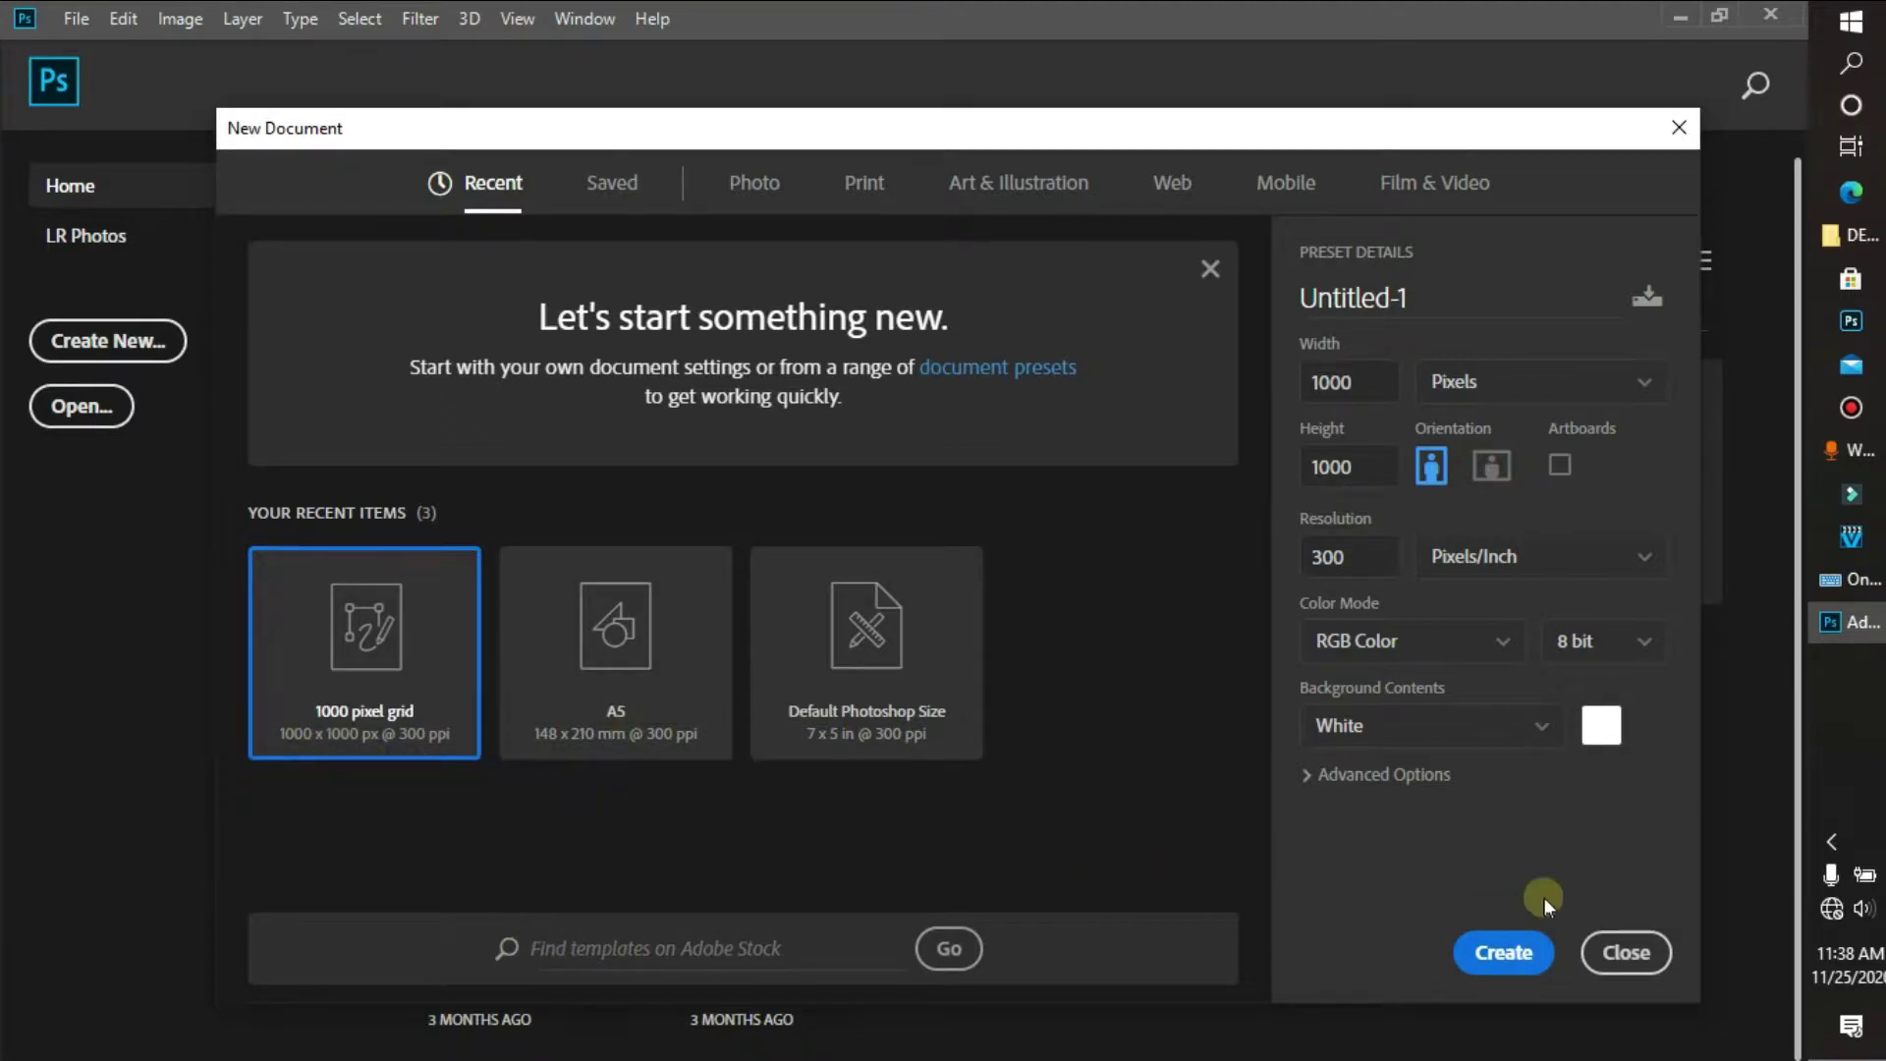
Create a new 1000-pixel square document and start a text layer on the canvas.
left_click(1520, 943)
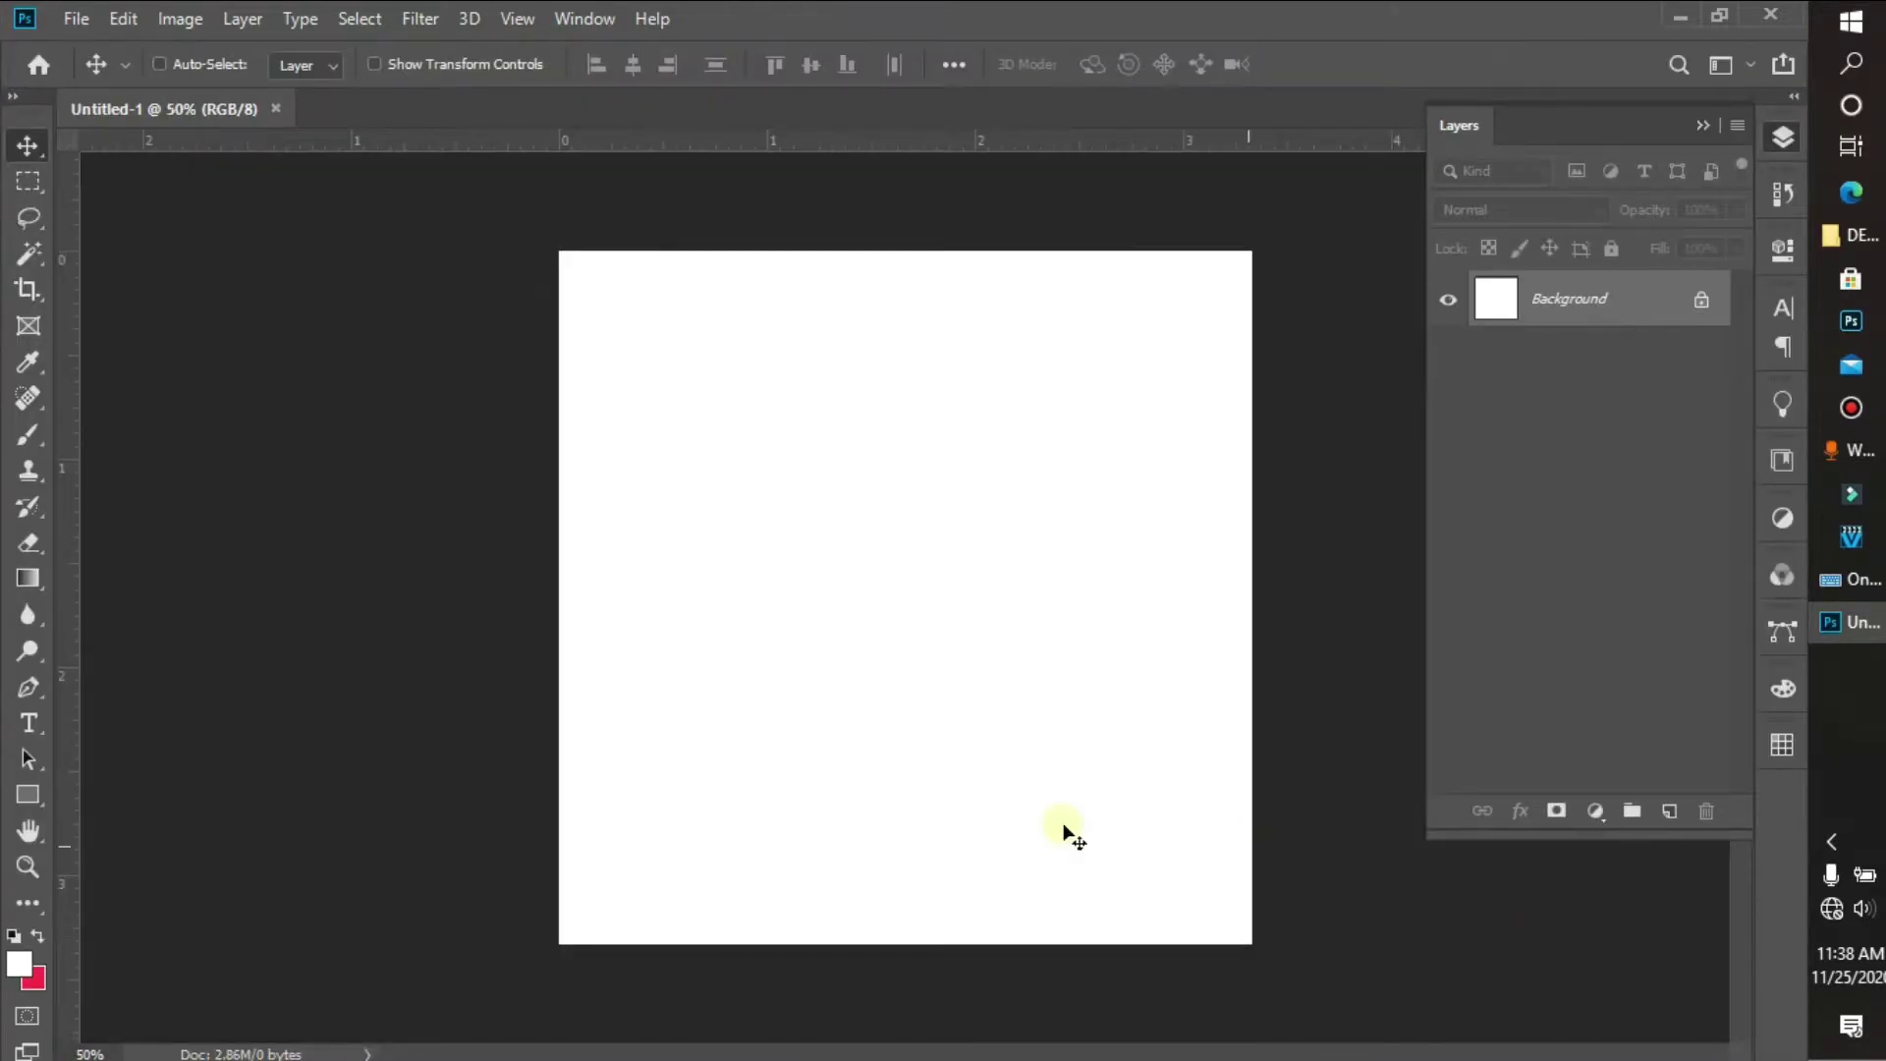
left_click(28, 723)
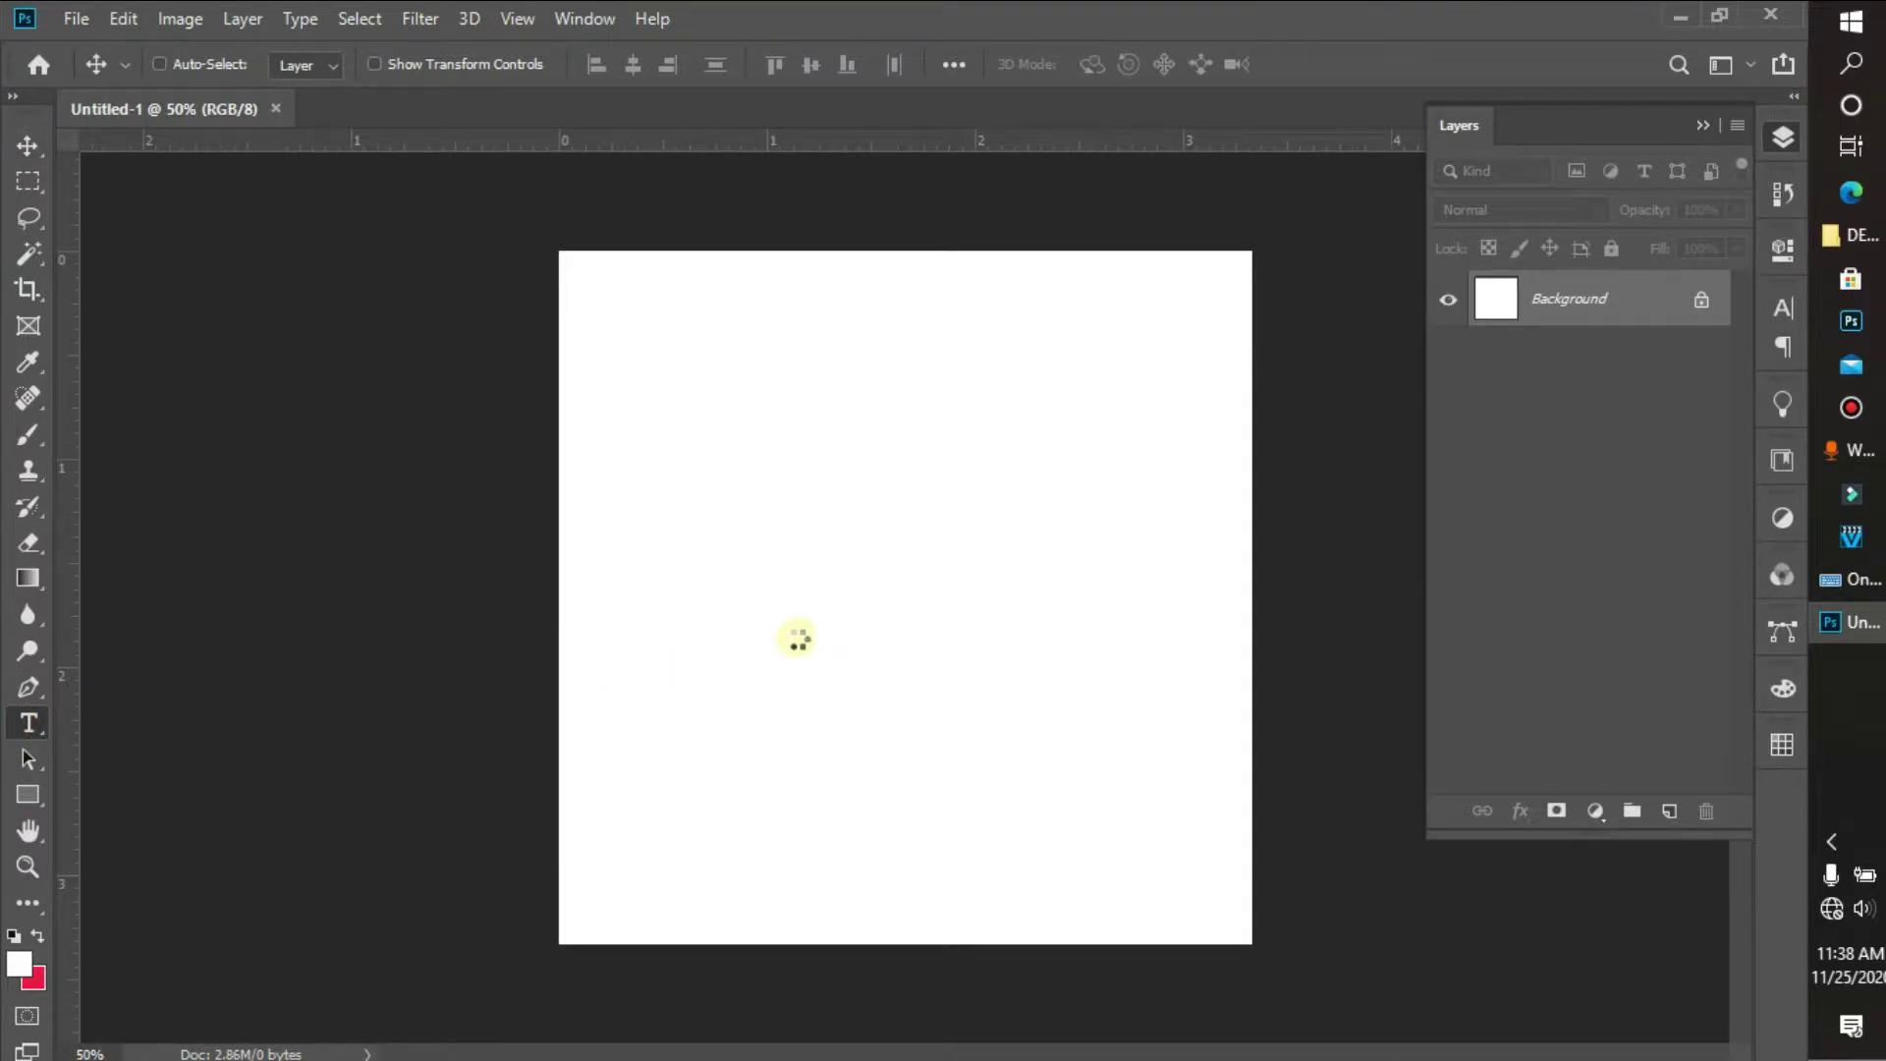
left_click(776, 590)
key("Left")
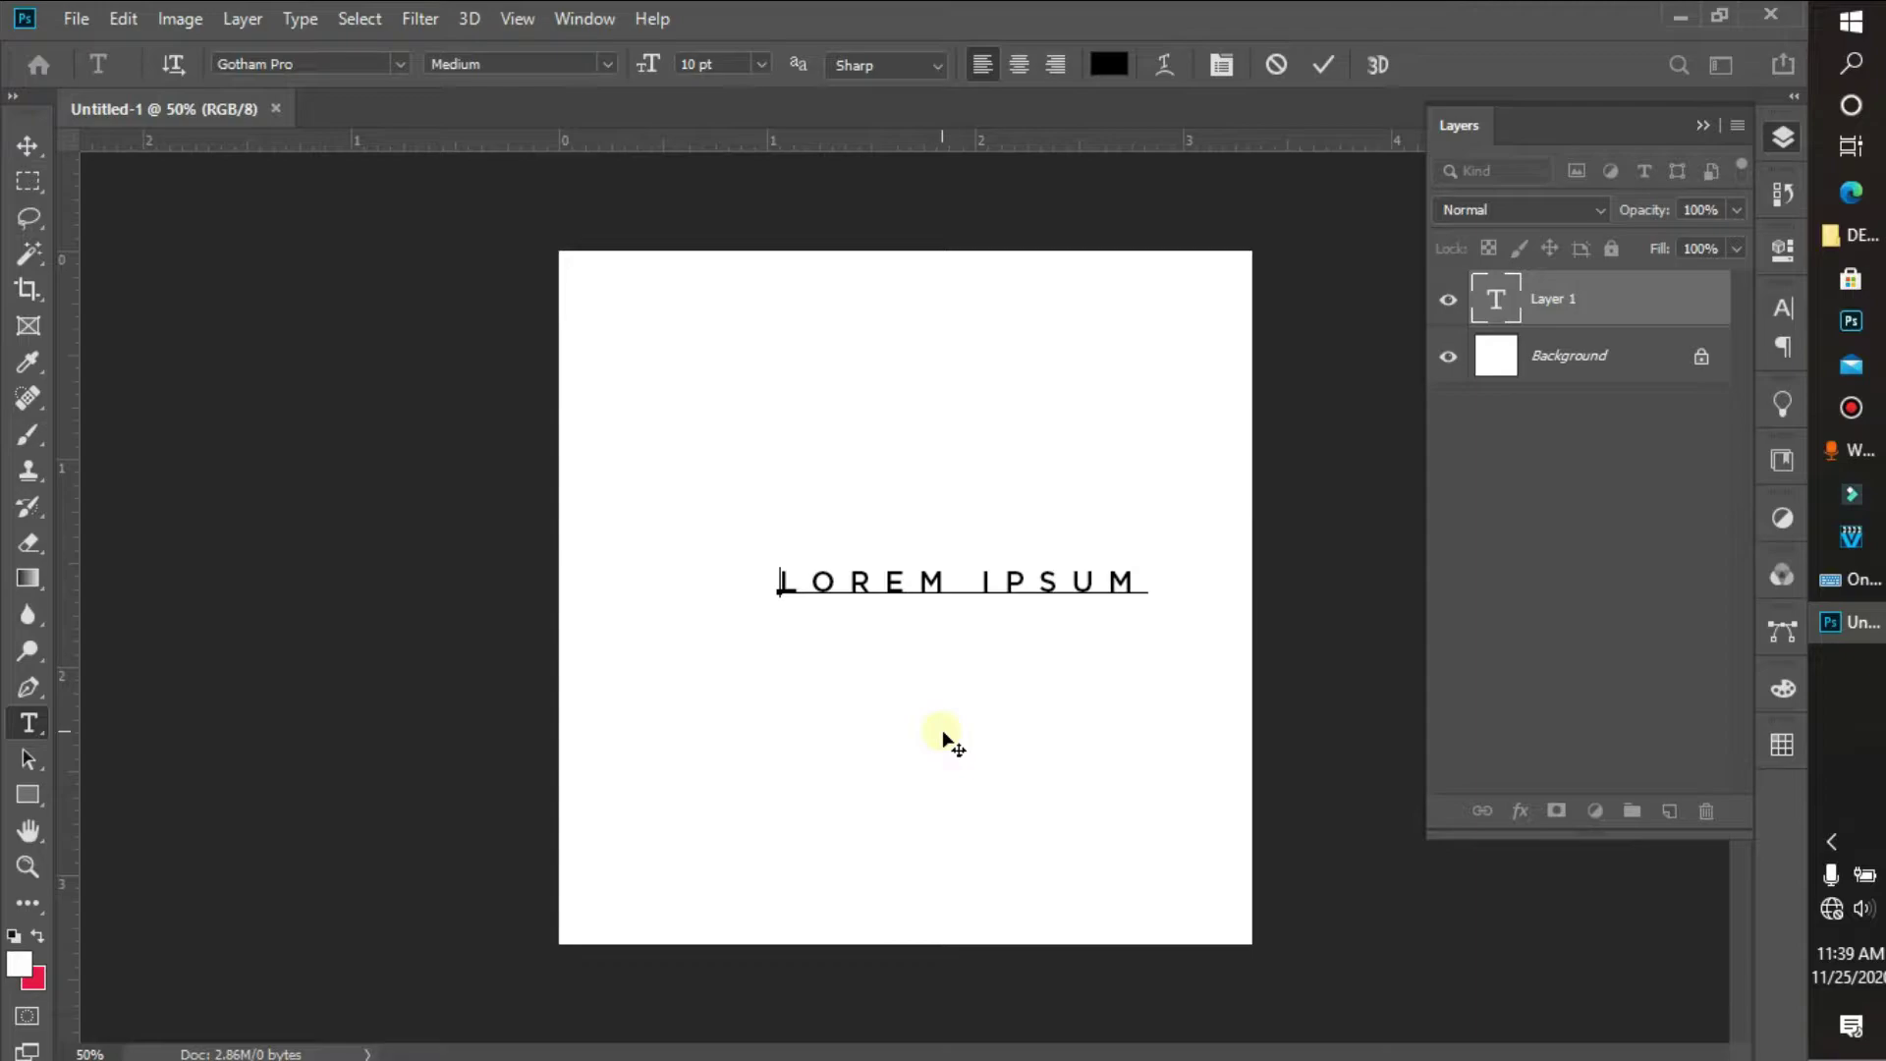
type("B")
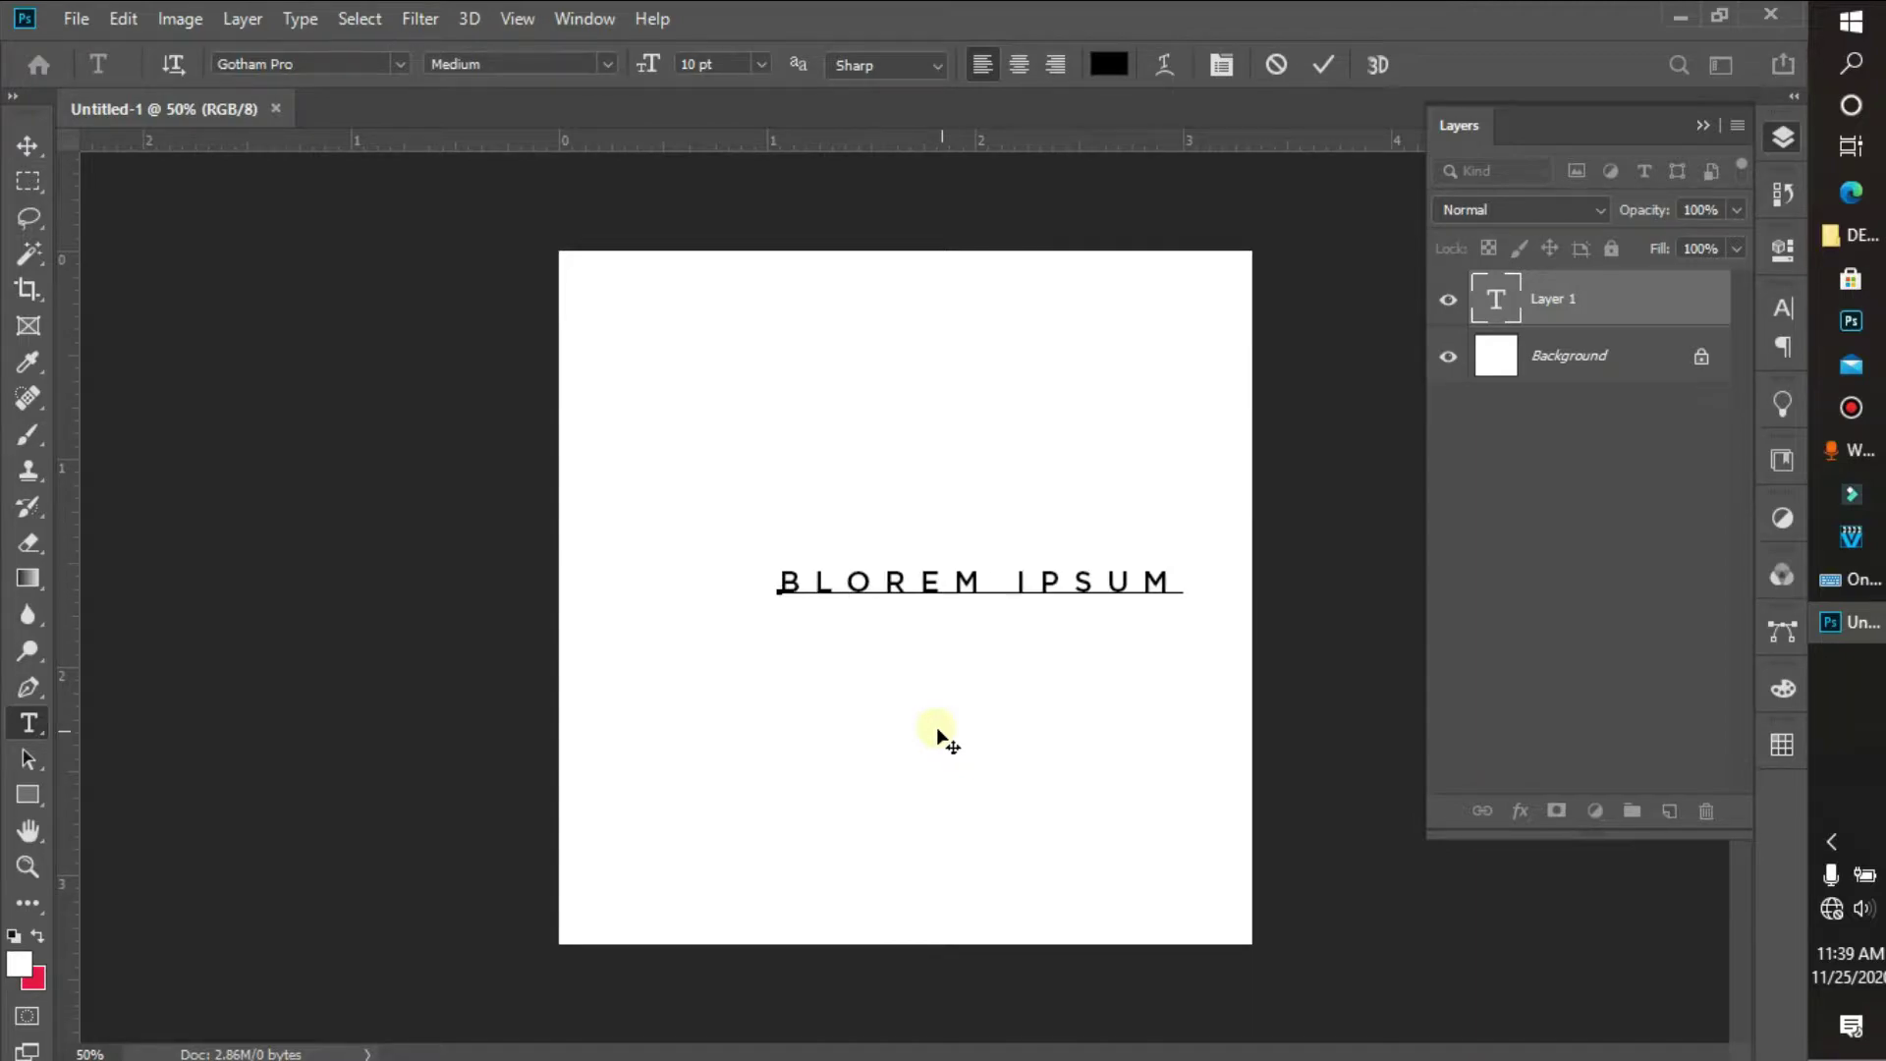
Replace the placeholder text with BEVELS, fixing the mistyped letter.
right_click(892, 587)
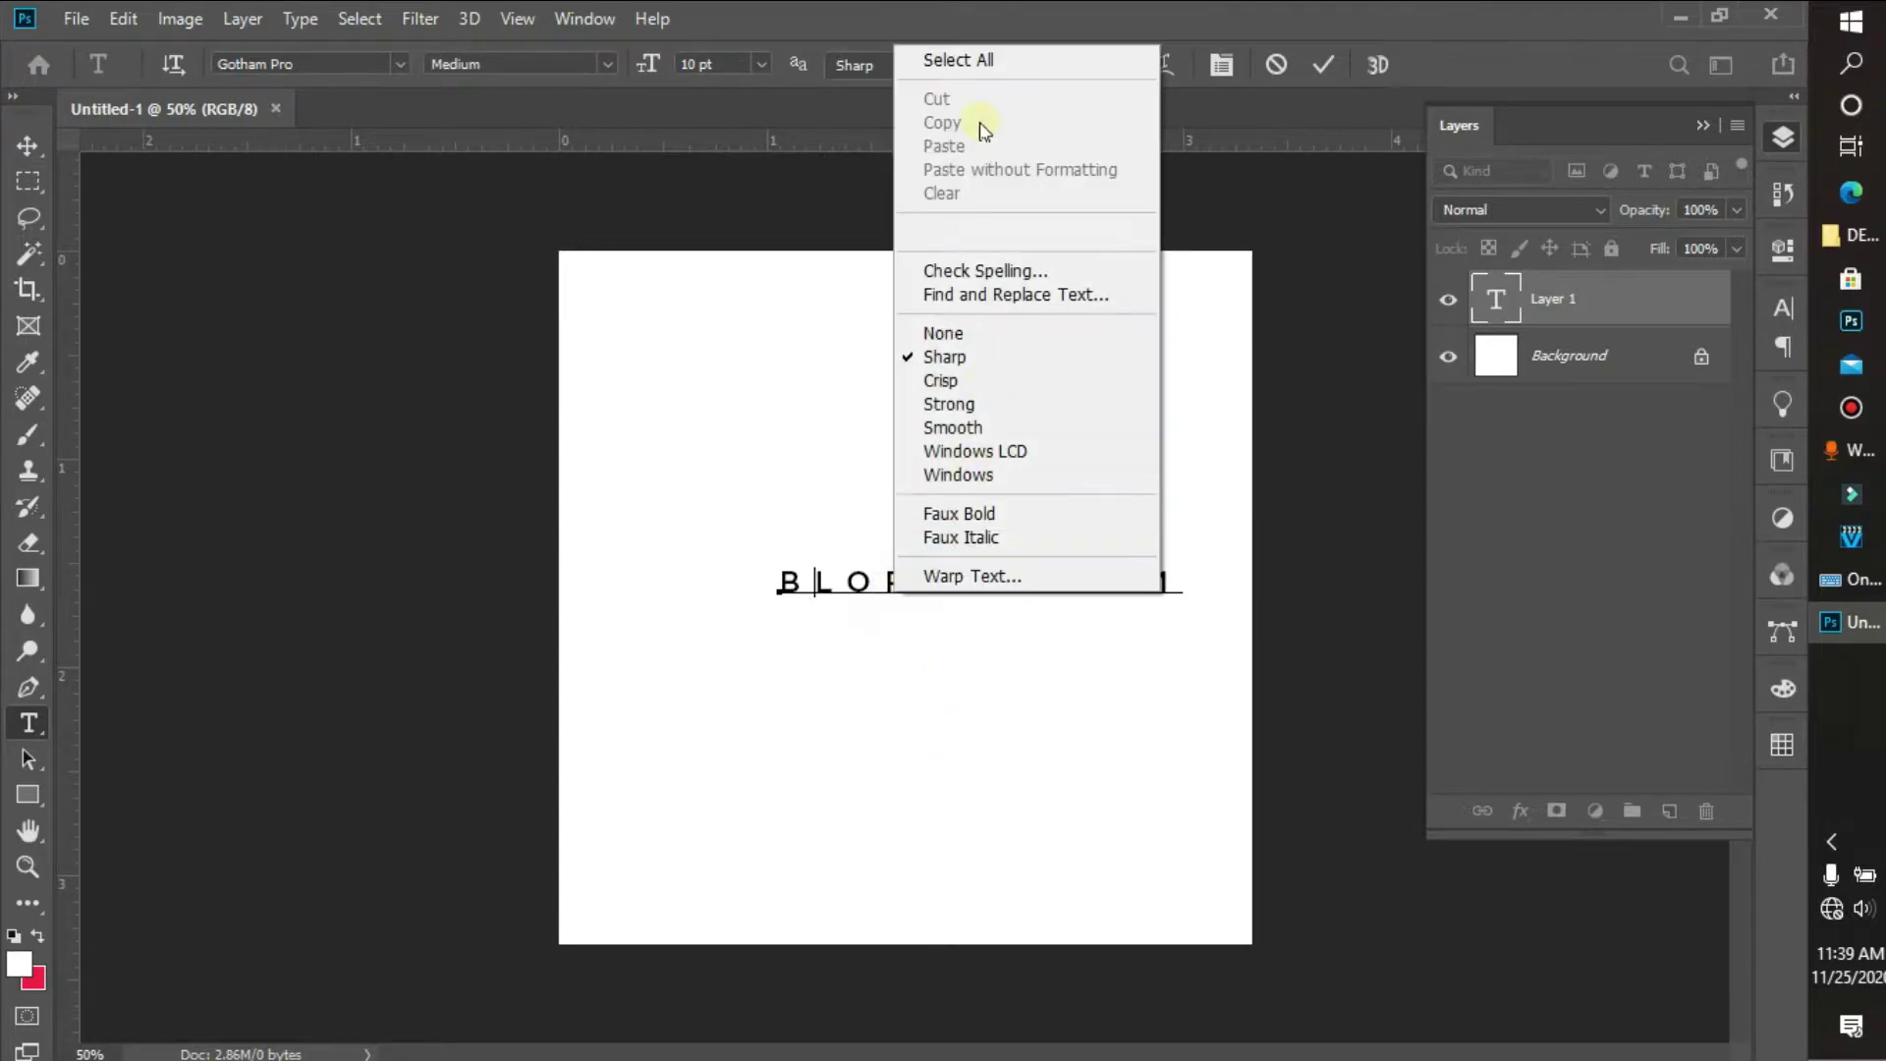
left_click(987, 61)
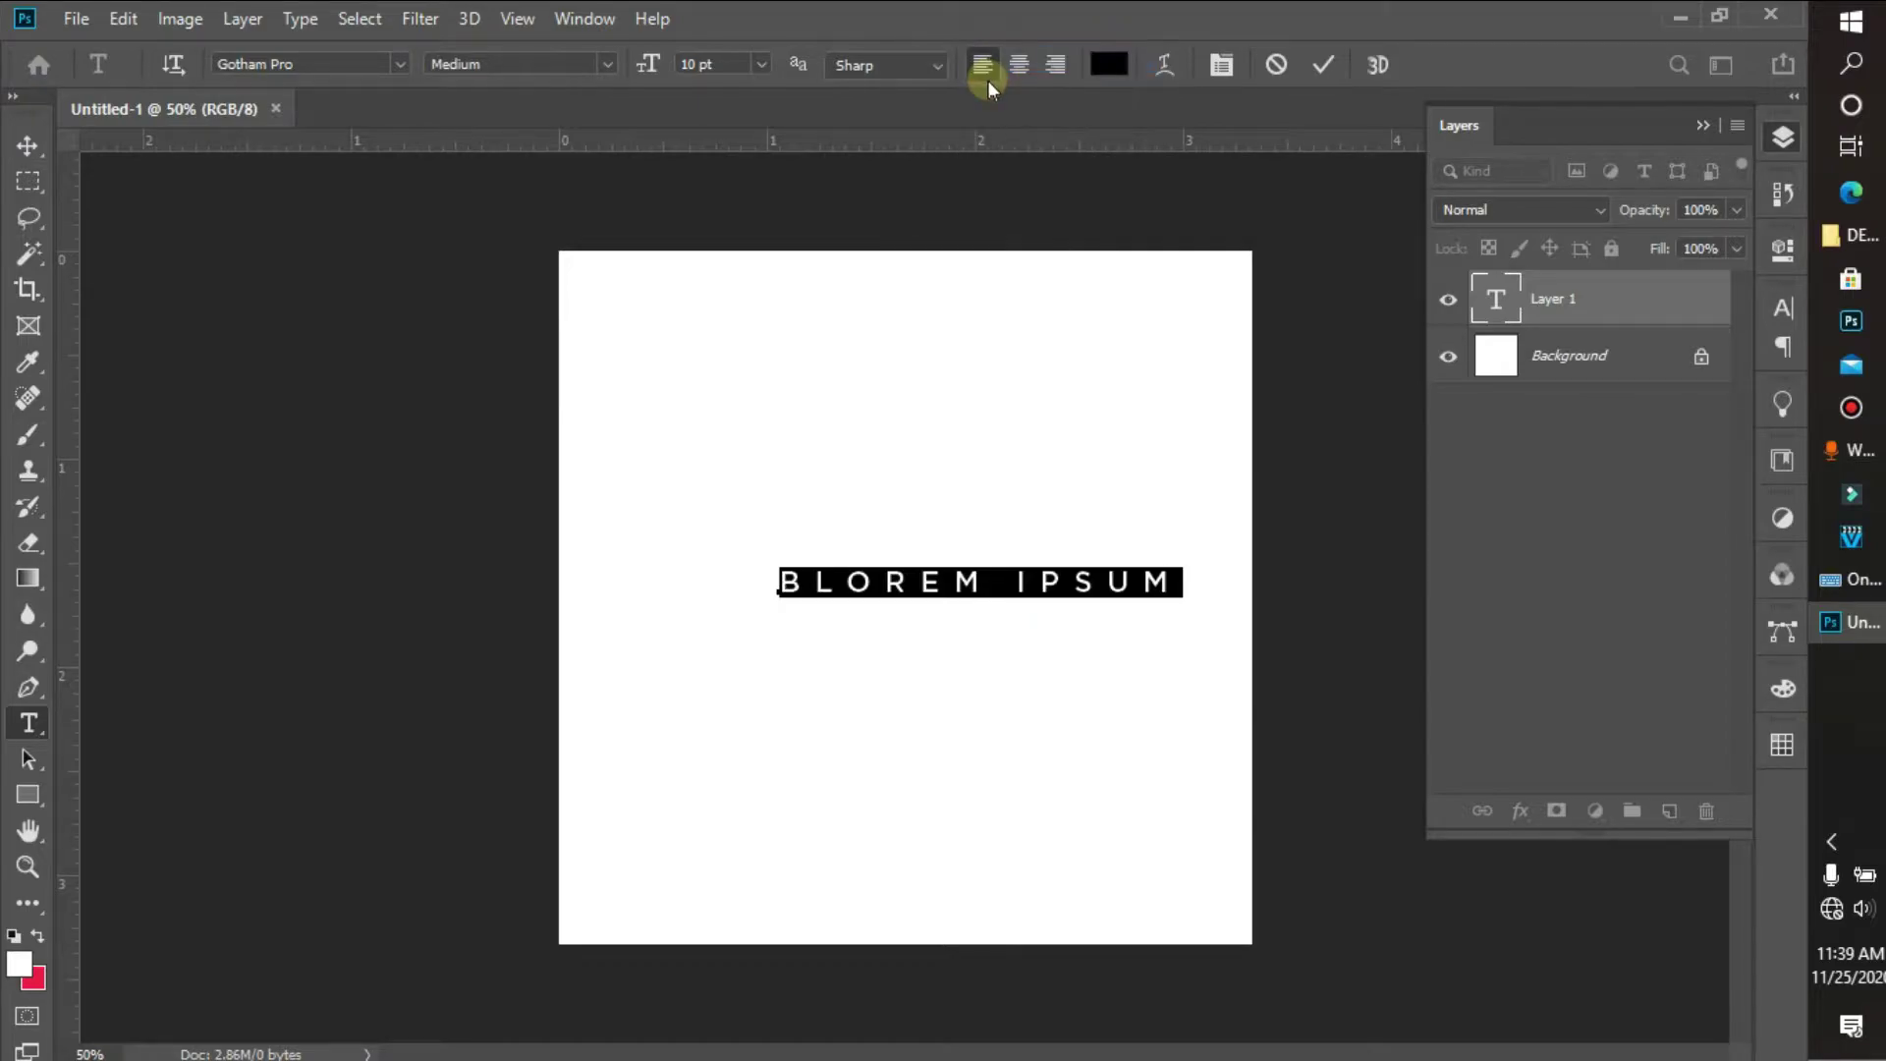
key("Delete")
type("ENELS")
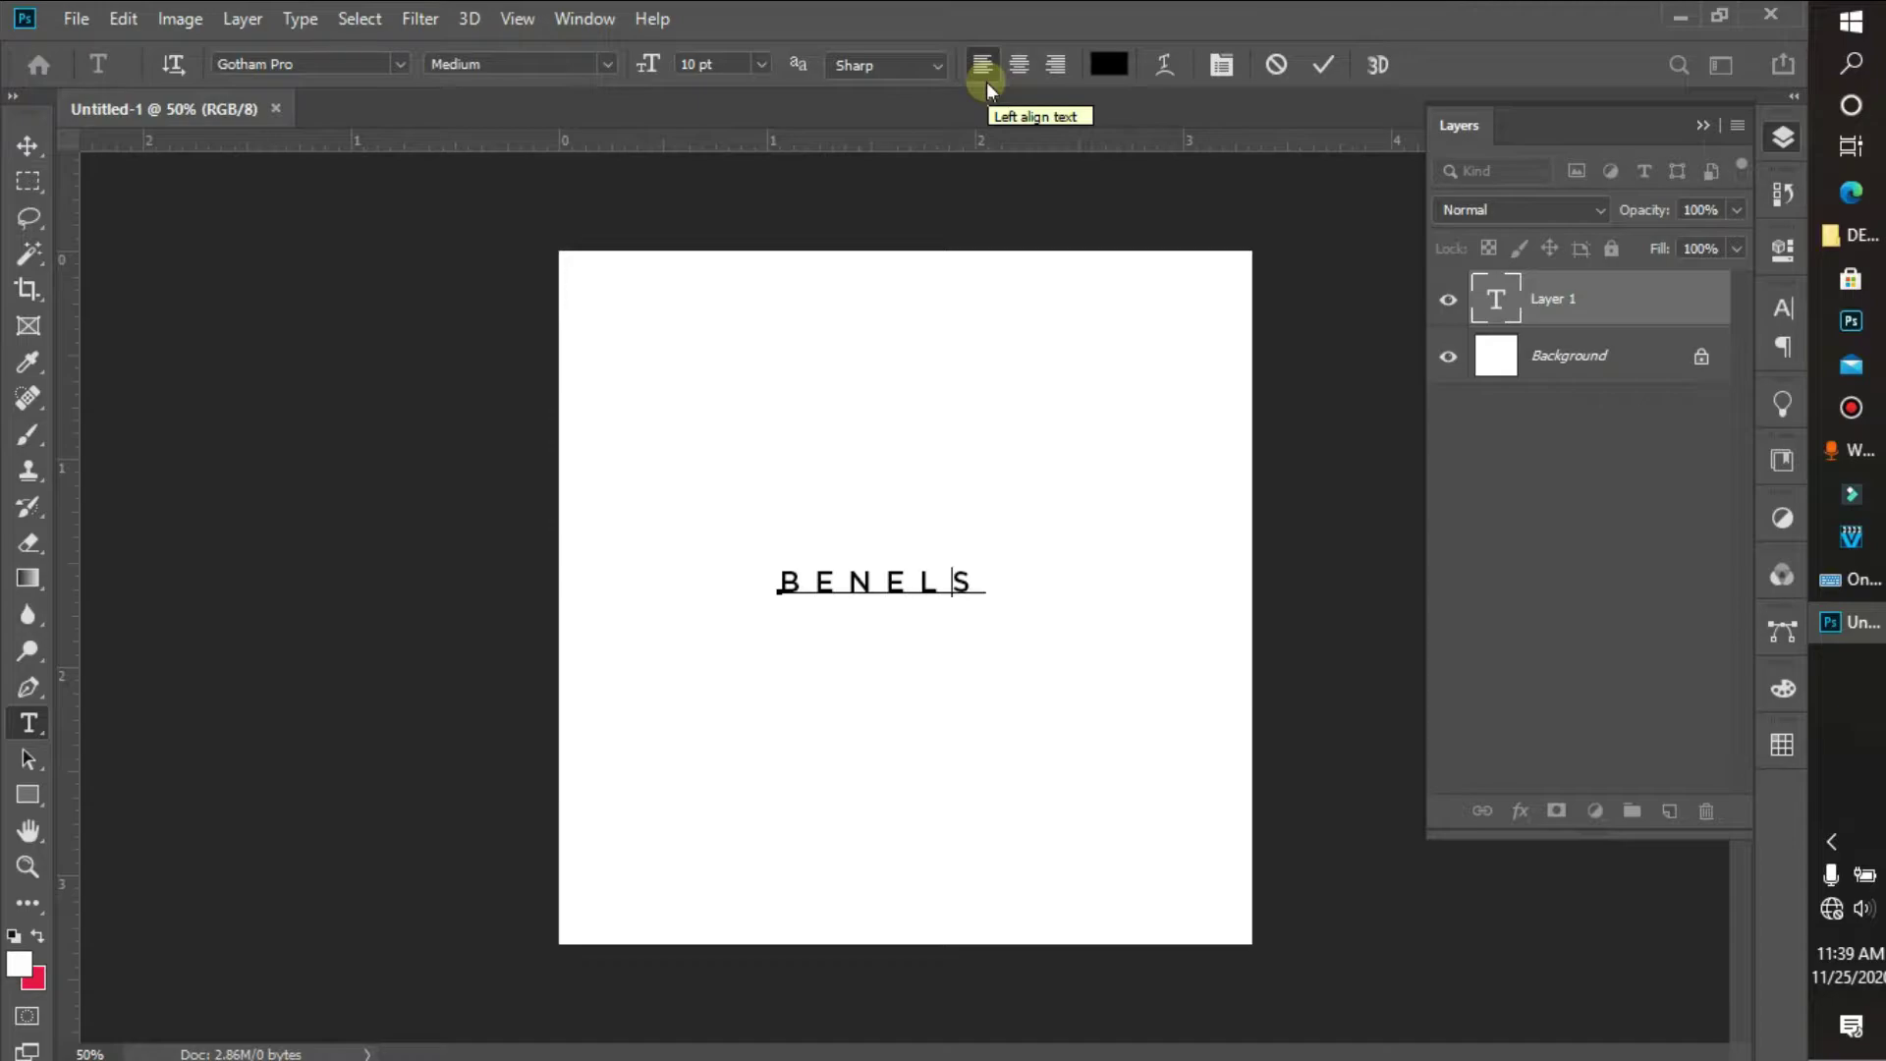
key("Left")
key("Left")
key("Left")
key("Delete")
type("V")
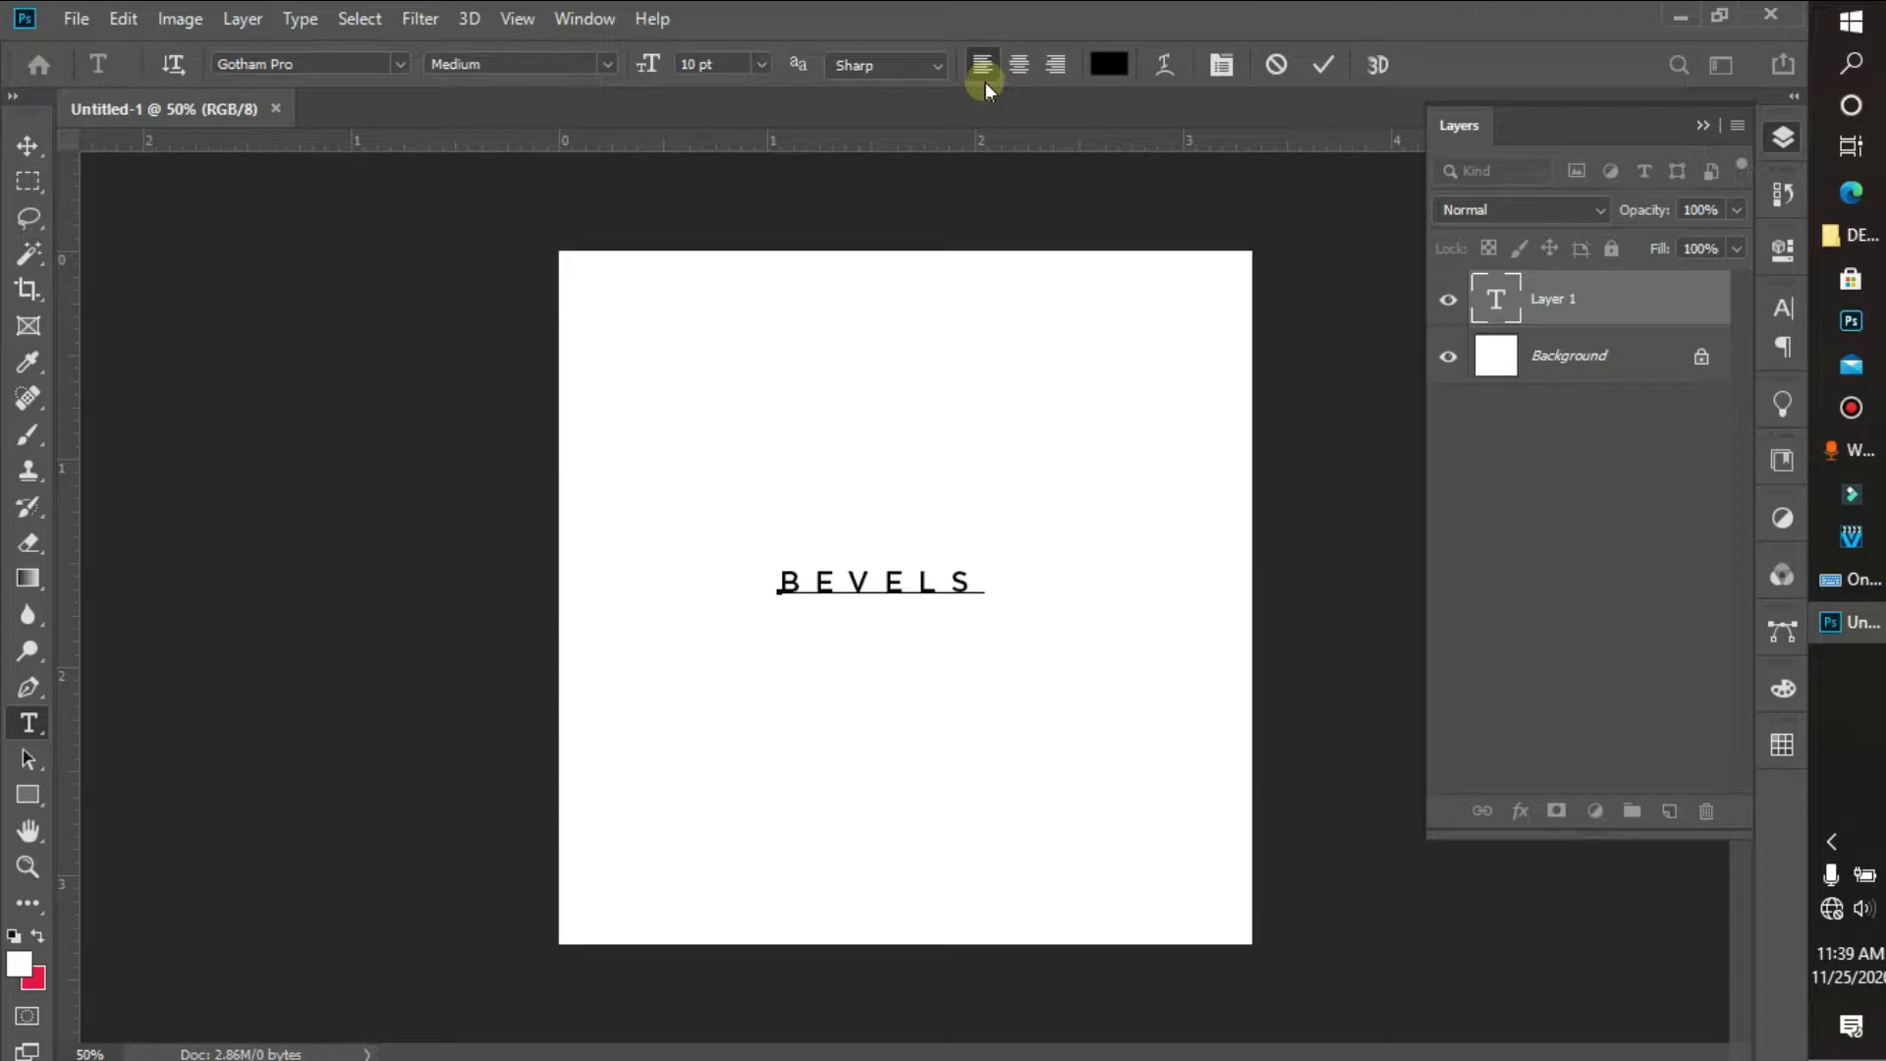
Tighten the tracking of BEVELS to -75 in the Character panel.
right_click(839, 589)
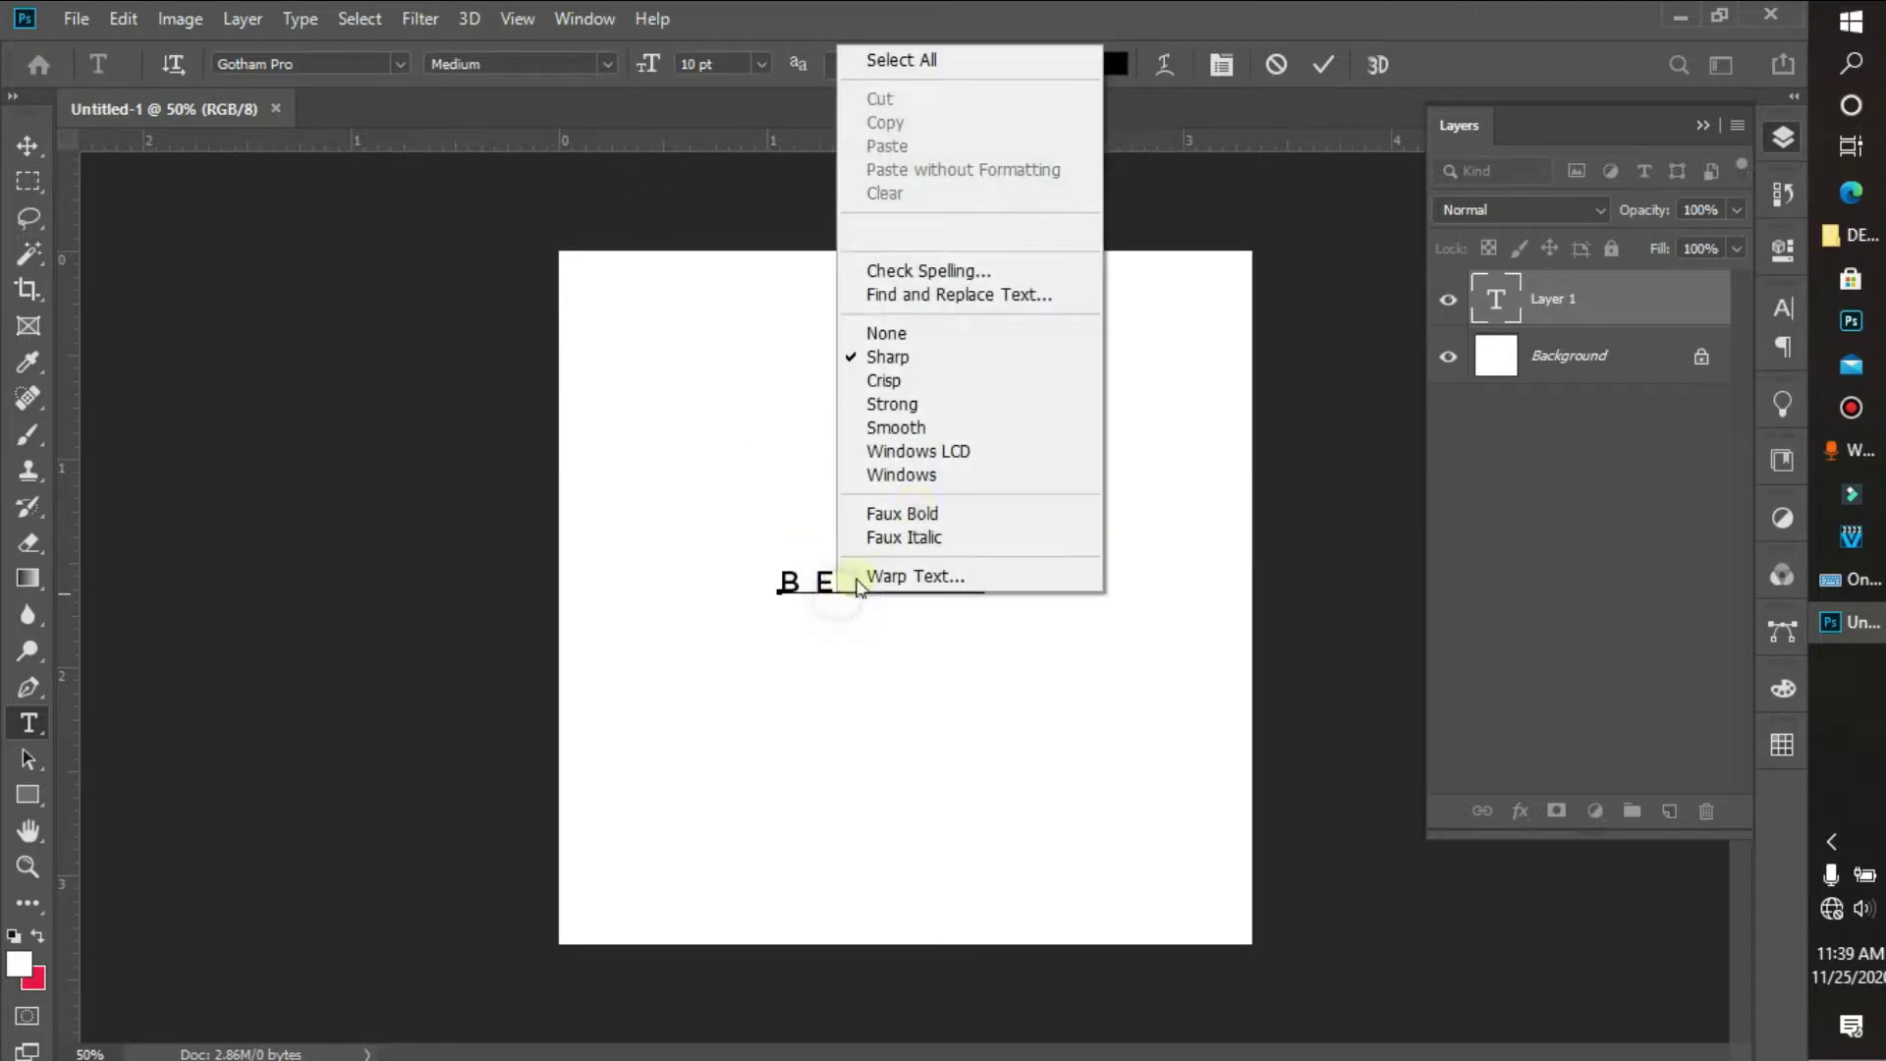
left_click(914, 59)
left_click(1221, 66)
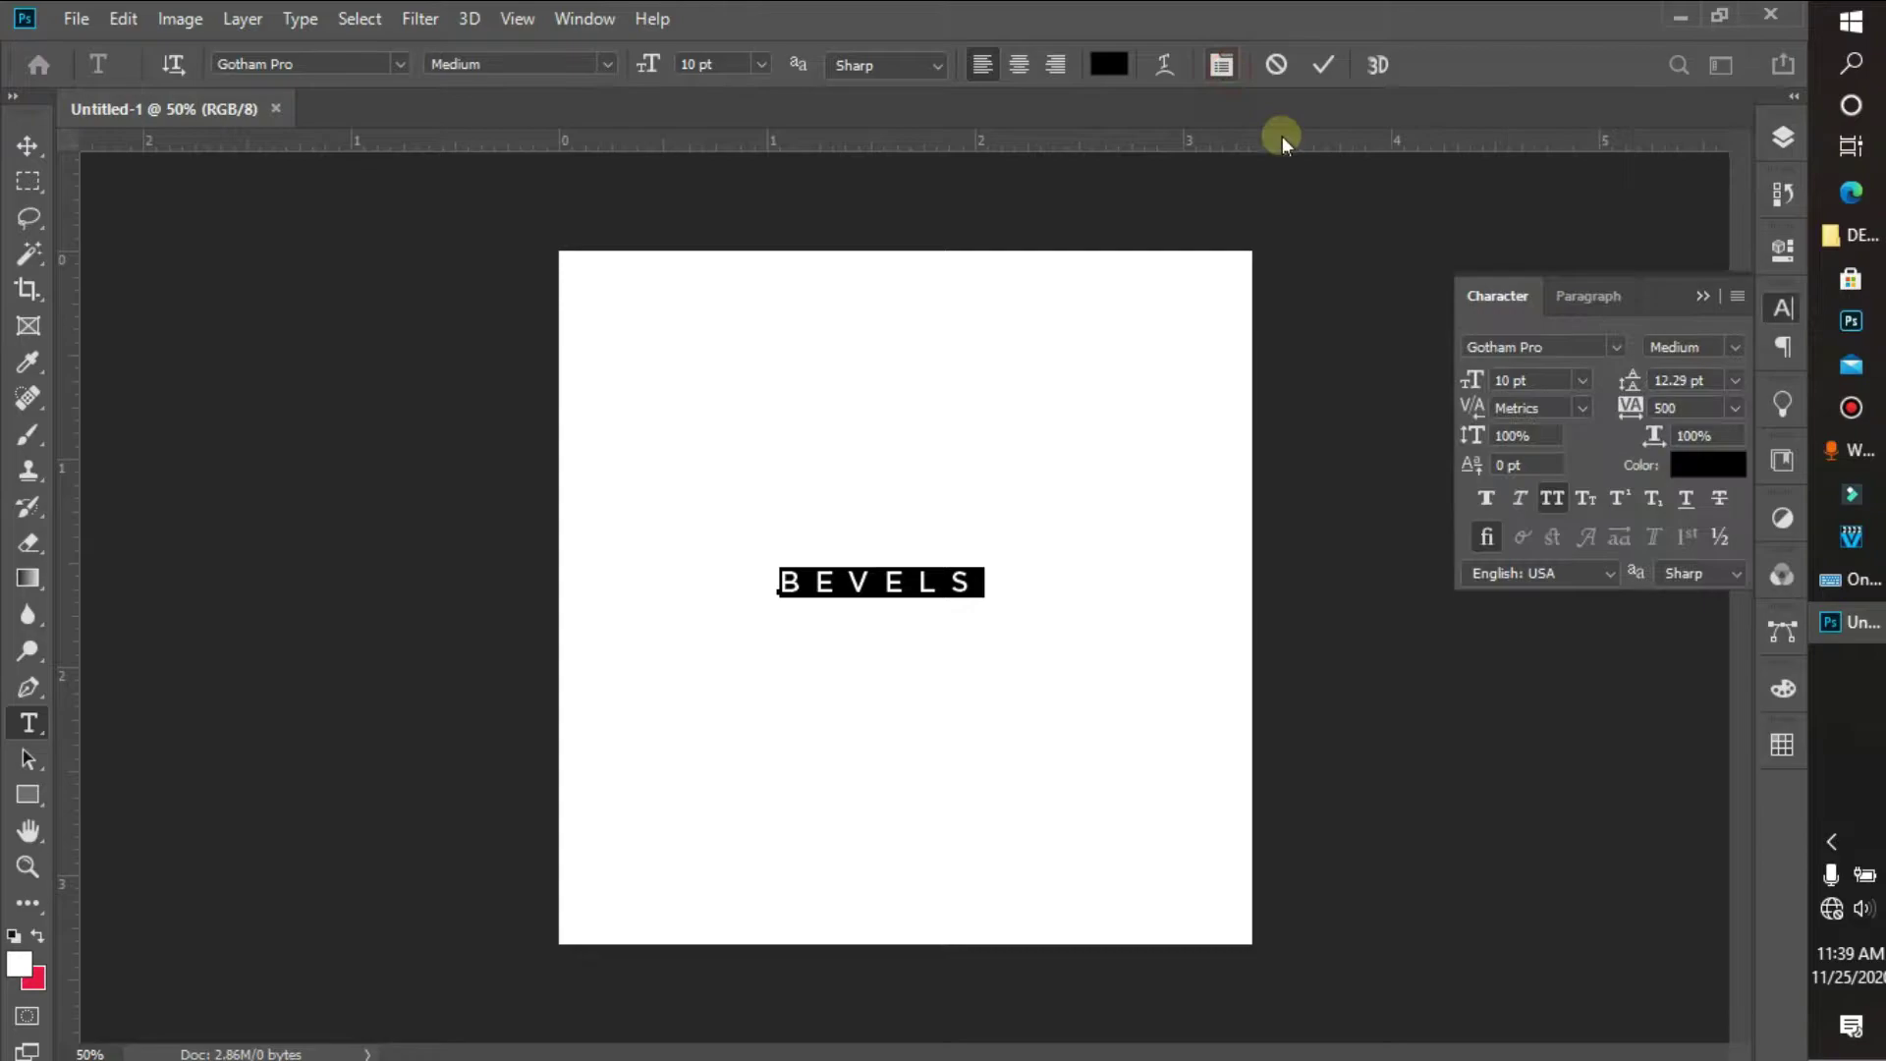
left_click(1734, 408)
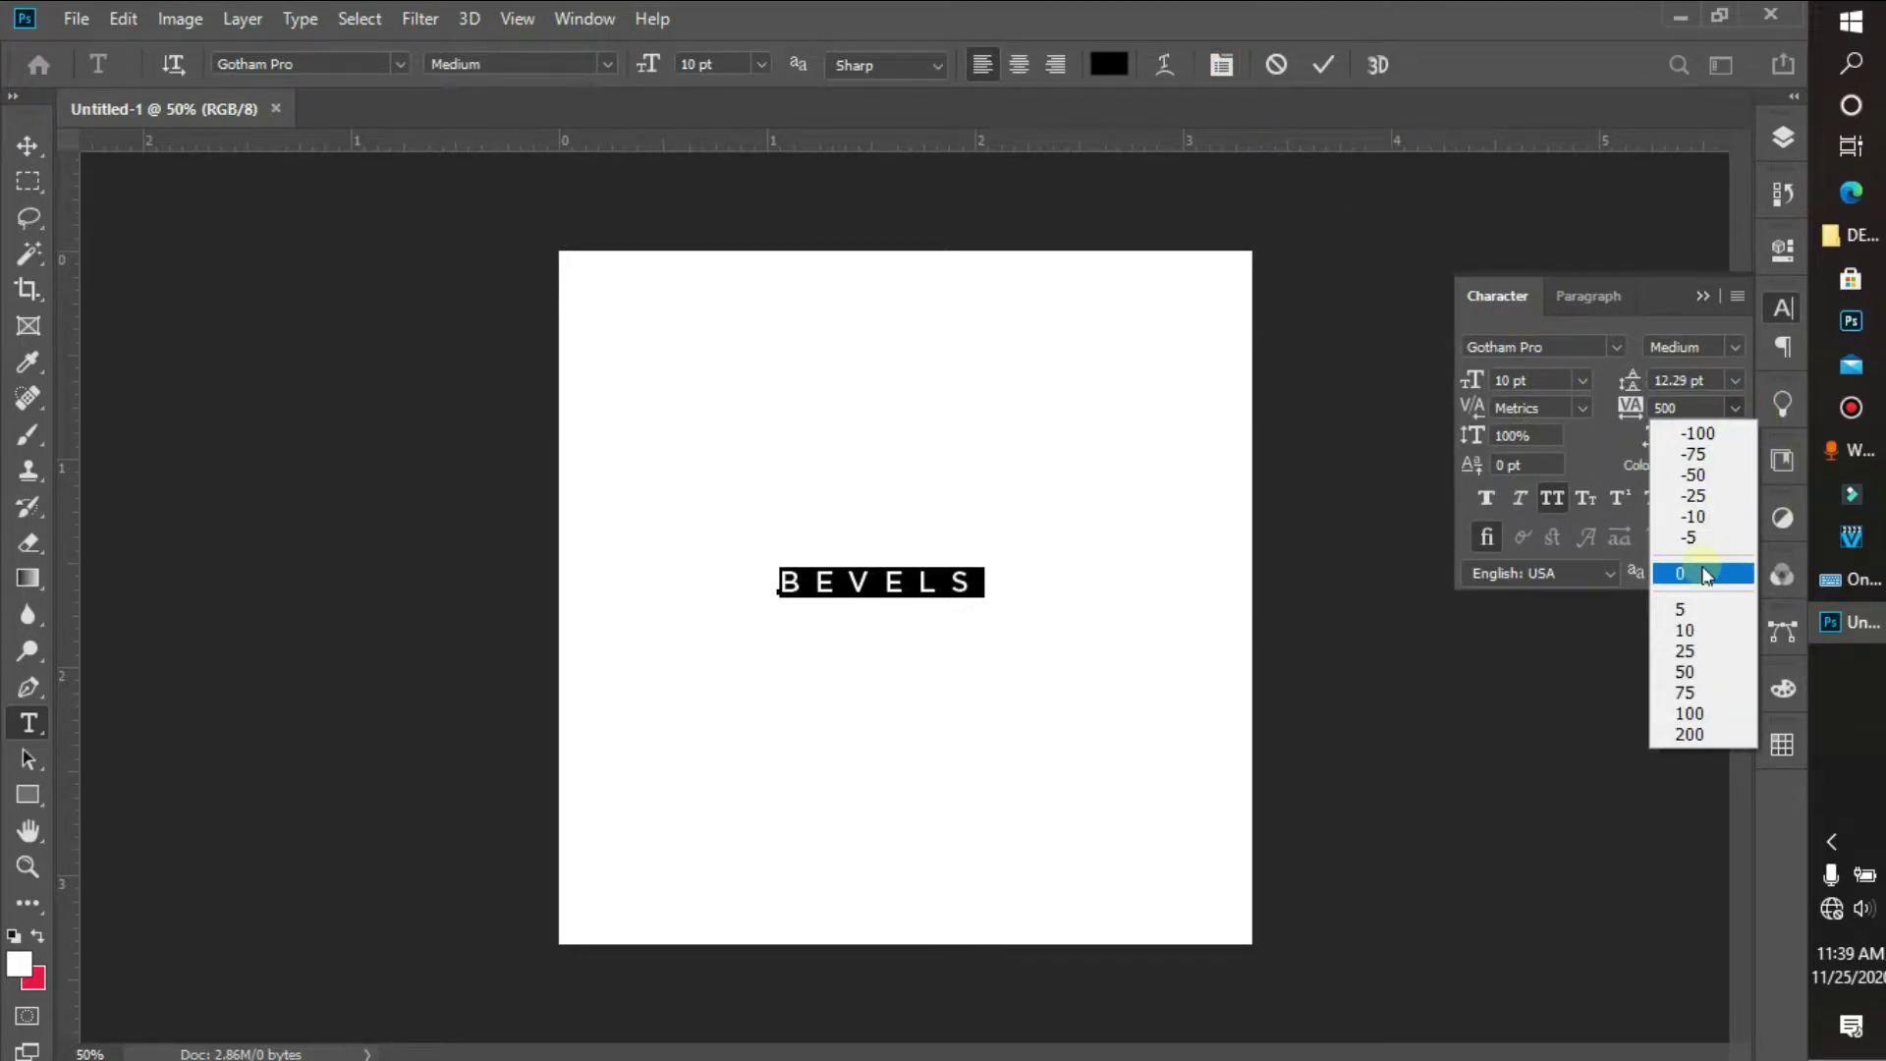
left_click(1696, 455)
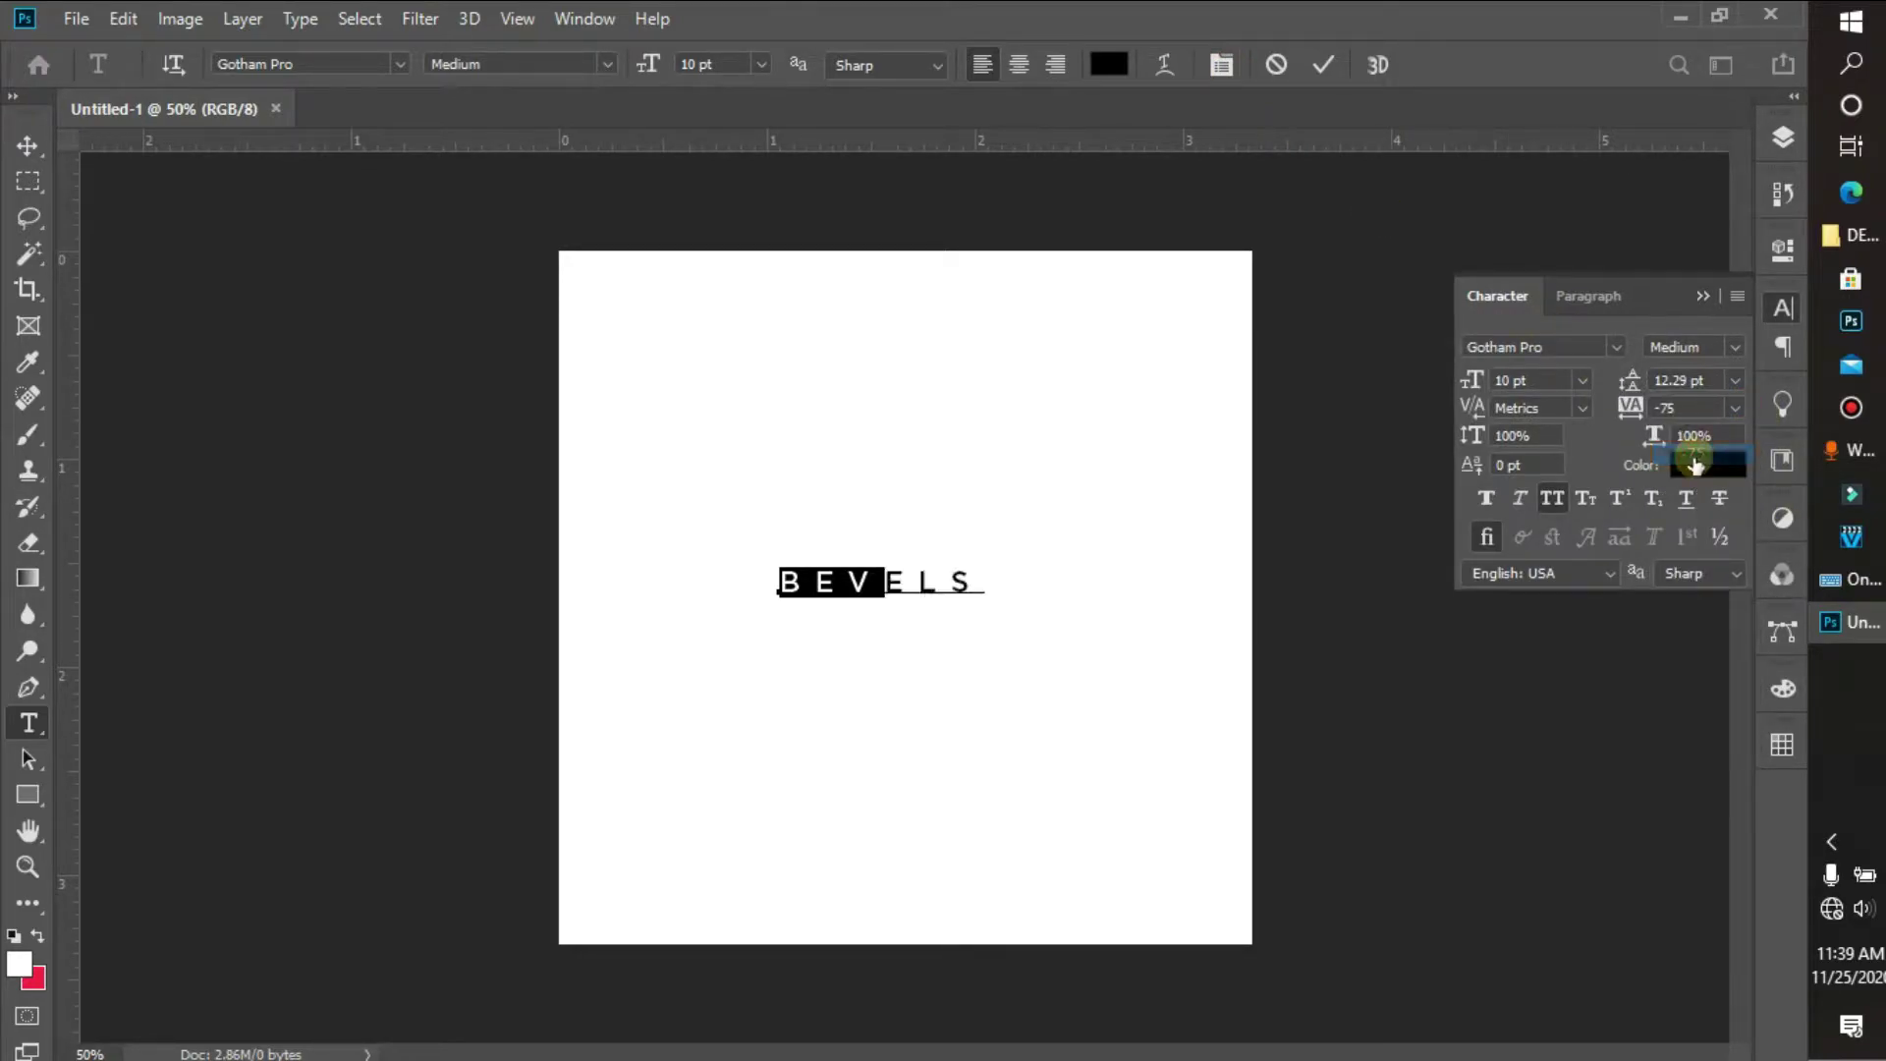
Restyle the BEVELS text in Gobold Bold at 72 pt, commit it, and select the canvas.
left_click(1323, 65)
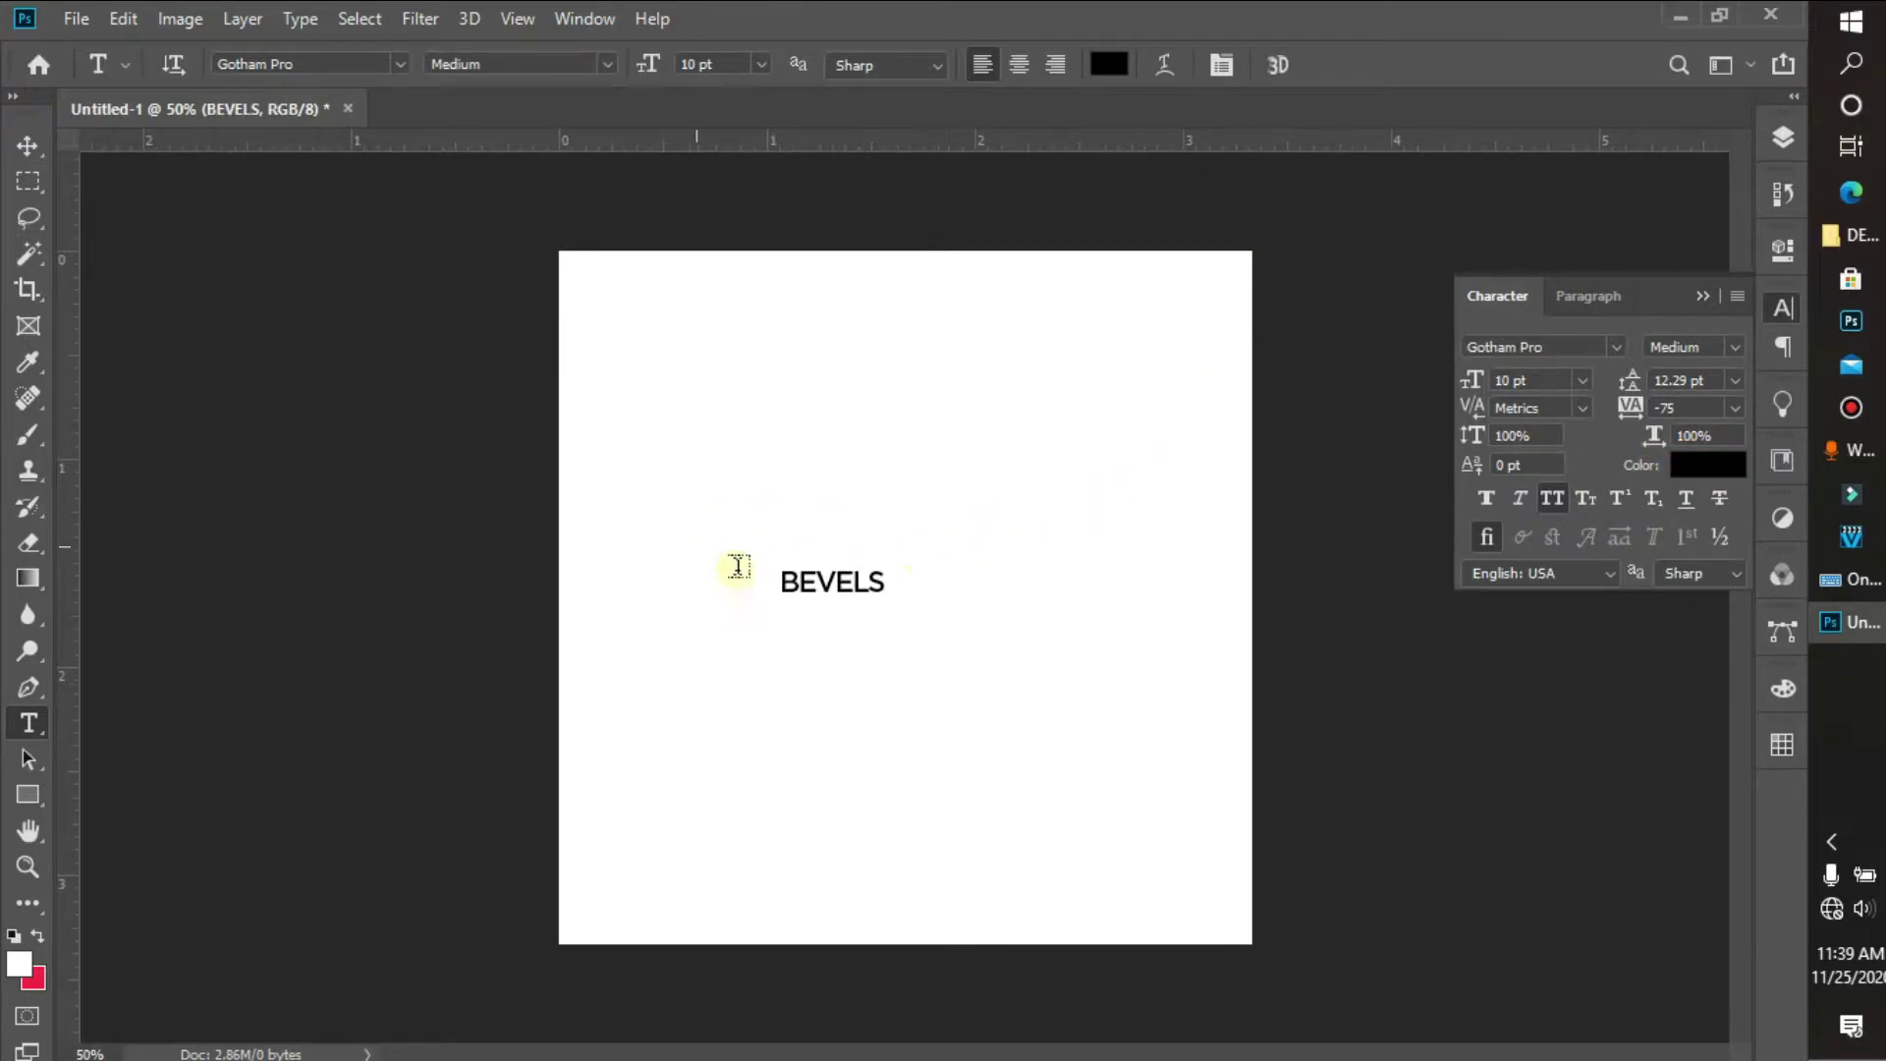
left_click(879, 586)
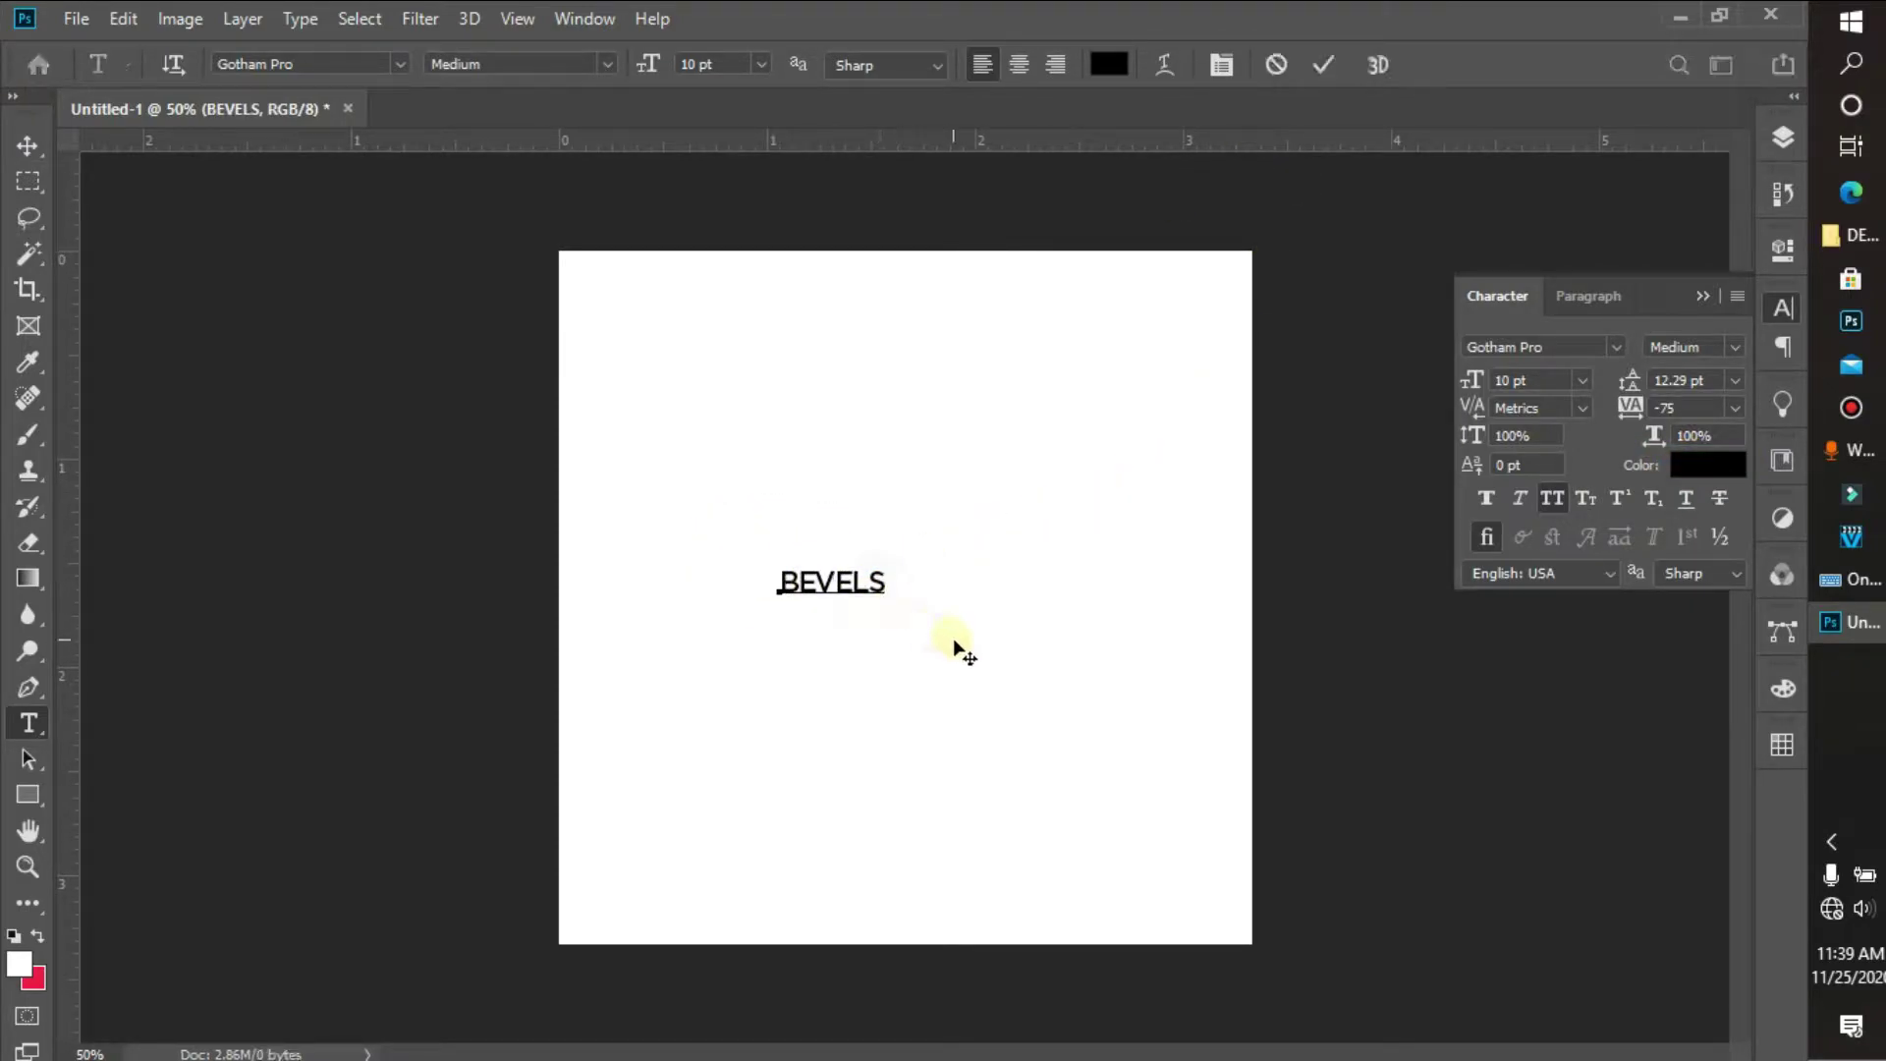
right_click(858, 577)
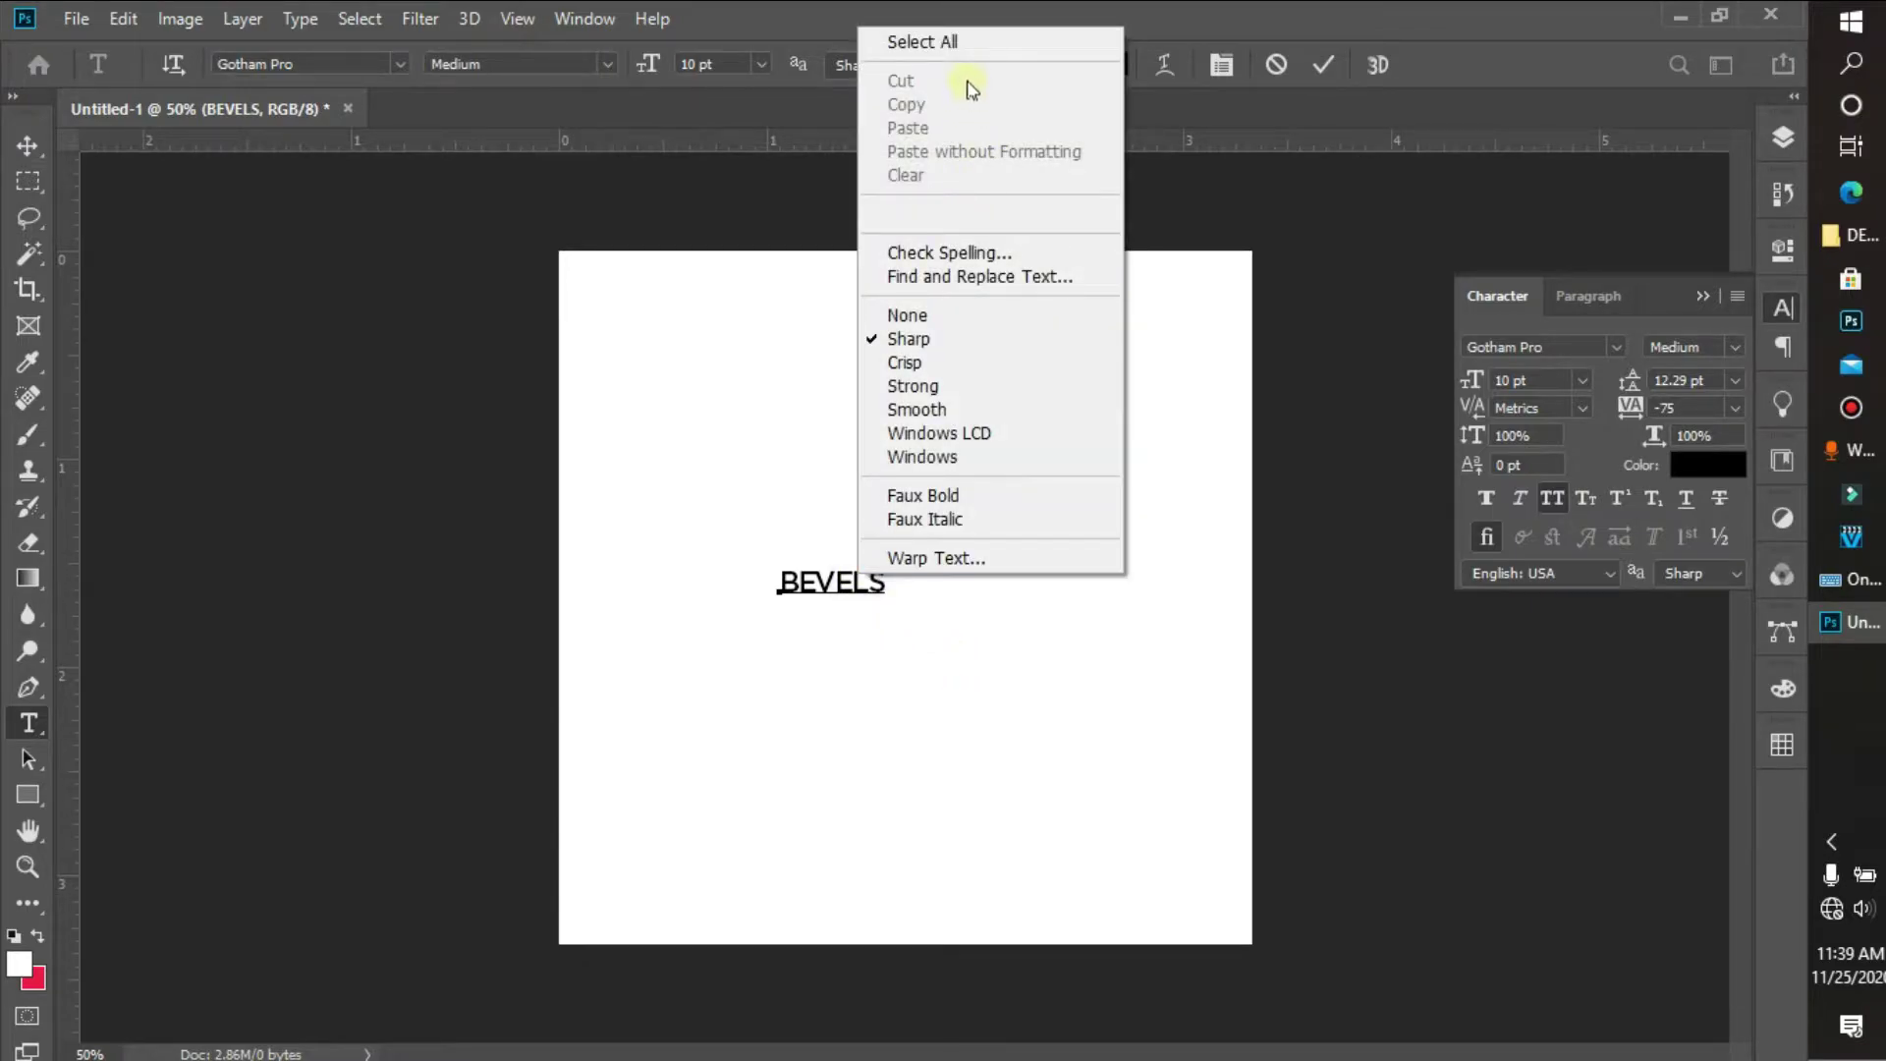
left_click(959, 43)
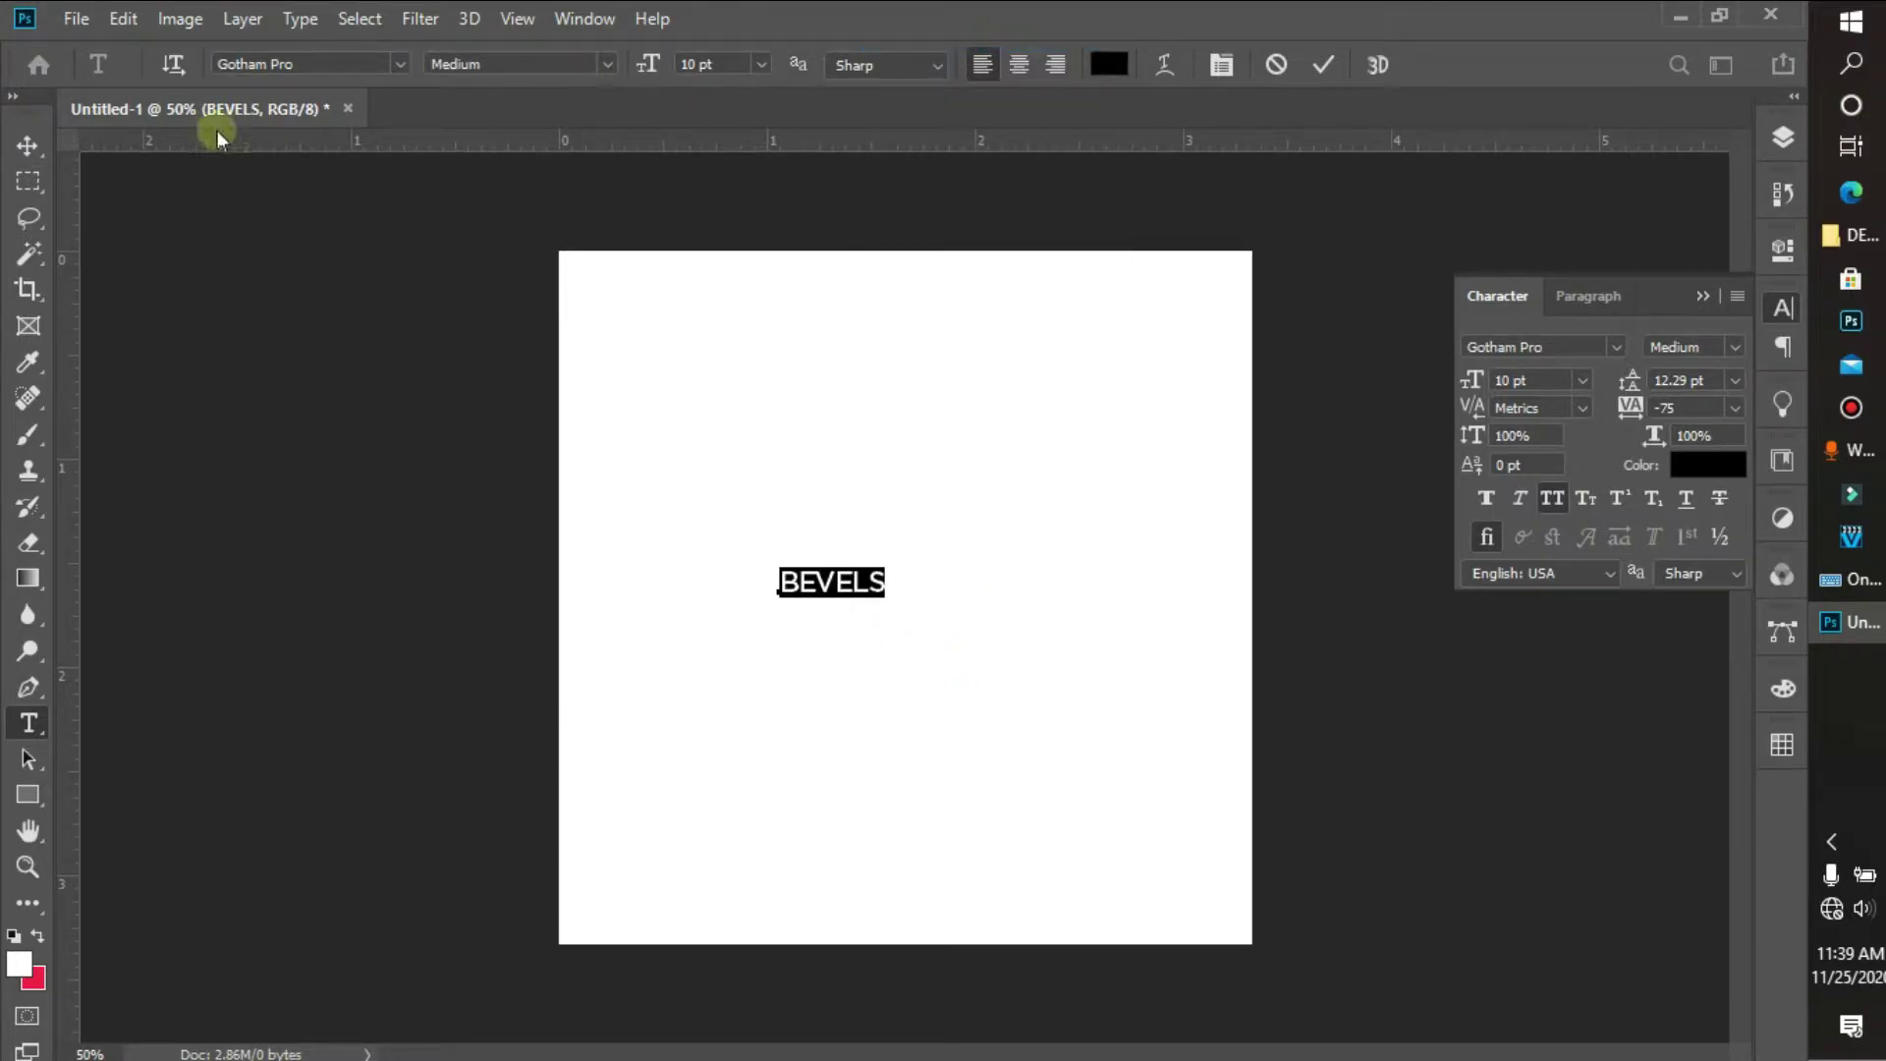
left_click(401, 63)
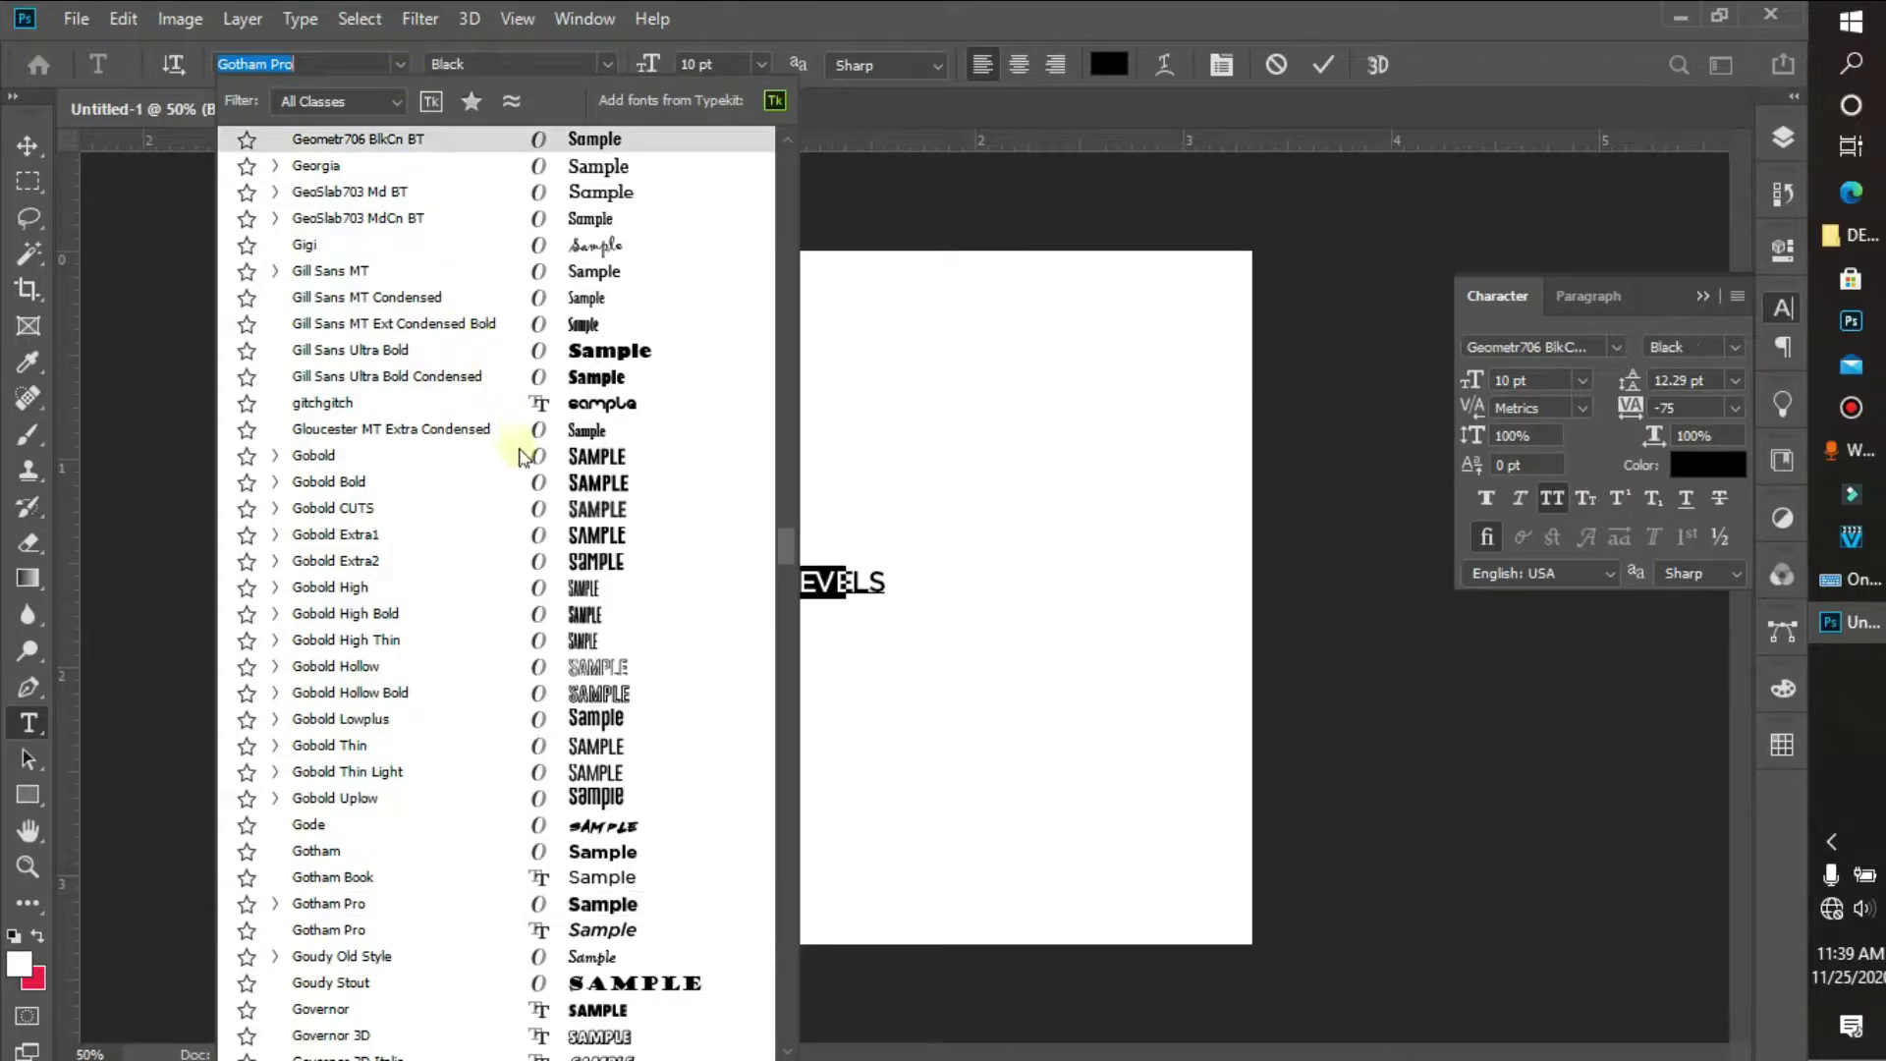
left_click(526, 481)
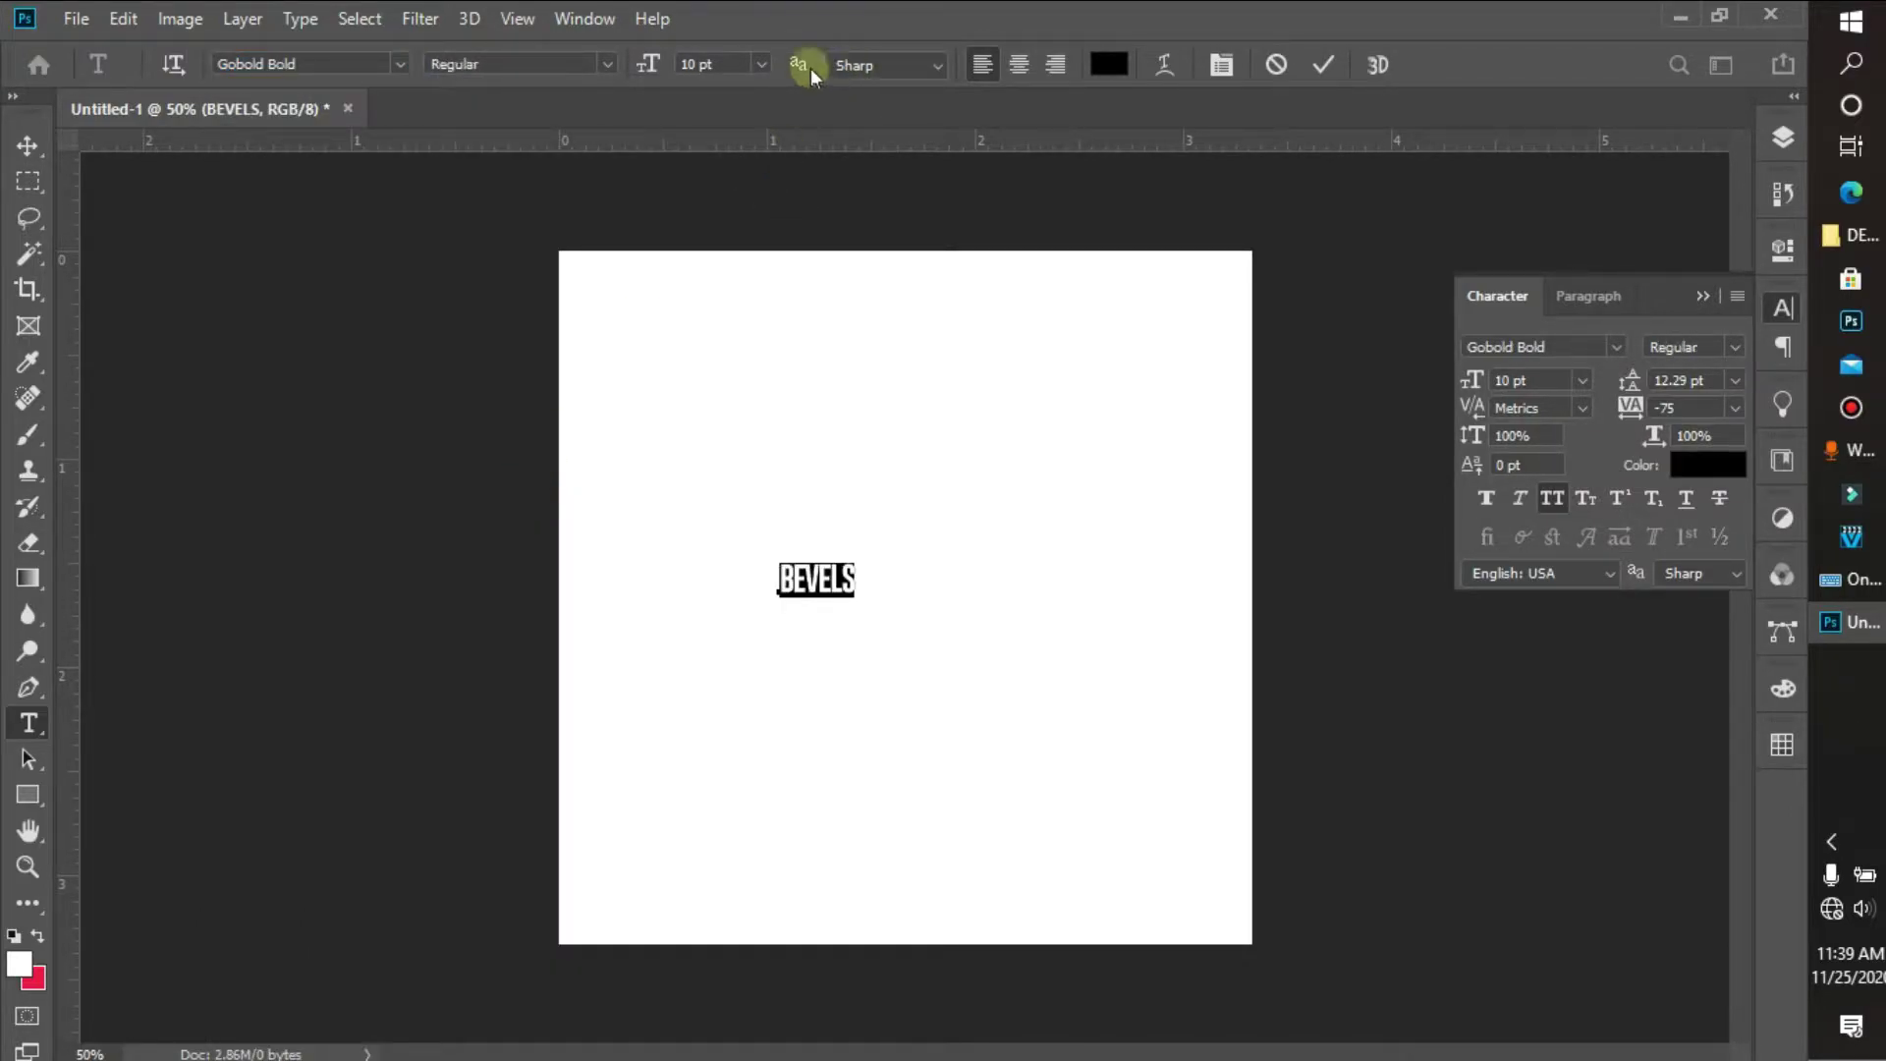
left_click(757, 66)
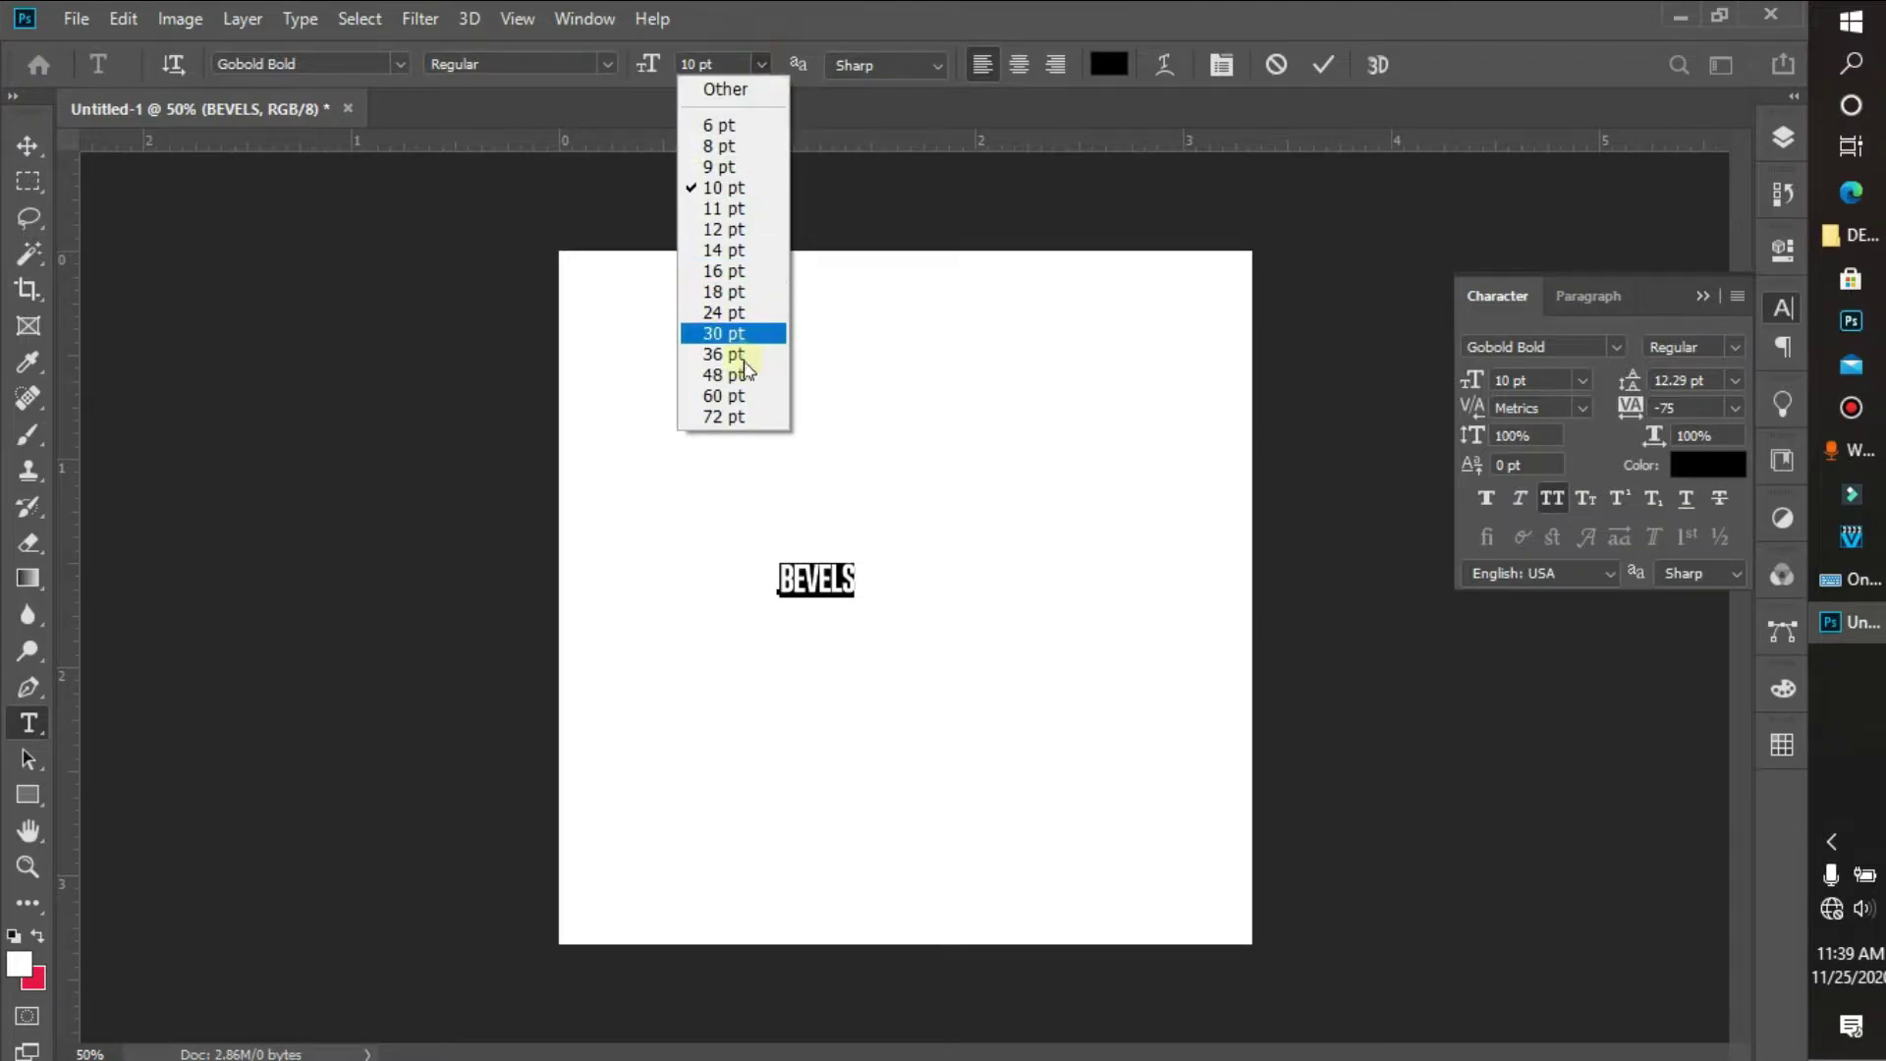
left_click(728, 419)
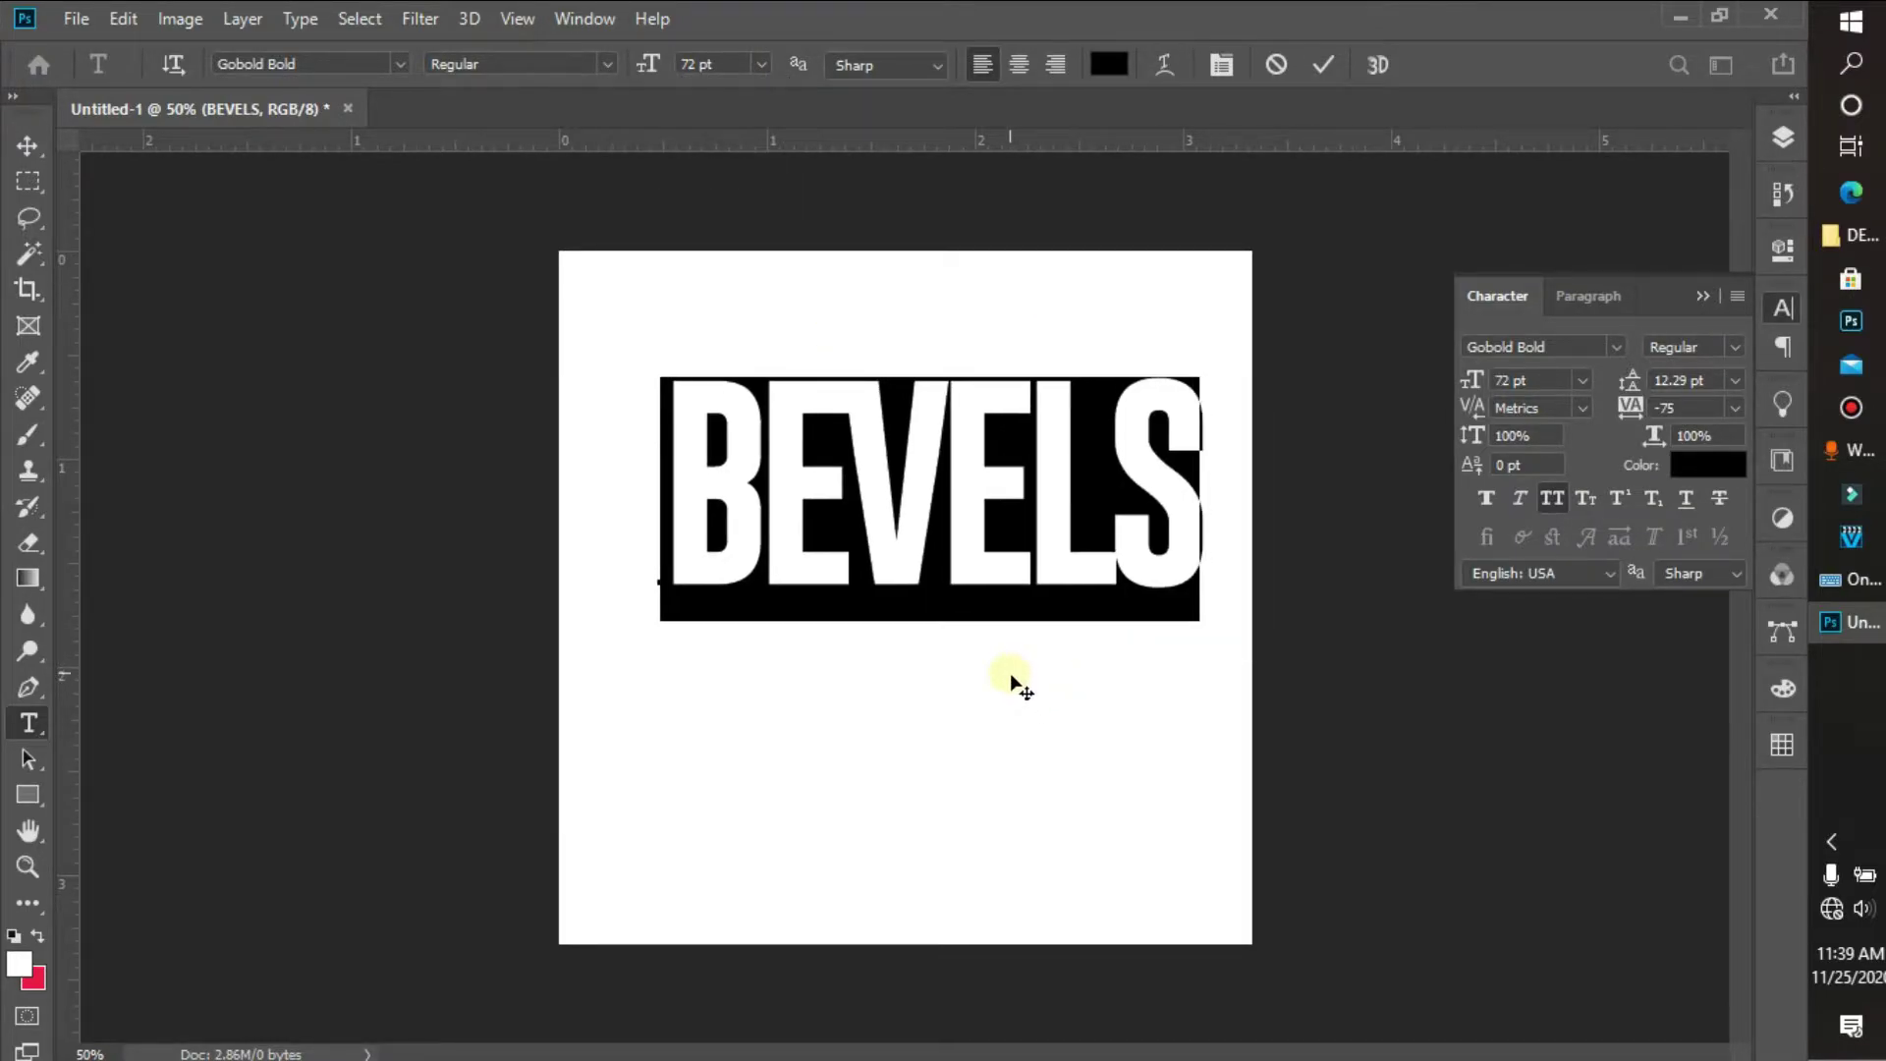
left_click(1319, 67)
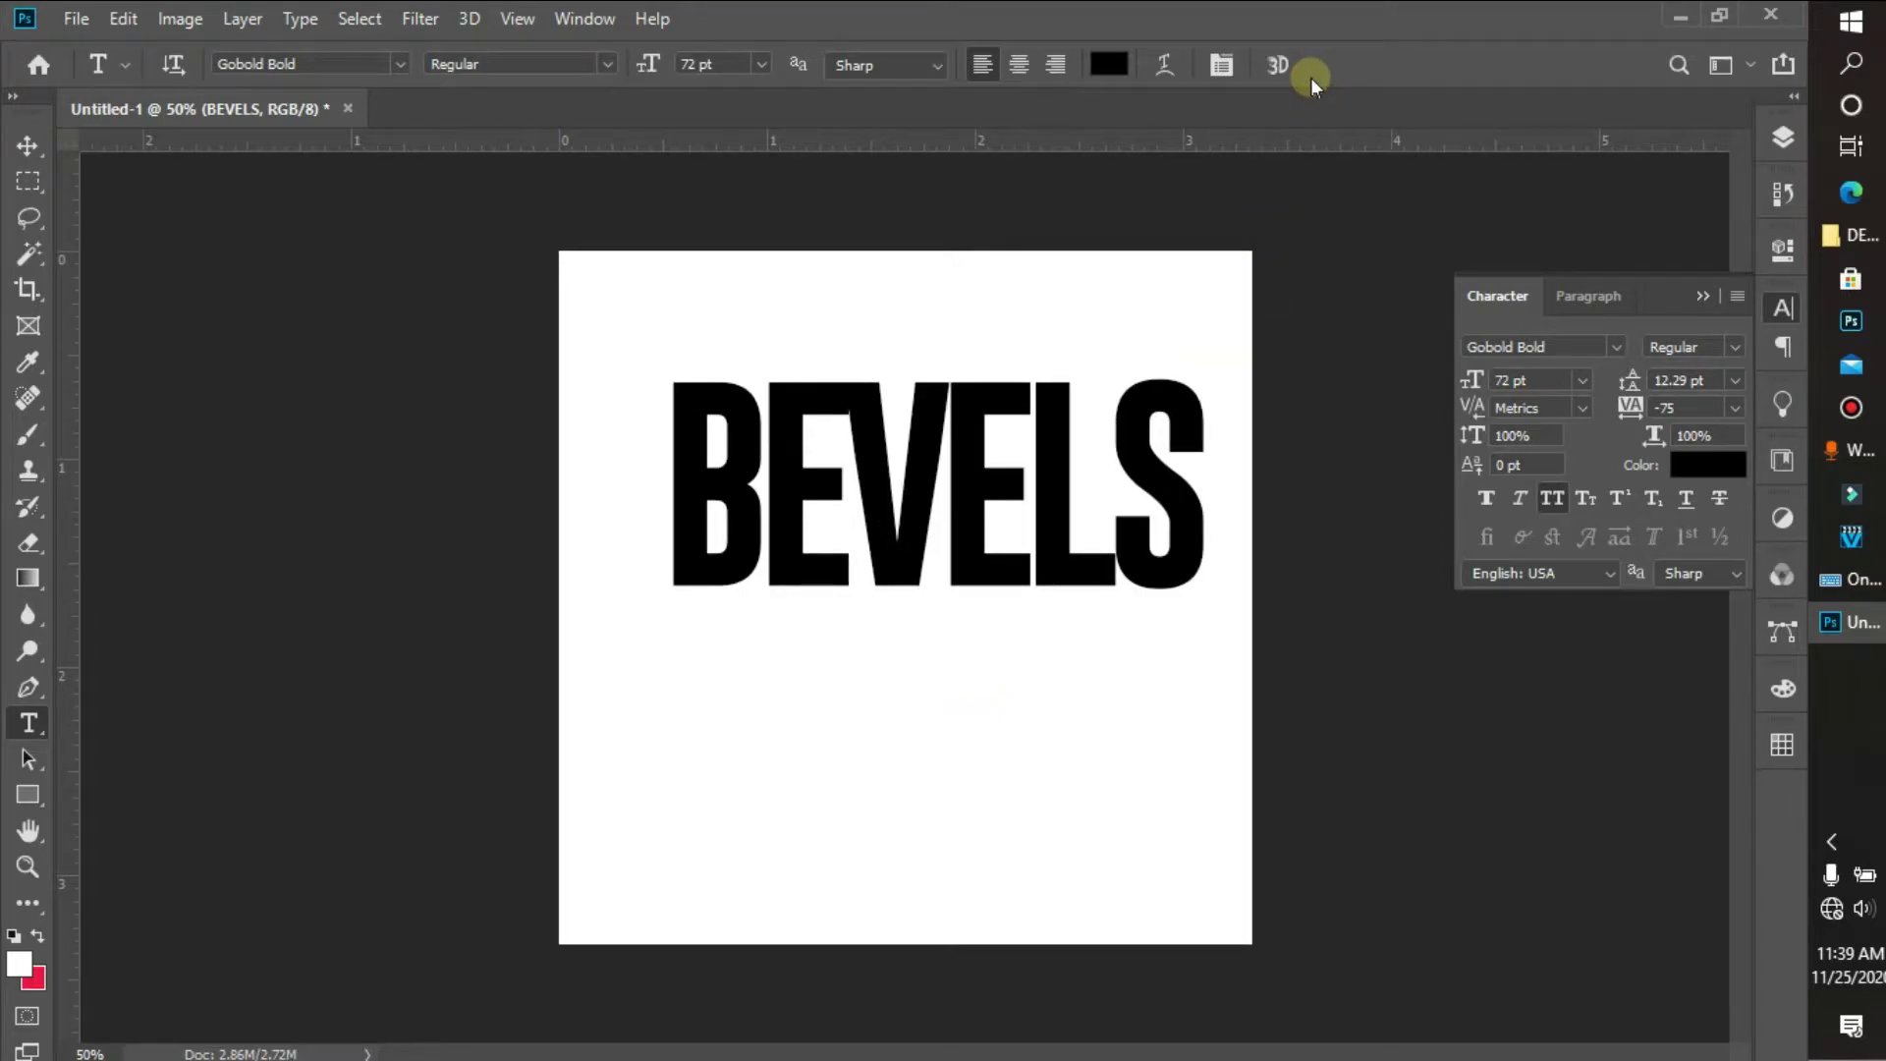
key("ctrl+a")
Centre BEVELS horizontally on the canvas and deselect.
left_click(28, 146)
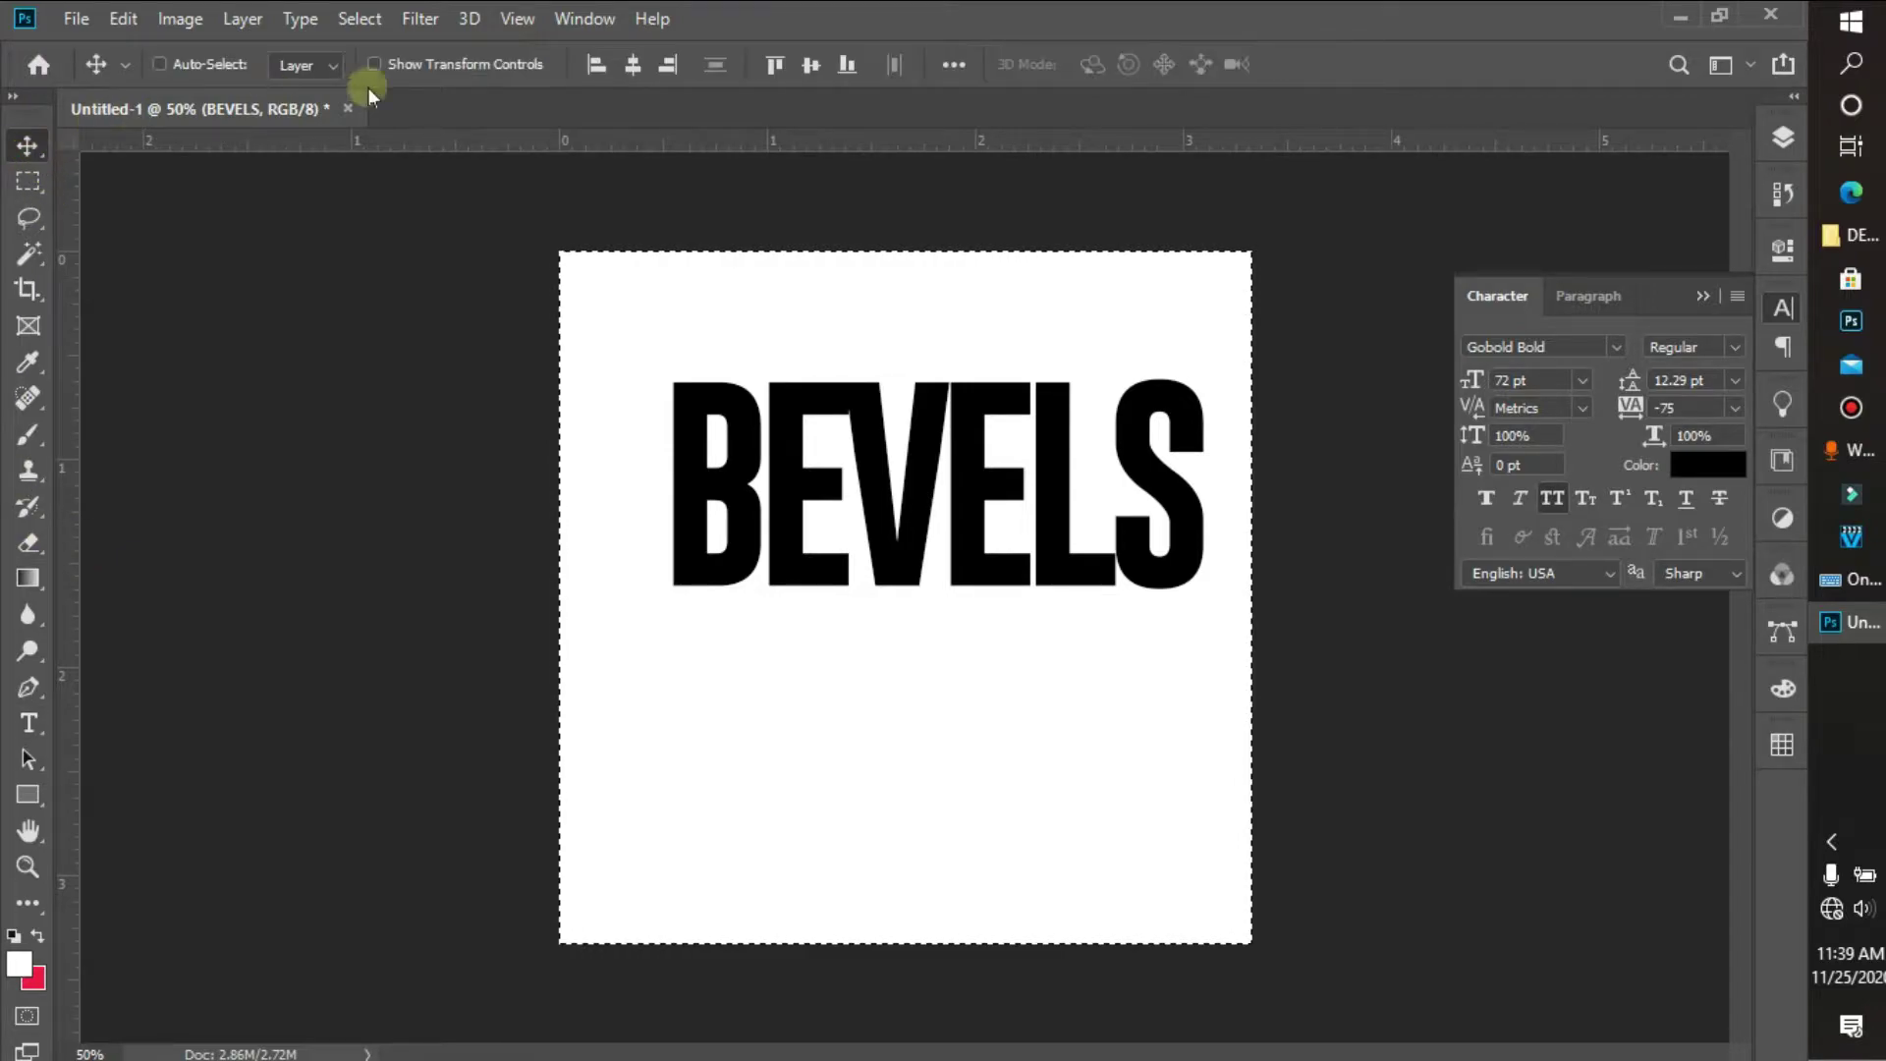
left_click(628, 67)
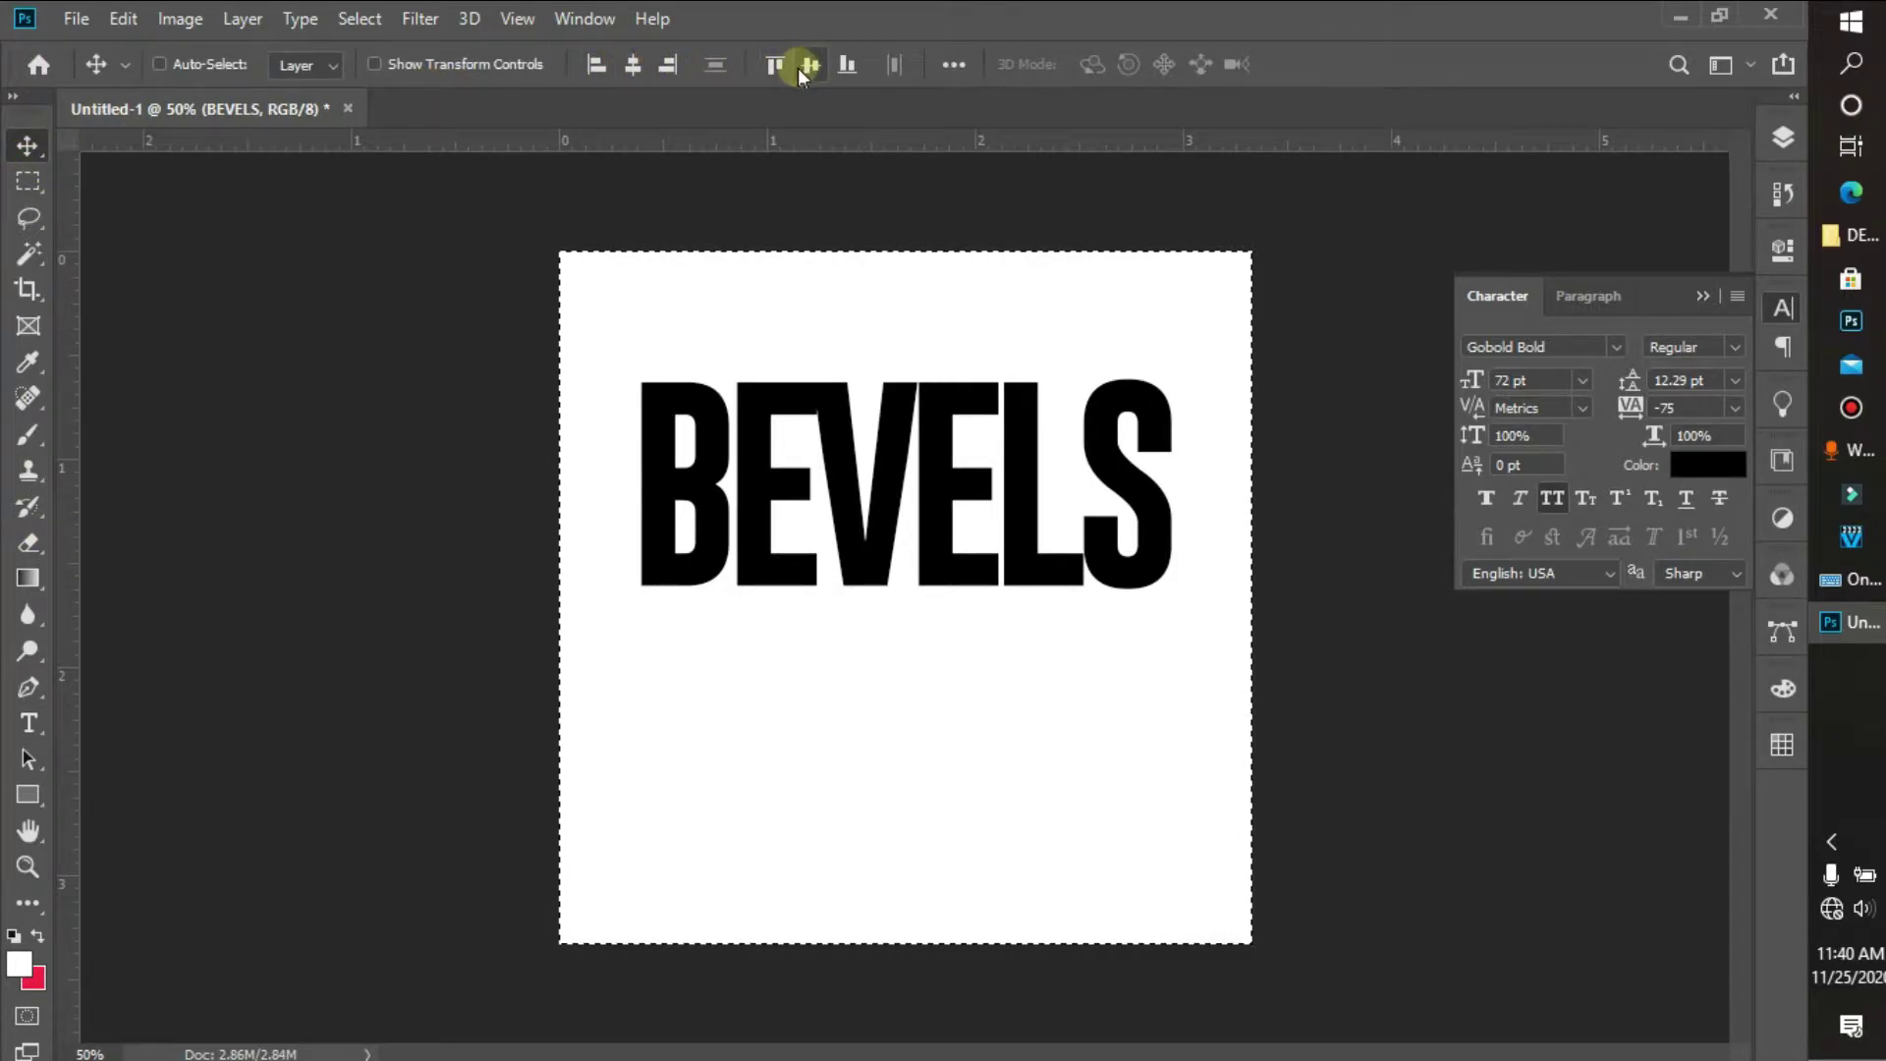
key("ctrl")
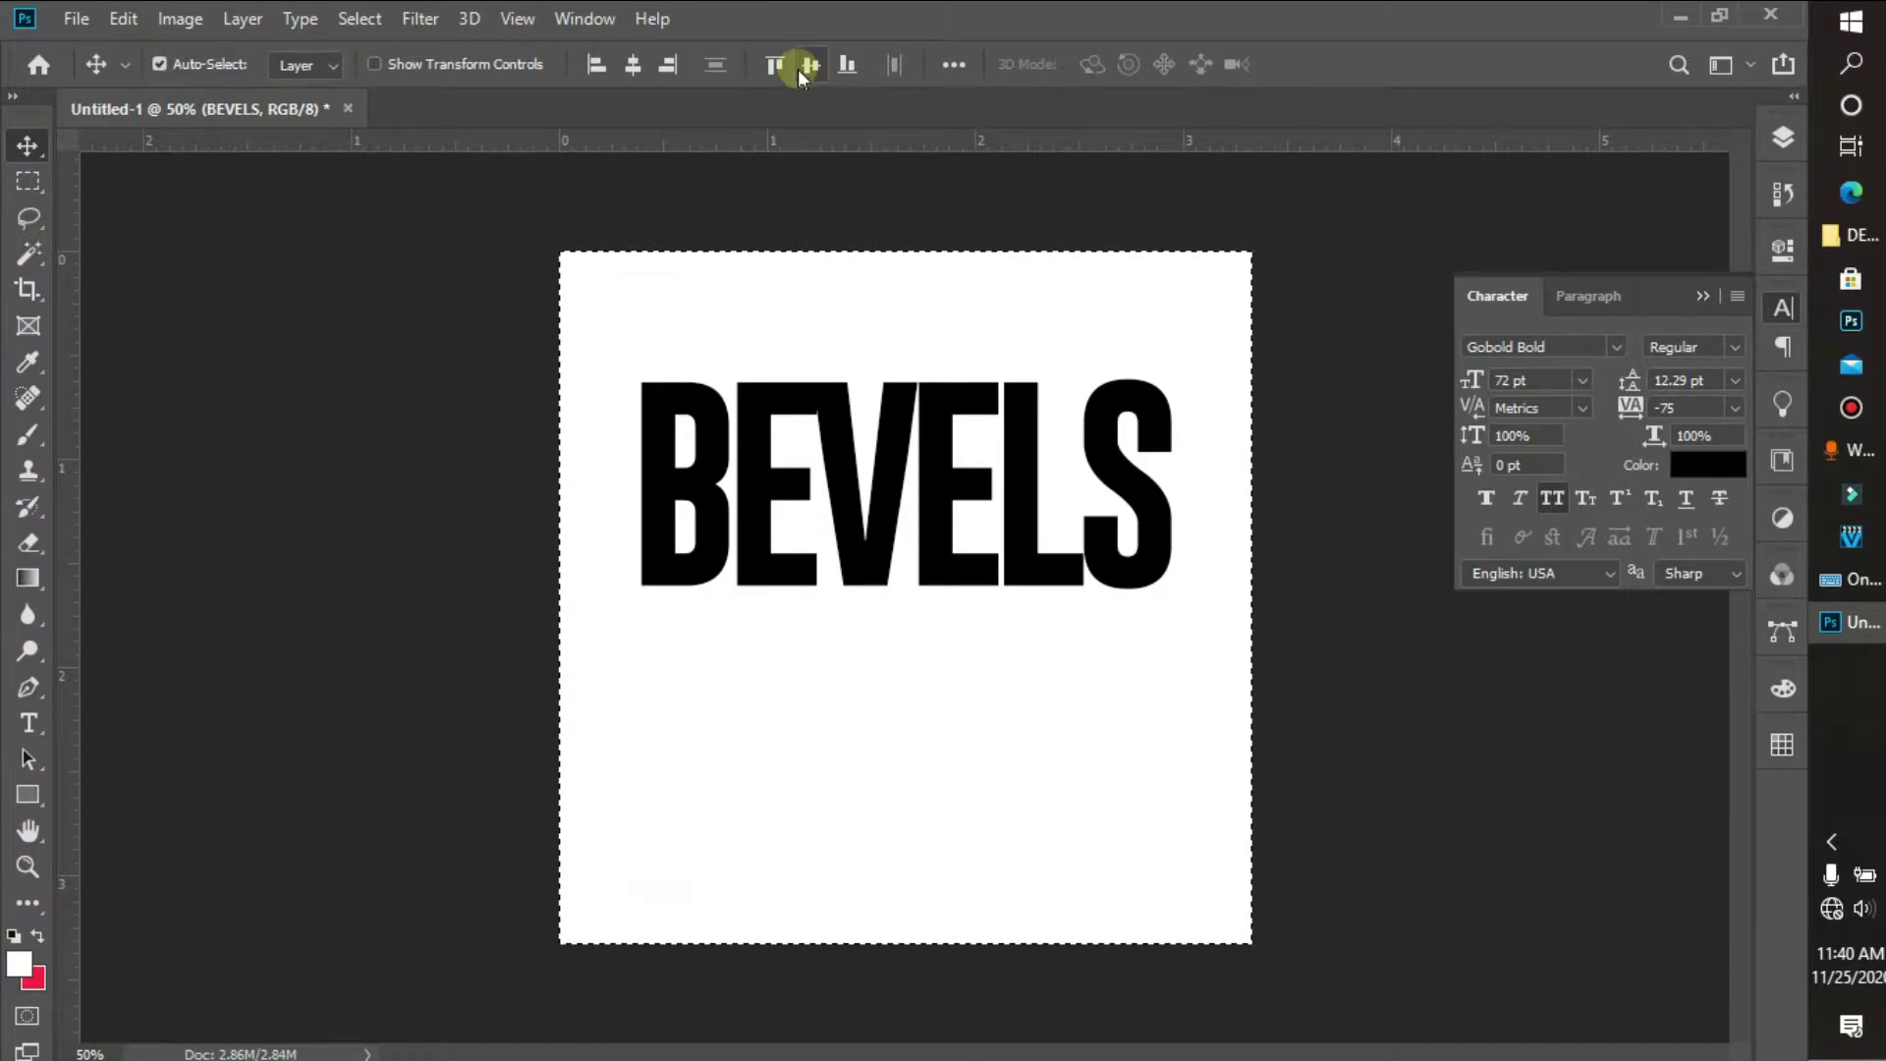
key("ctrl+d")
Duplicate BEVELS below the original and retype the copy as EMBOSS.
key("ctrl+j")
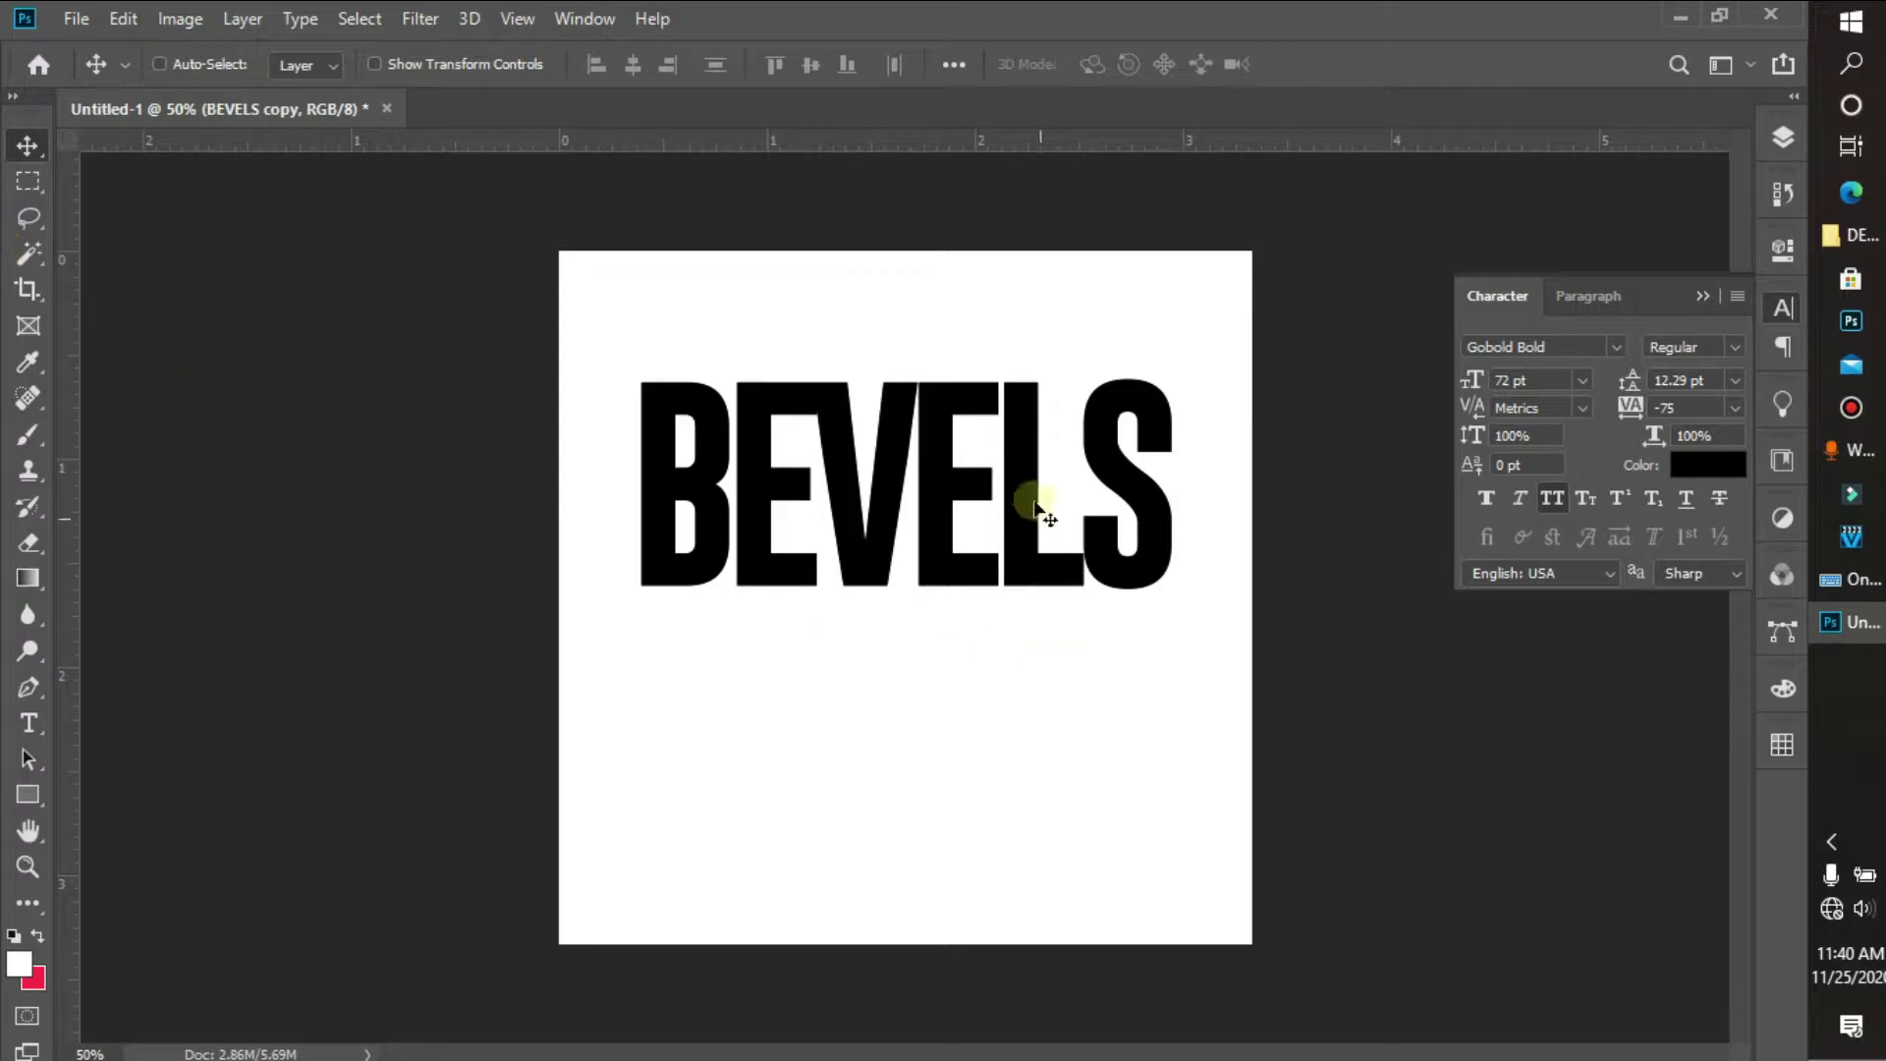
left_click_drag(1034, 503, 1033, 740)
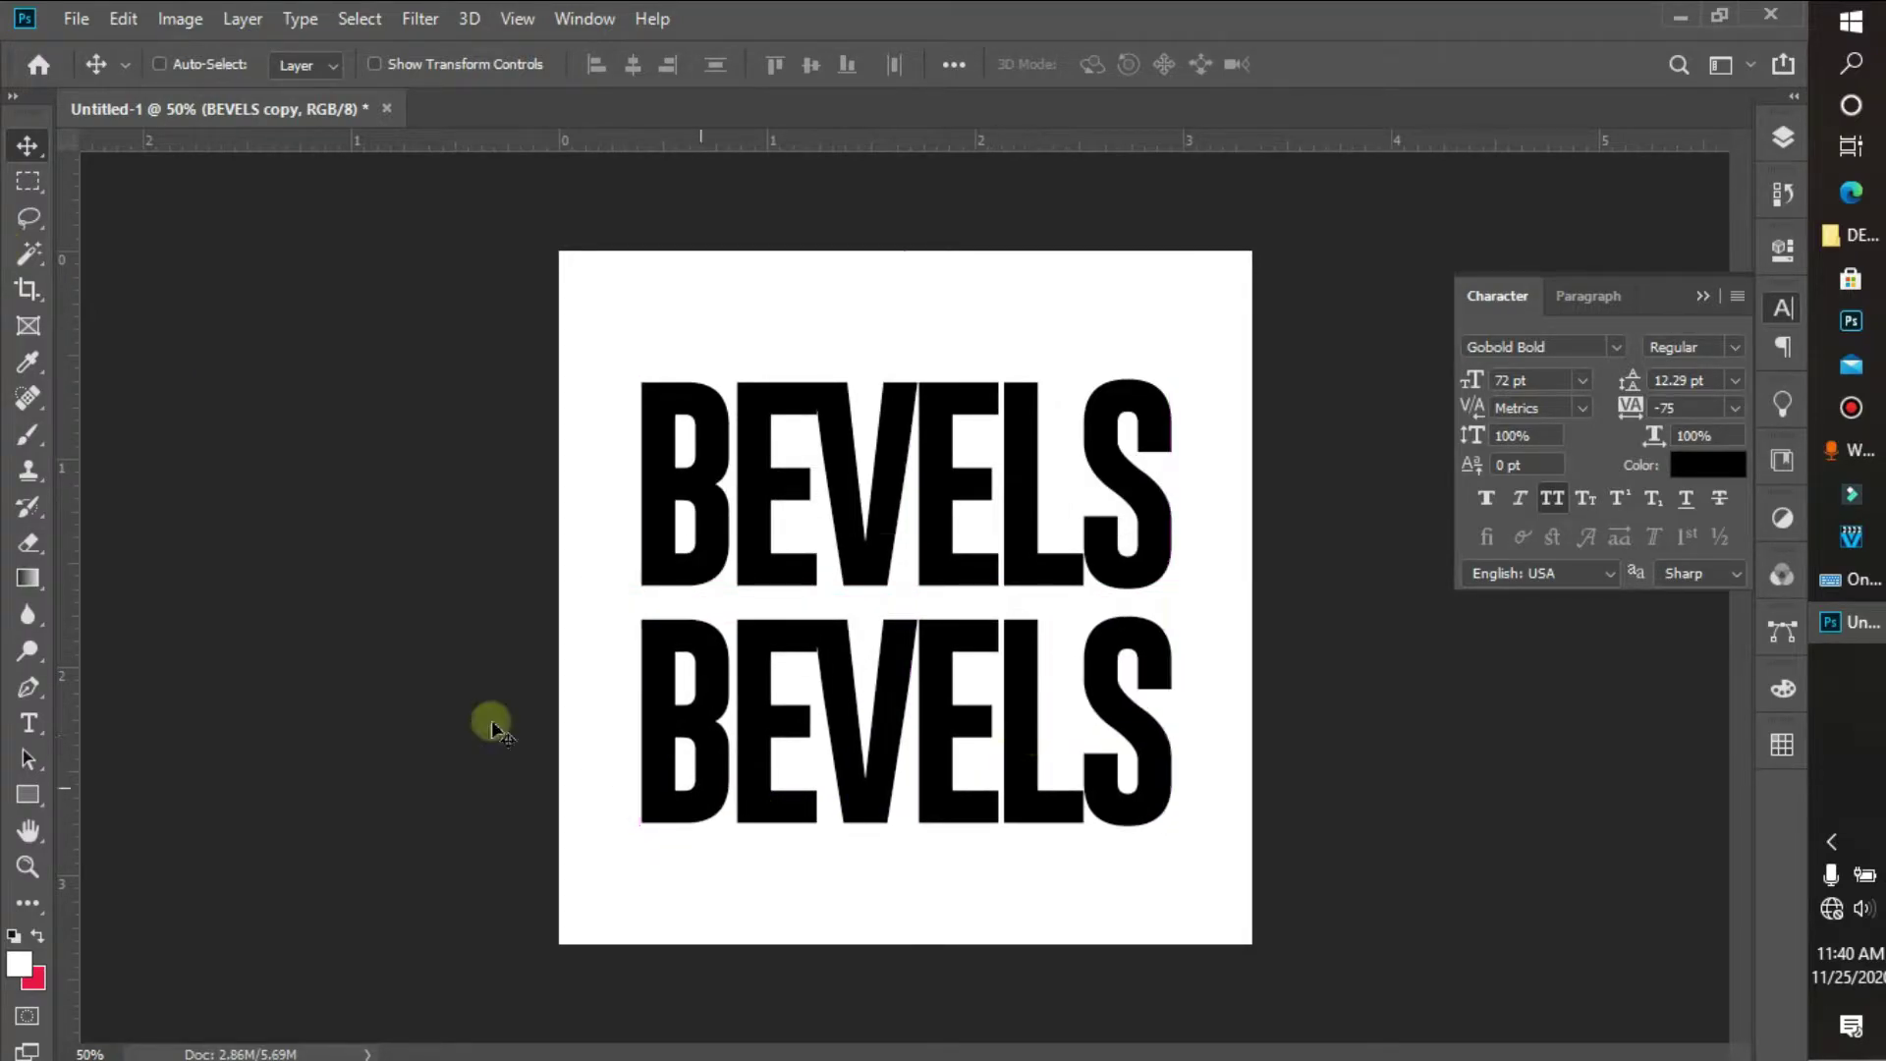
left_click(29, 723)
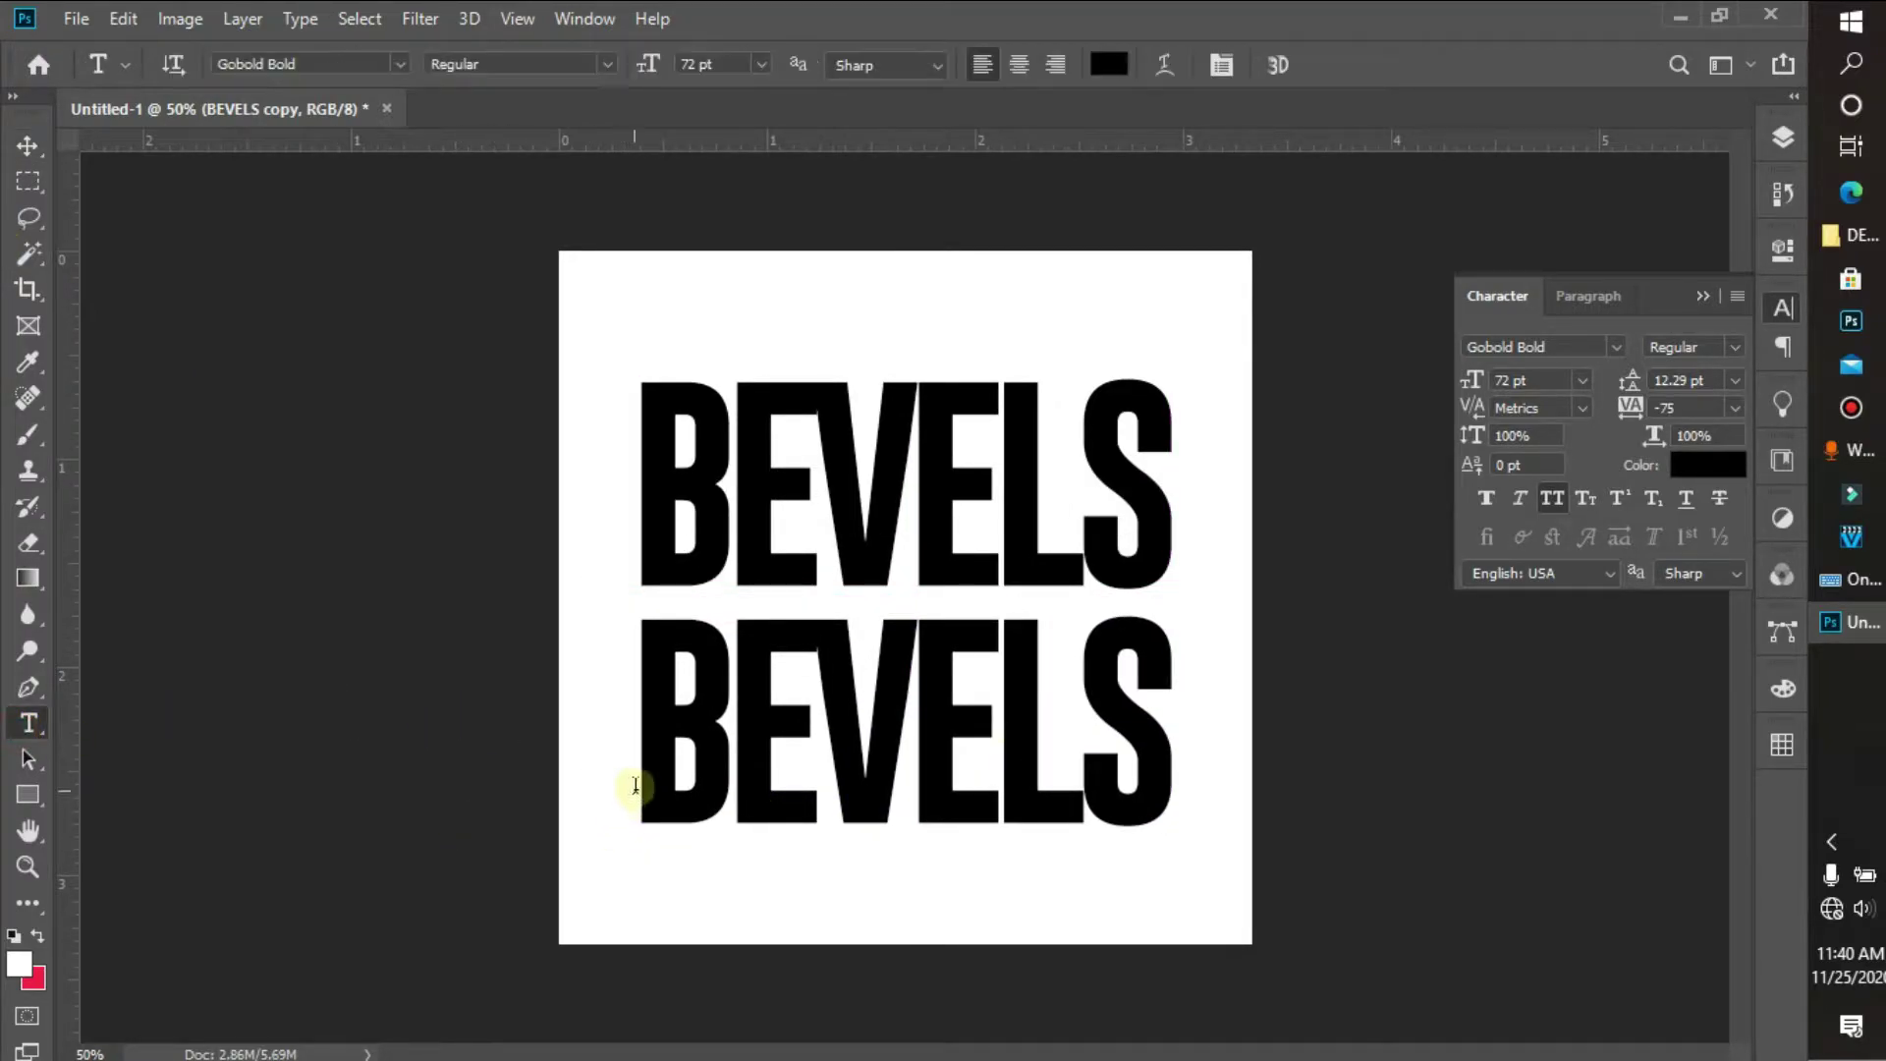
left_click_drag(638, 787, 1267, 769)
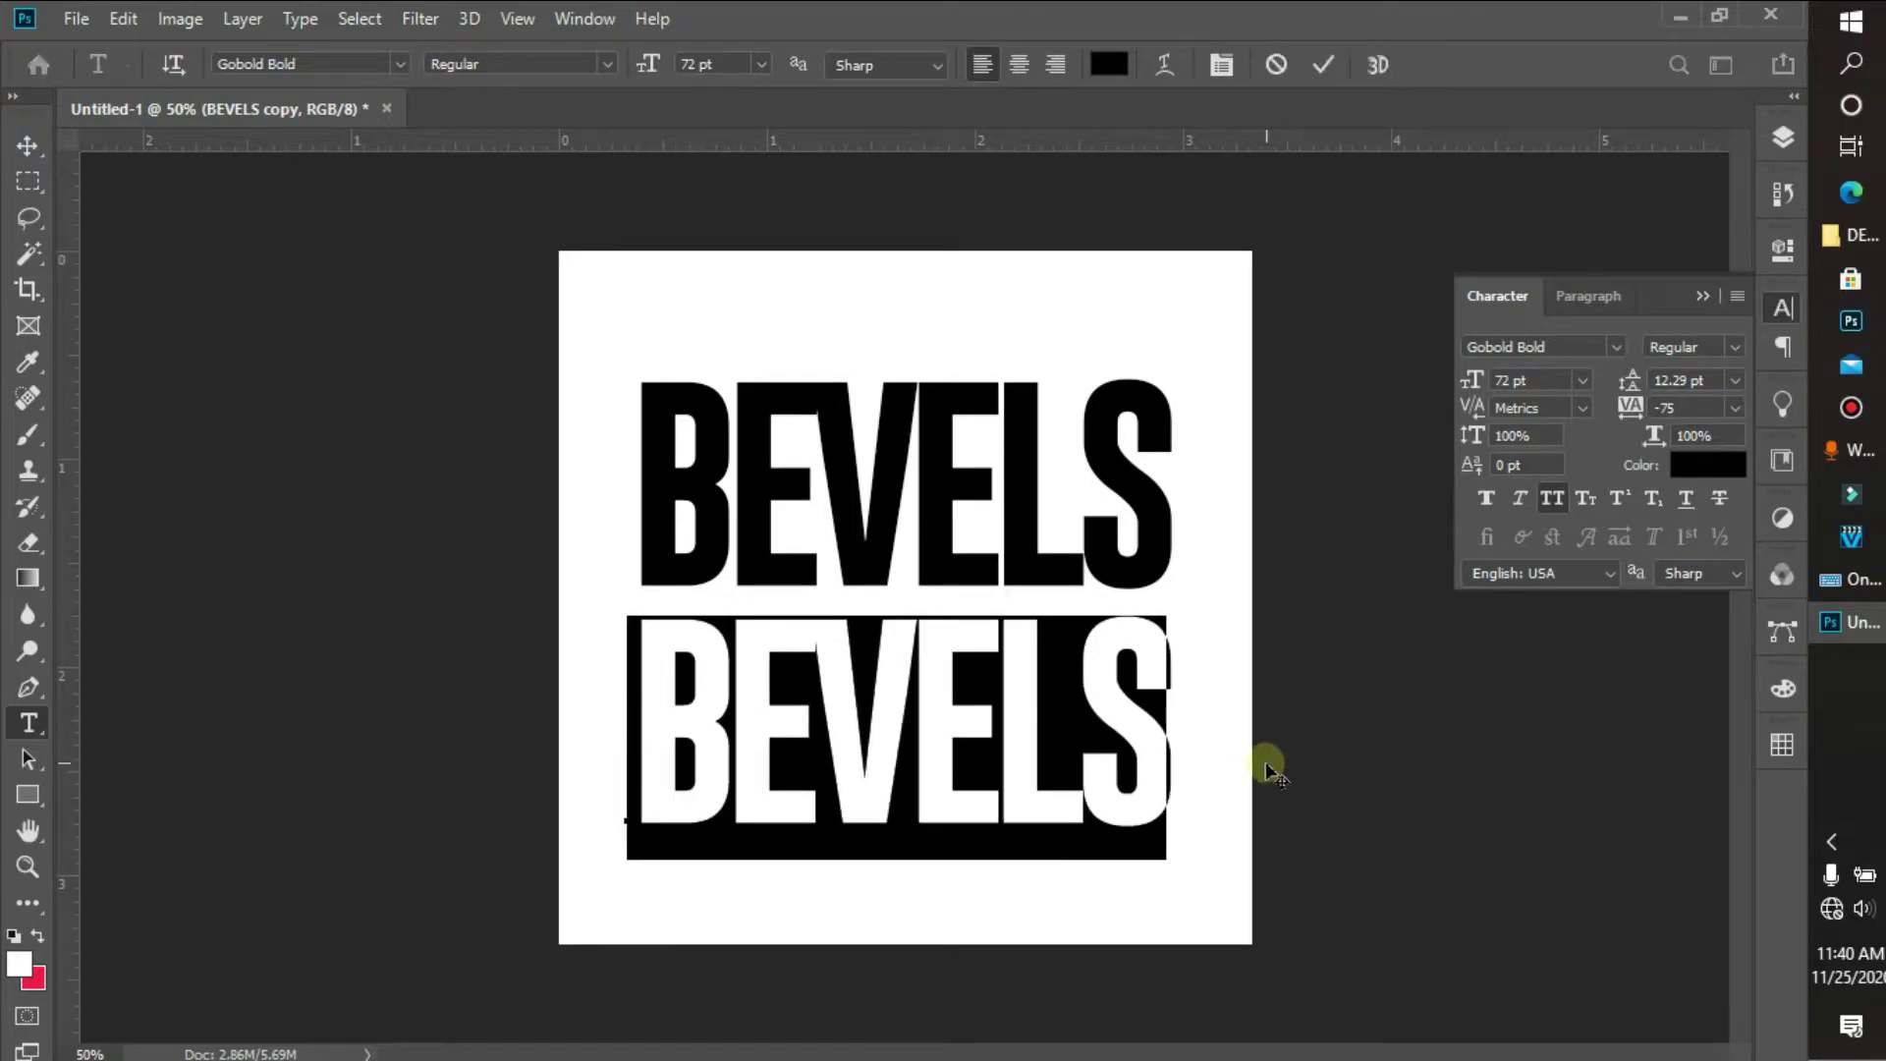
type("E")
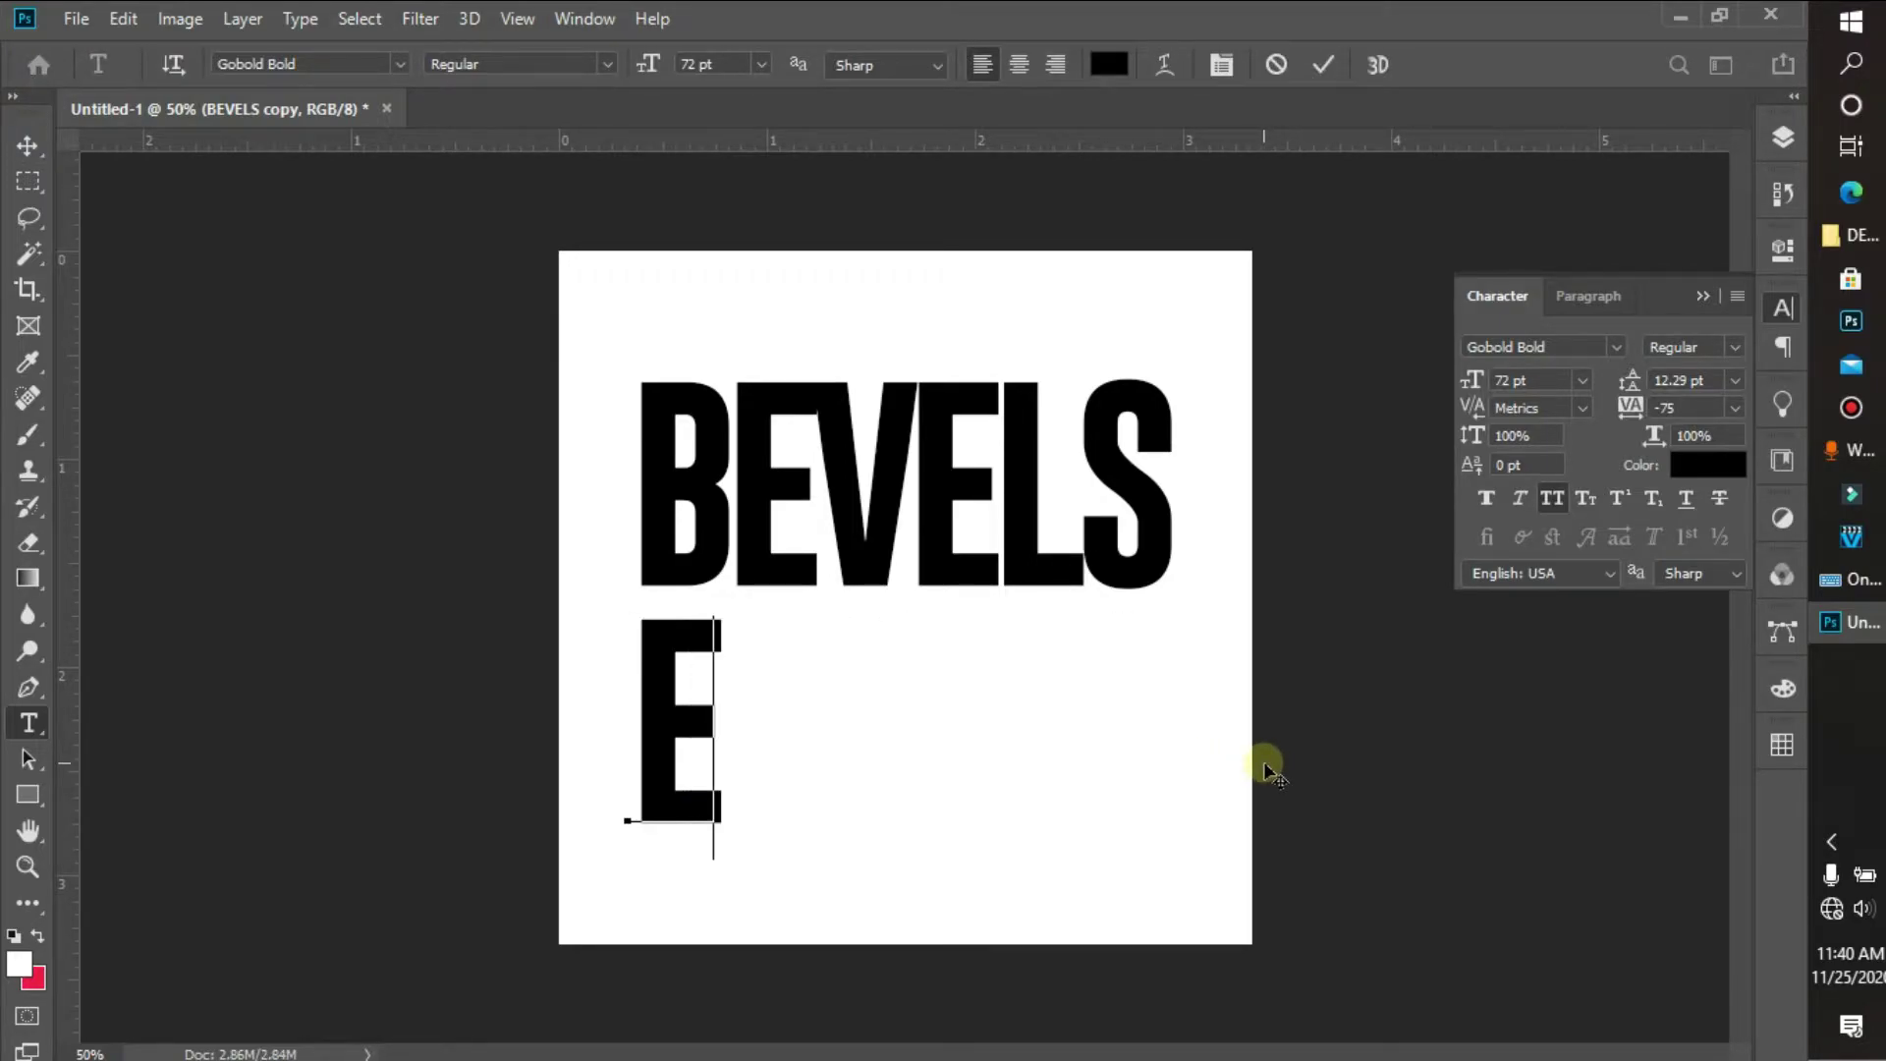
type("MB")
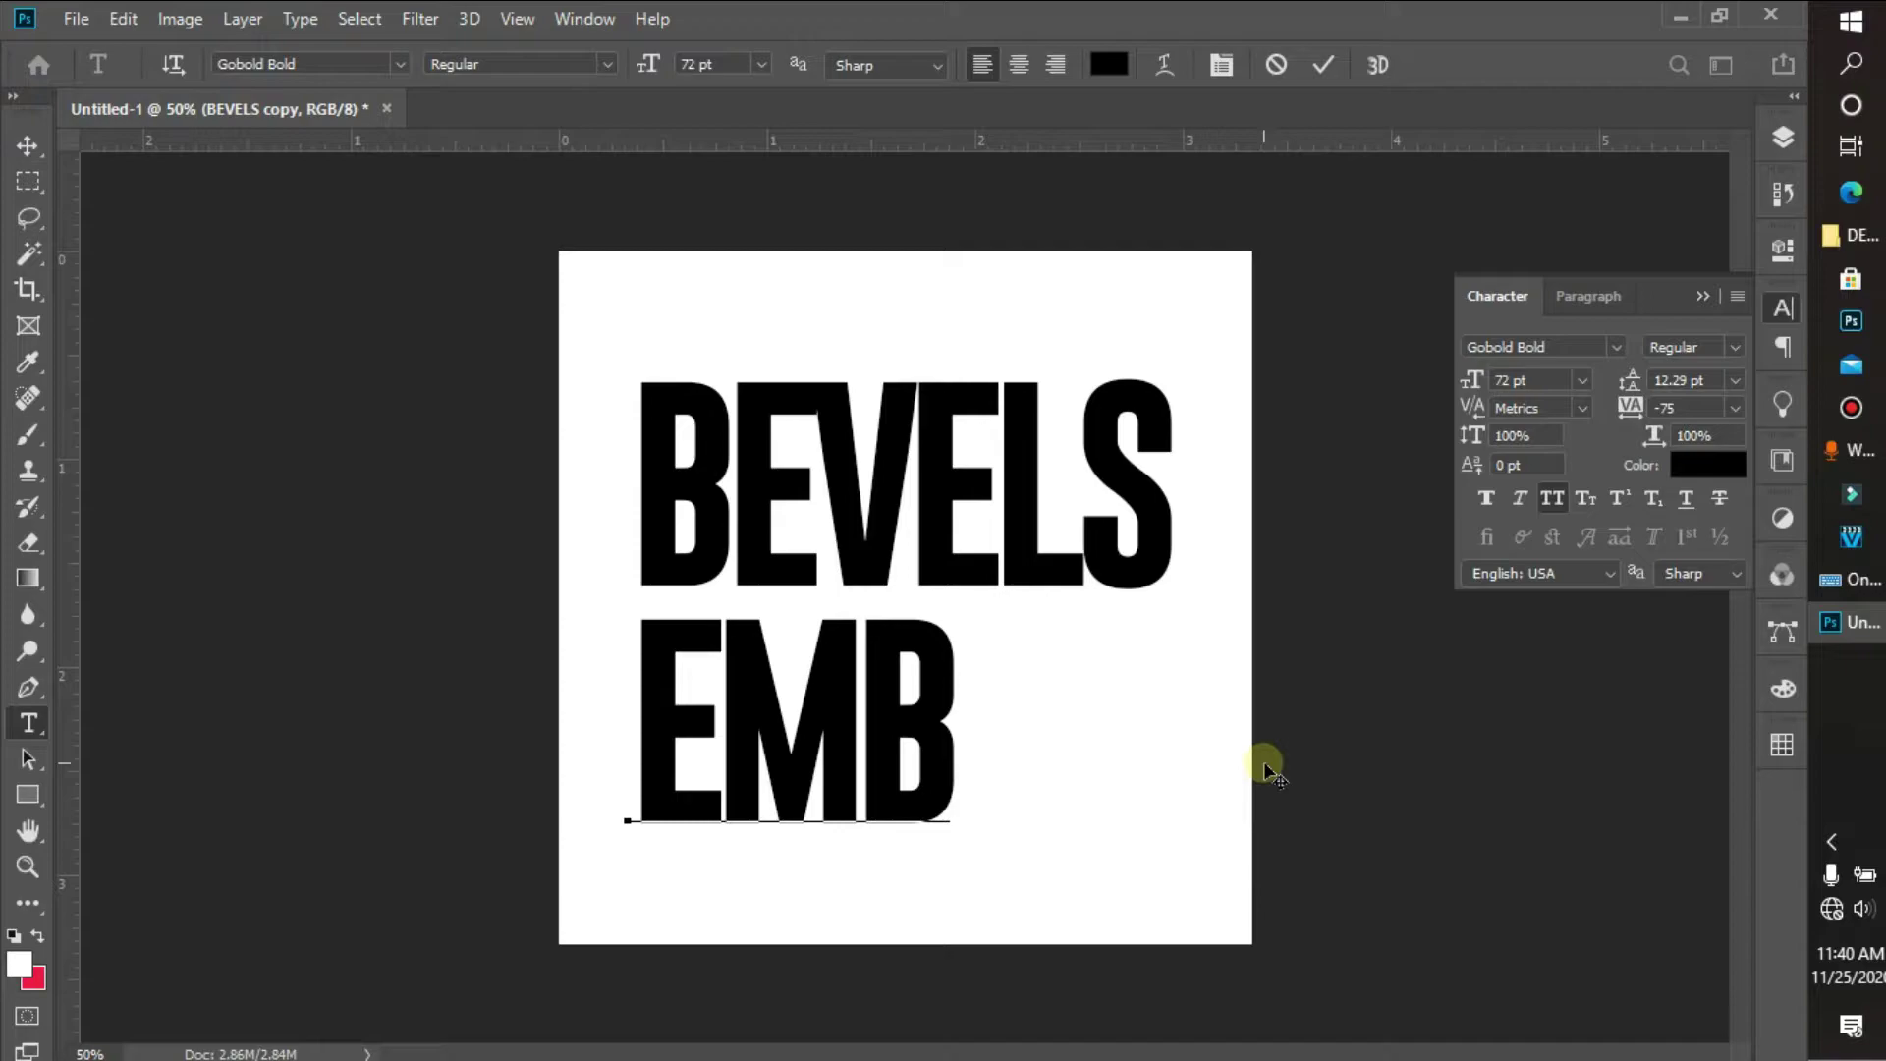
type("OSS")
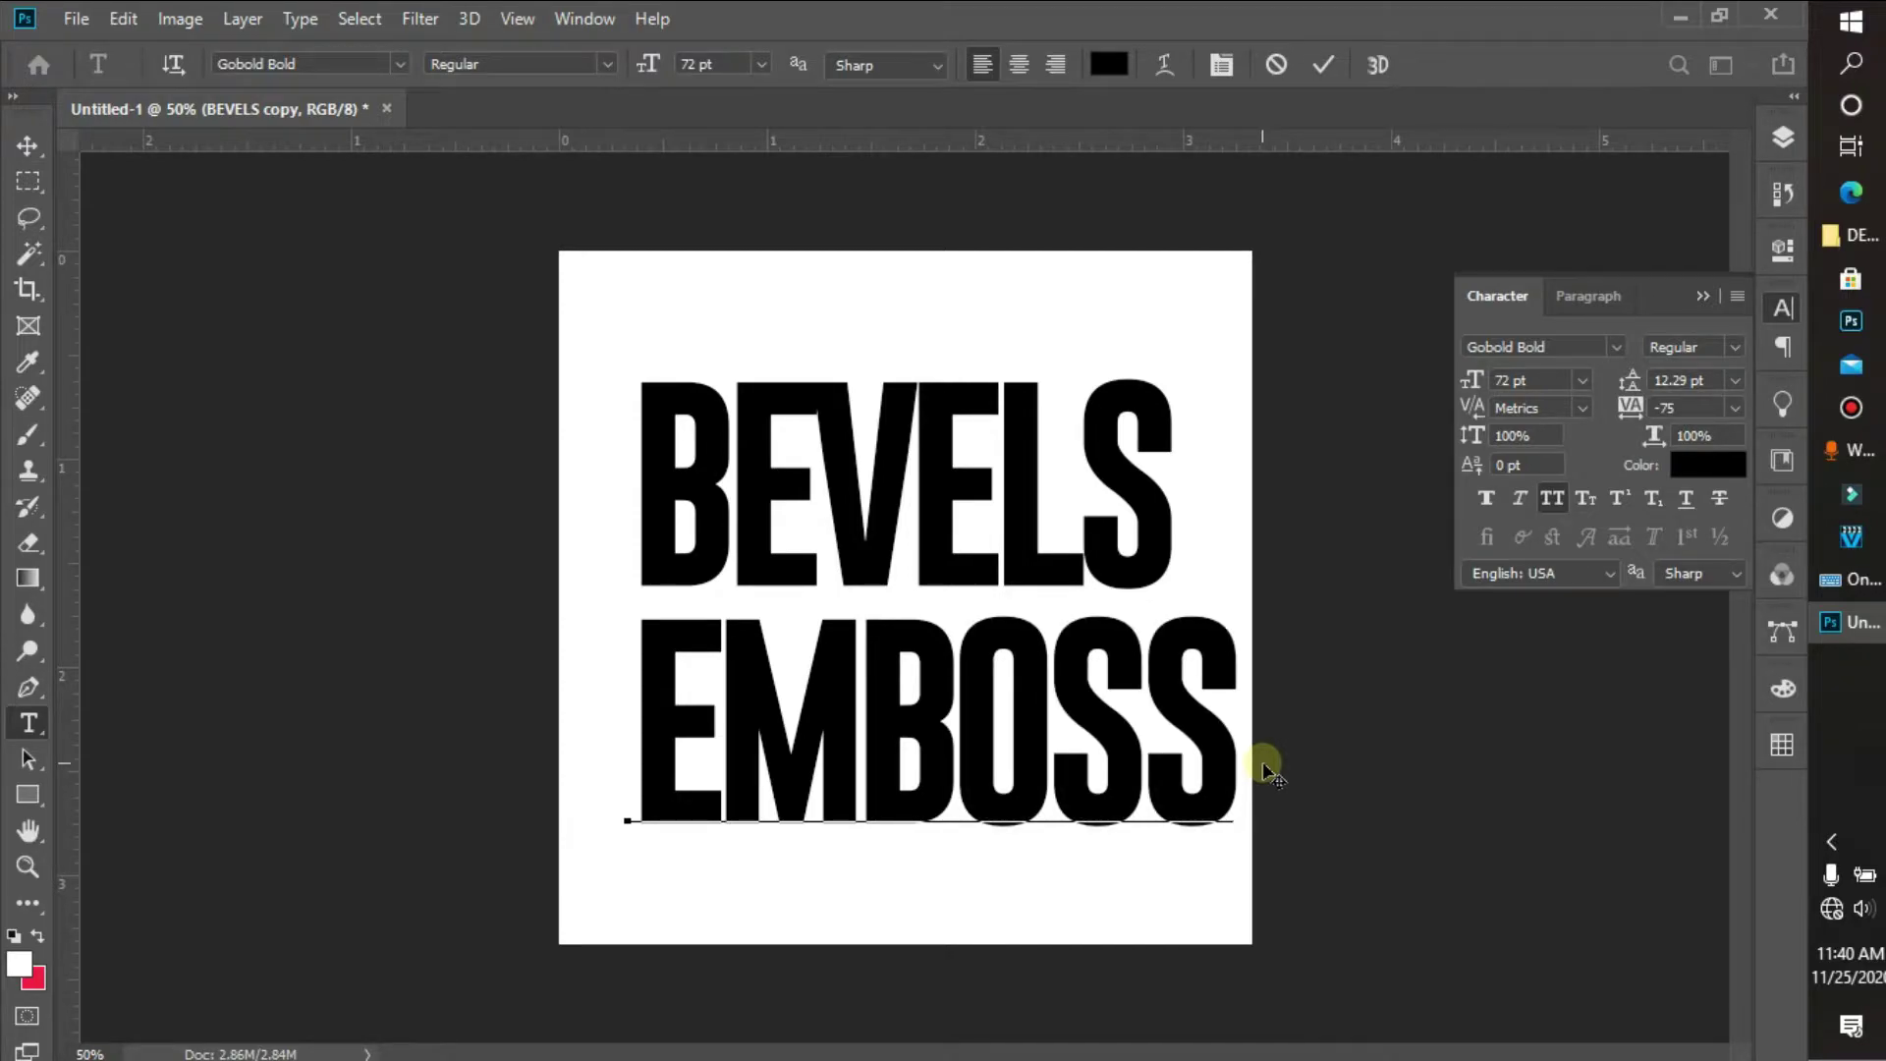
left_click(1333, 59)
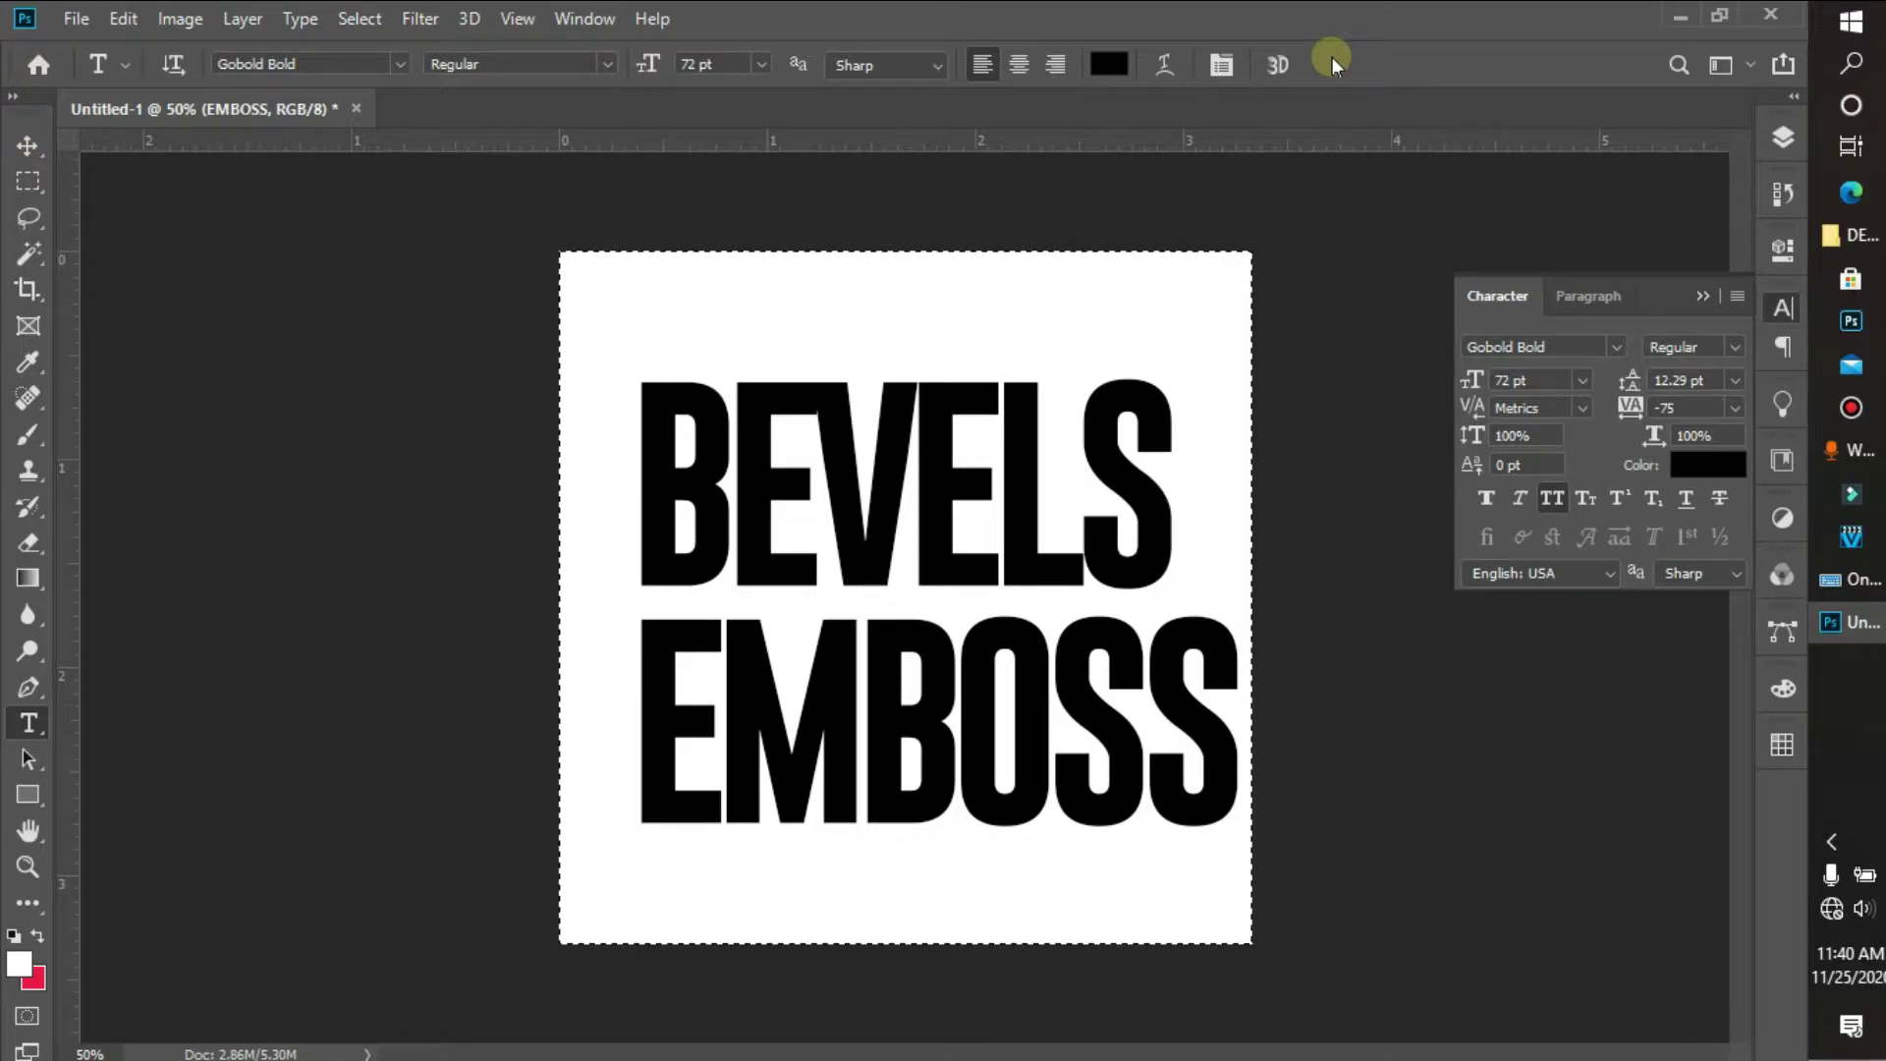
Centre EMBOSS horizontally on the canvas and deselect.
key("ctrl+a")
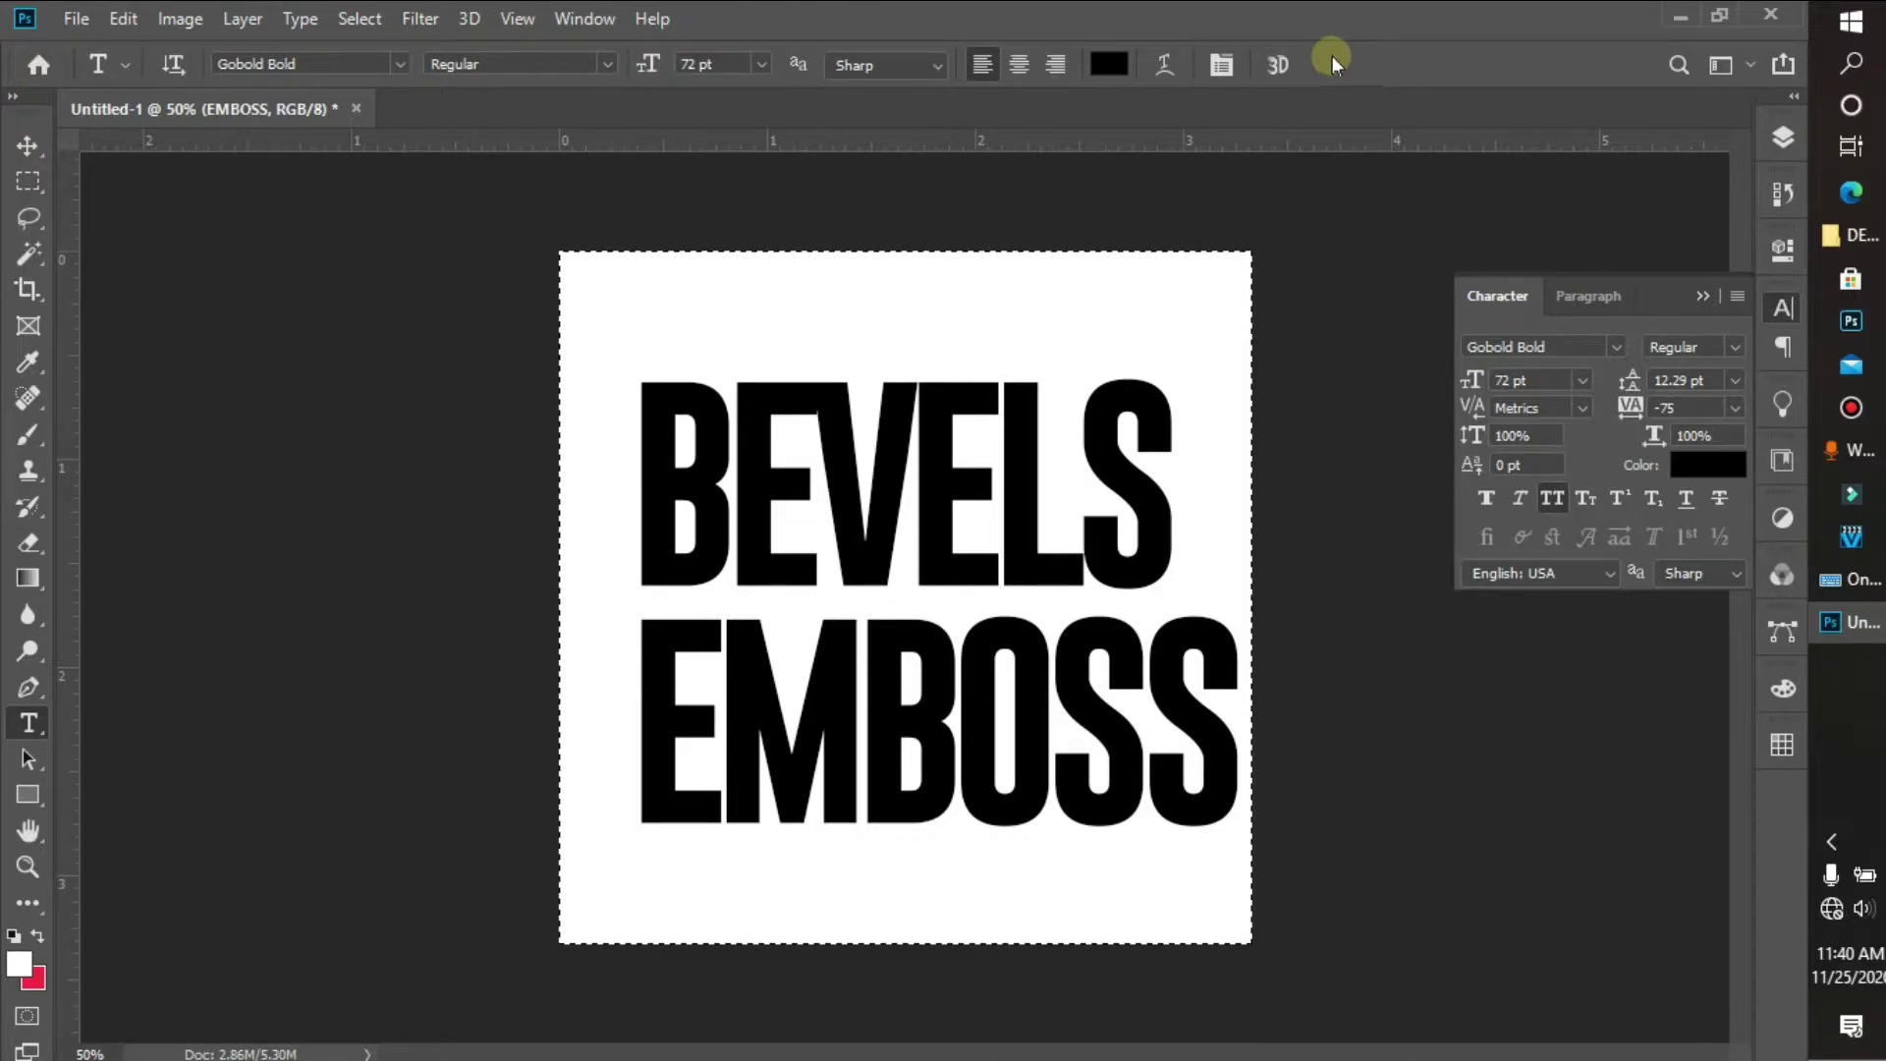
left_click(27, 145)
left_click(633, 67)
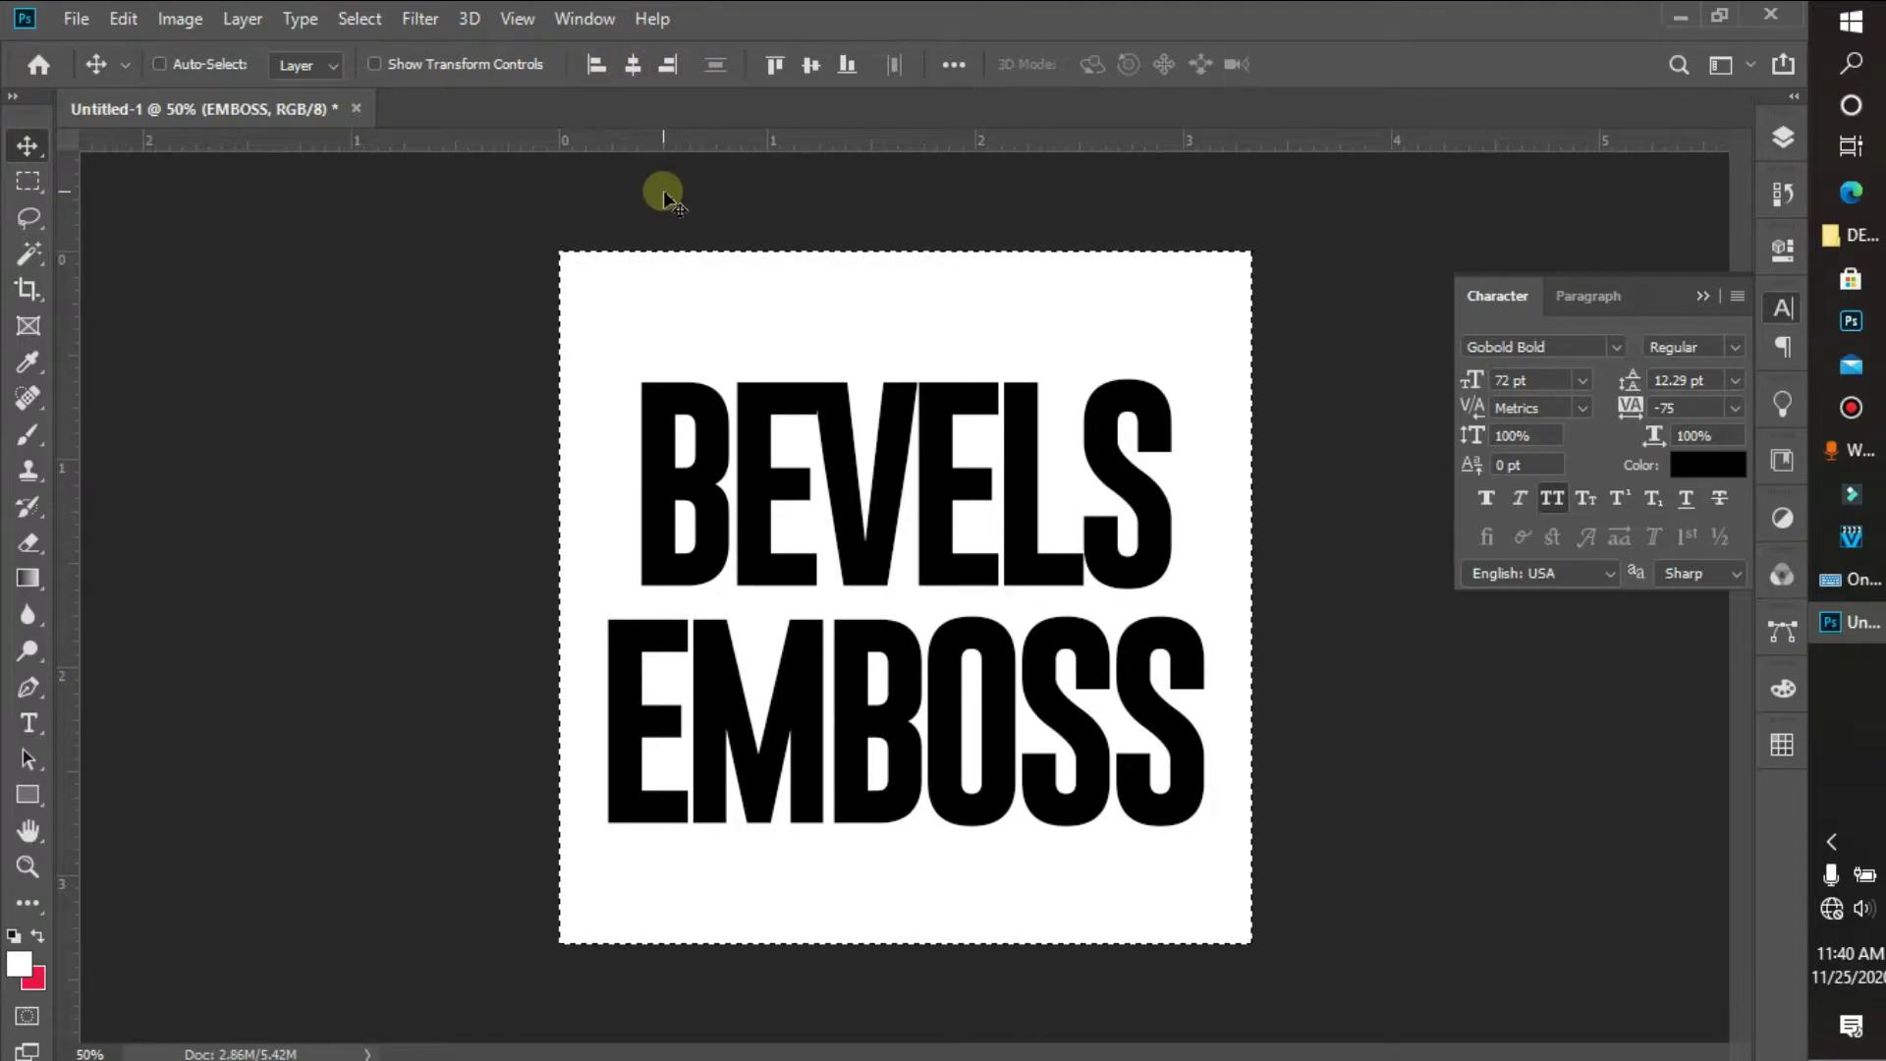
key("ctrl+d")
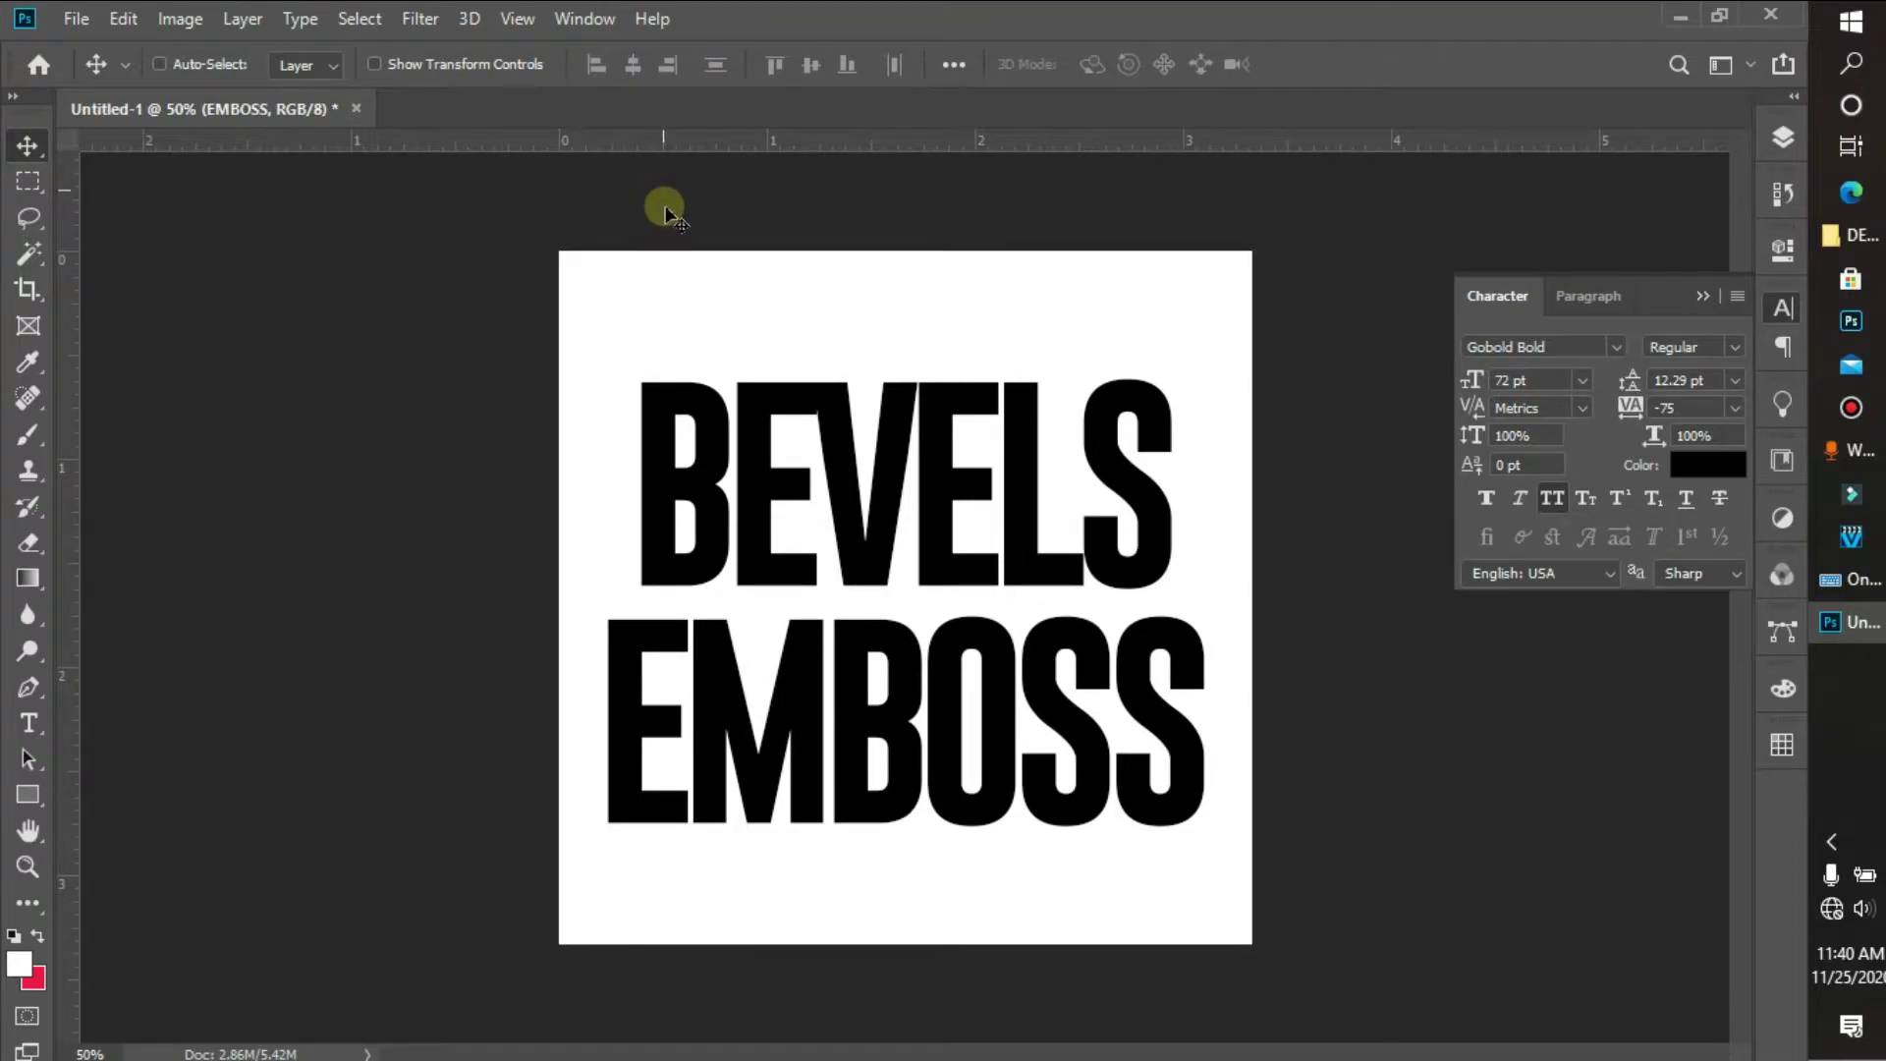
Alt-drag a copy of EMBOSS upward and retype it as AND.
left_click_drag(918, 716, 951, 518)
left_click(29, 723)
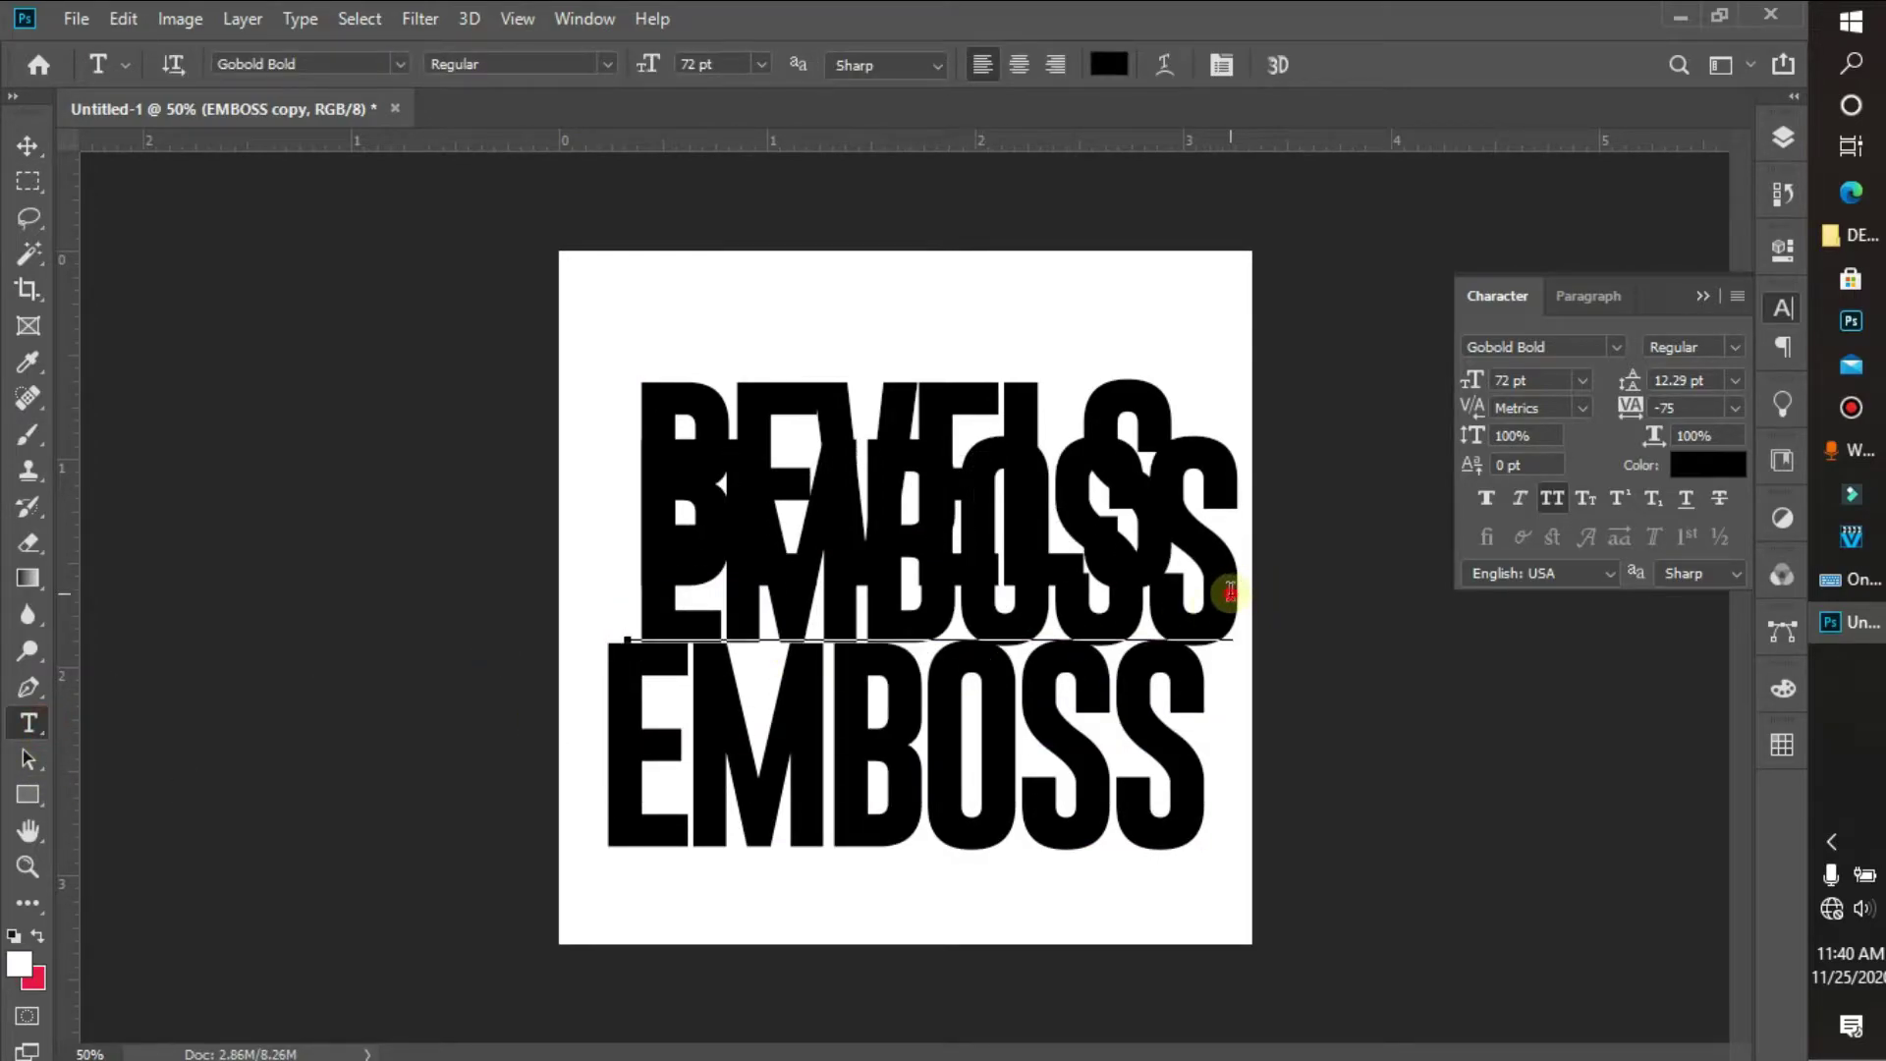
left_click_drag(1230, 592, 499, 570)
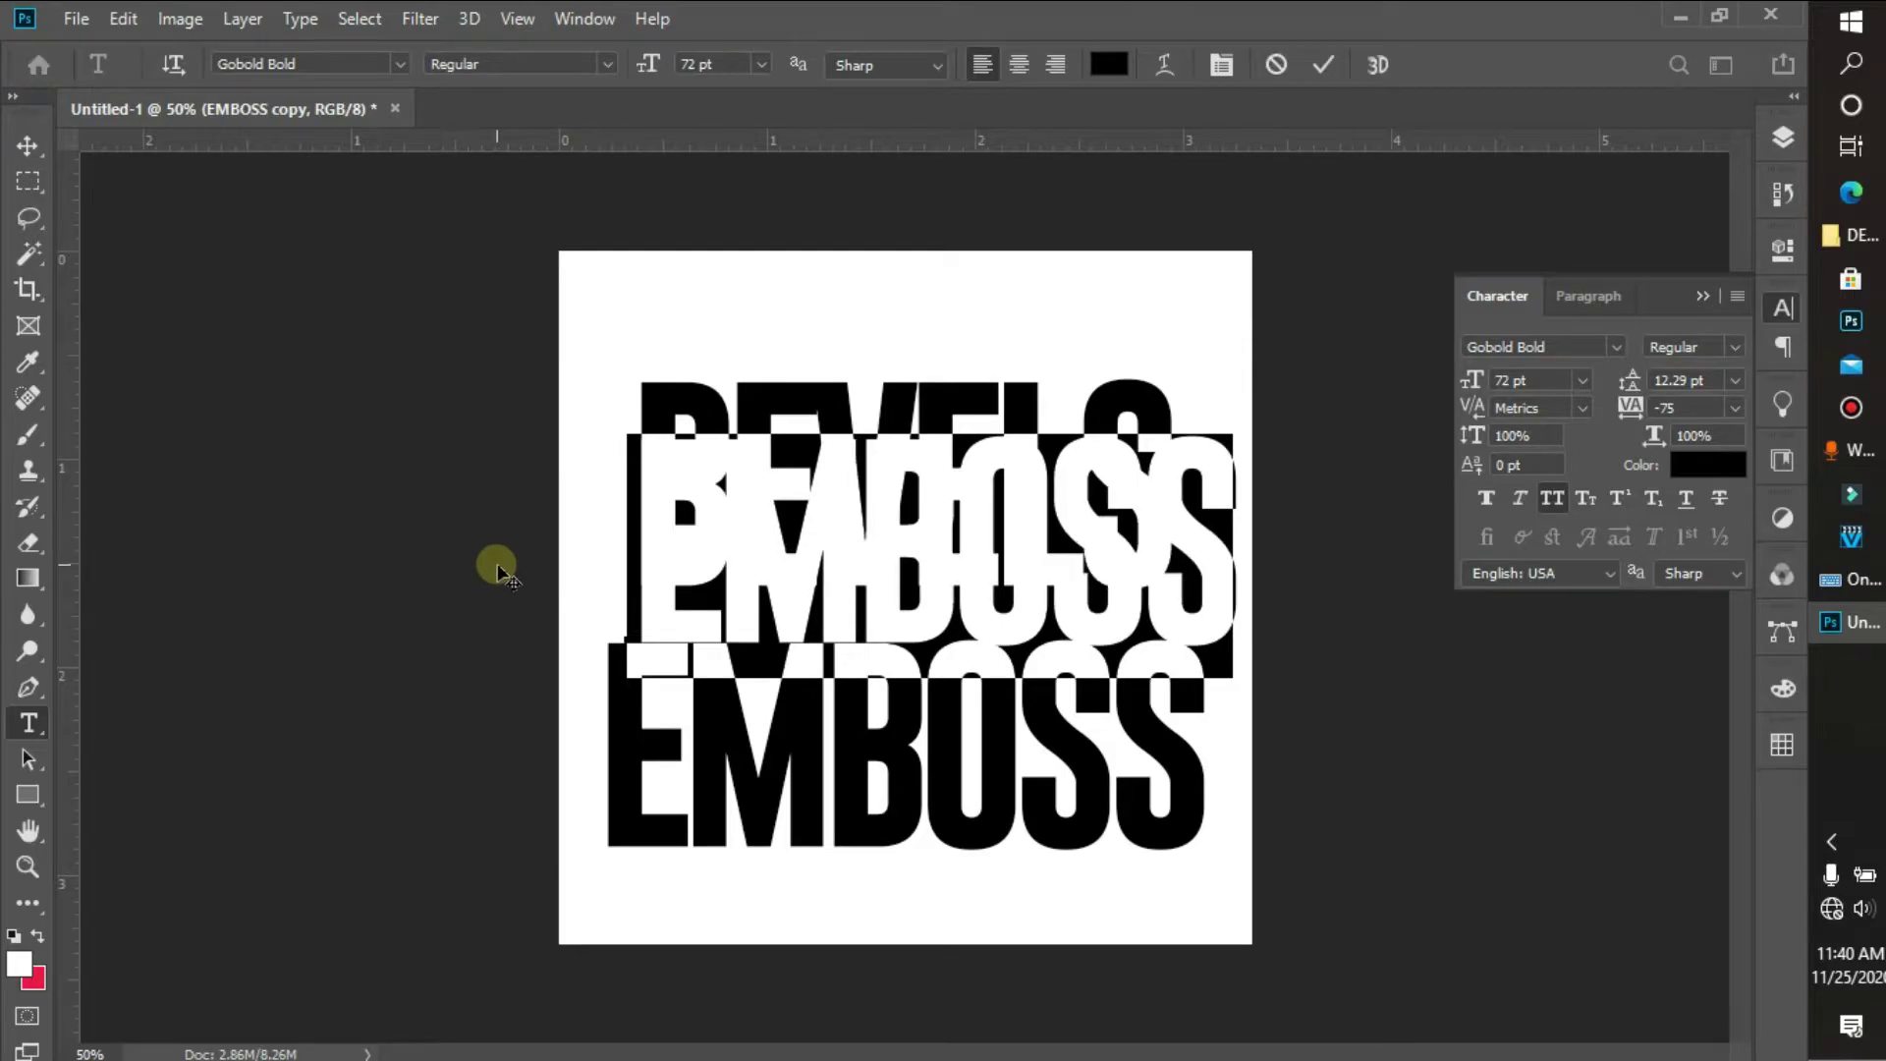
type("AN")
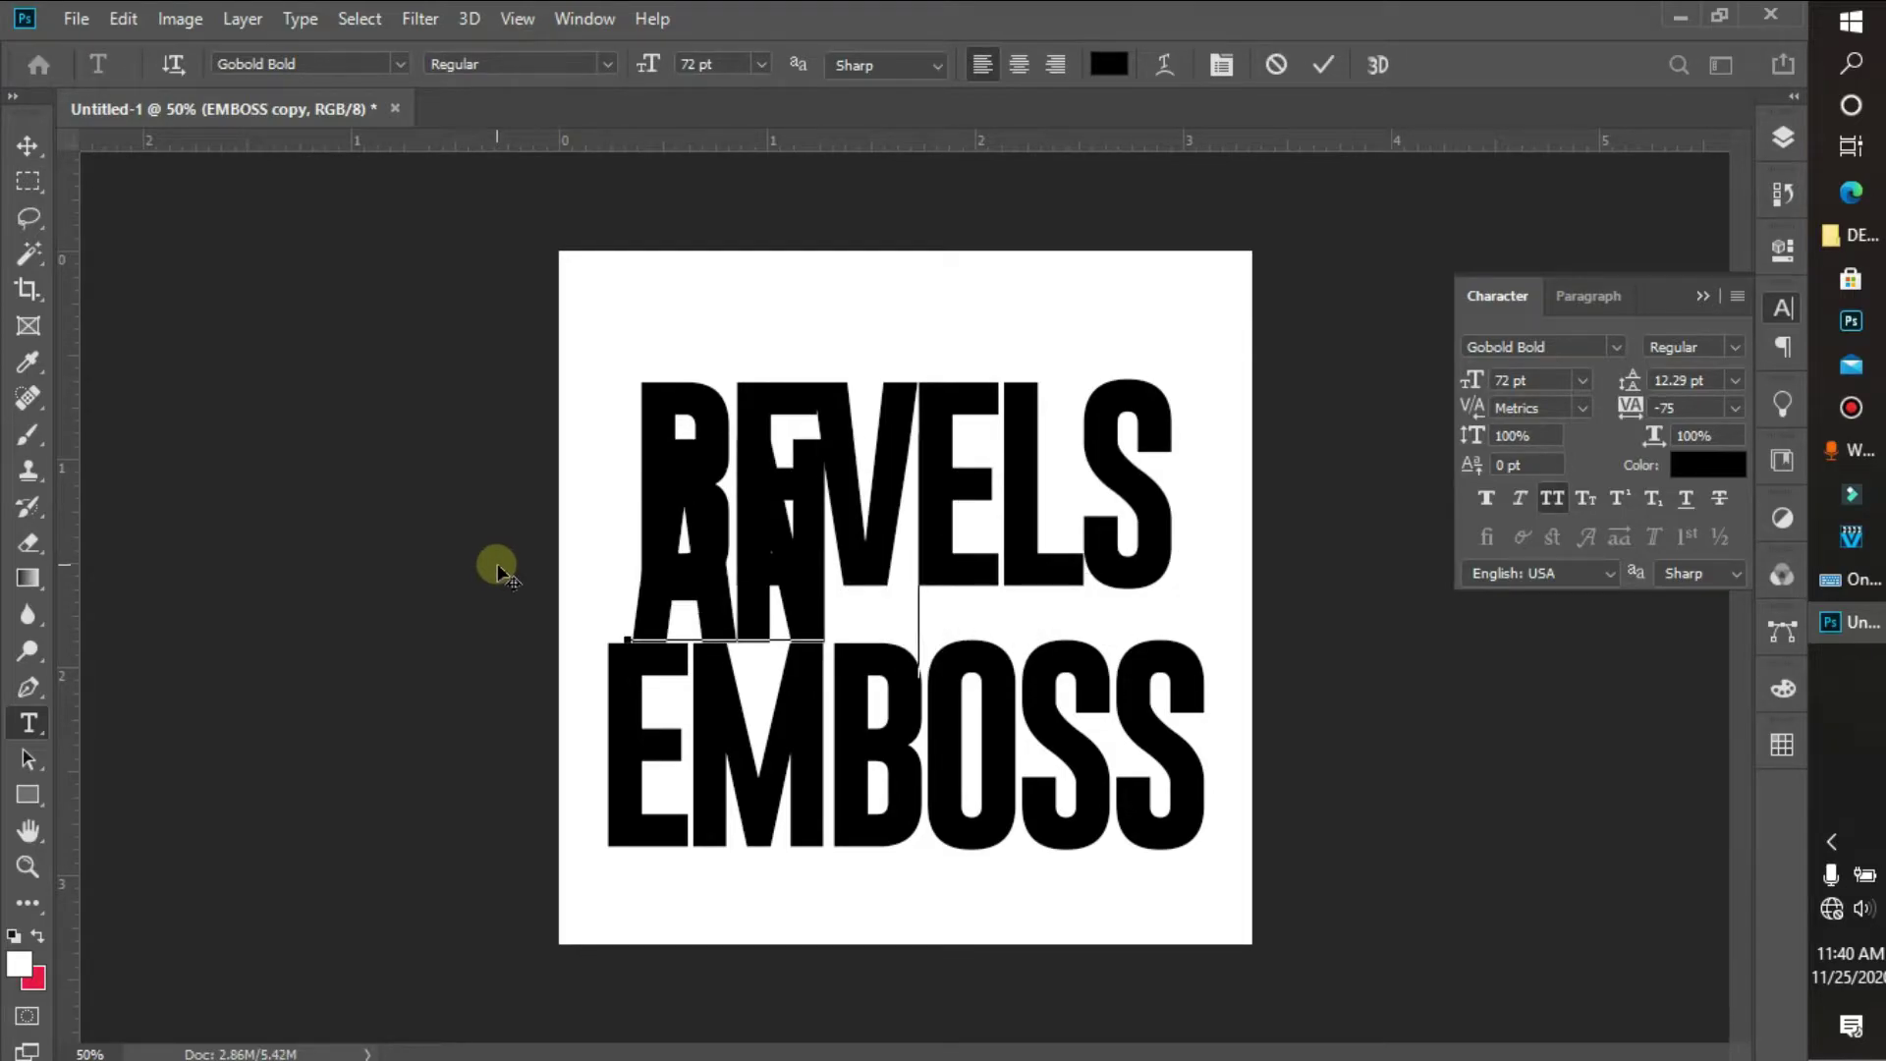
type("D")
Give AND 200 tracking and 6 pt size, placing it between BEVELS and EMBOSS.
right_click(781, 523)
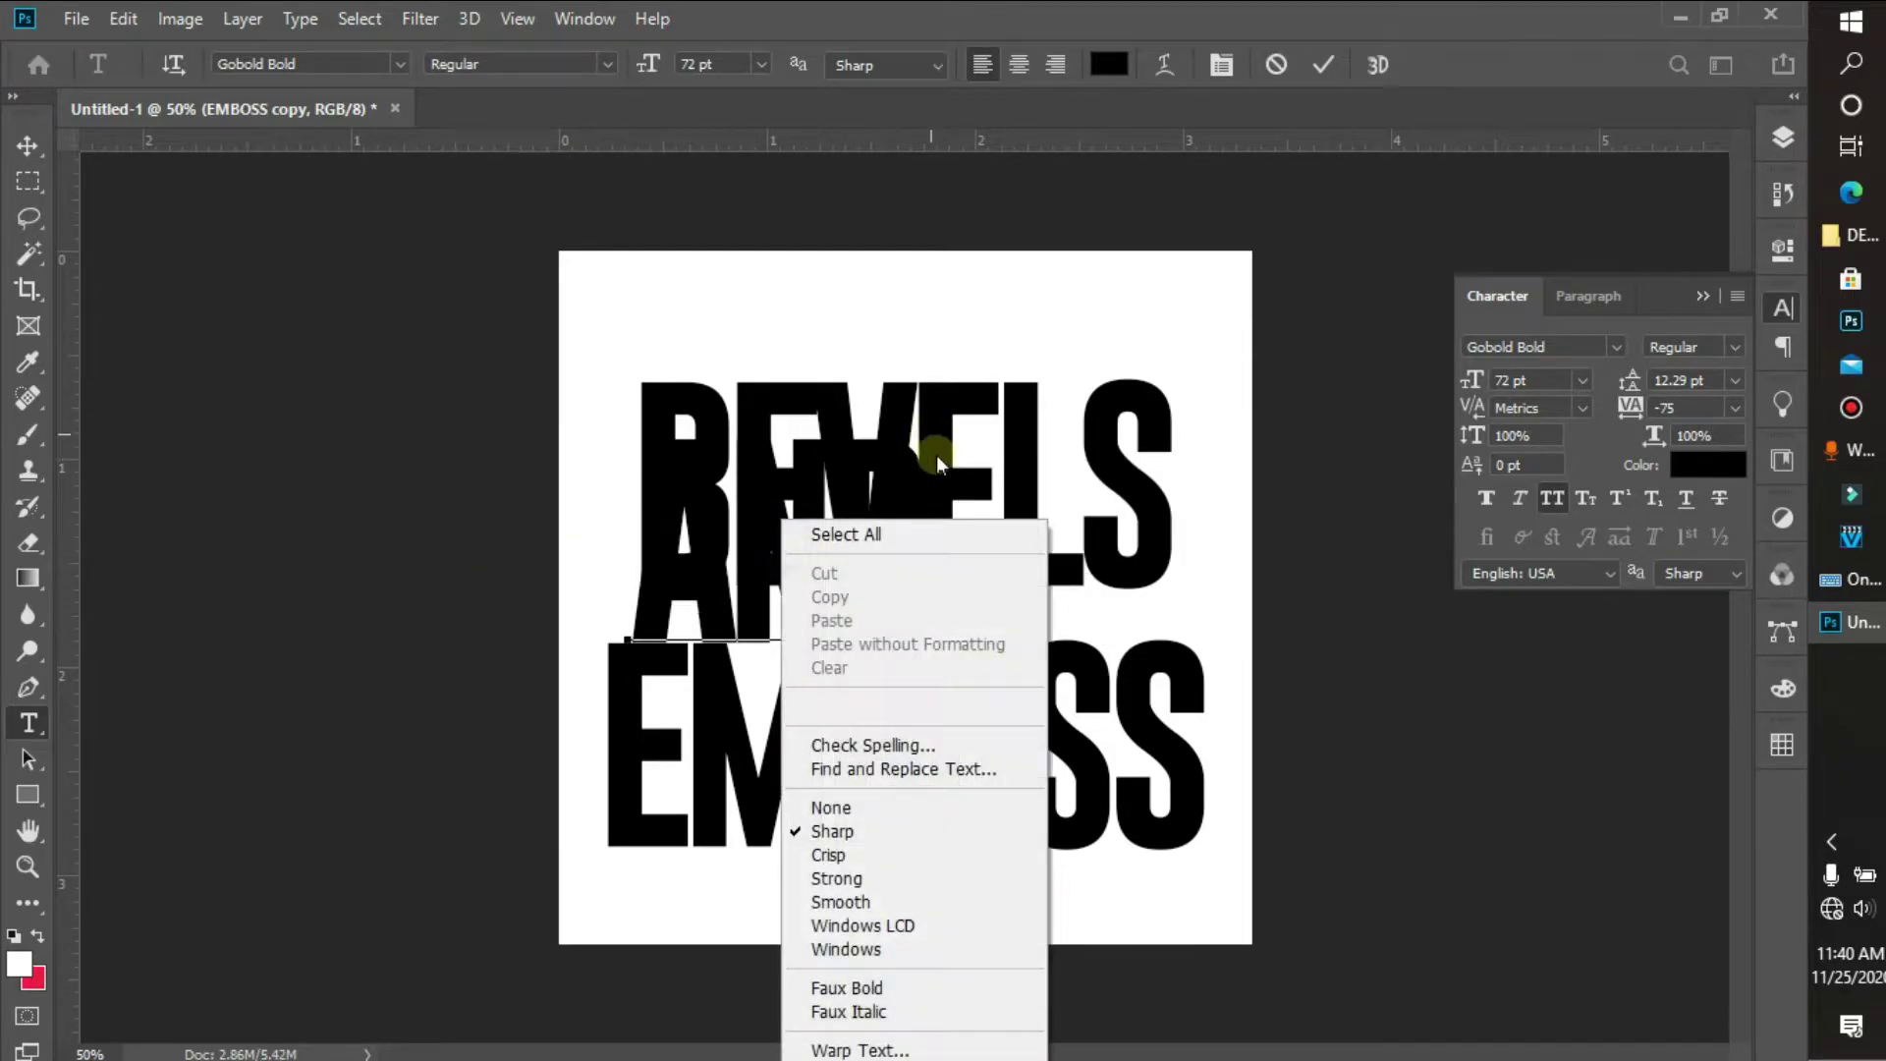
left_click(958, 534)
left_click(1736, 408)
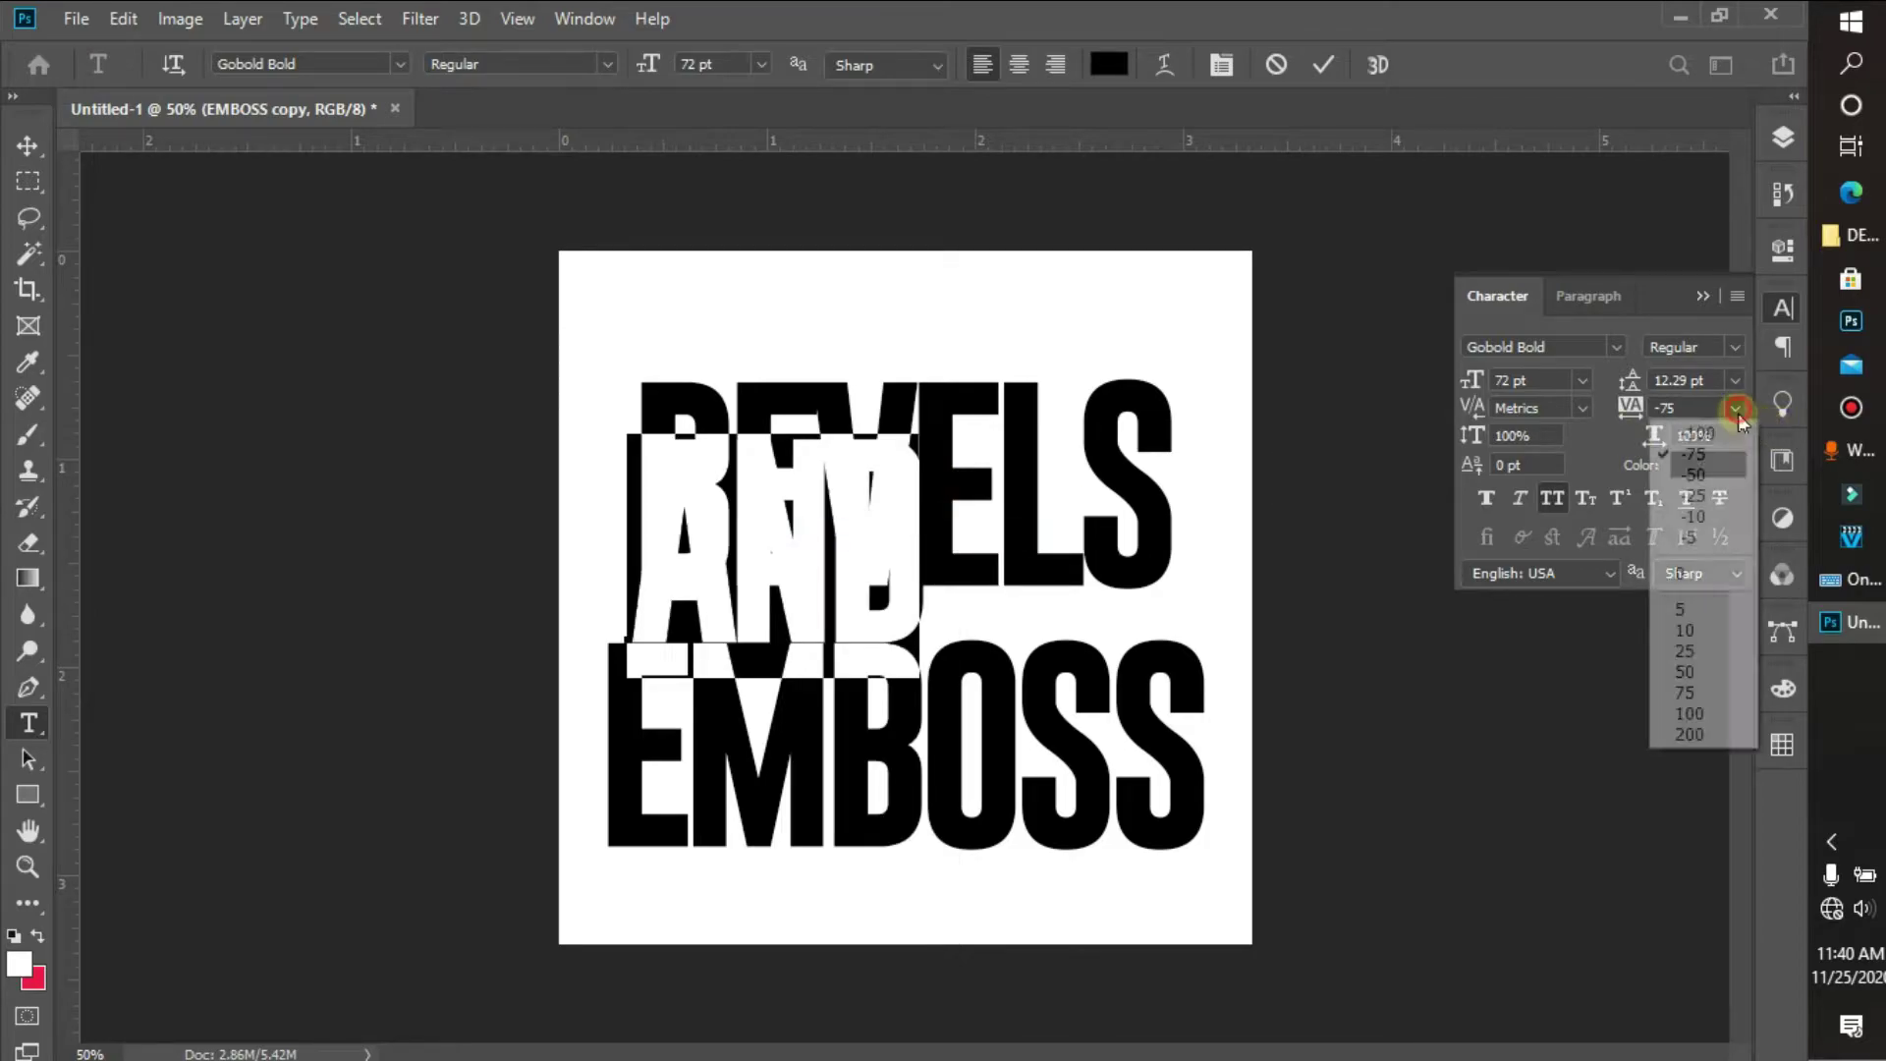
left_click(1692, 734)
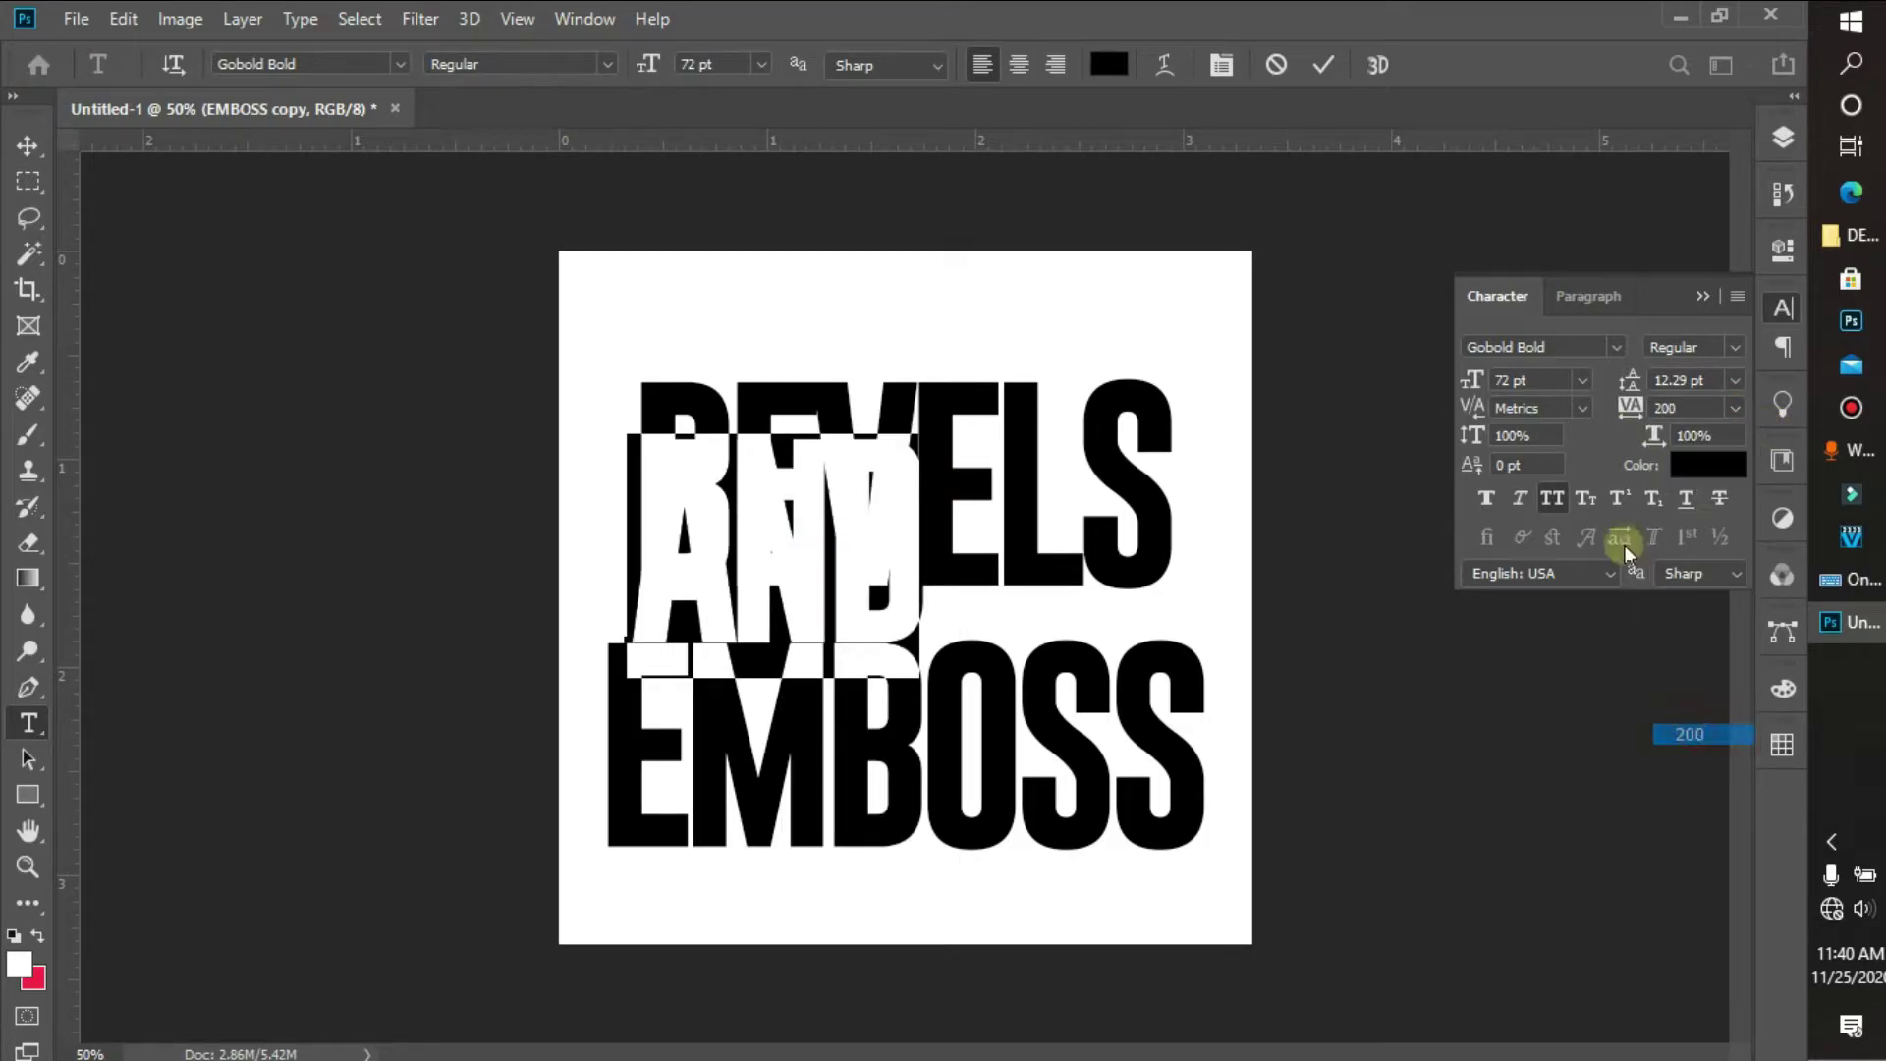
left_click(1582, 380)
left_click(1542, 442)
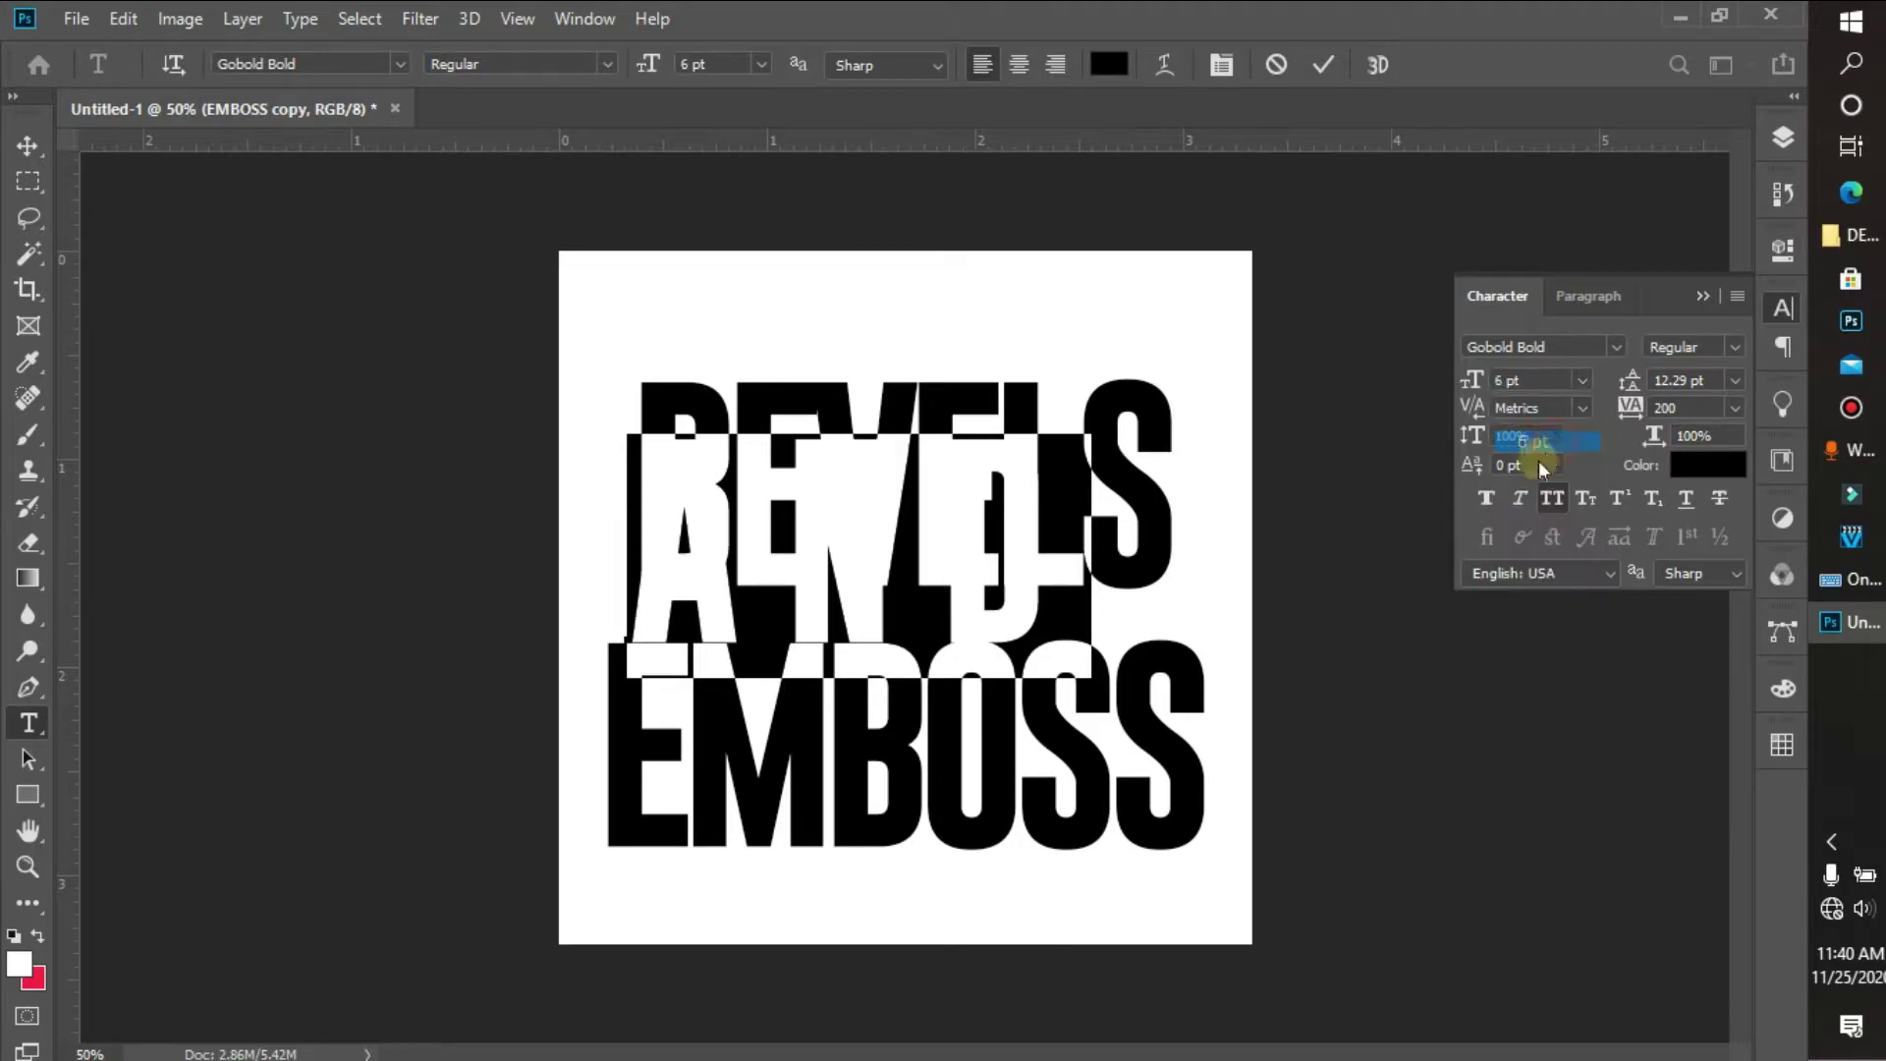
left_click_drag(783, 604, 966, 606)
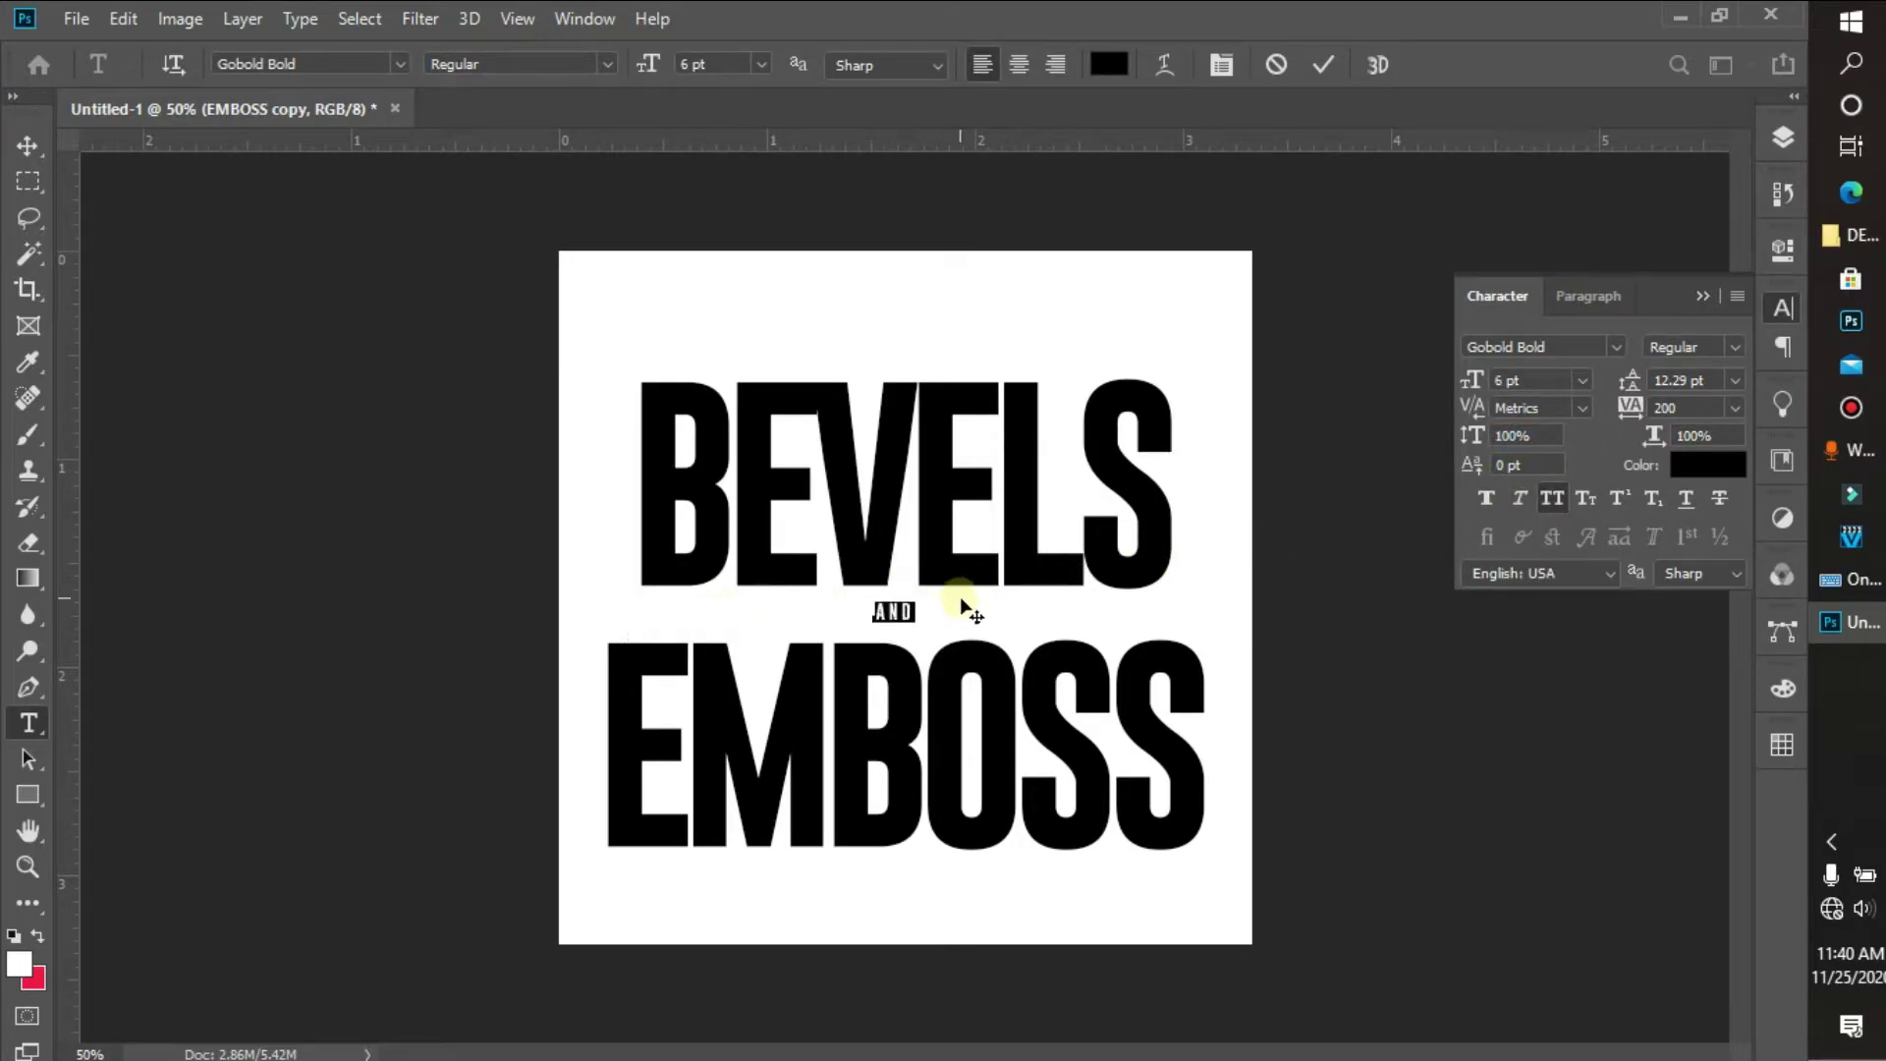
left_click(1321, 69)
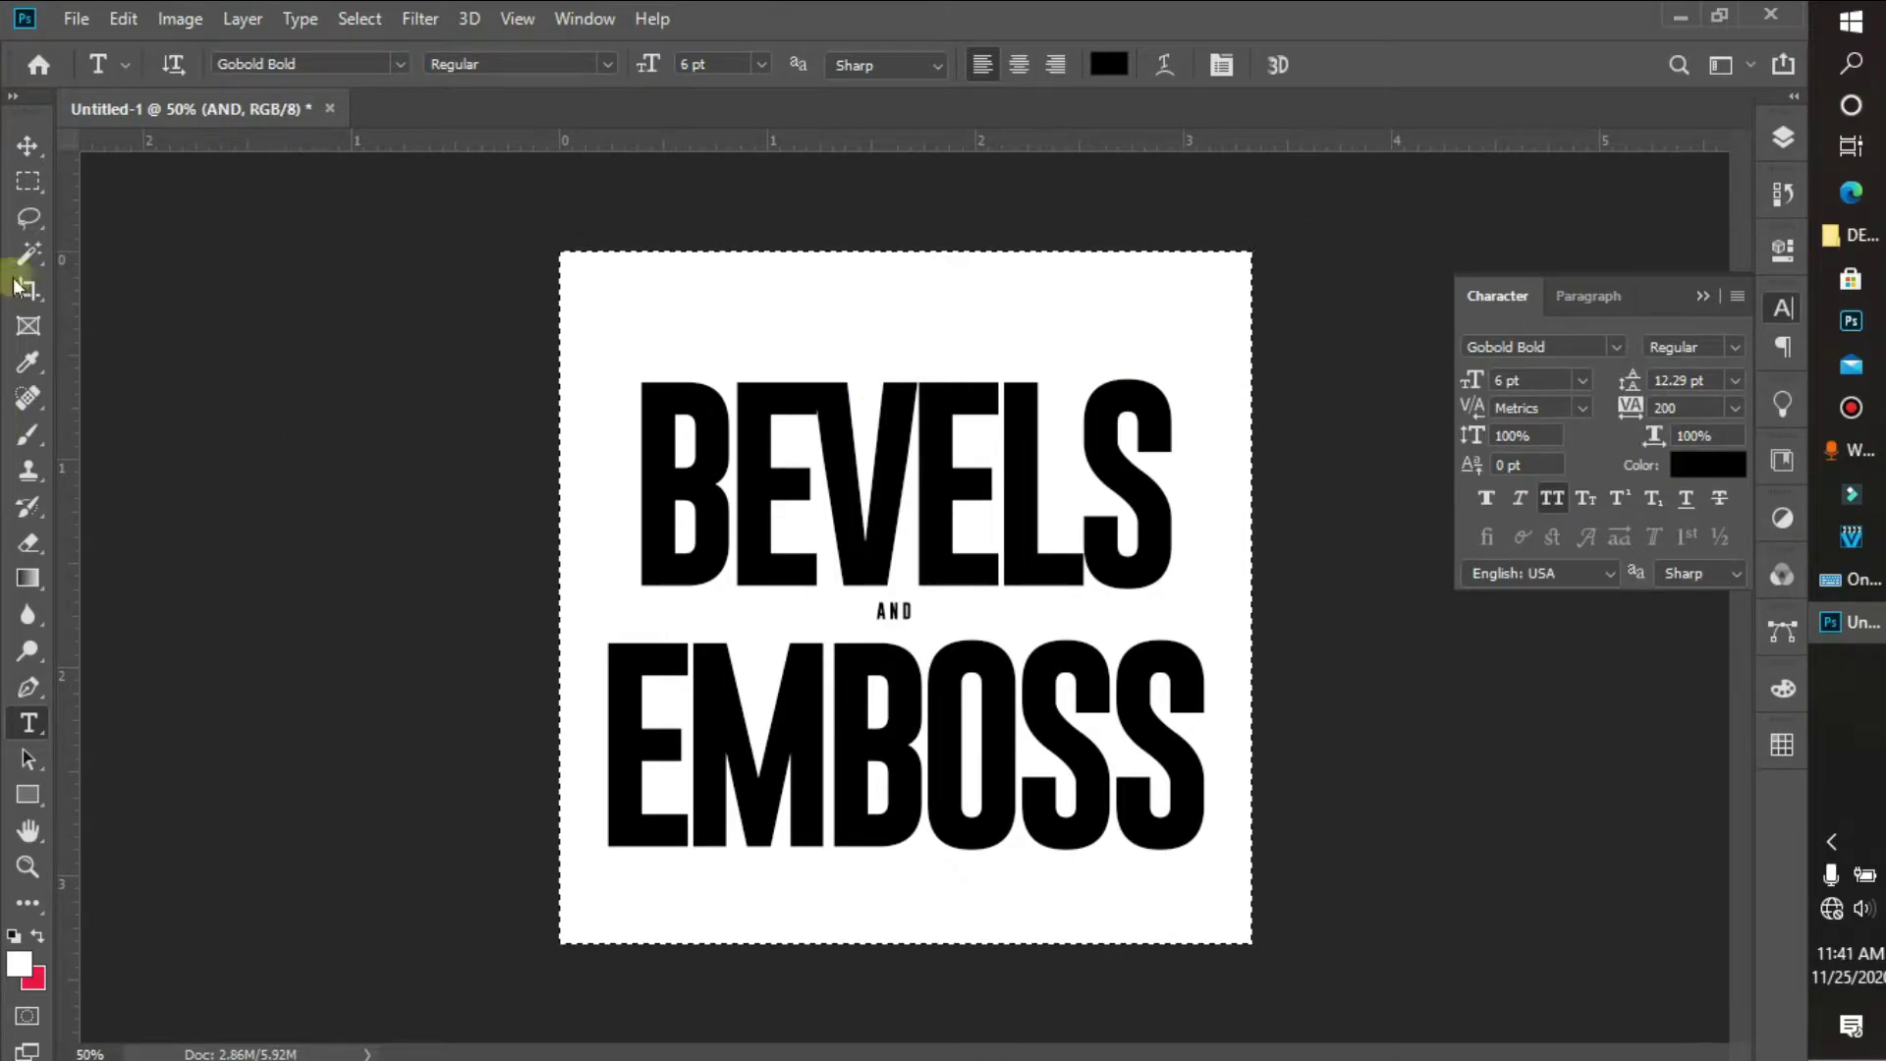
Centre AND horizontally on the canvas and deselect.
left_click(27, 145)
left_click(633, 65)
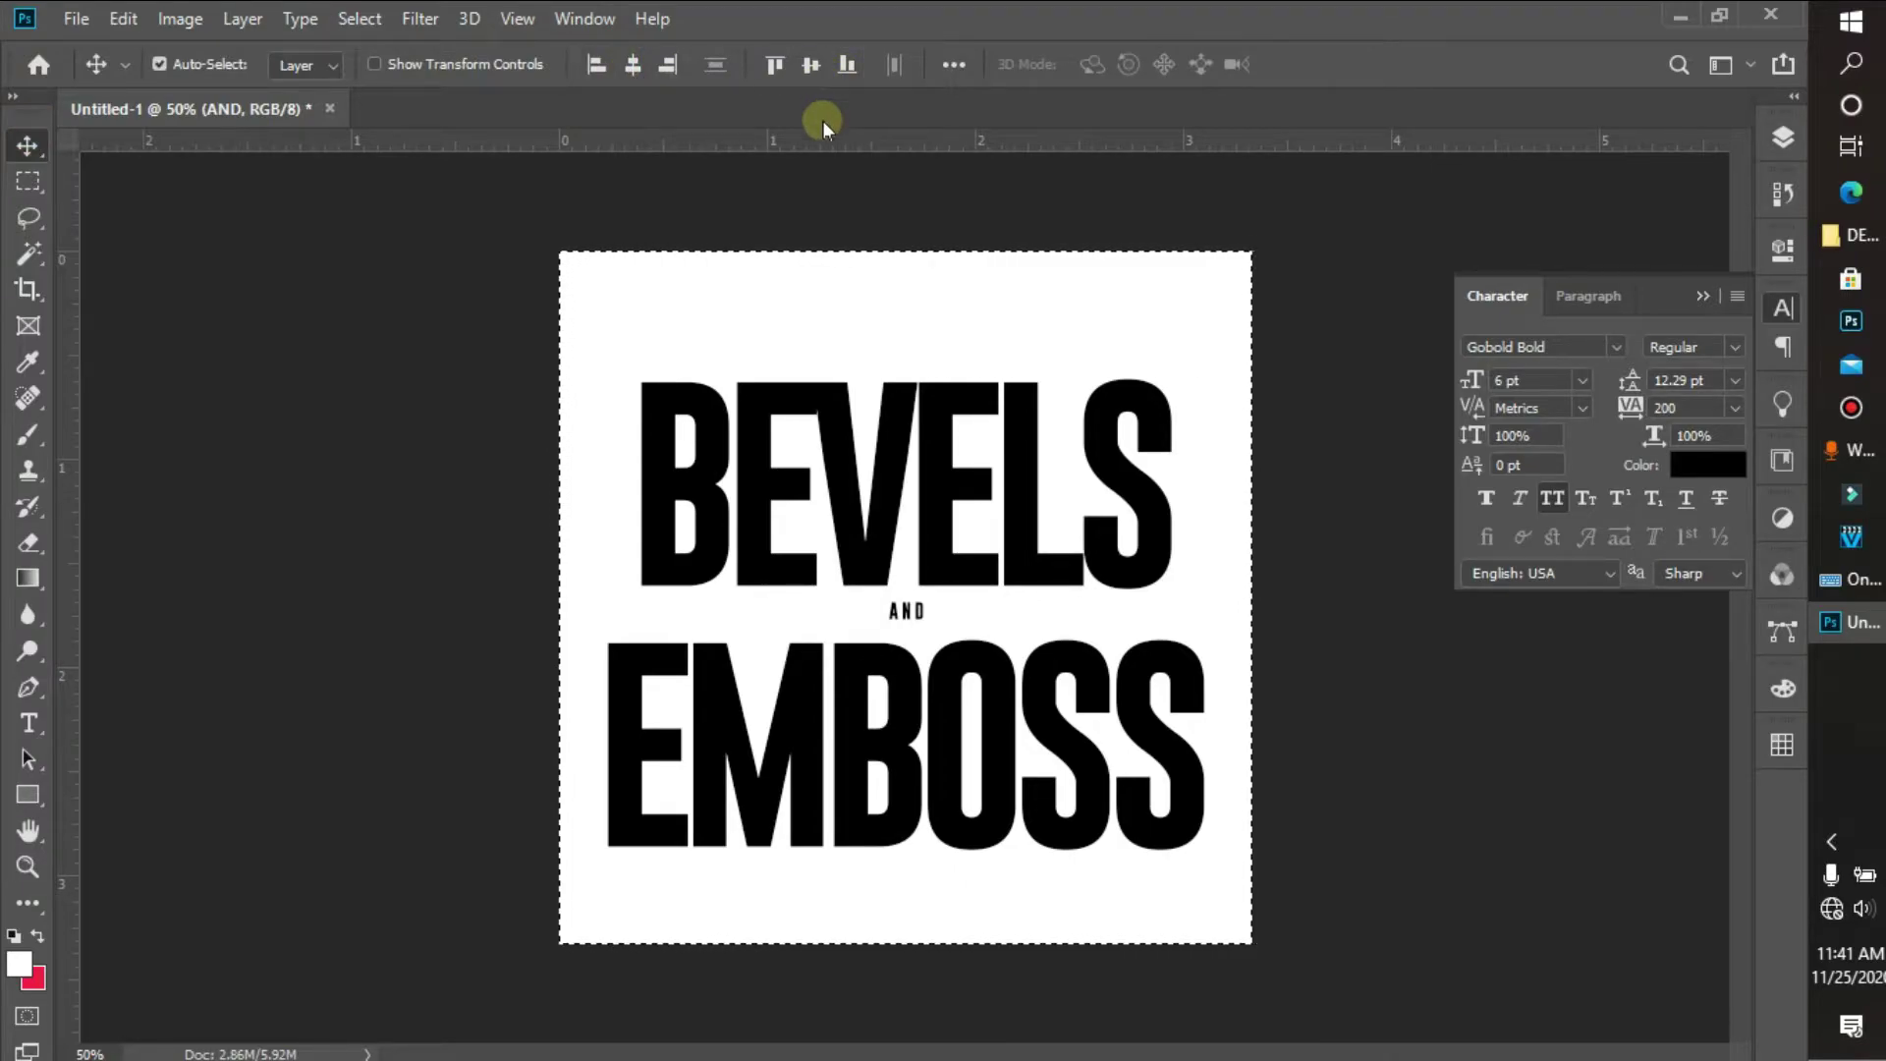
key("ctrl+d")
Scale AND up to about 259% and nudge it into place.
key("ctrl+t")
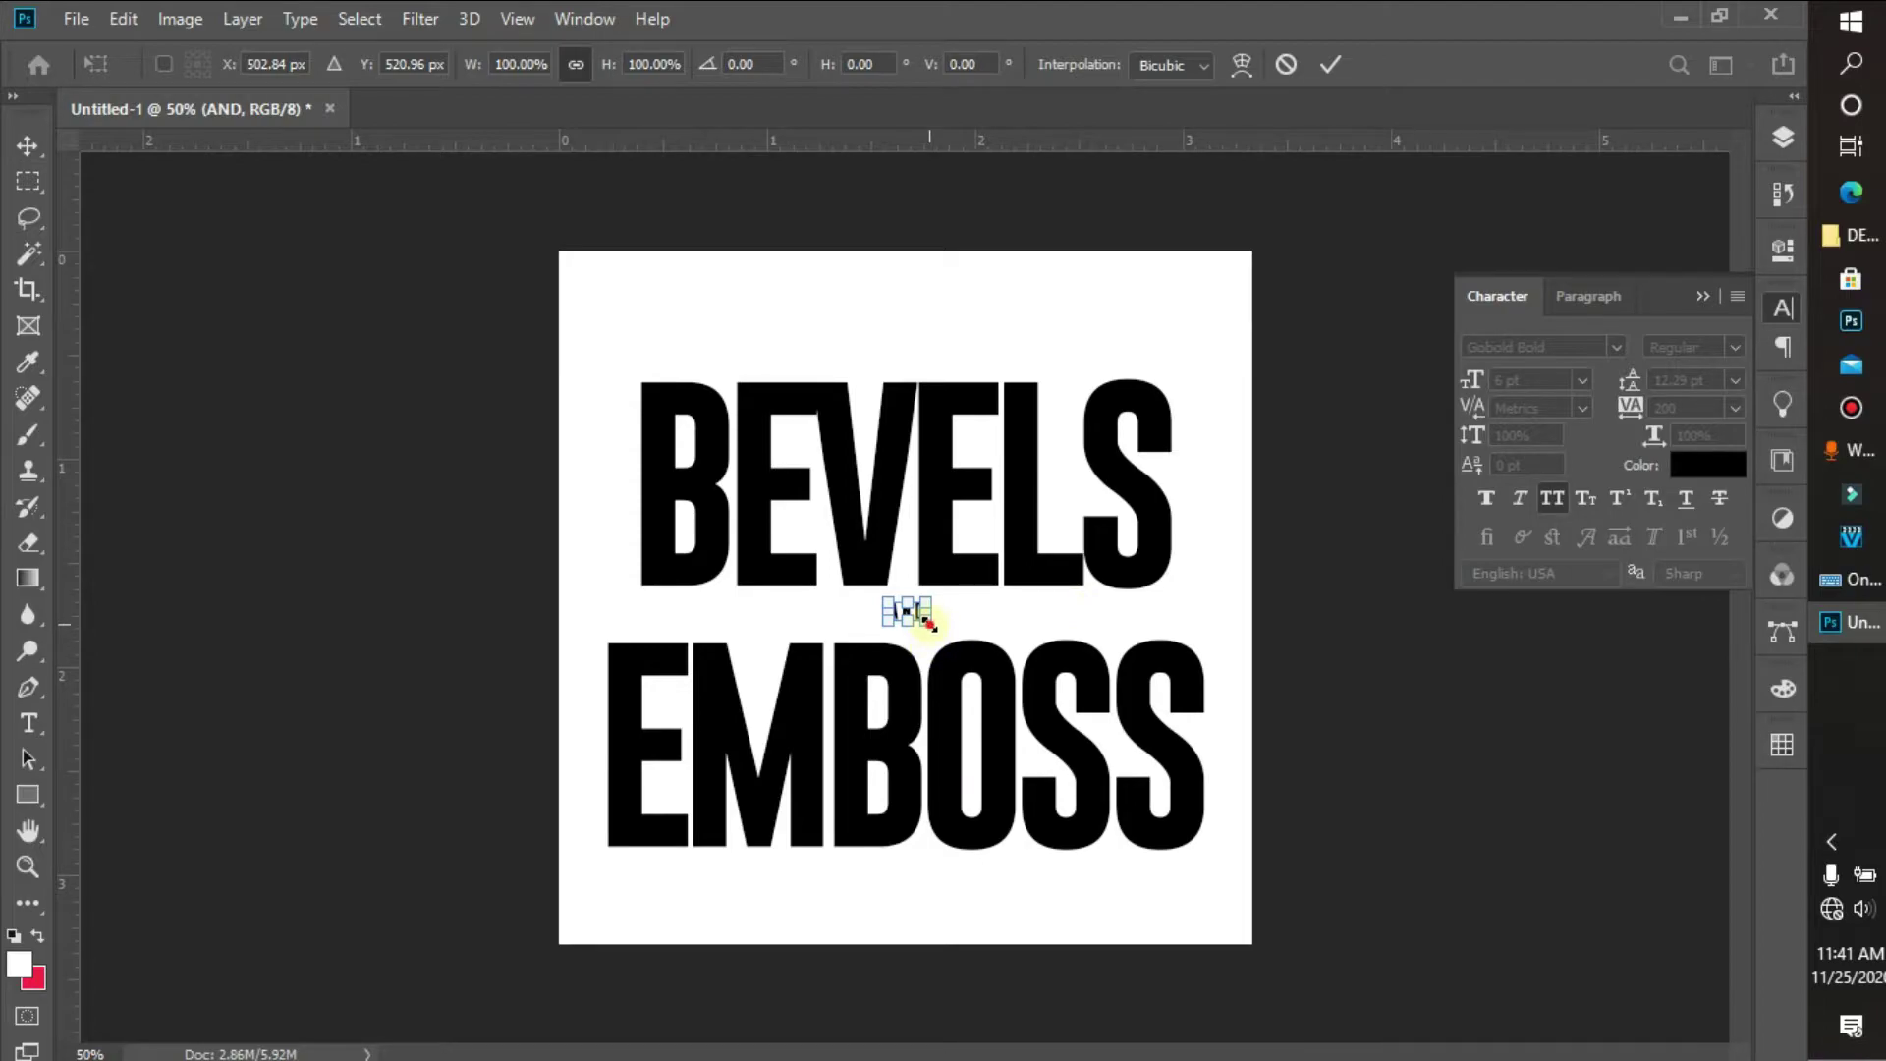
left_click_drag(940, 630, 962, 637)
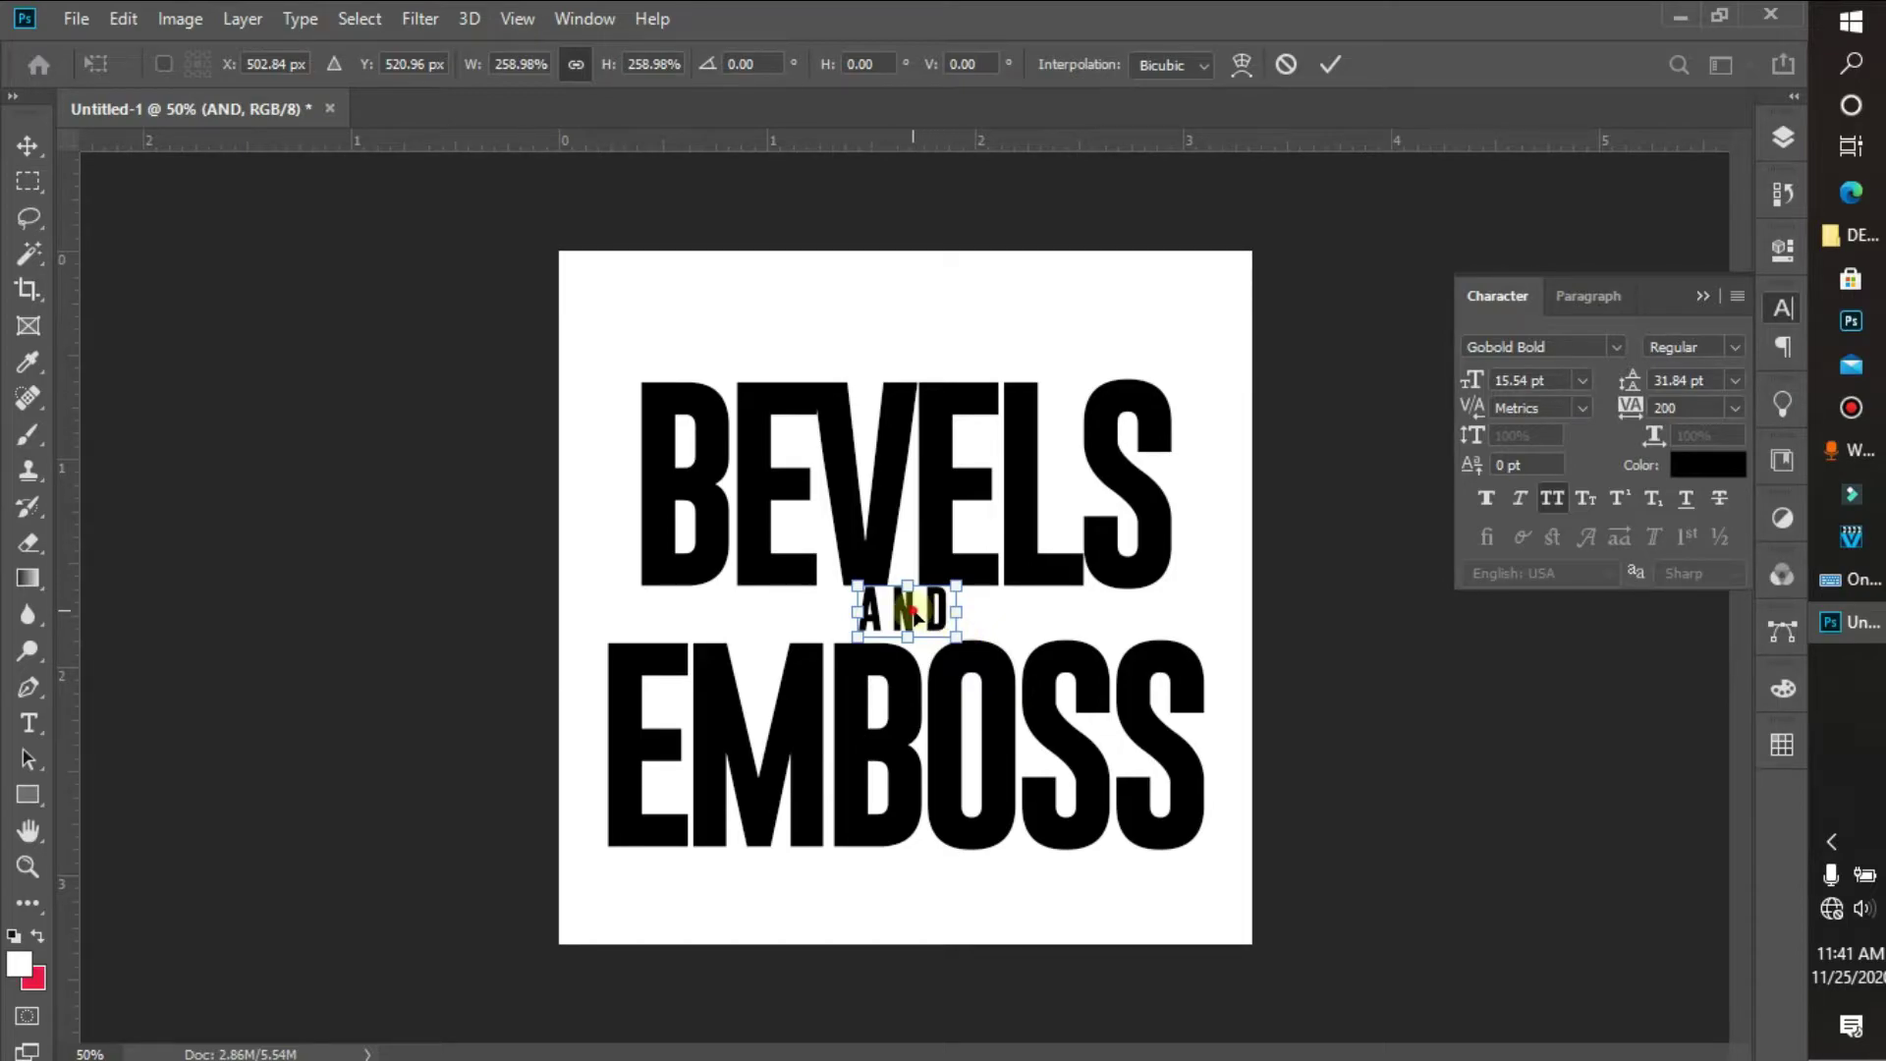
left_click_drag(910, 619, 913, 613)
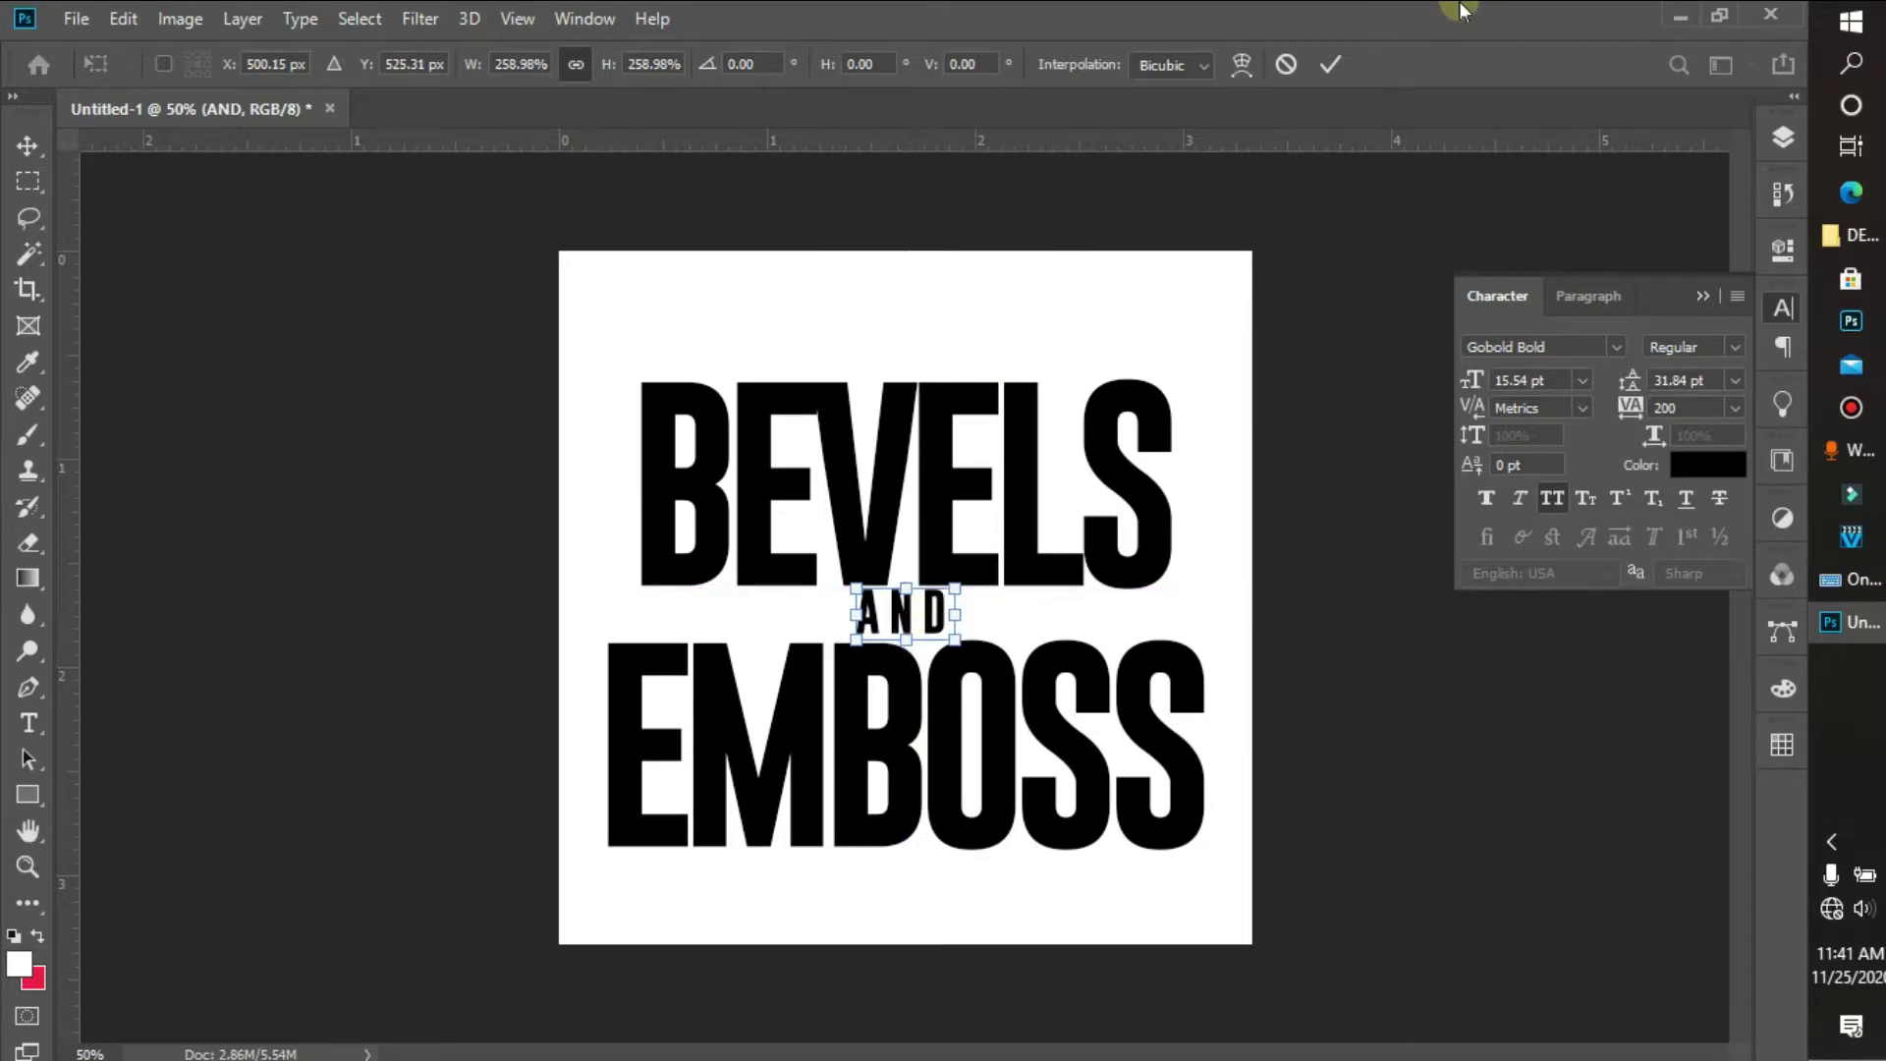
left_click(1334, 59)
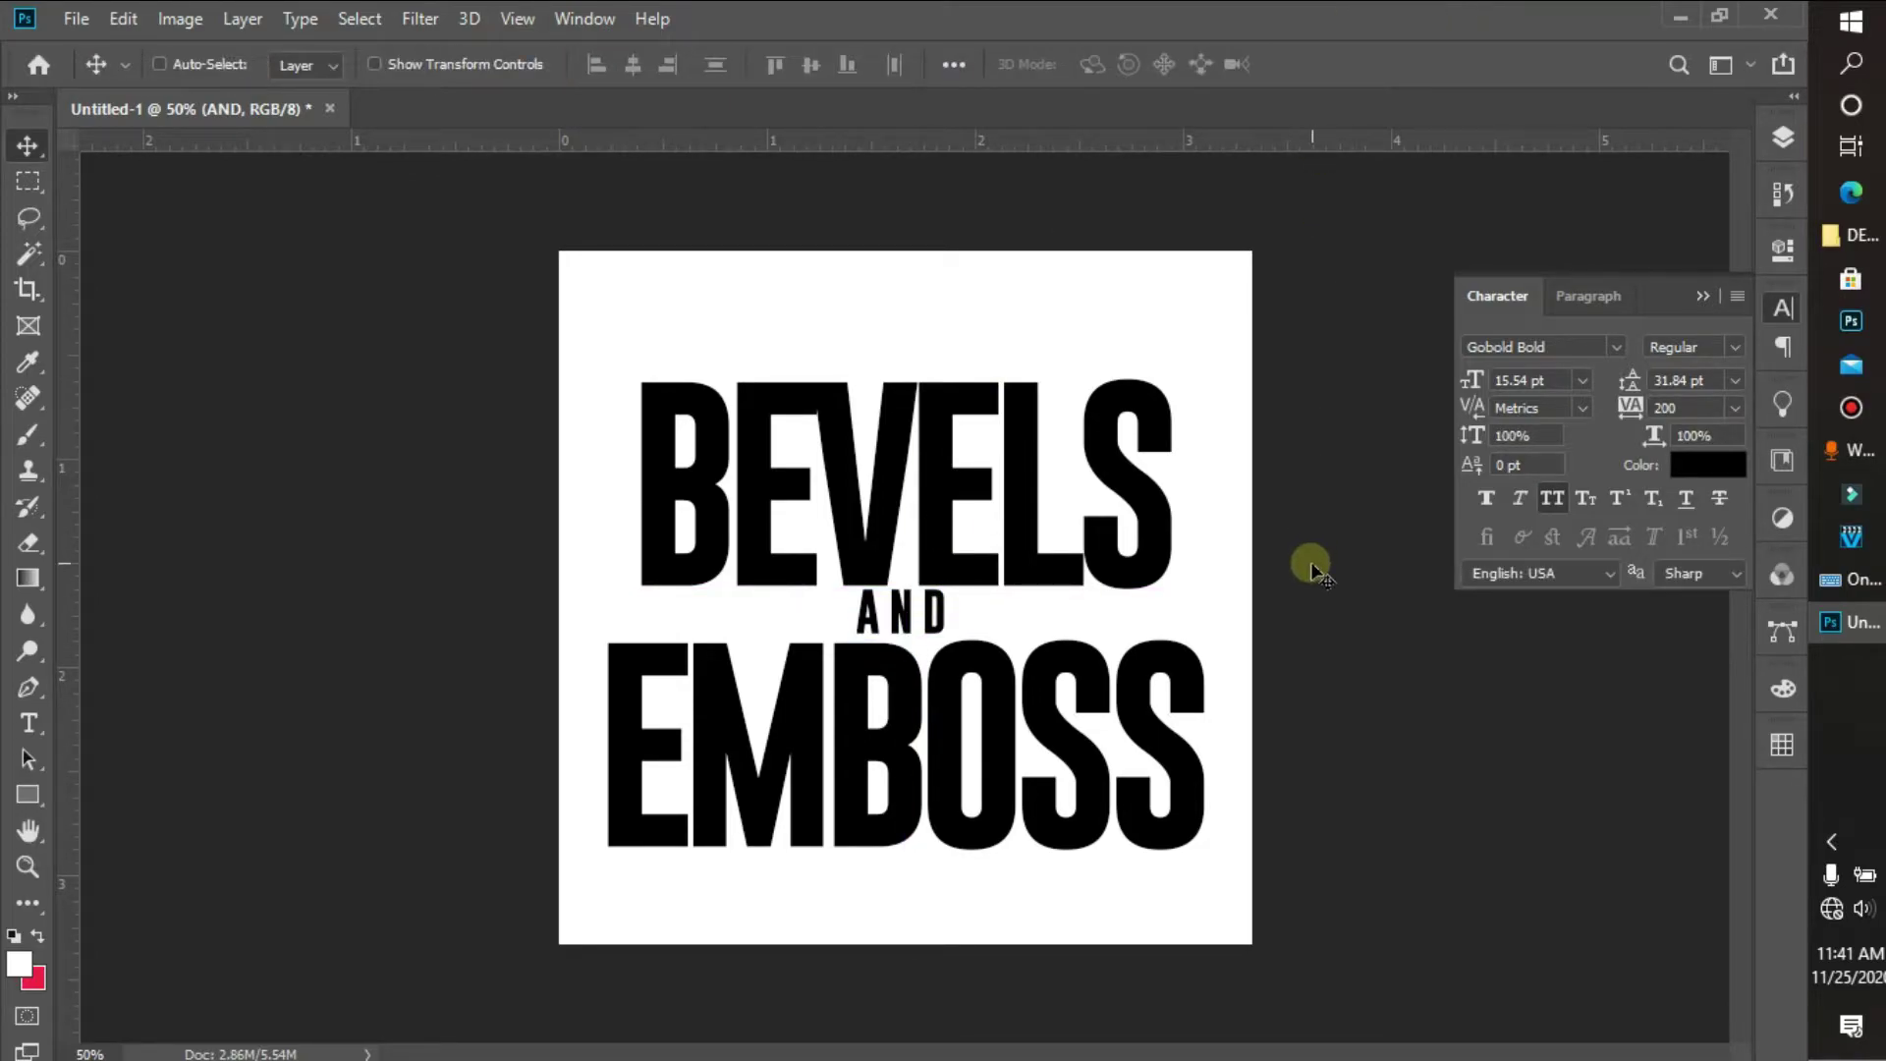
Group the AND, EMBOSS and BEVELS layers into Group 1.
left_click(1781, 136)
left_click(1781, 136)
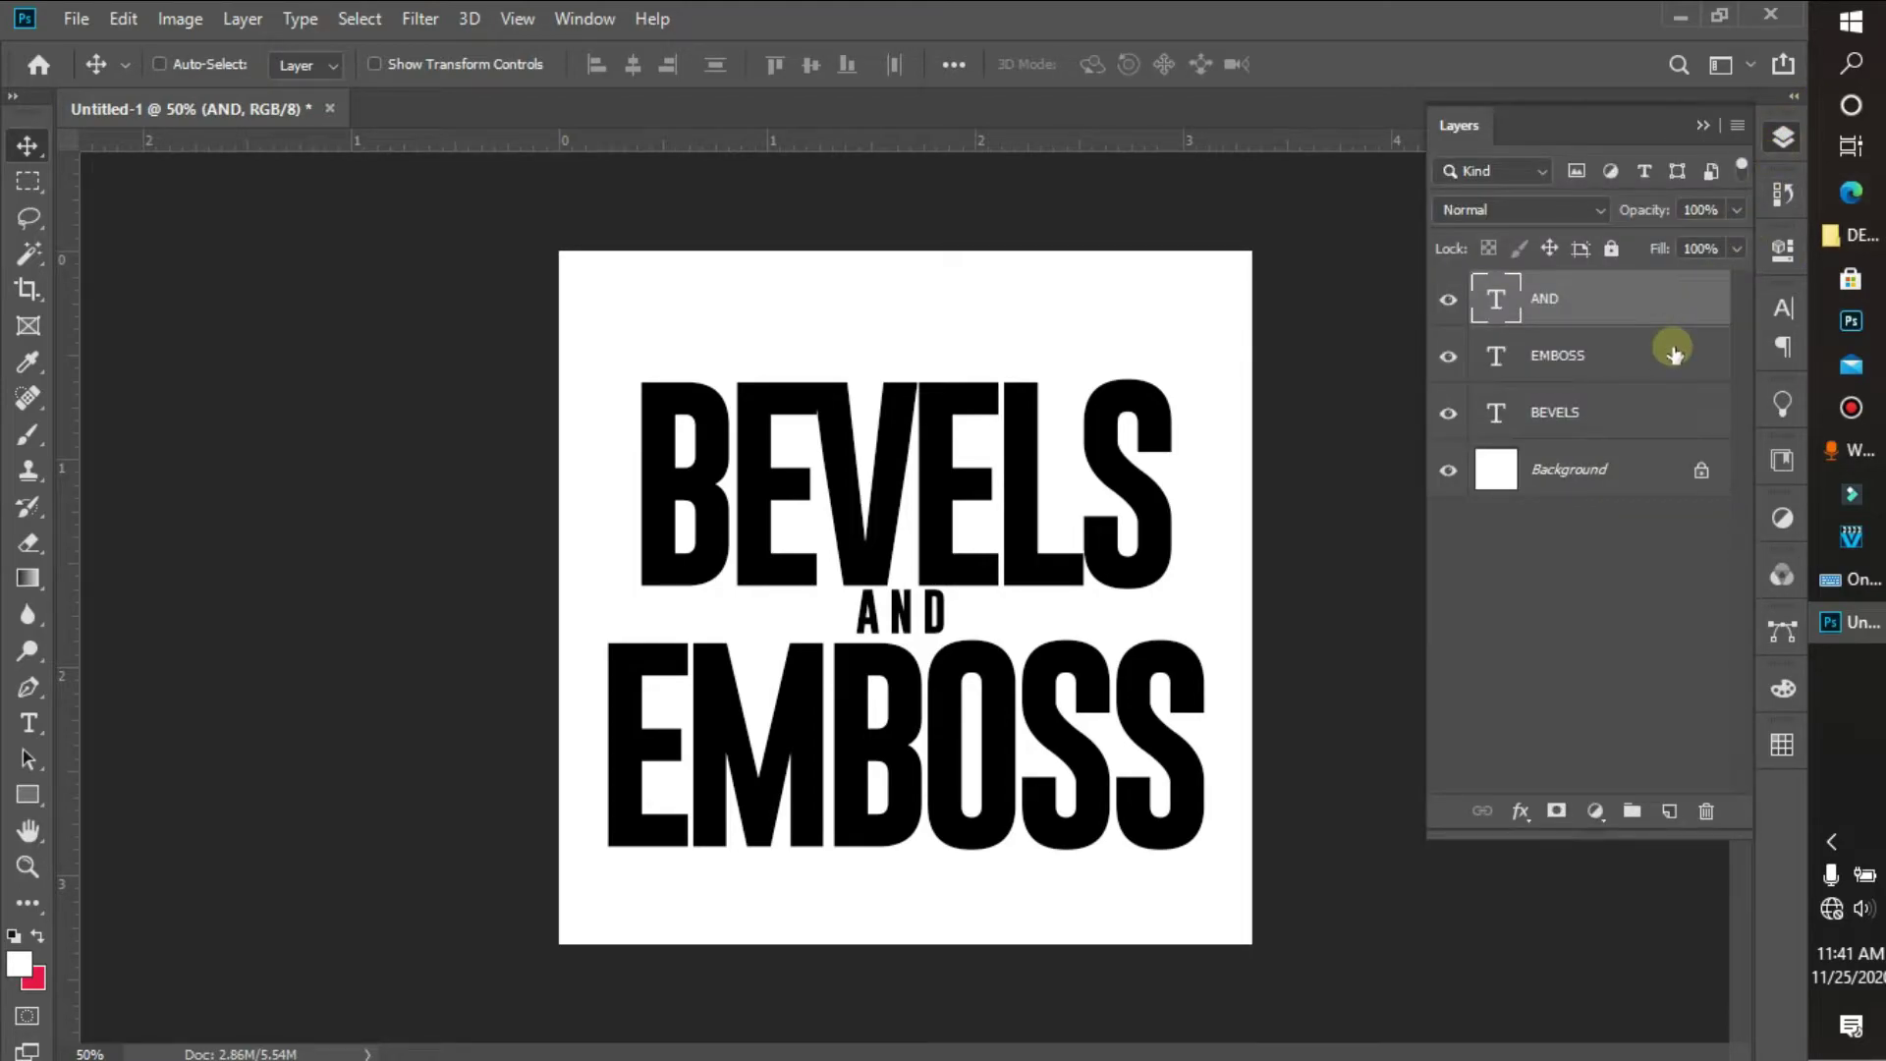
key("ctrl")
left_click(1667, 372, "ctrl")
left_click(1658, 410, "ctrl")
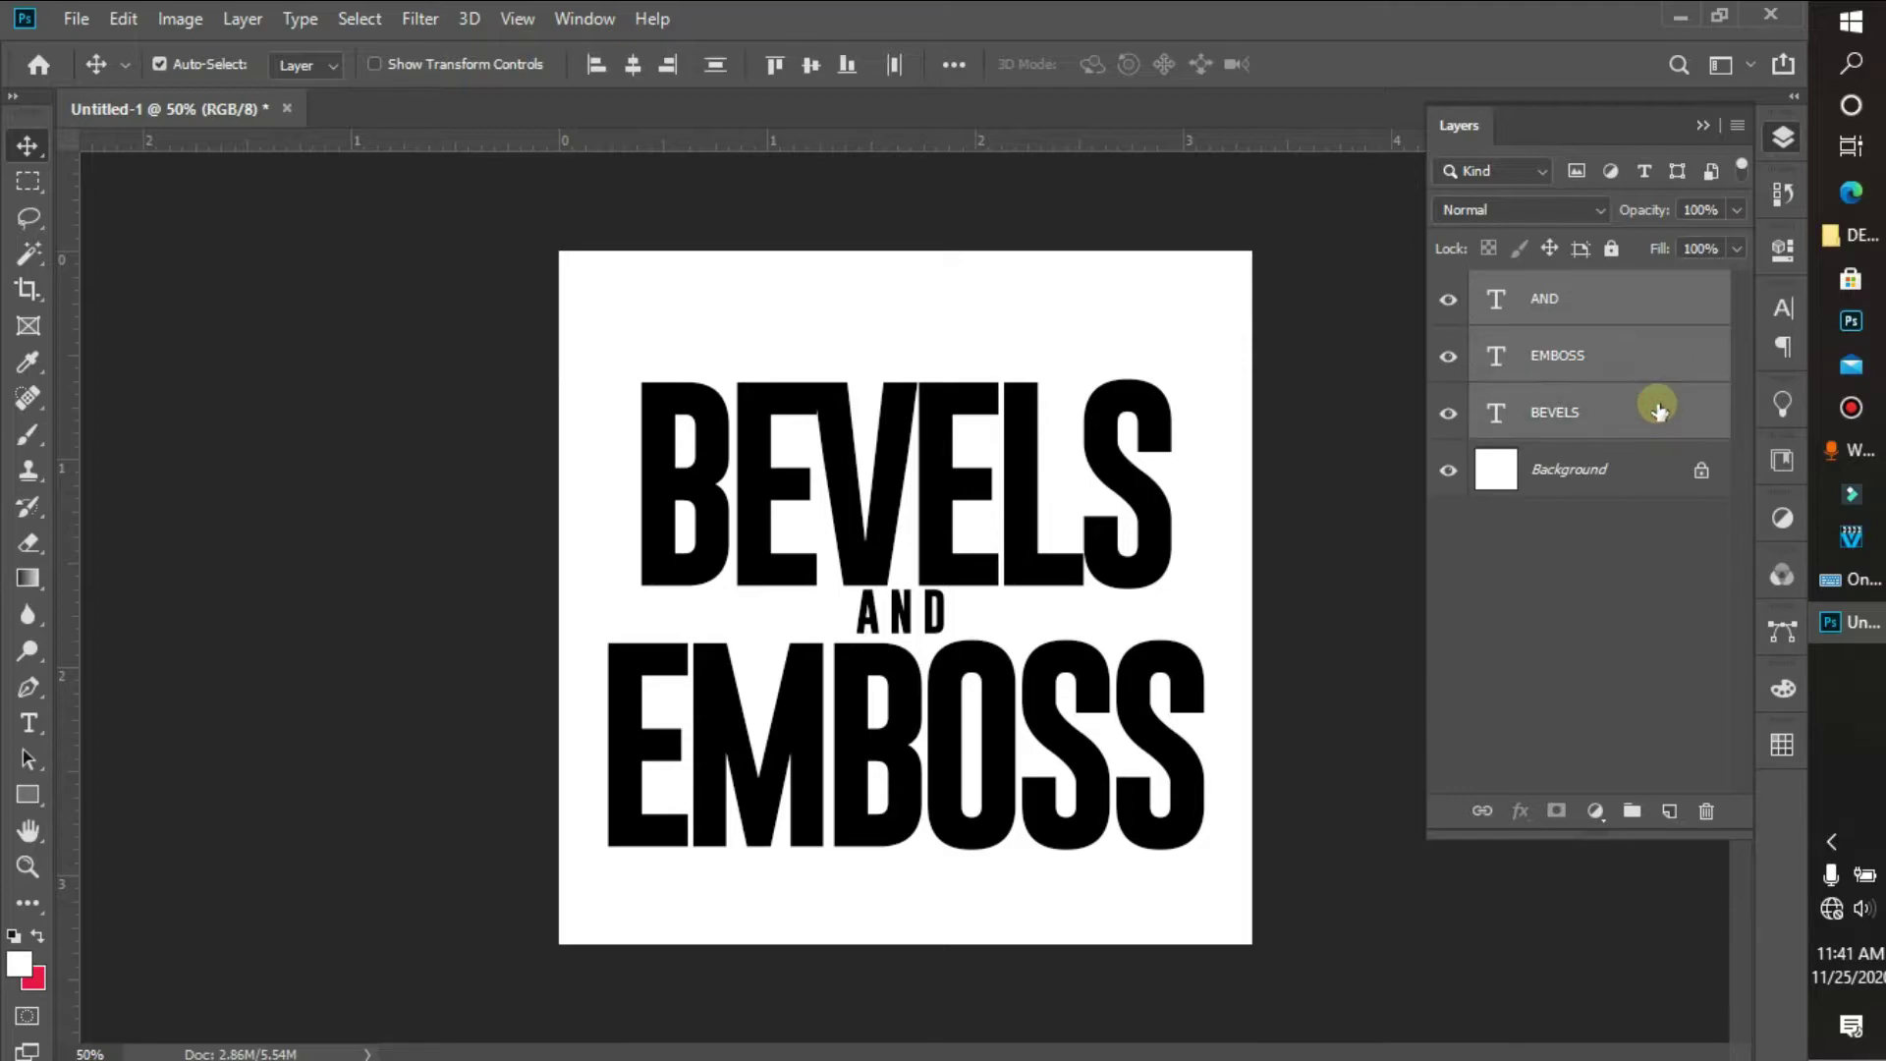
key("ctrl+g")
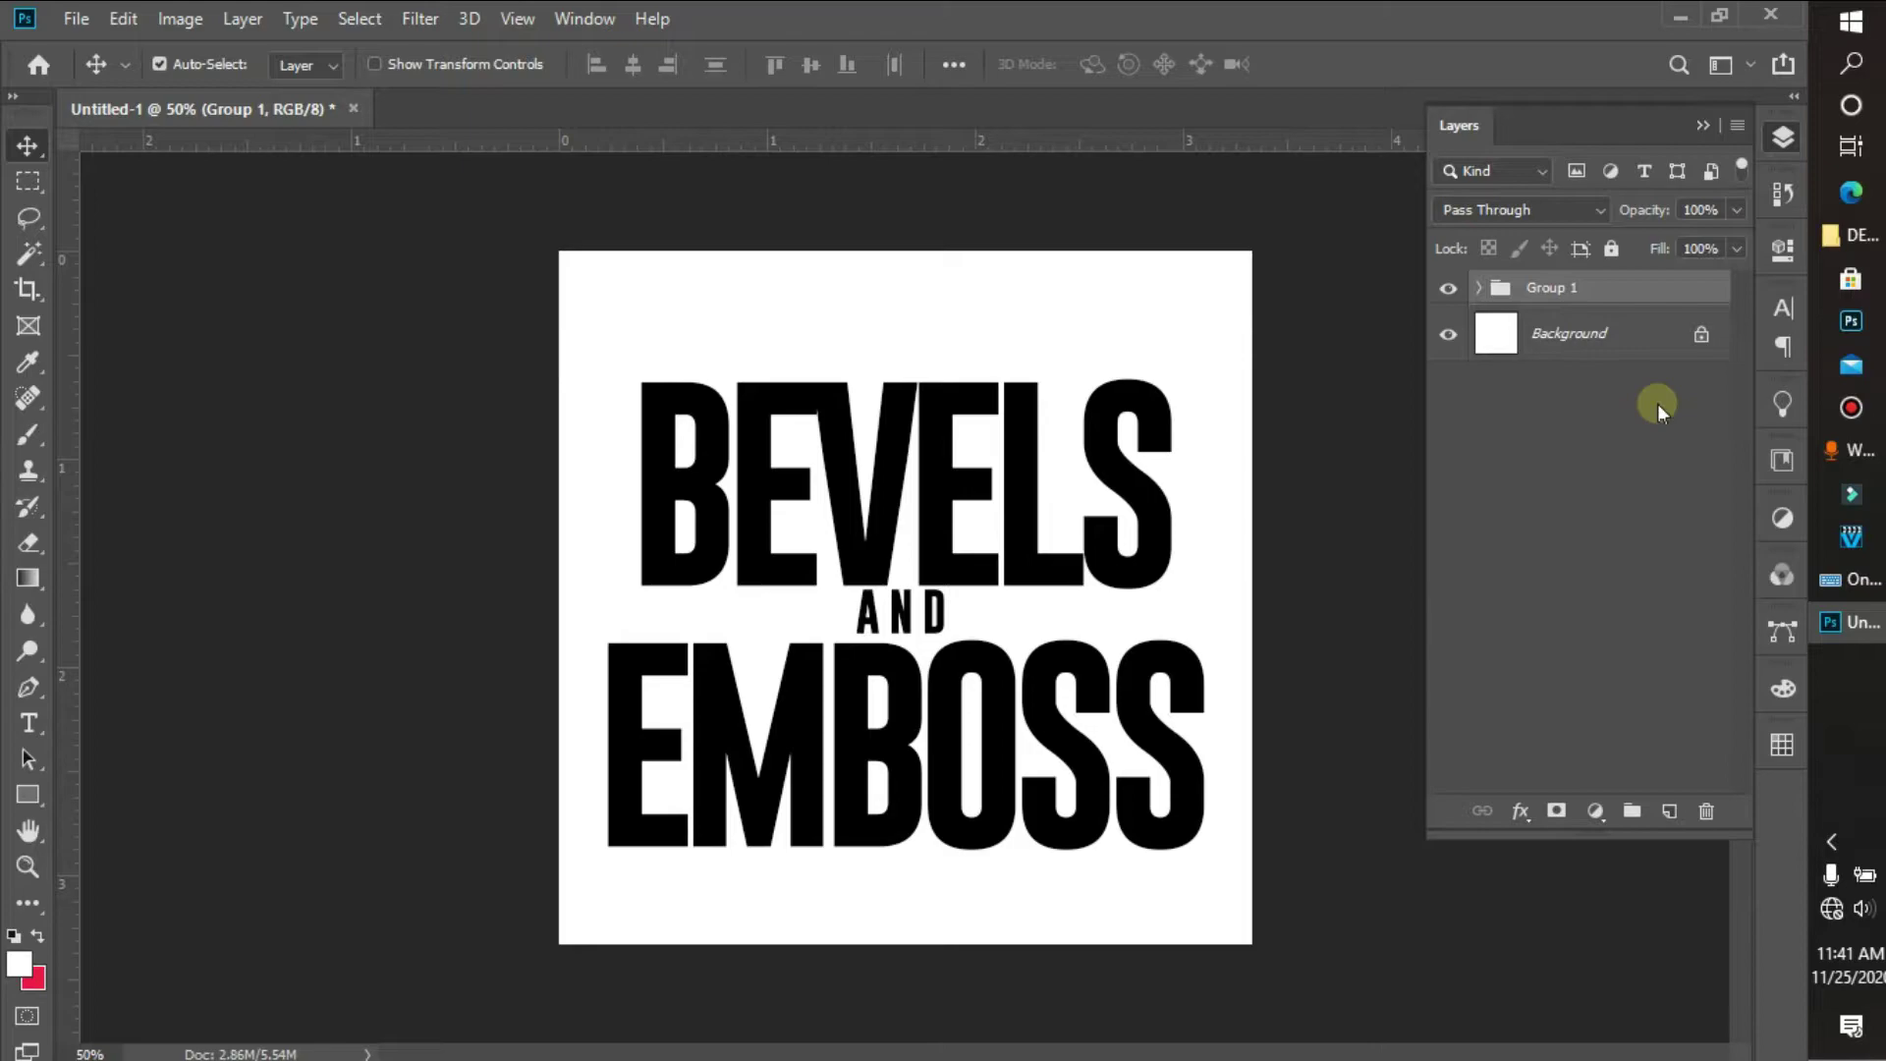
Centre the text group vertically on the canvas.
key("ctrl+a")
left_click(814, 67)
key("ctrl+d")
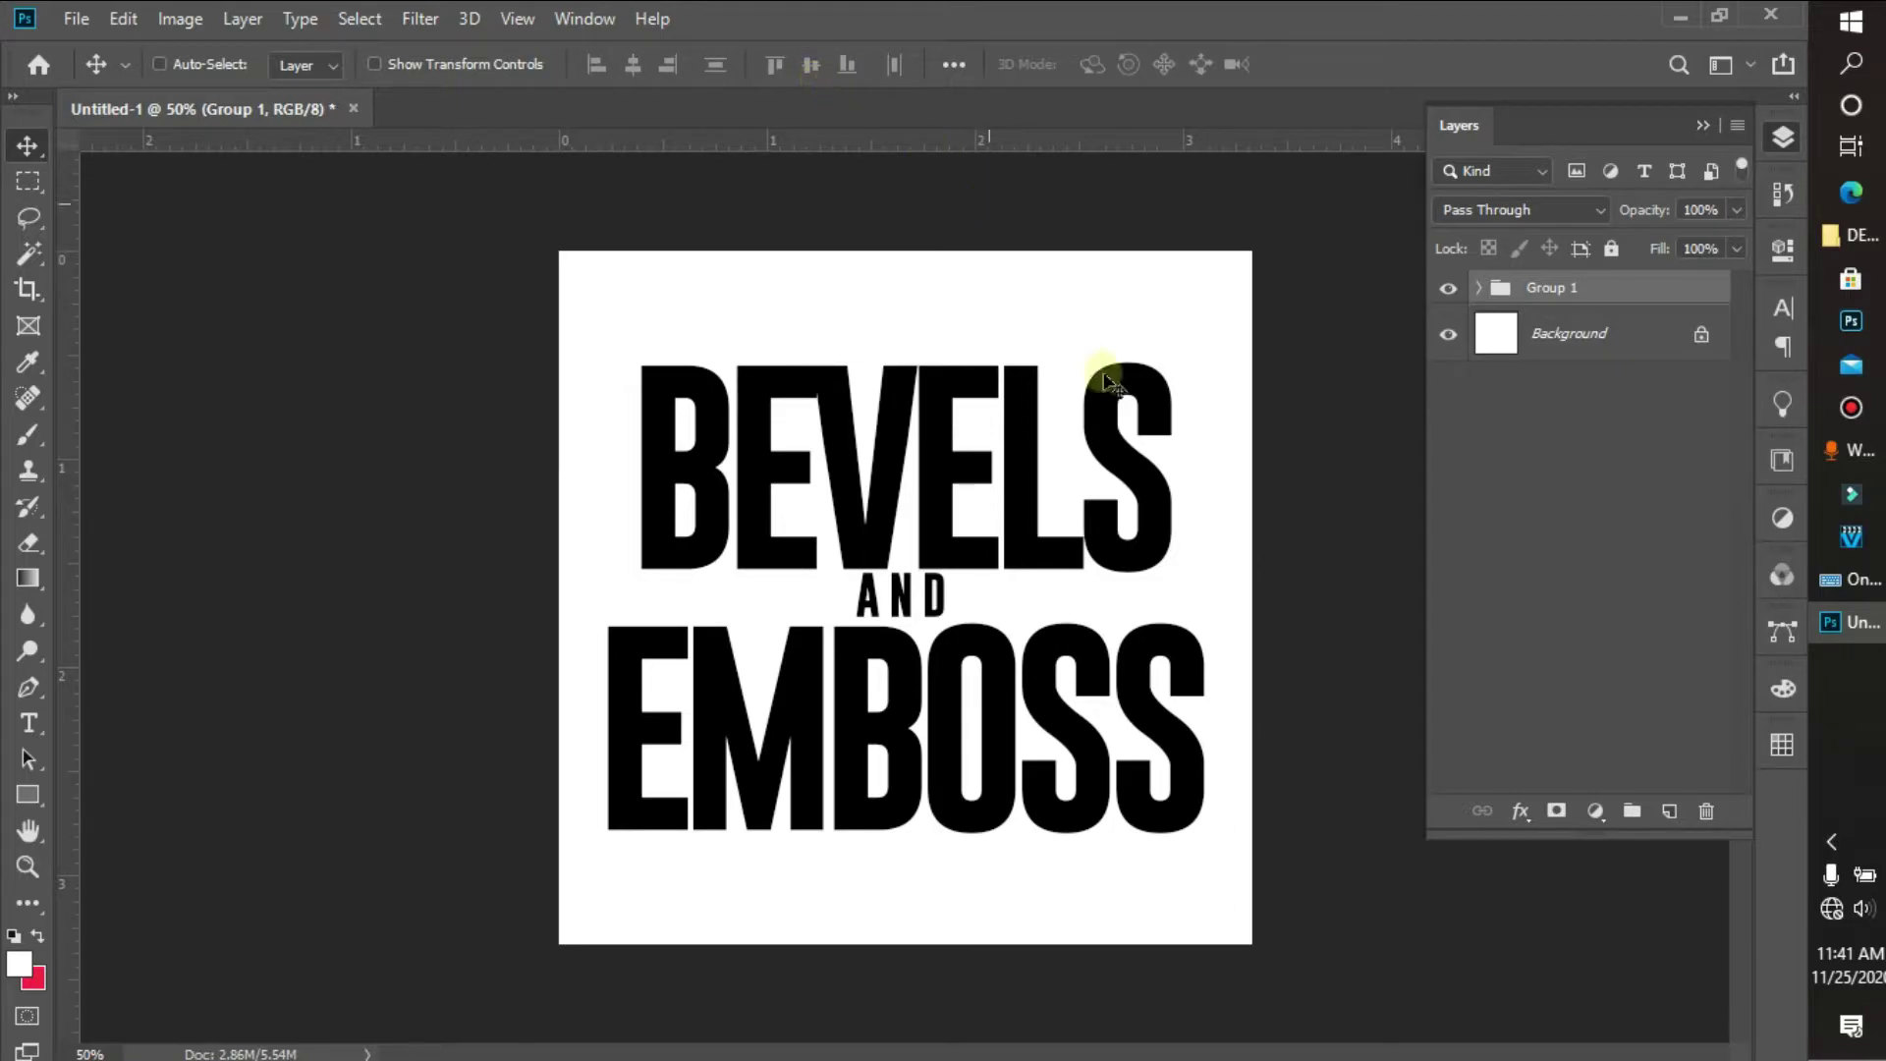
Shrink the text group to about 94.5% with Free Transform.
key("ctrl+t")
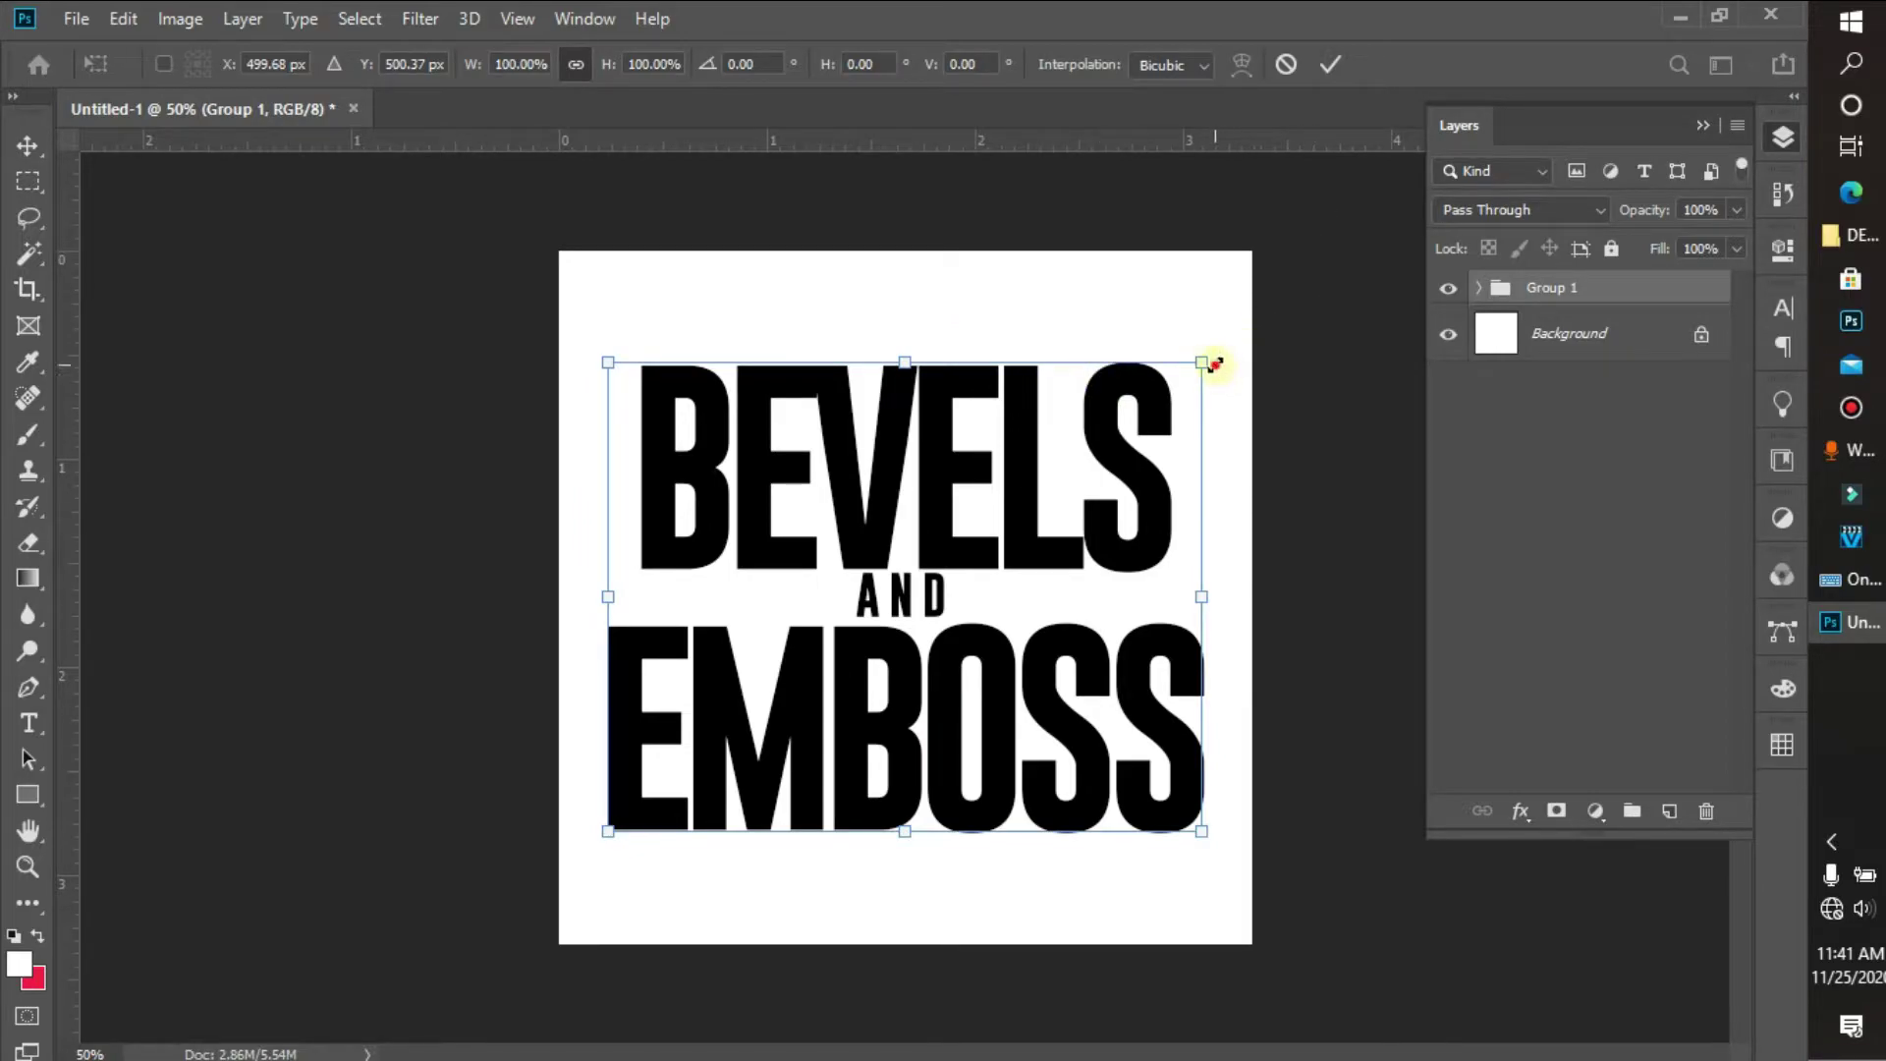
left_click_drag(1215, 367, 1204, 377)
left_click_drag(608, 372, 621, 393)
key("Return")
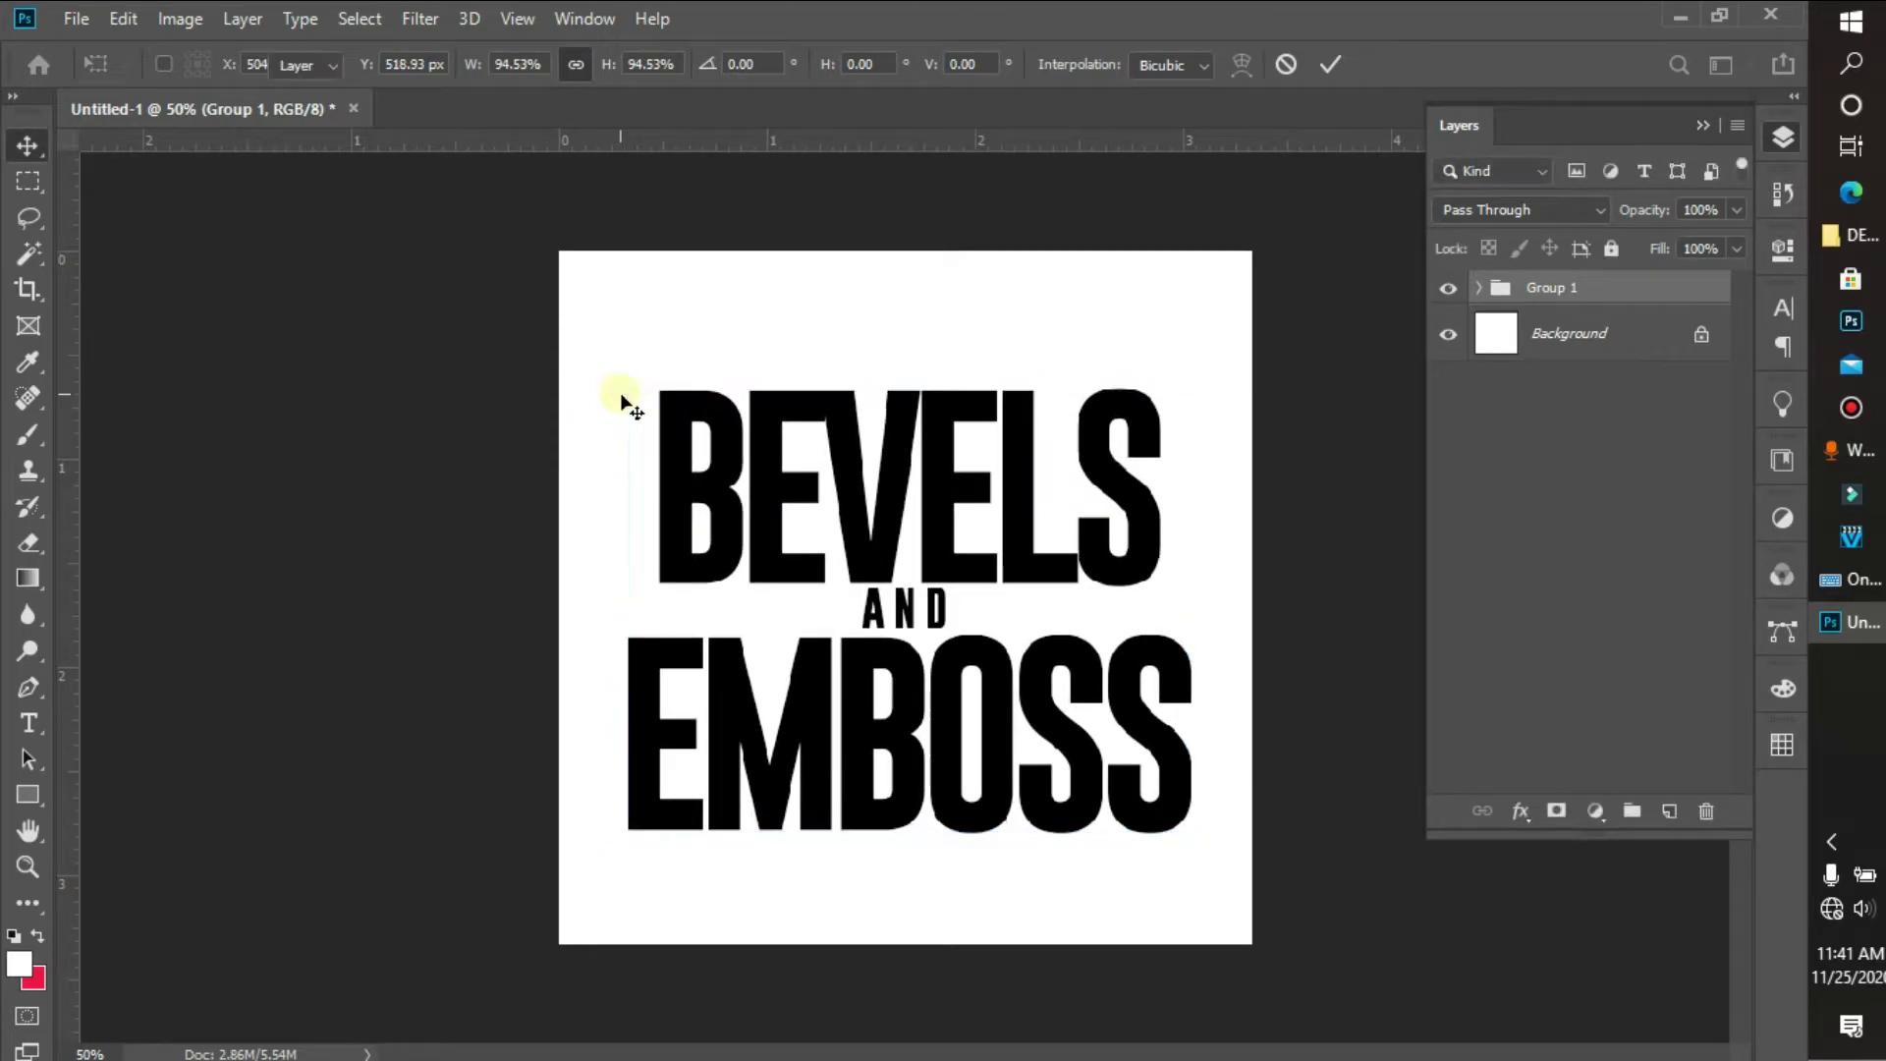
Centre the text group horizontally and vertically, then commit the transform.
key("ctrl+a")
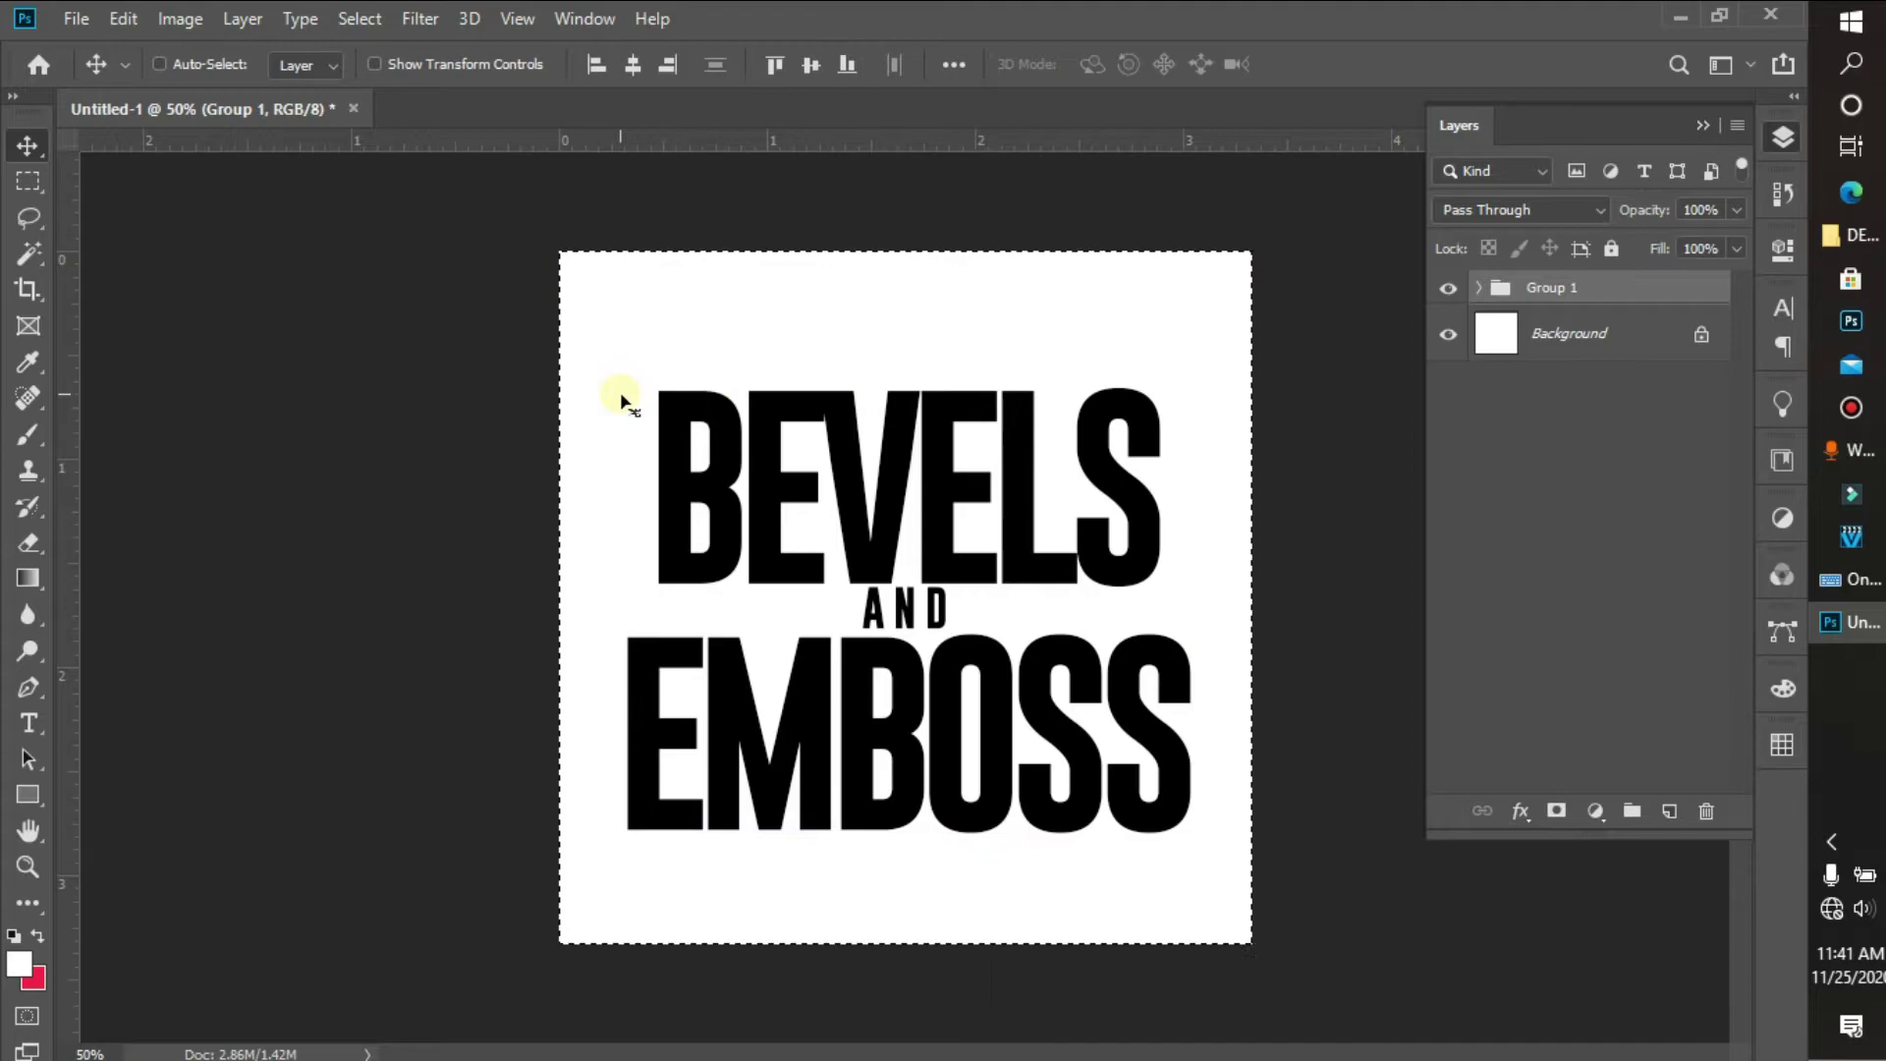
left_click(634, 65)
left_click(807, 65)
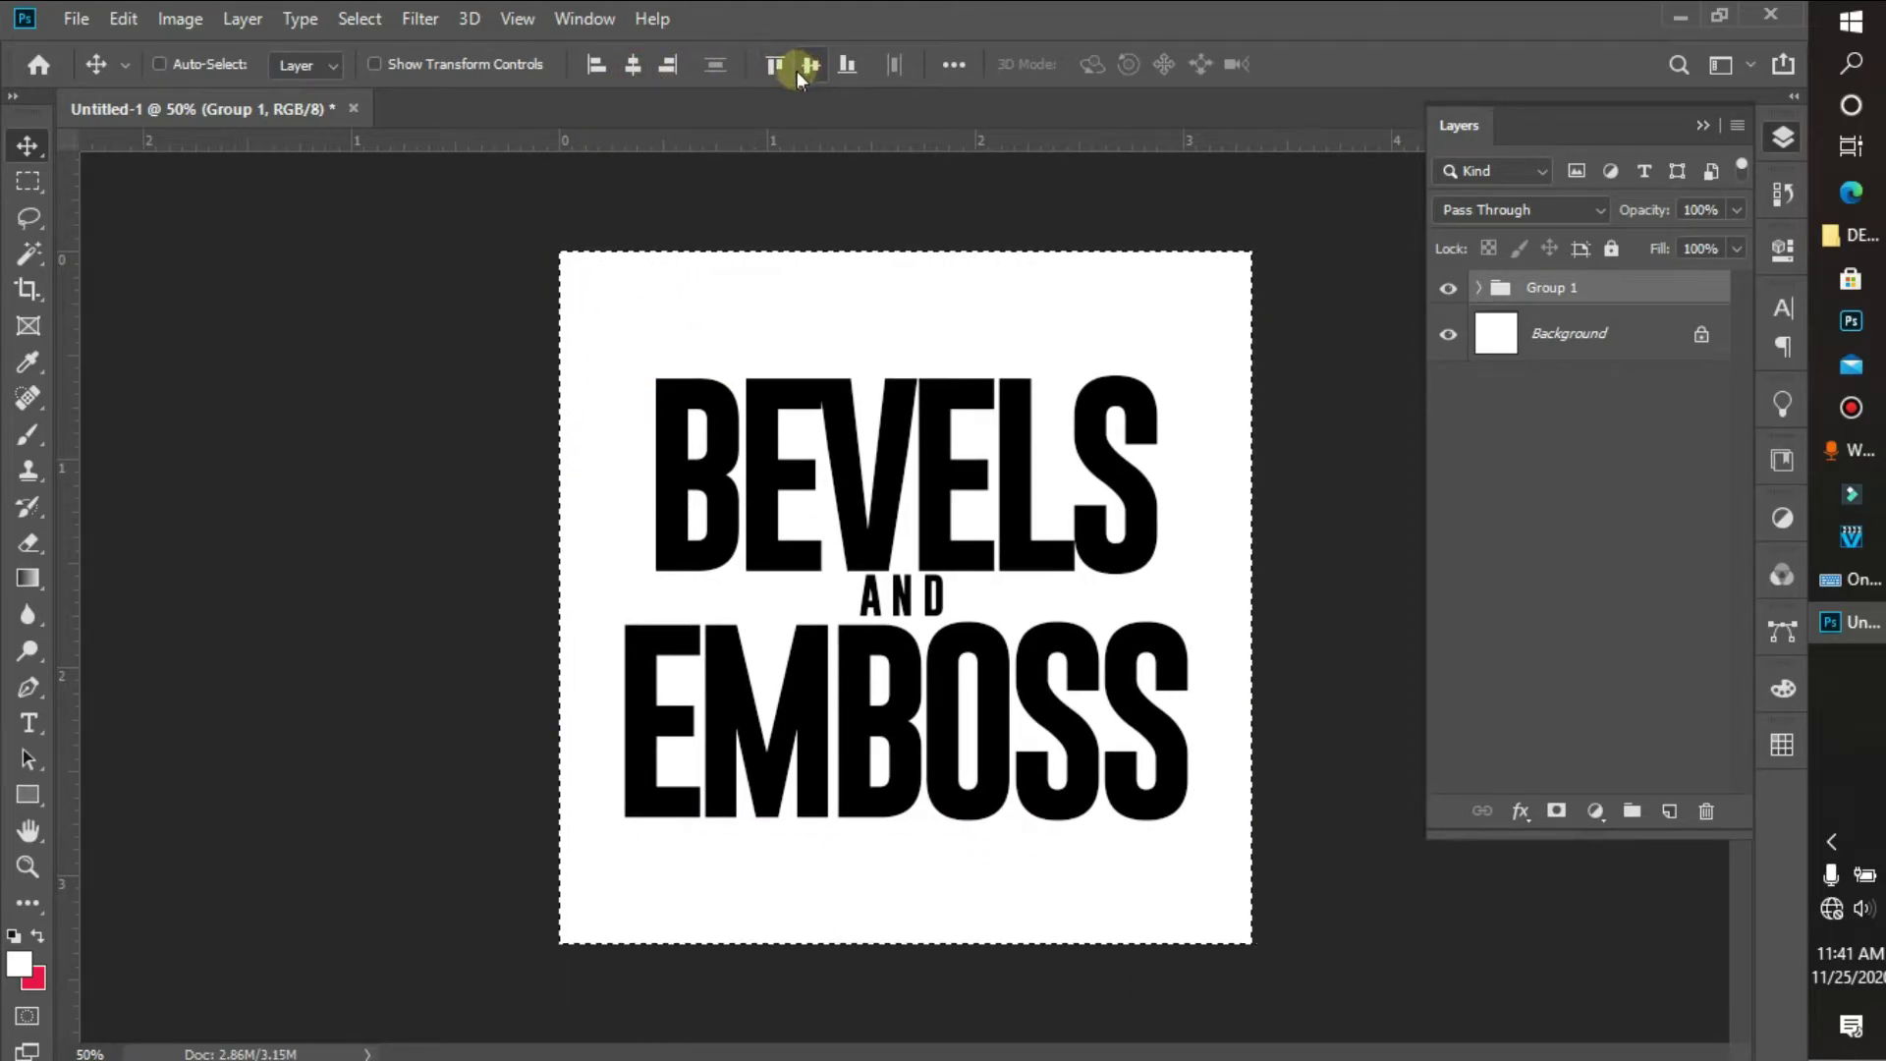
key("ctrl+d")
key("ctrl+t")
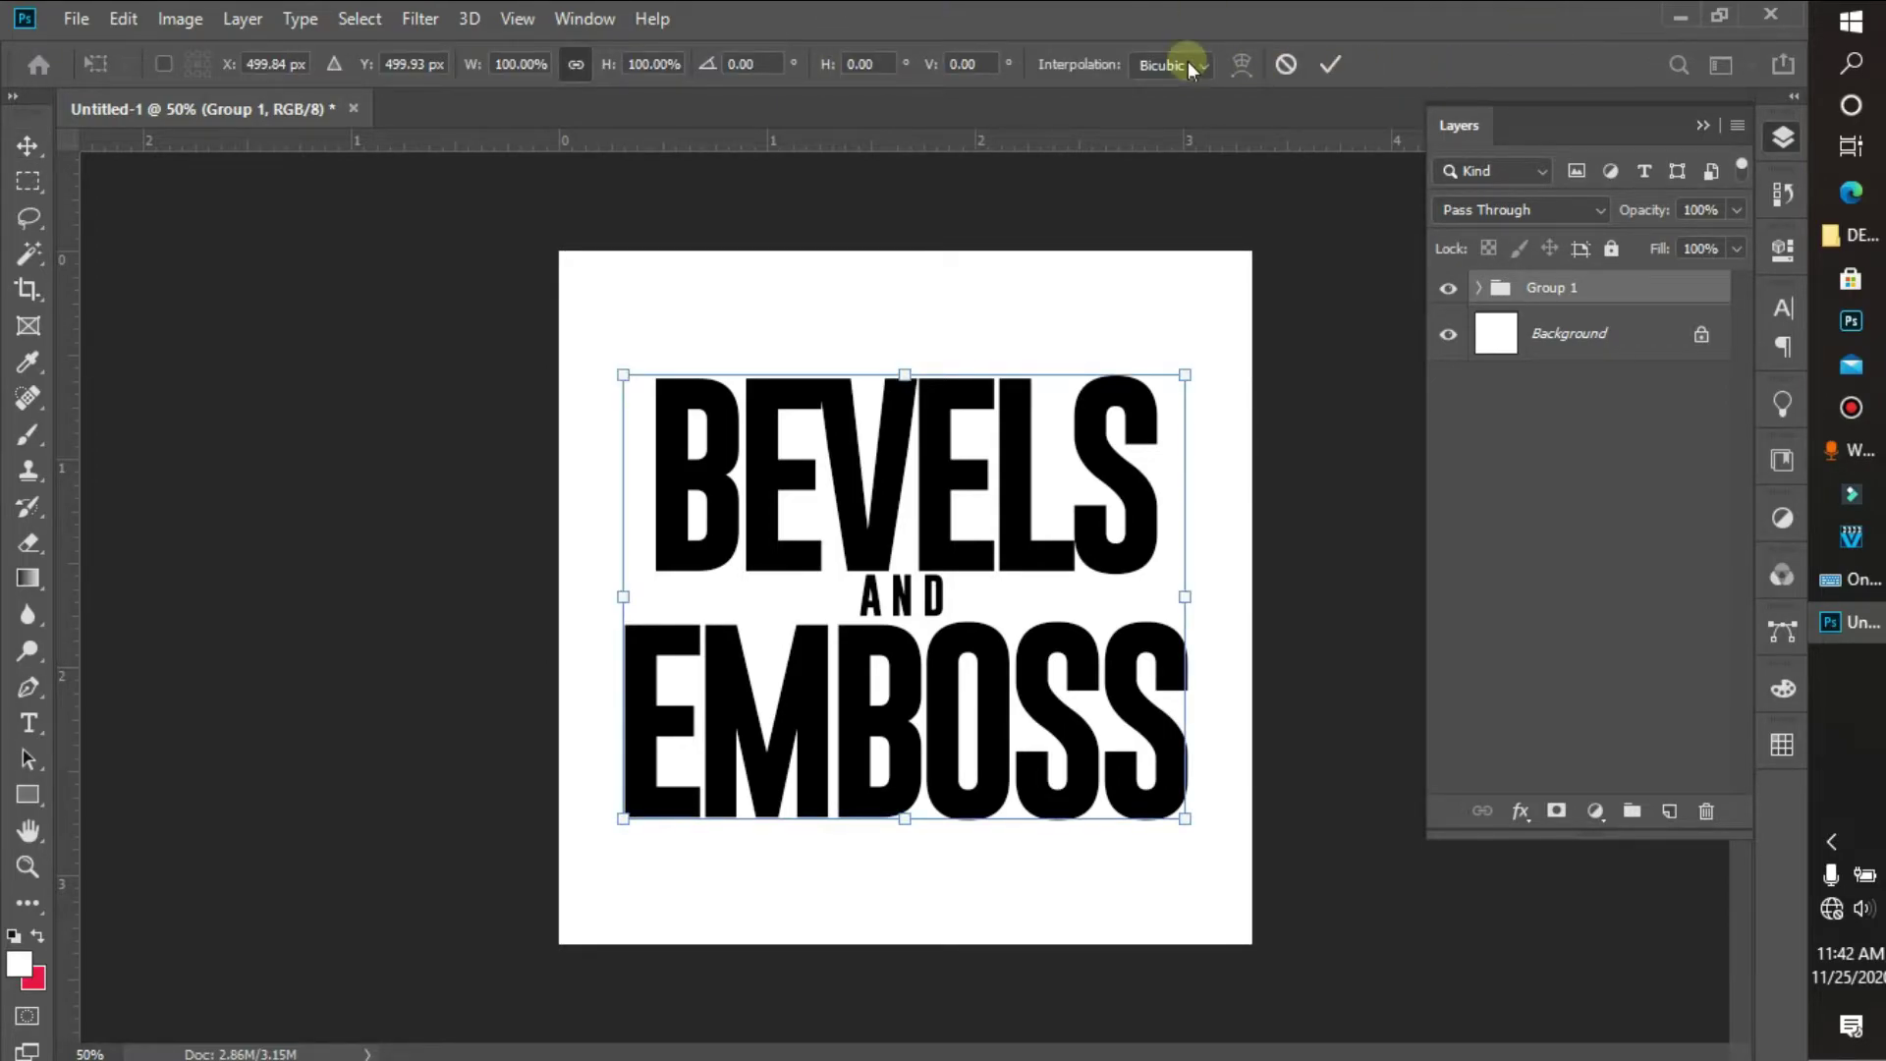
left_click(1326, 65)
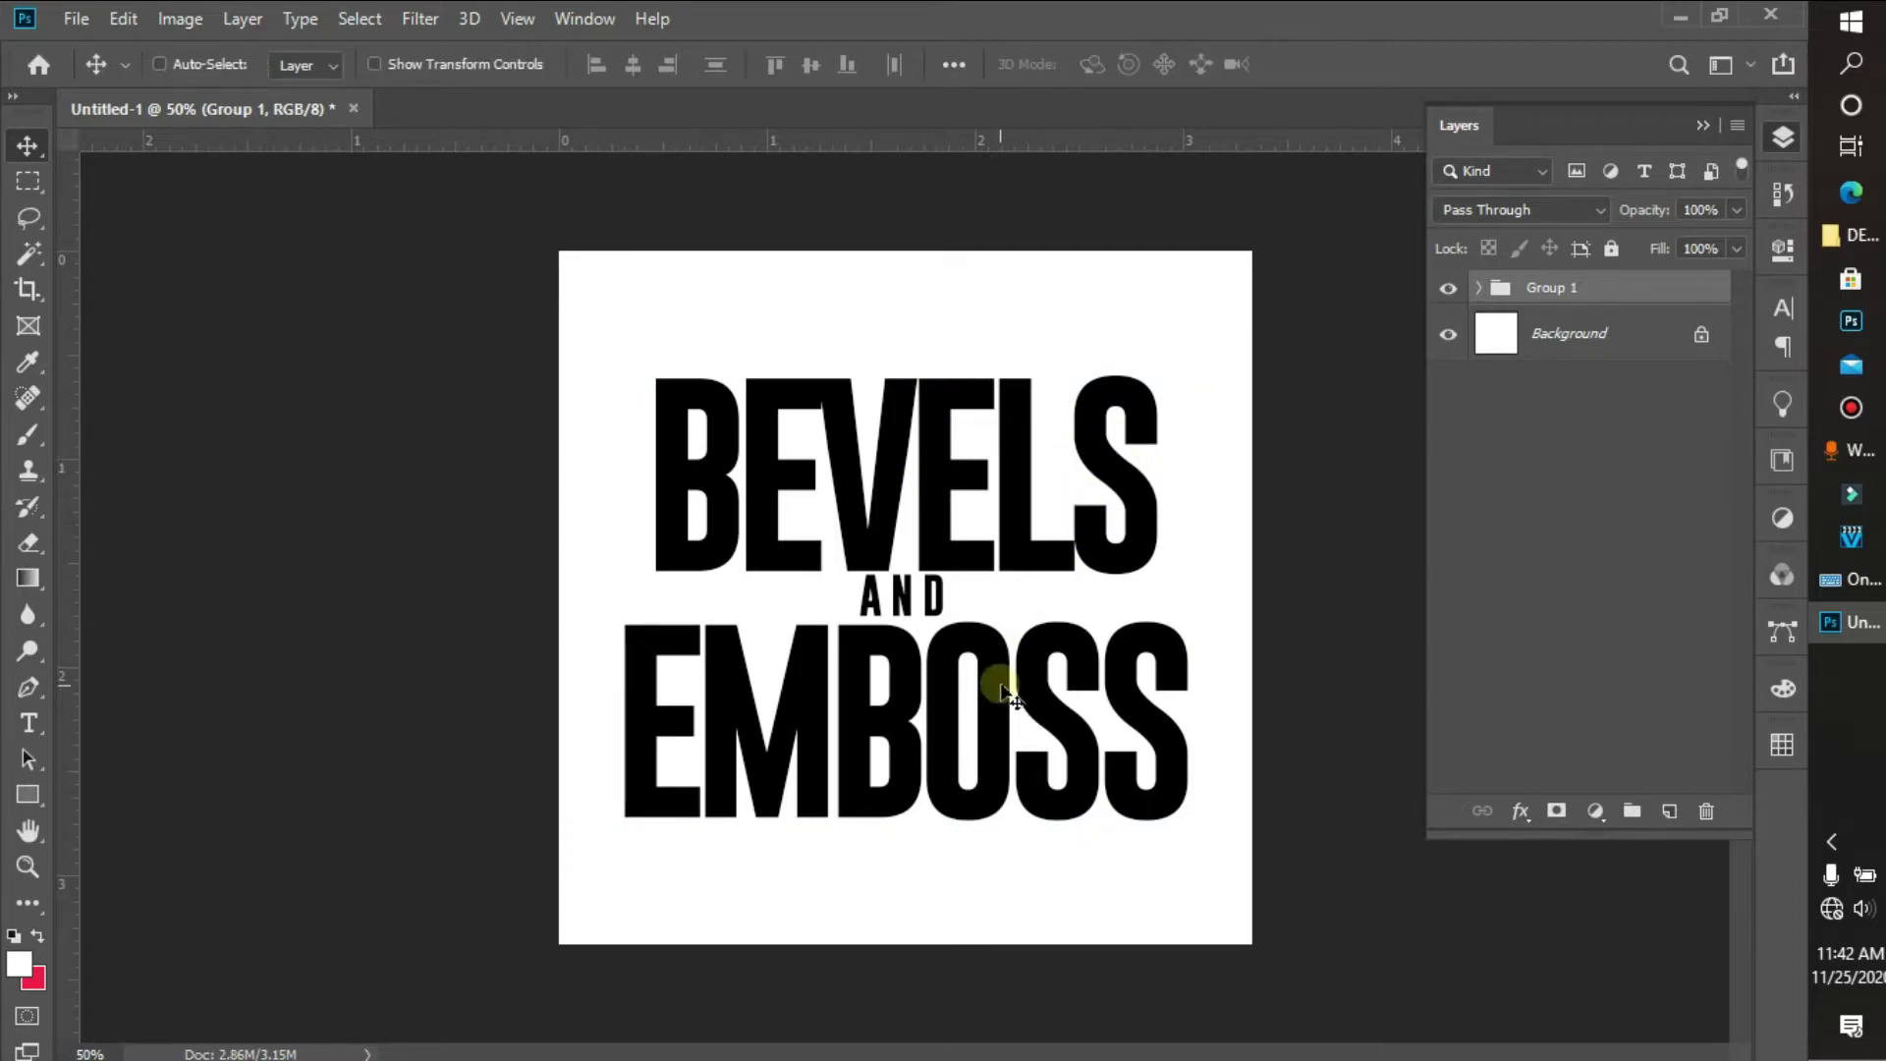
Convert Group 1 to a smart object and apply a Bulge warp at -26% bend.
right_click(1562, 295)
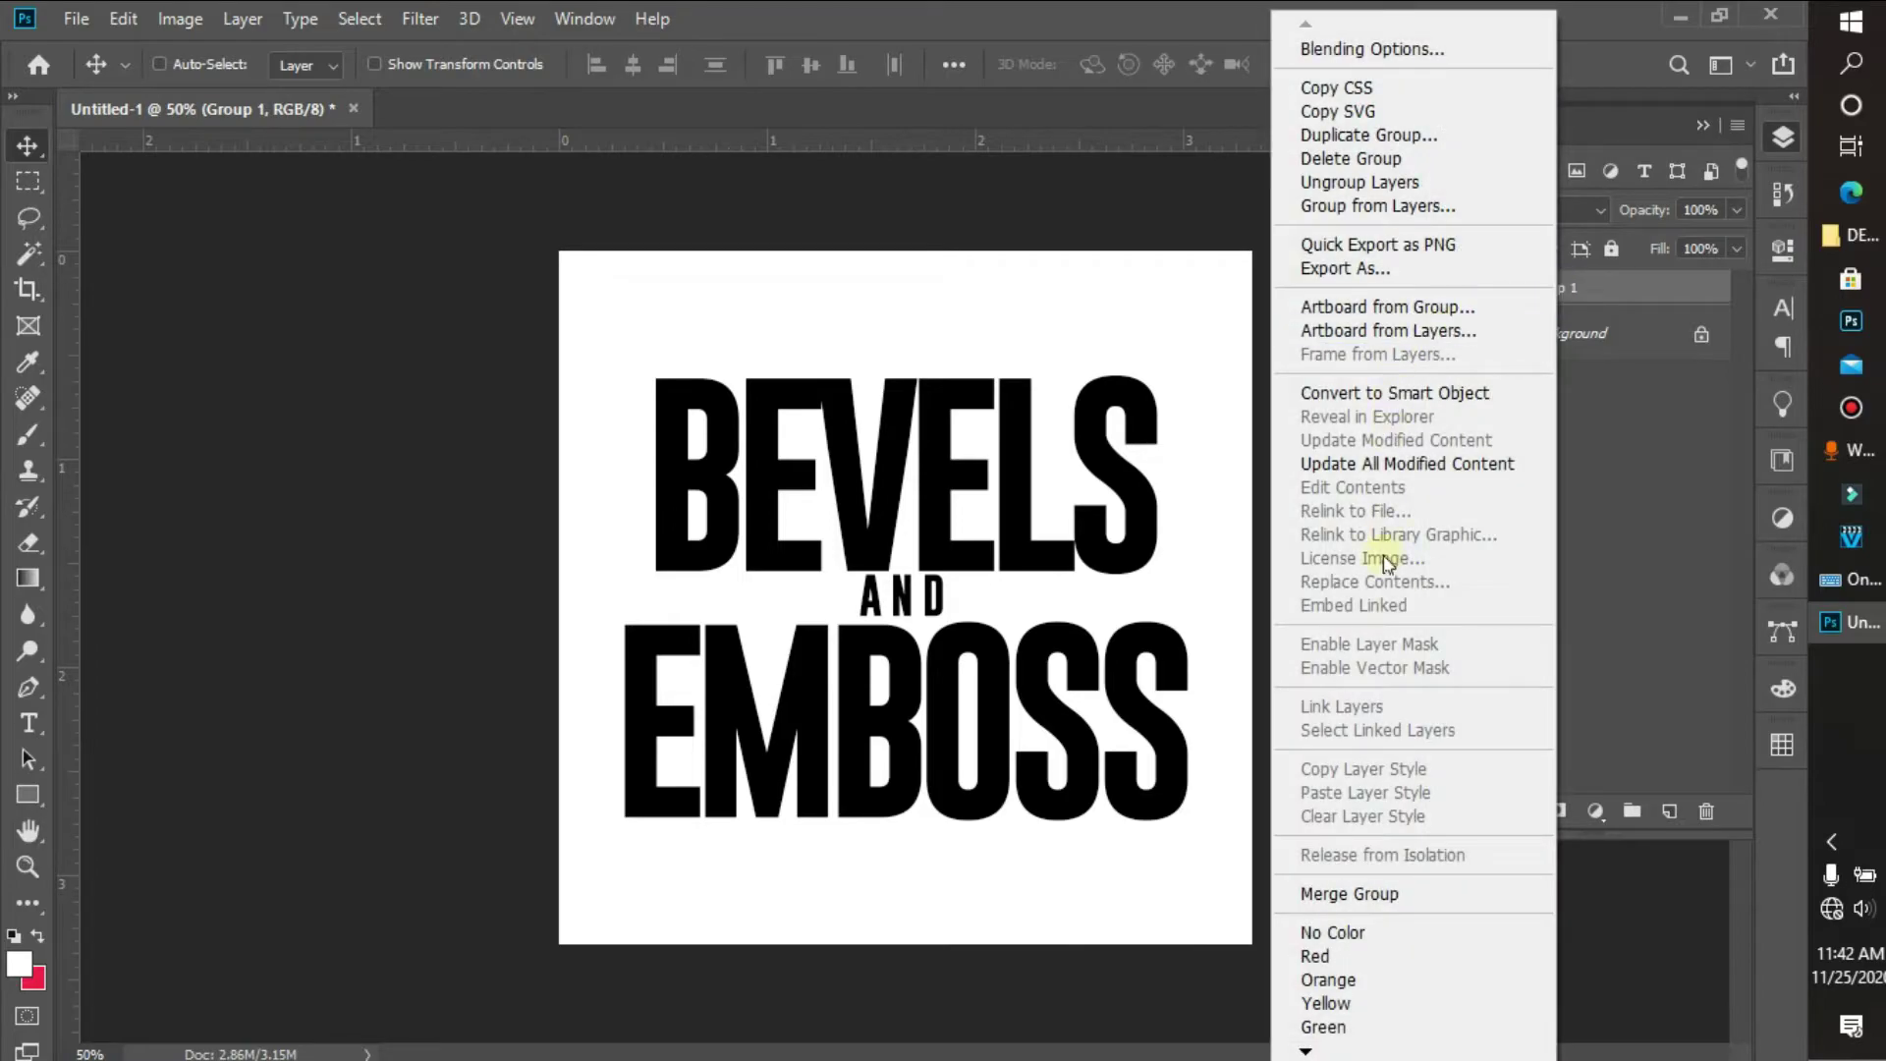
left_click(1373, 395)
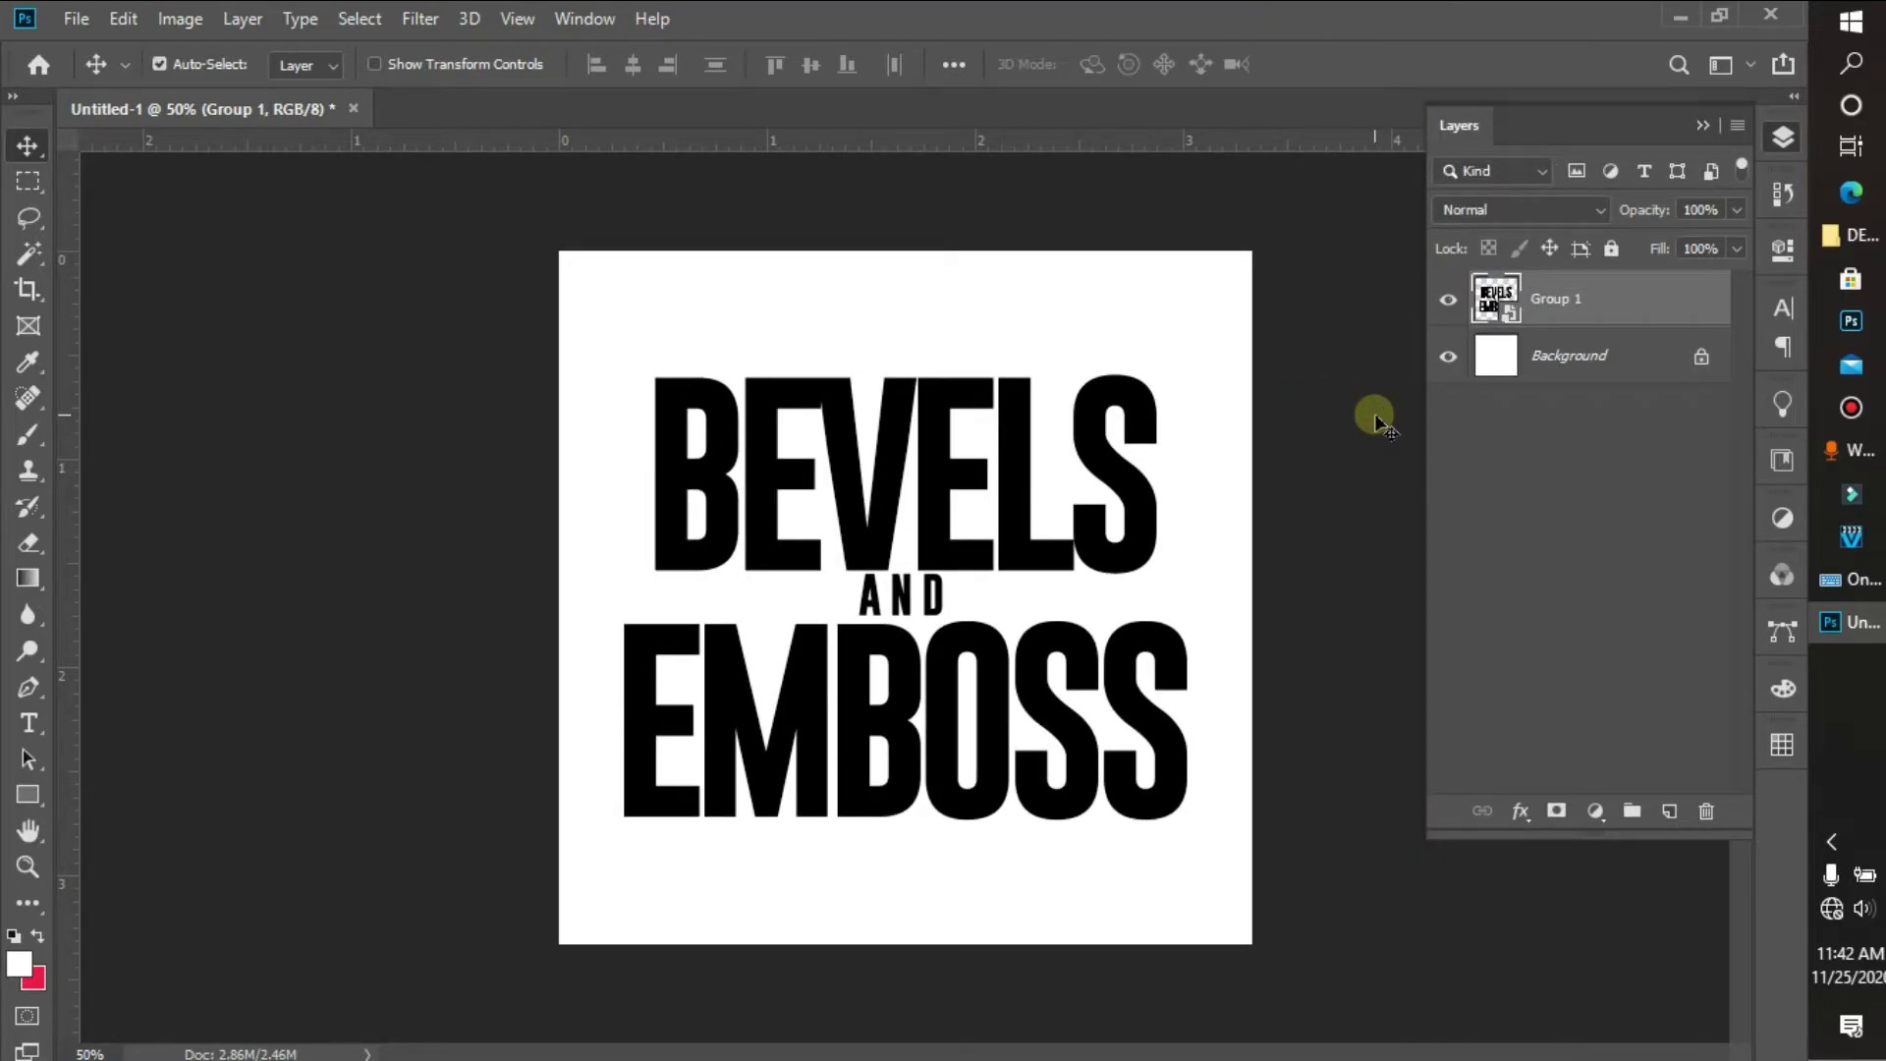
key("ctrl+t")
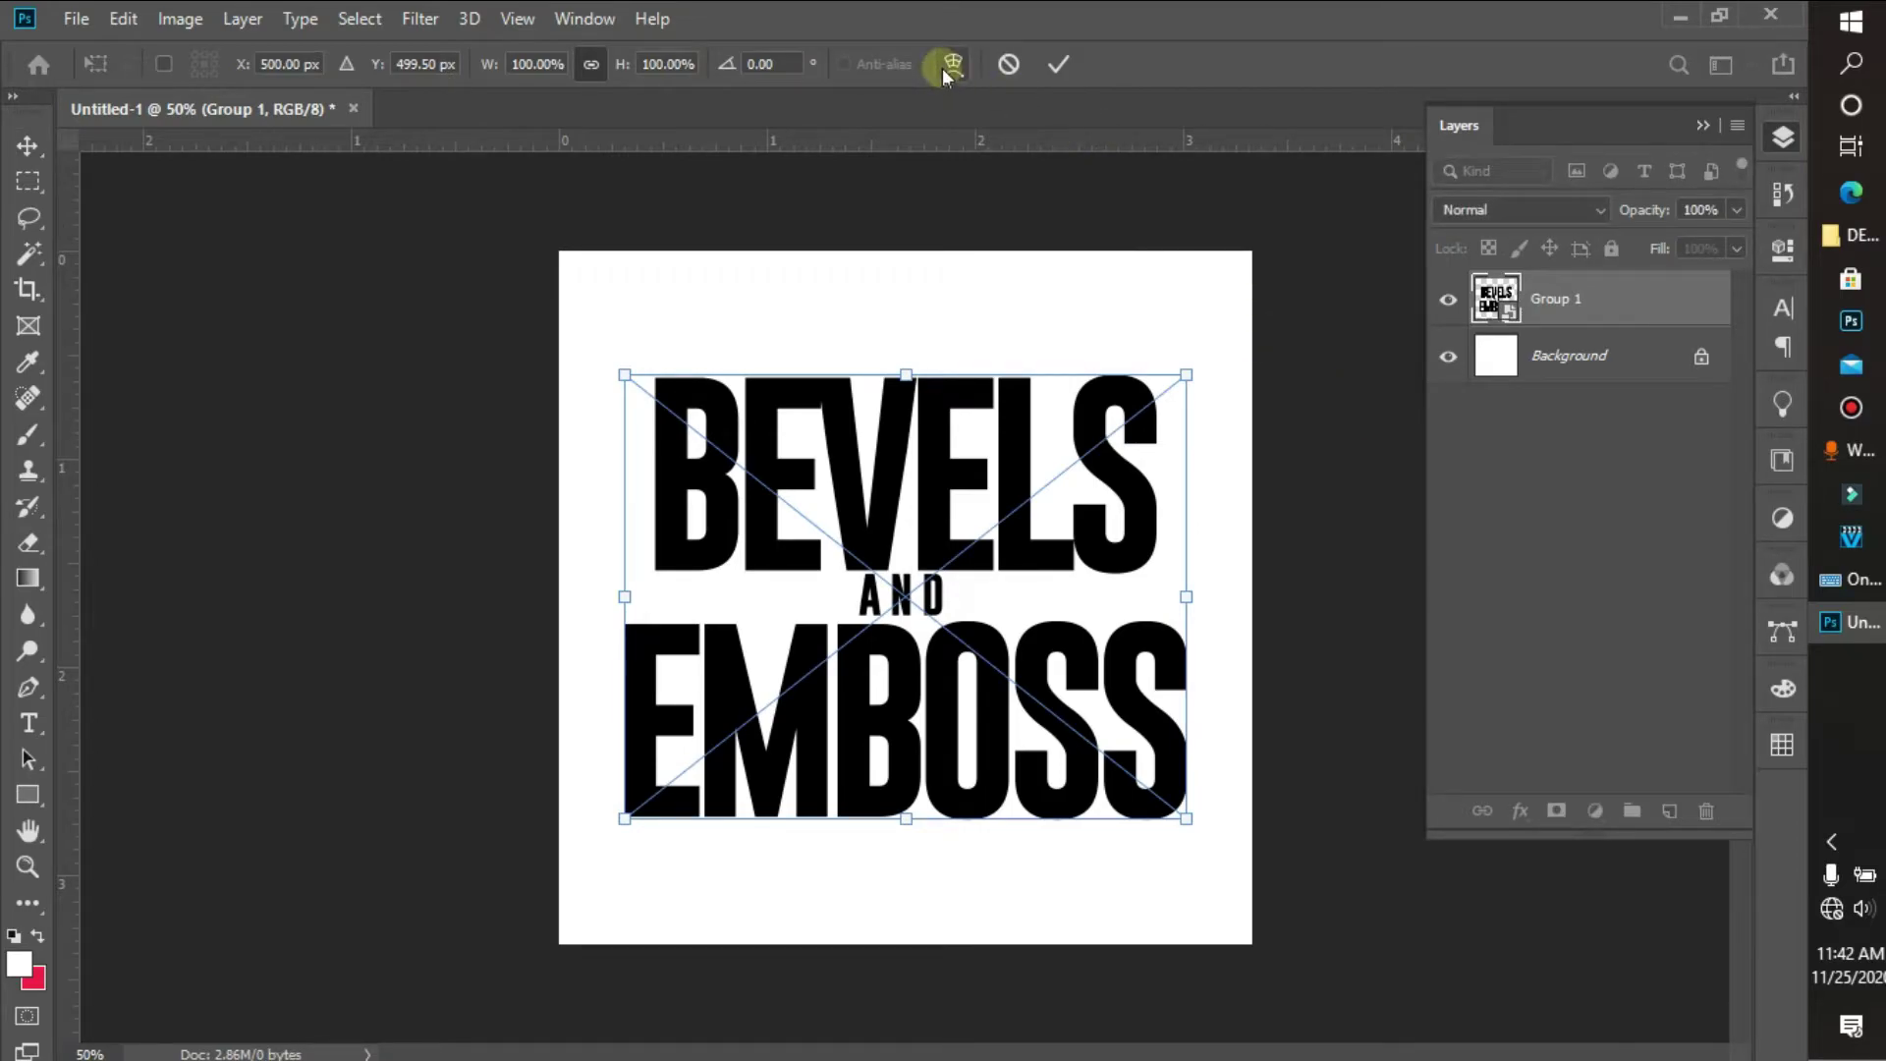
left_click(945, 66)
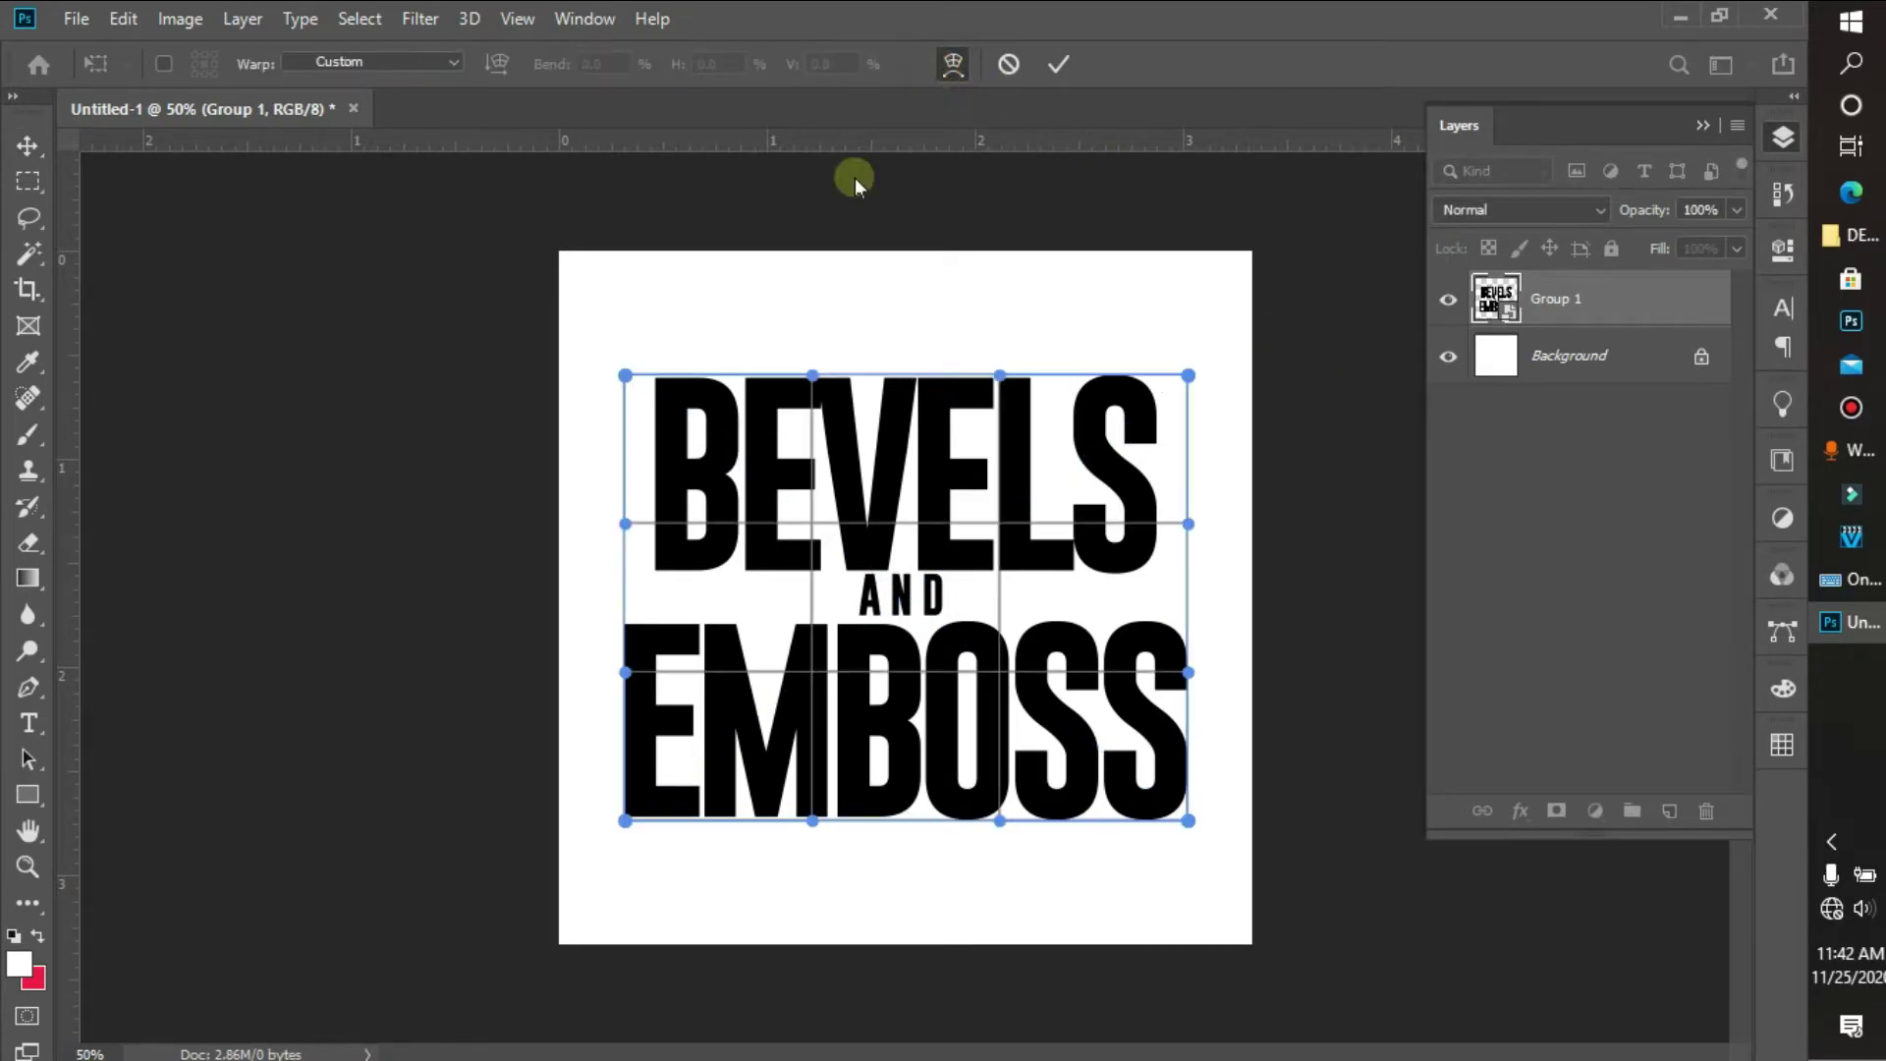
left_click(354, 59)
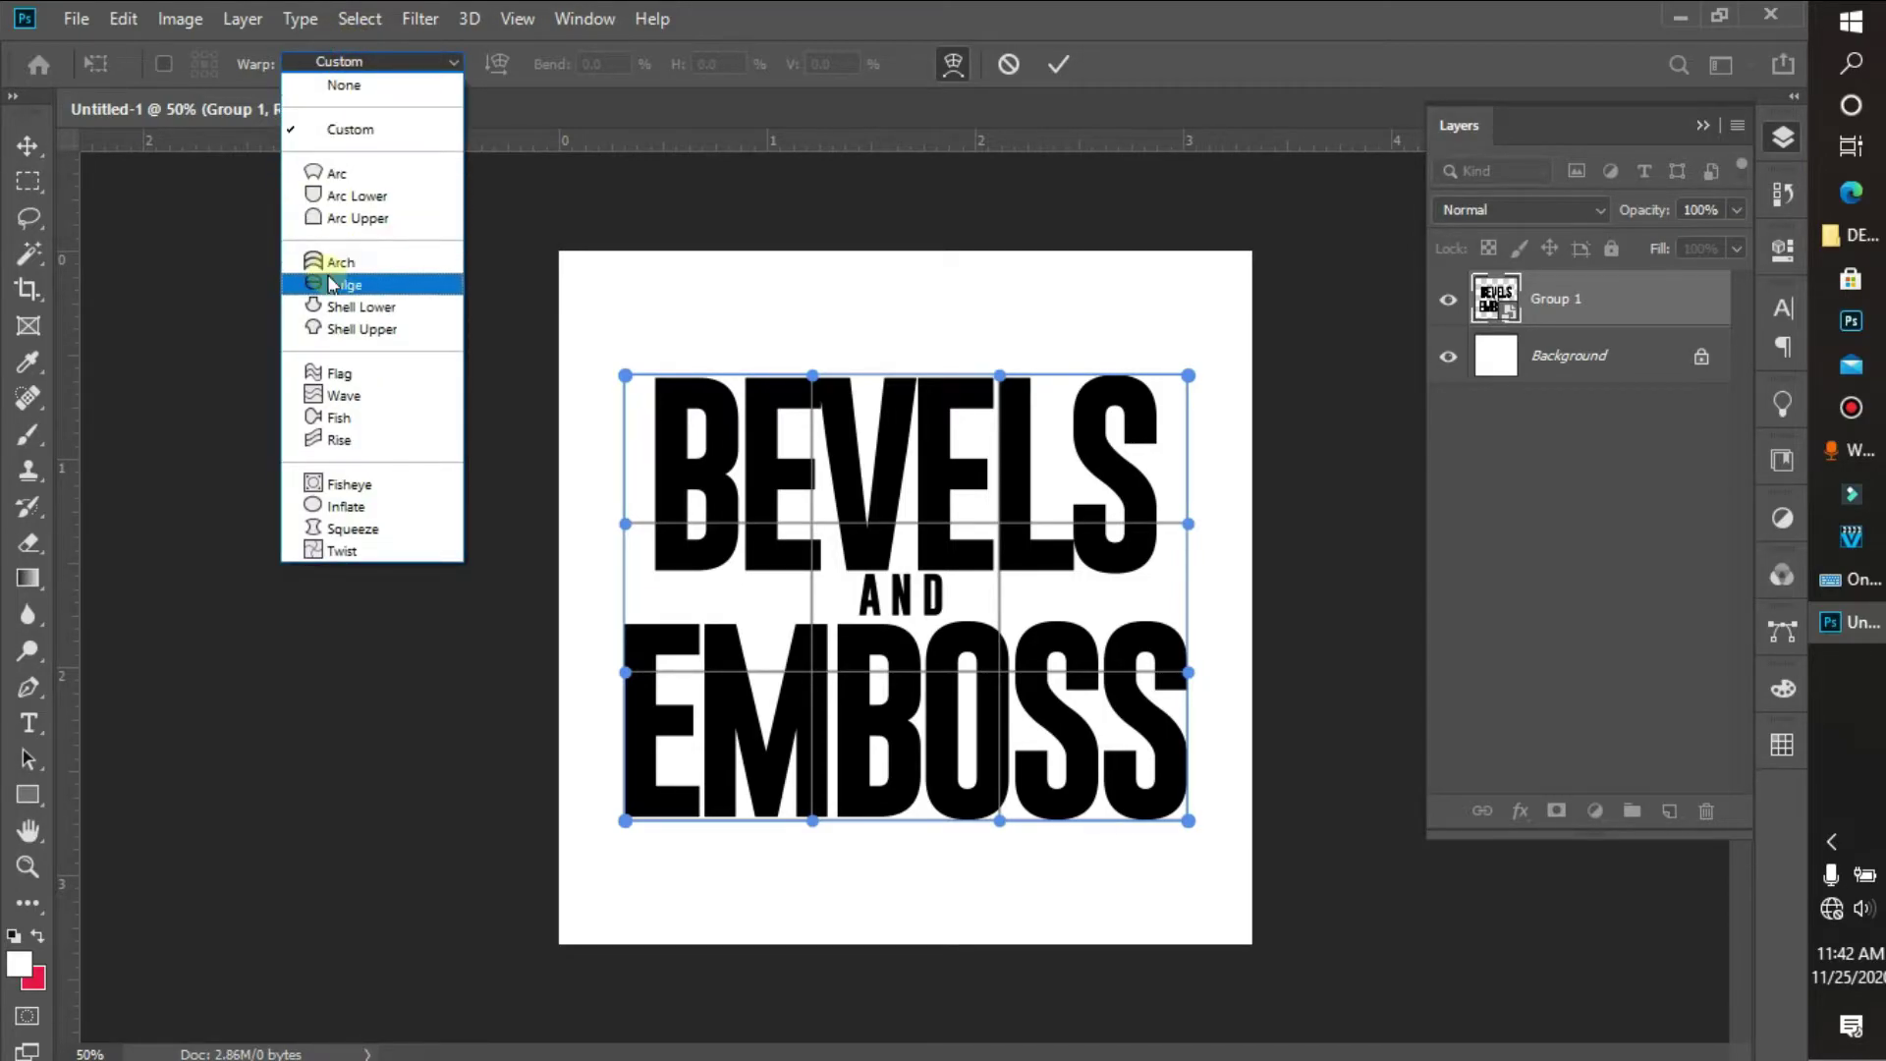
left_click(334, 284)
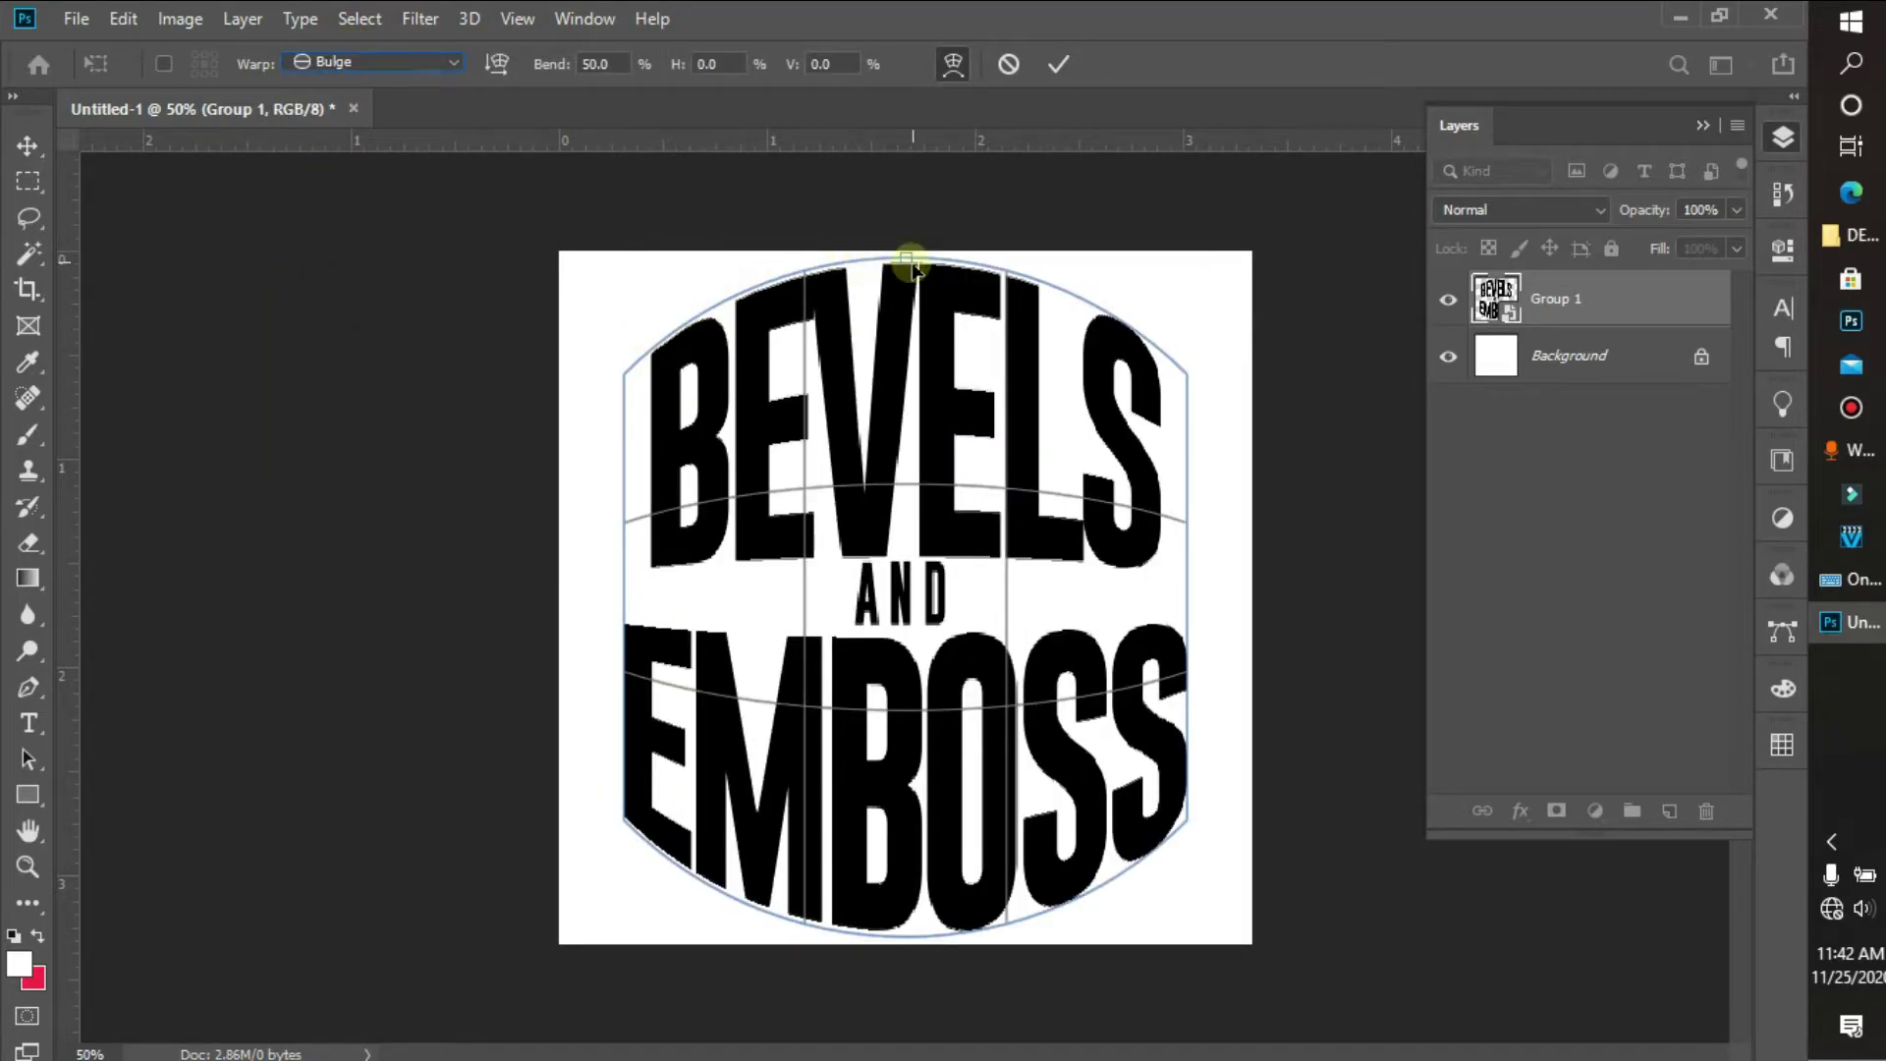
left_click_drag(911, 263, 940, 438)
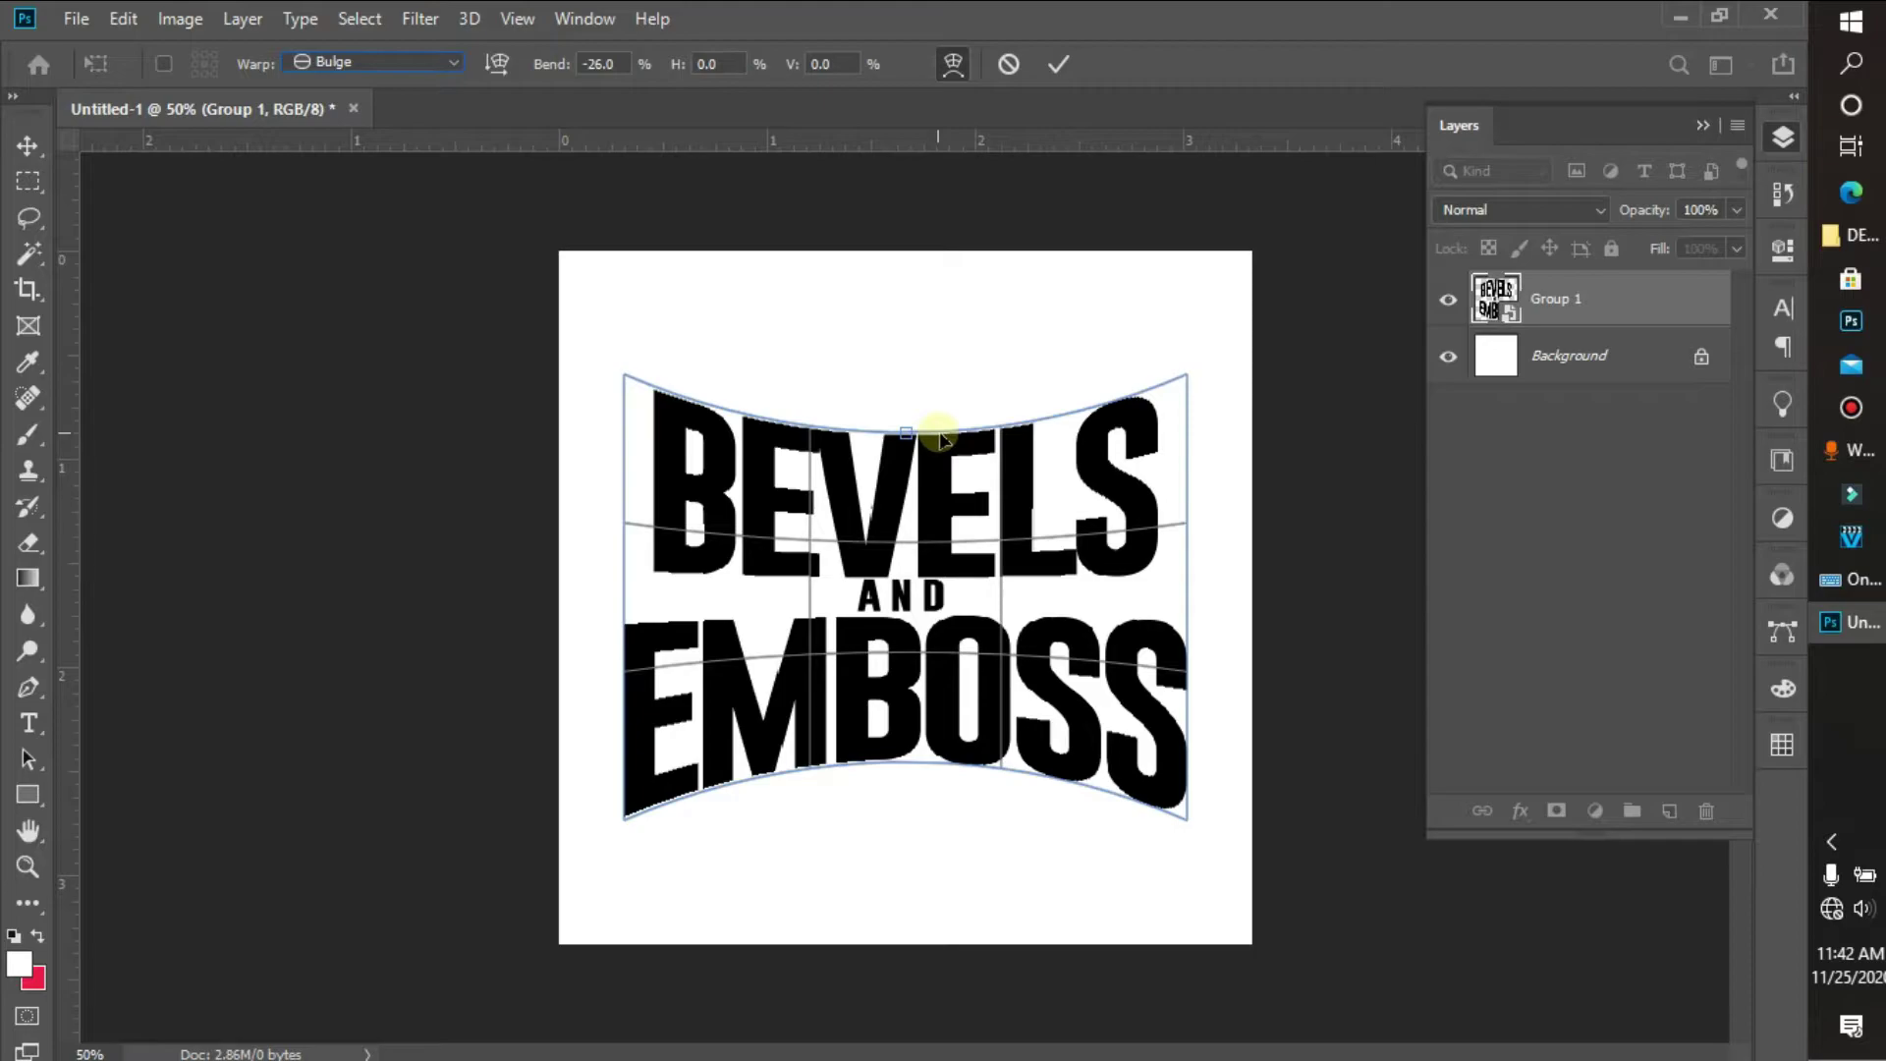
left_click(1055, 66)
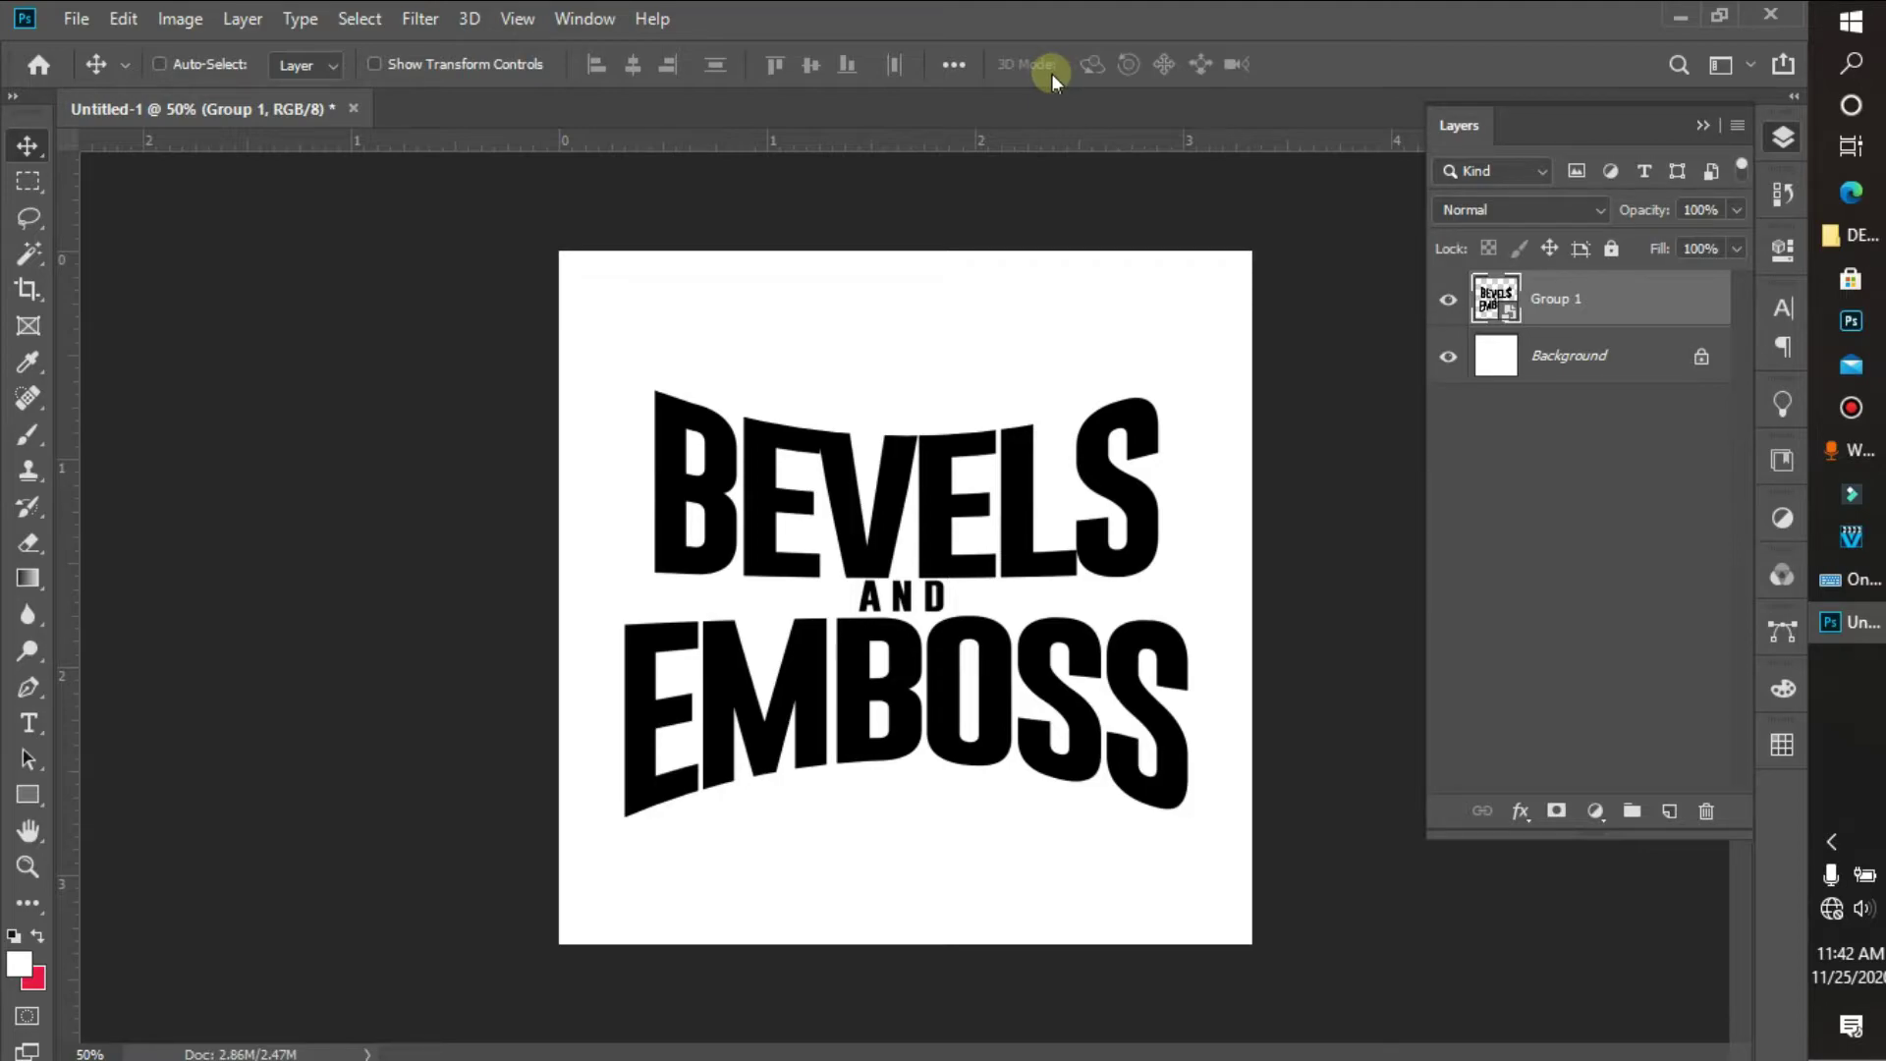
Align the warped Group 1 title to the canvas's vertical centre.
key("ctrl+a")
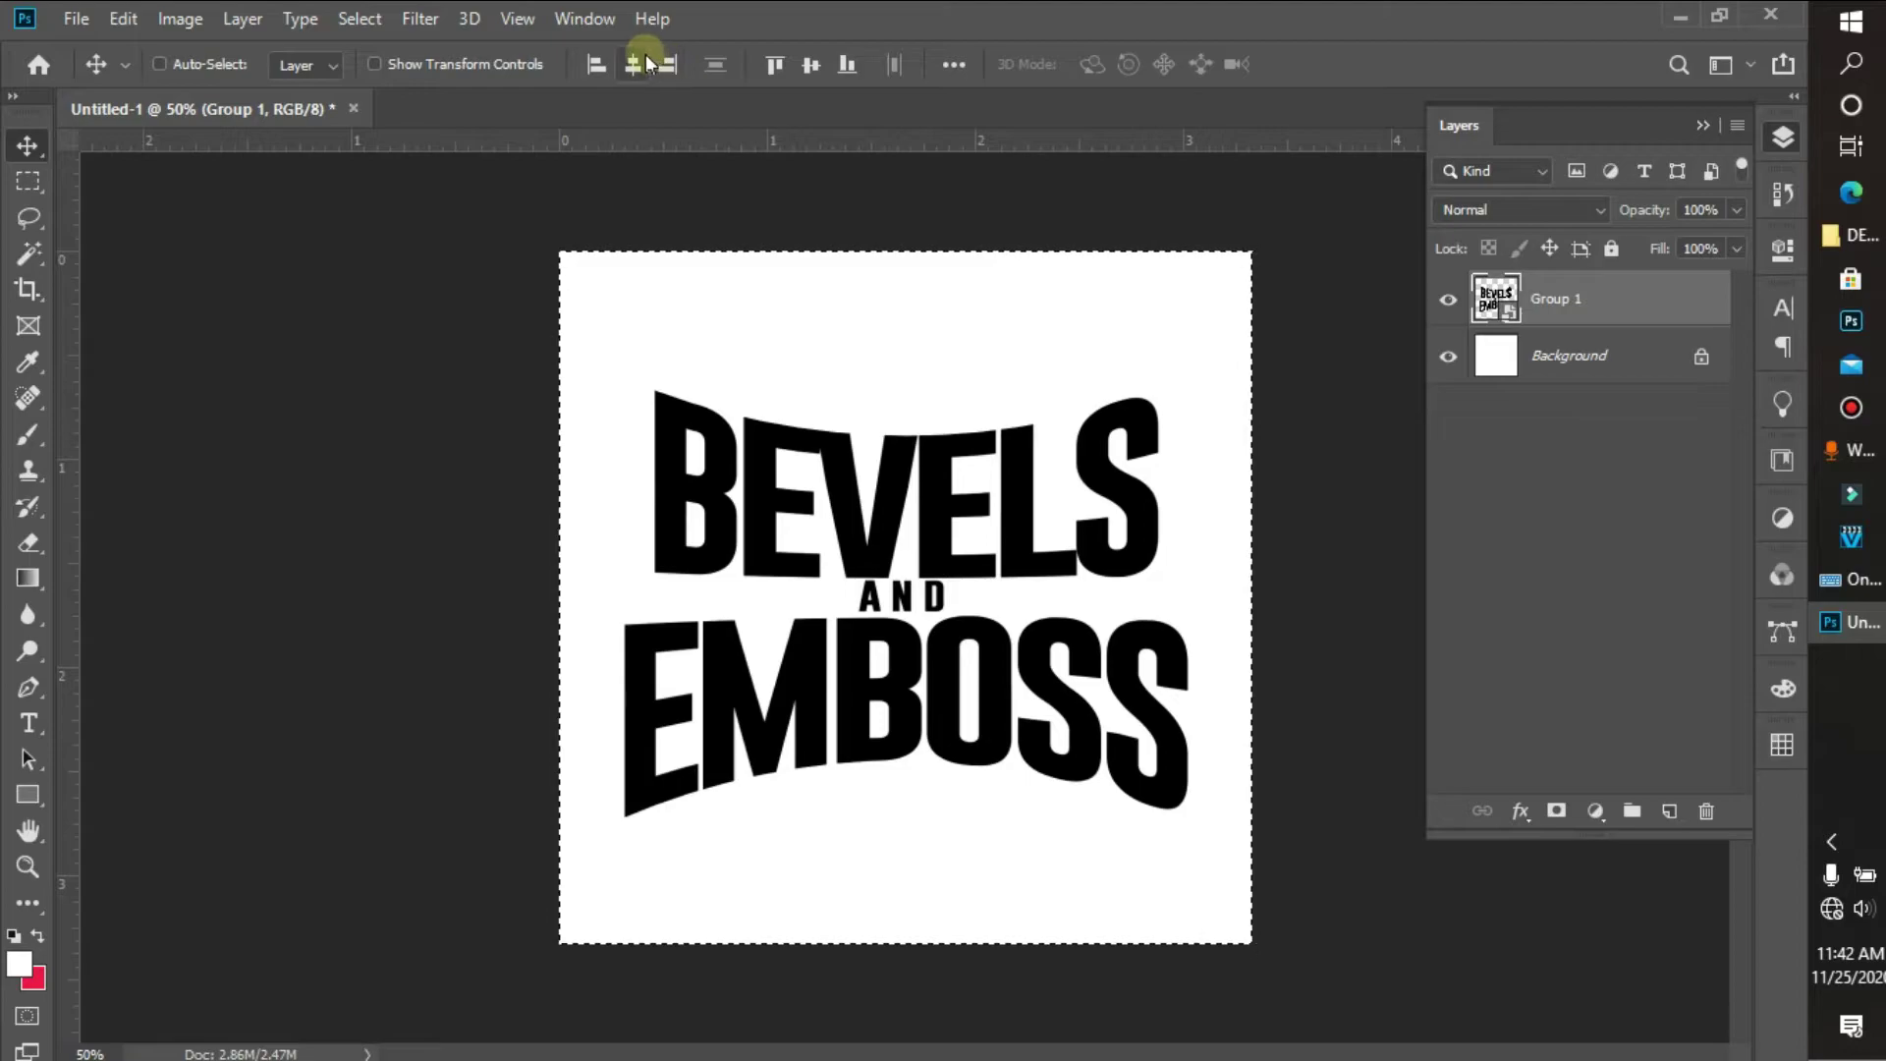
left_click(806, 71)
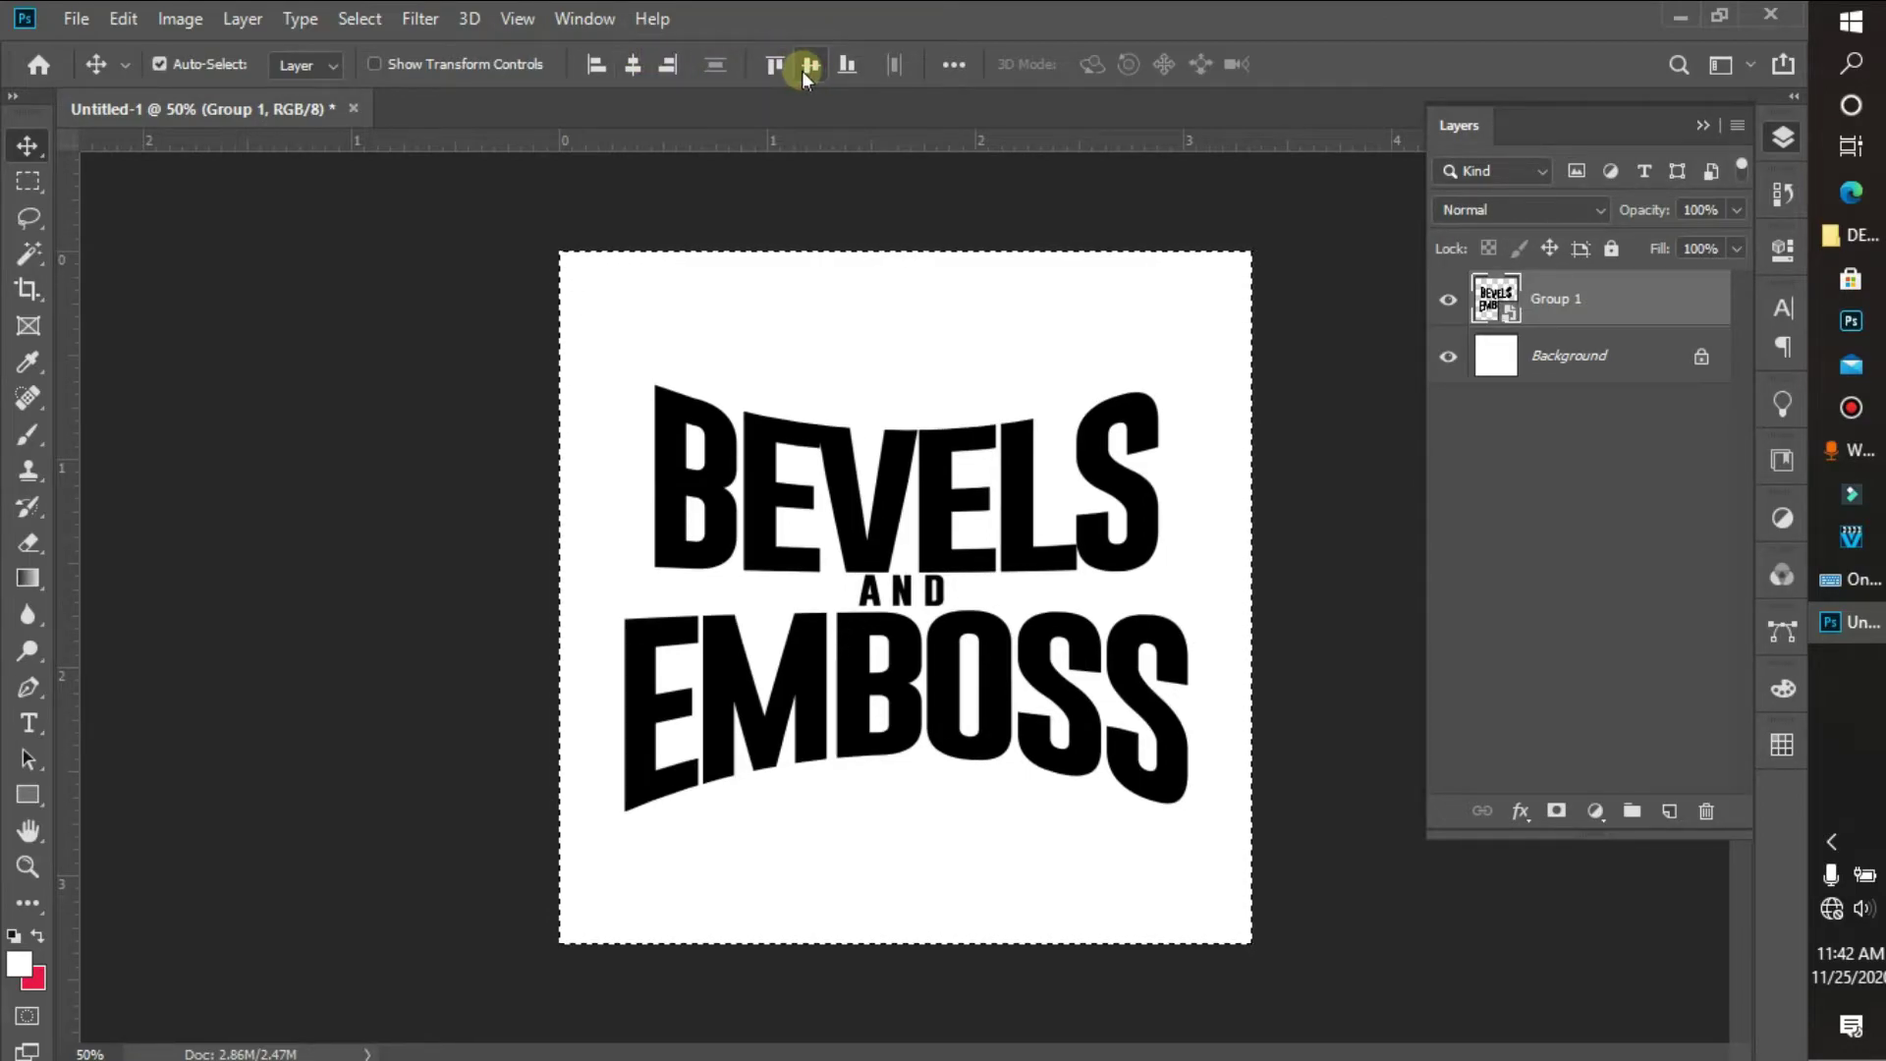
key("ctrl+d")
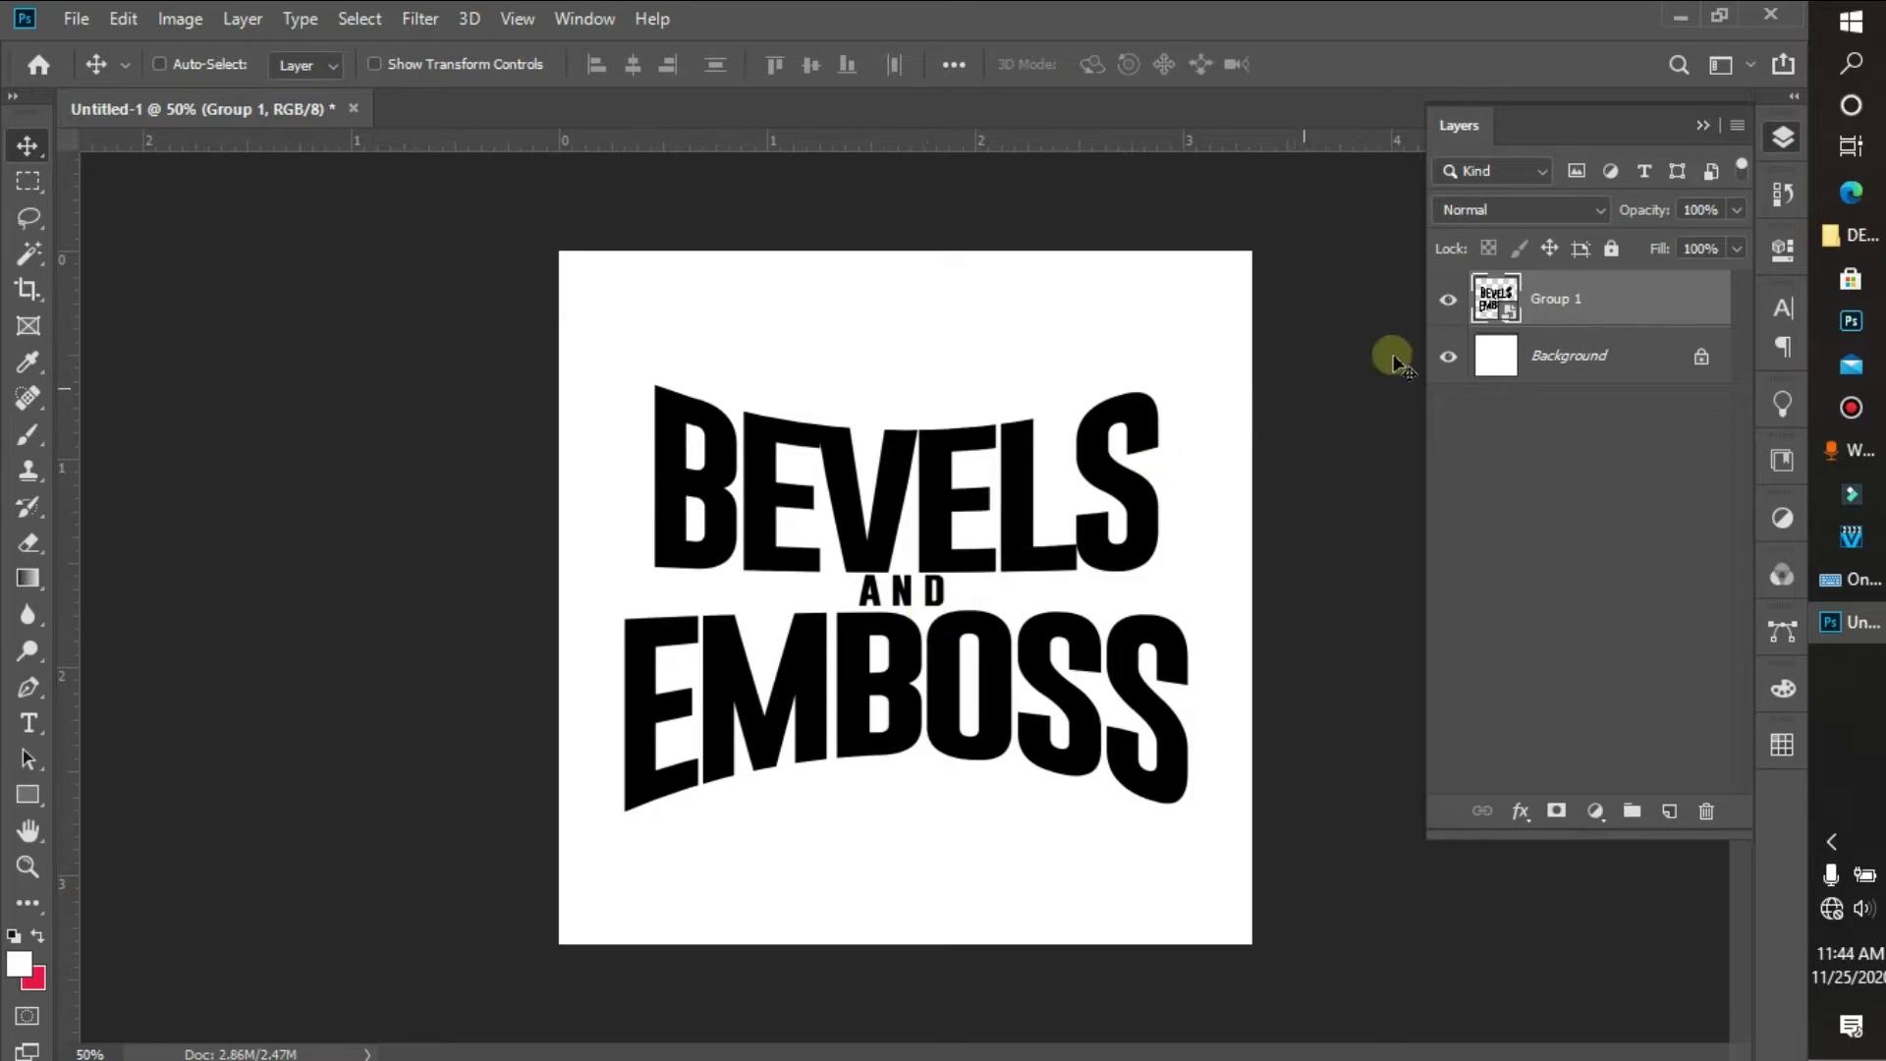
right_click(1560, 305)
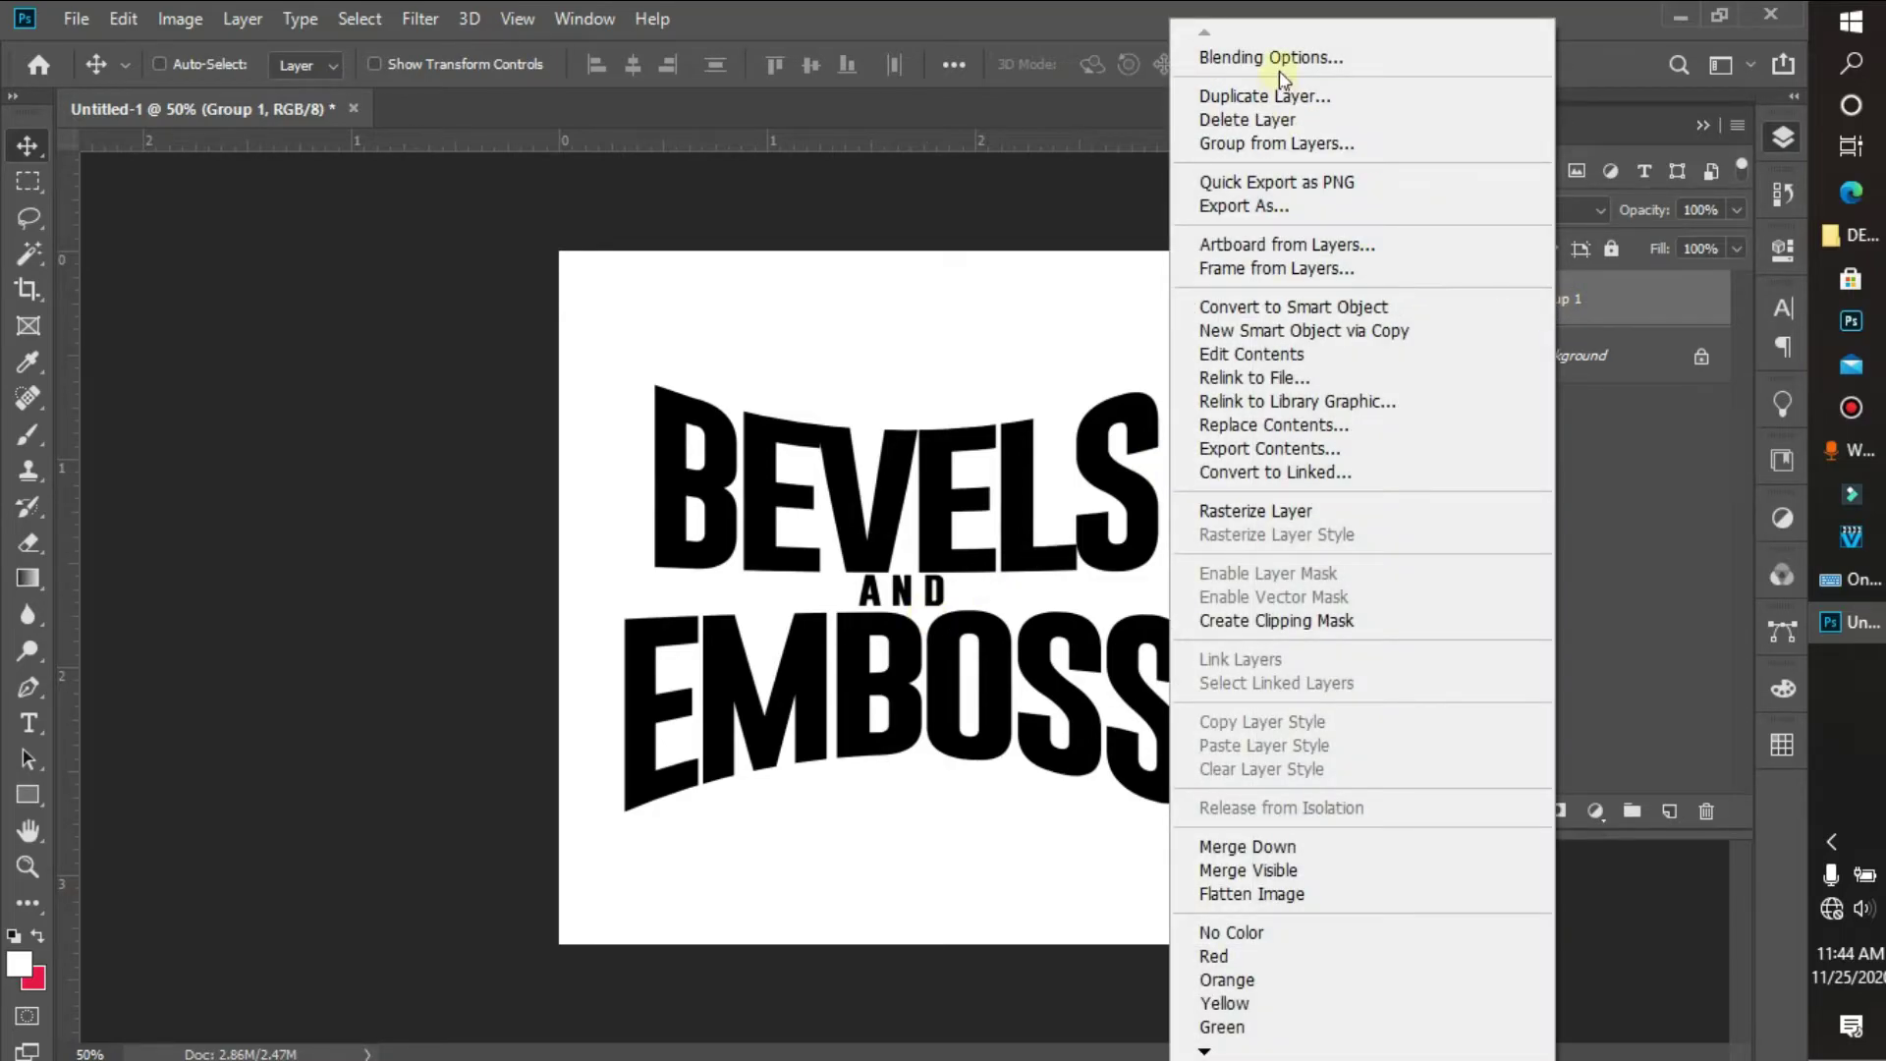
left_click(1277, 59)
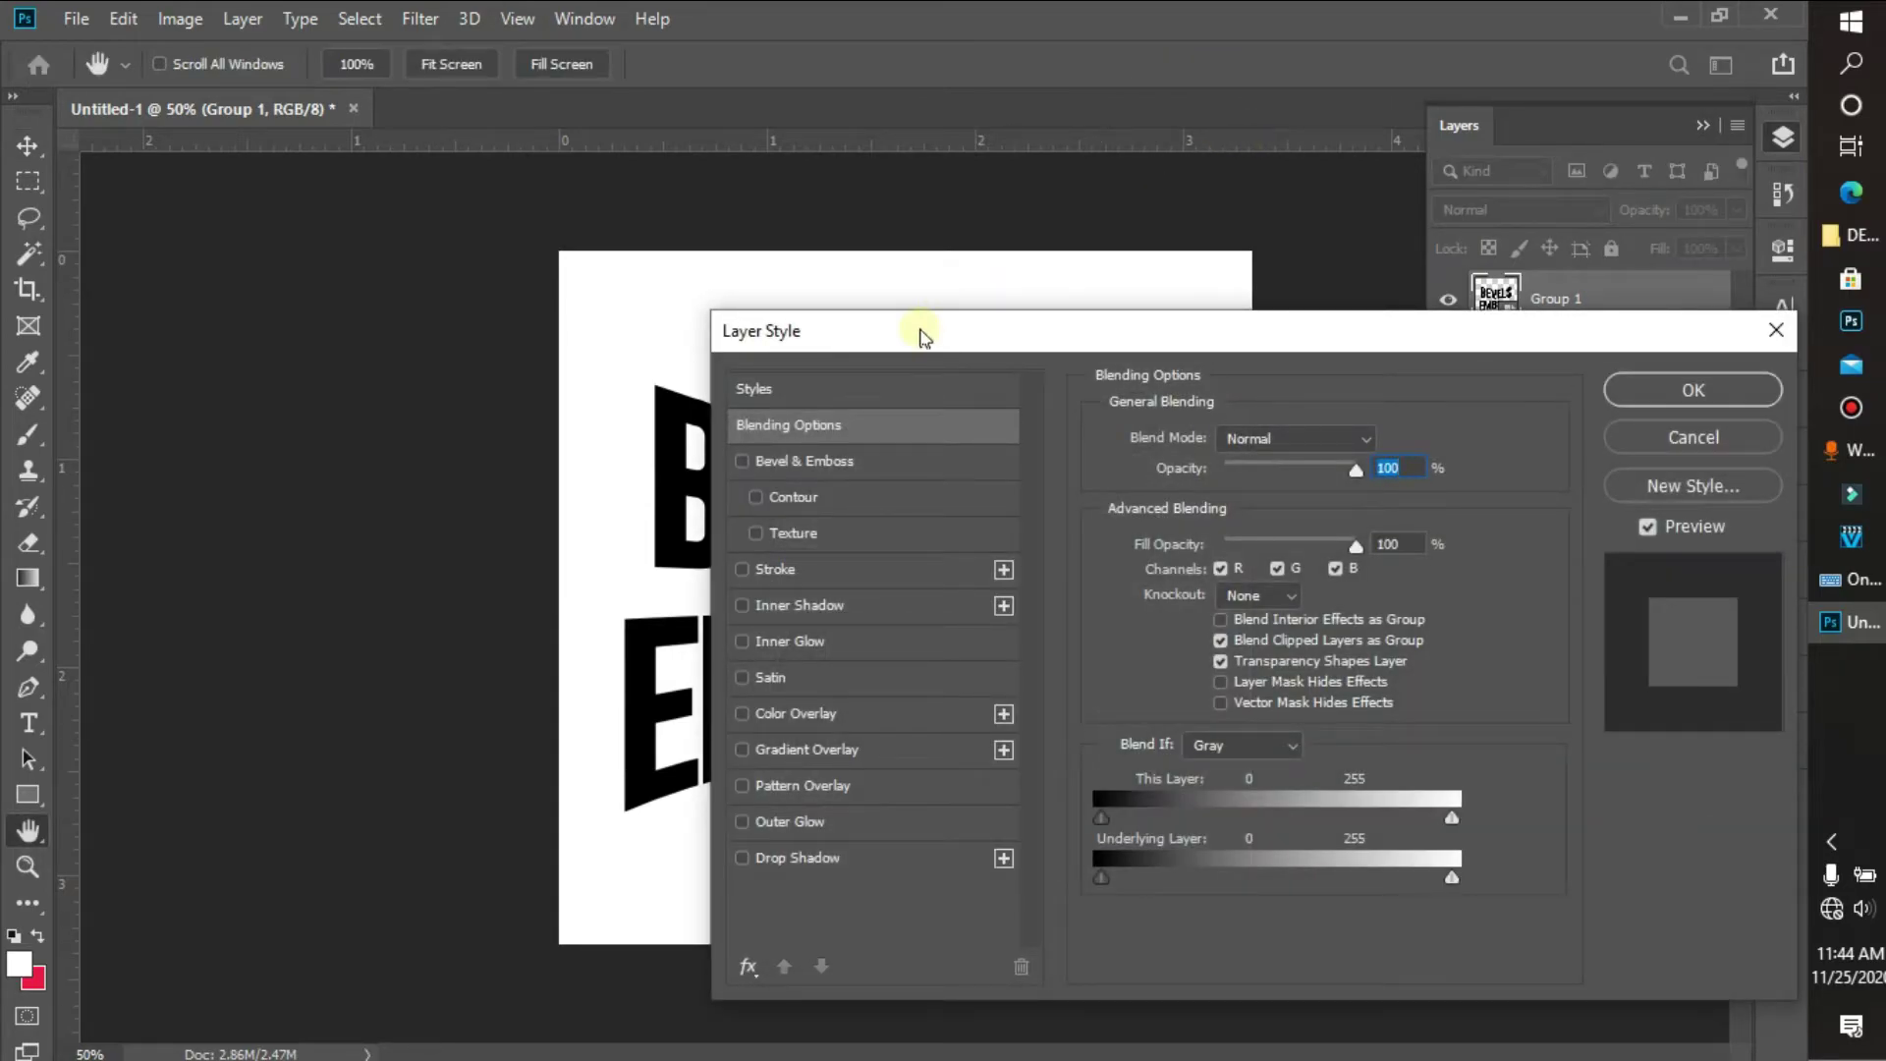
left_click_drag(917, 329, 599, 648)
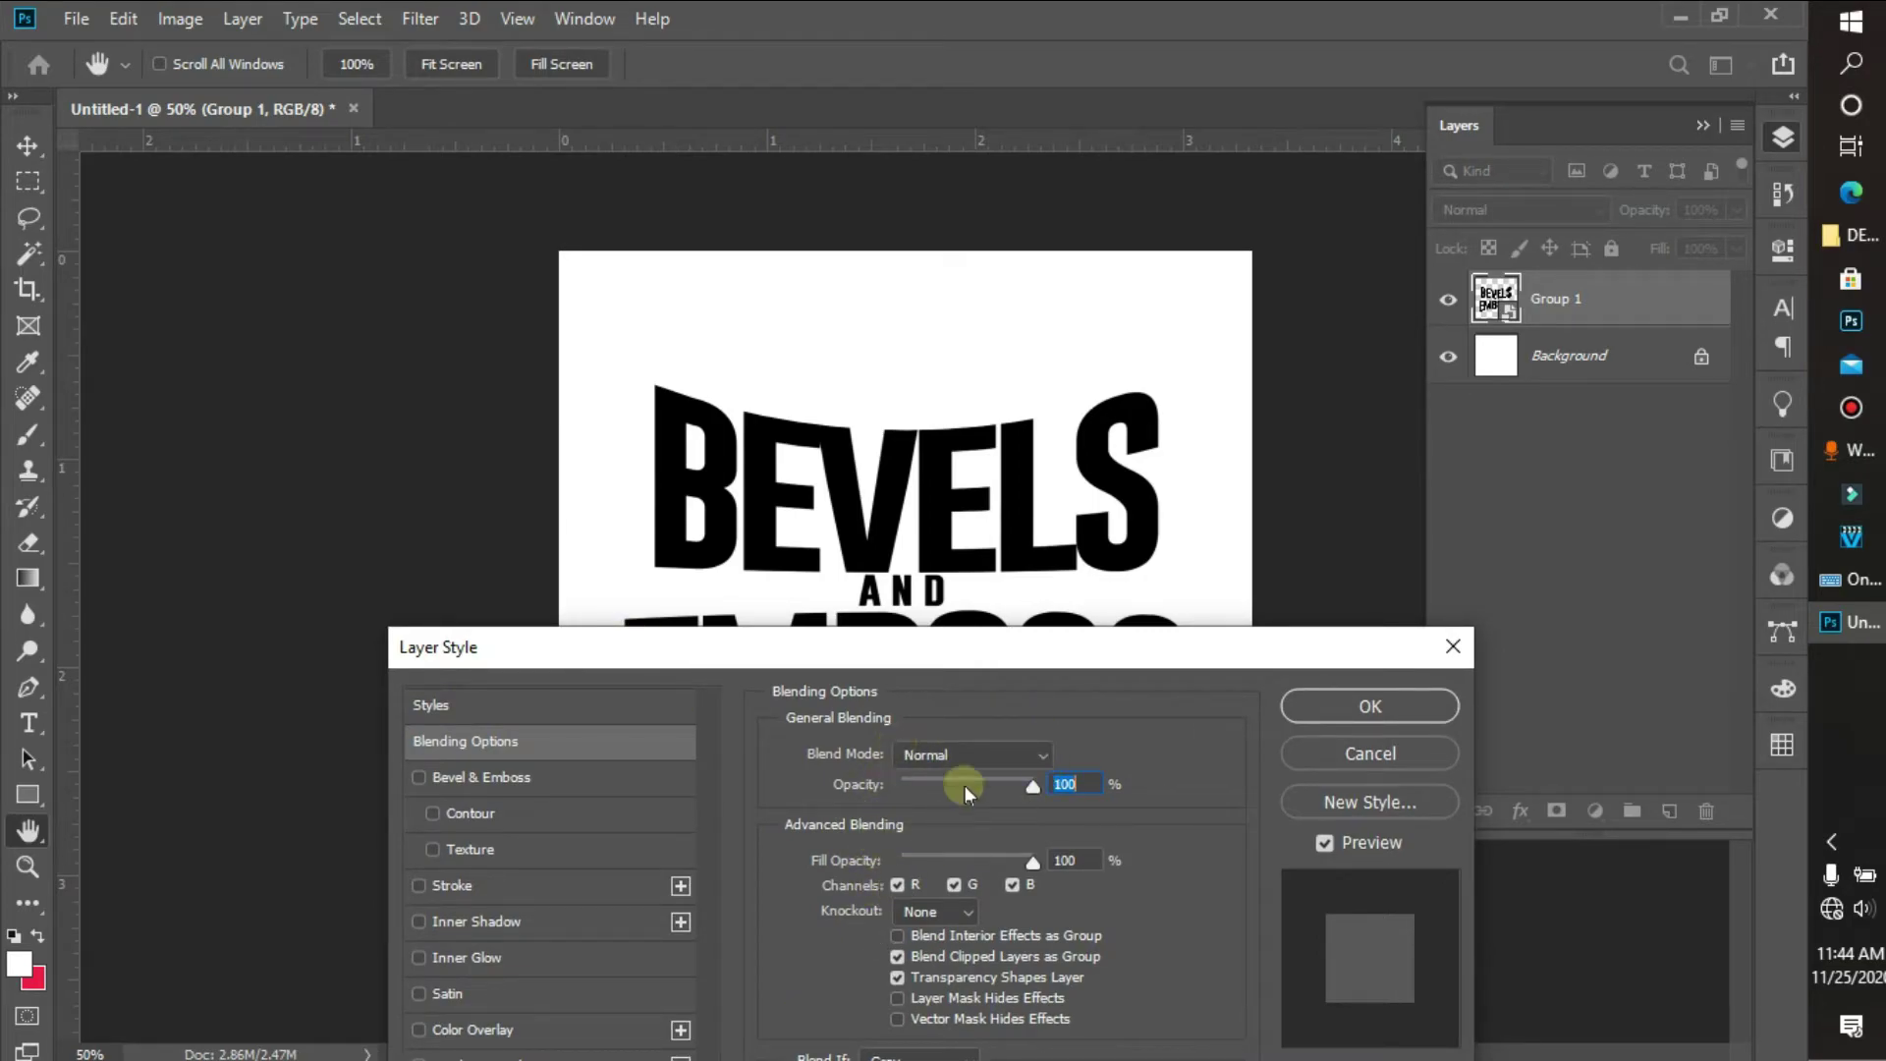
left_click(481, 777)
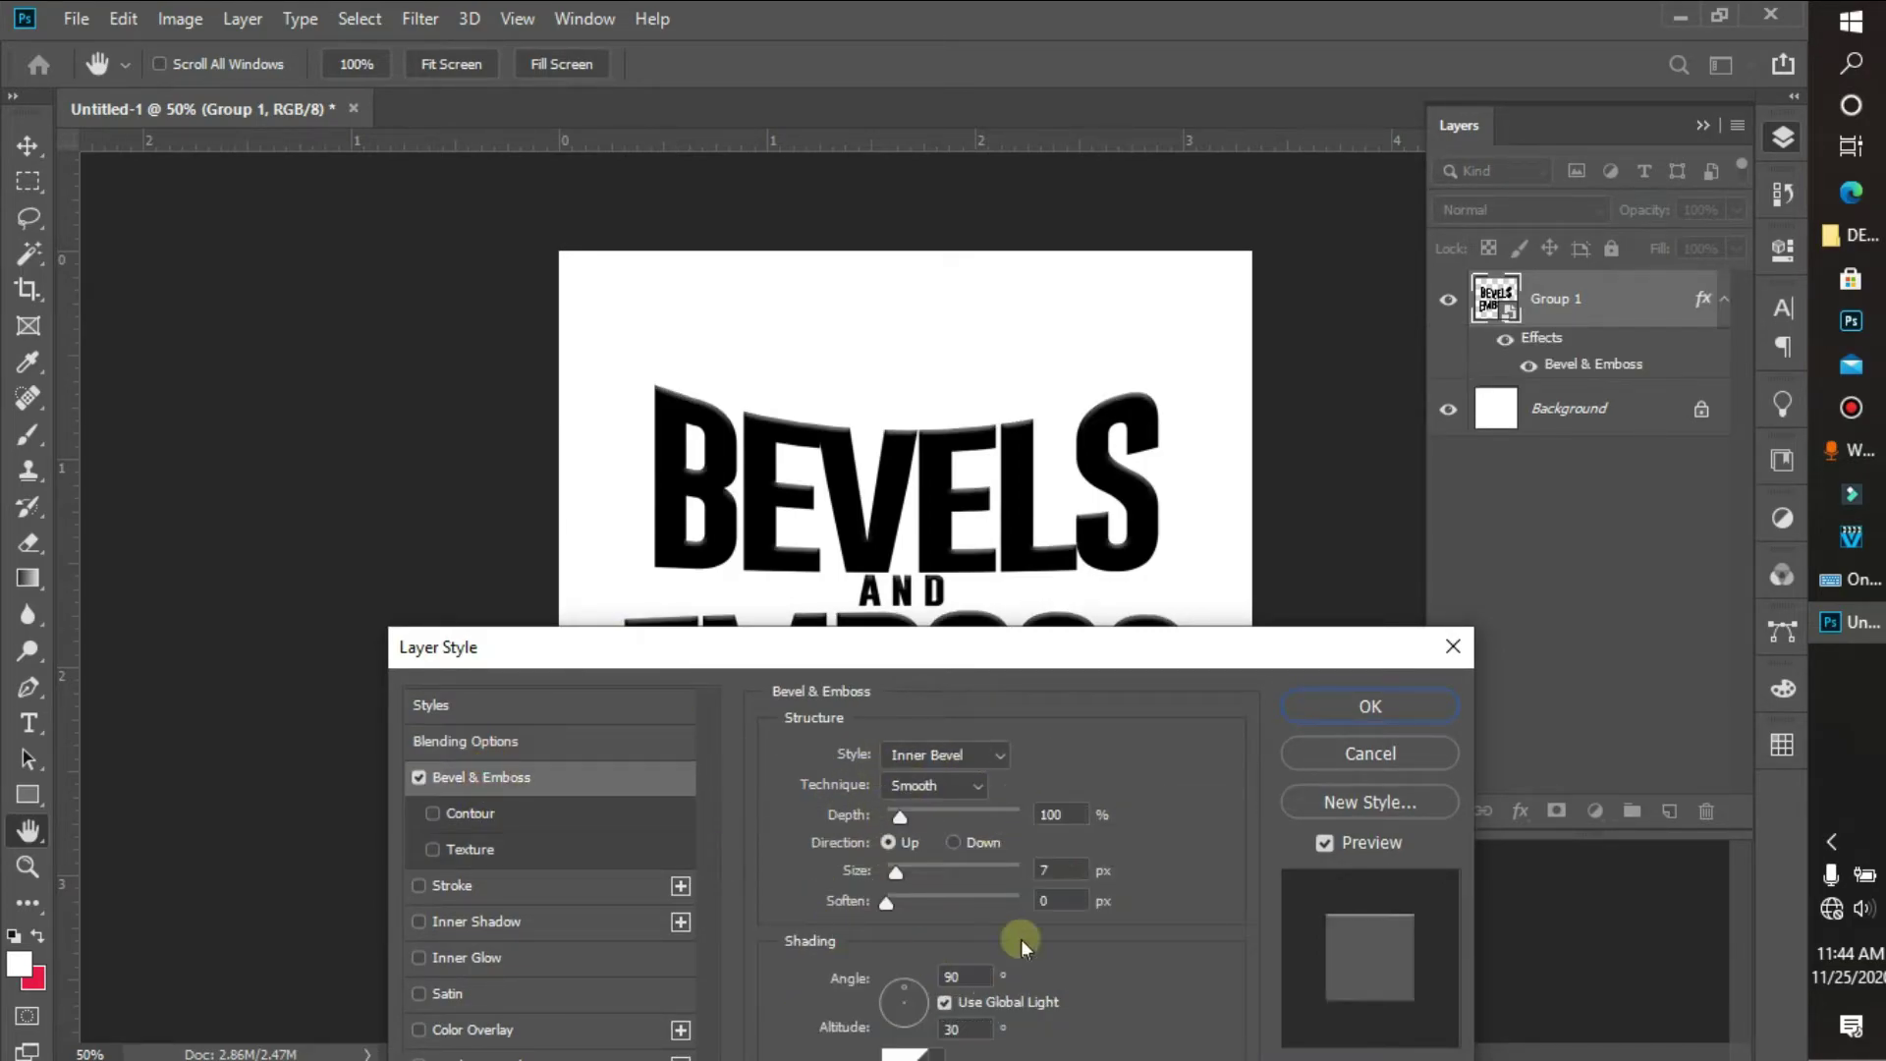
left_click_drag(816, 653, 1379, 287)
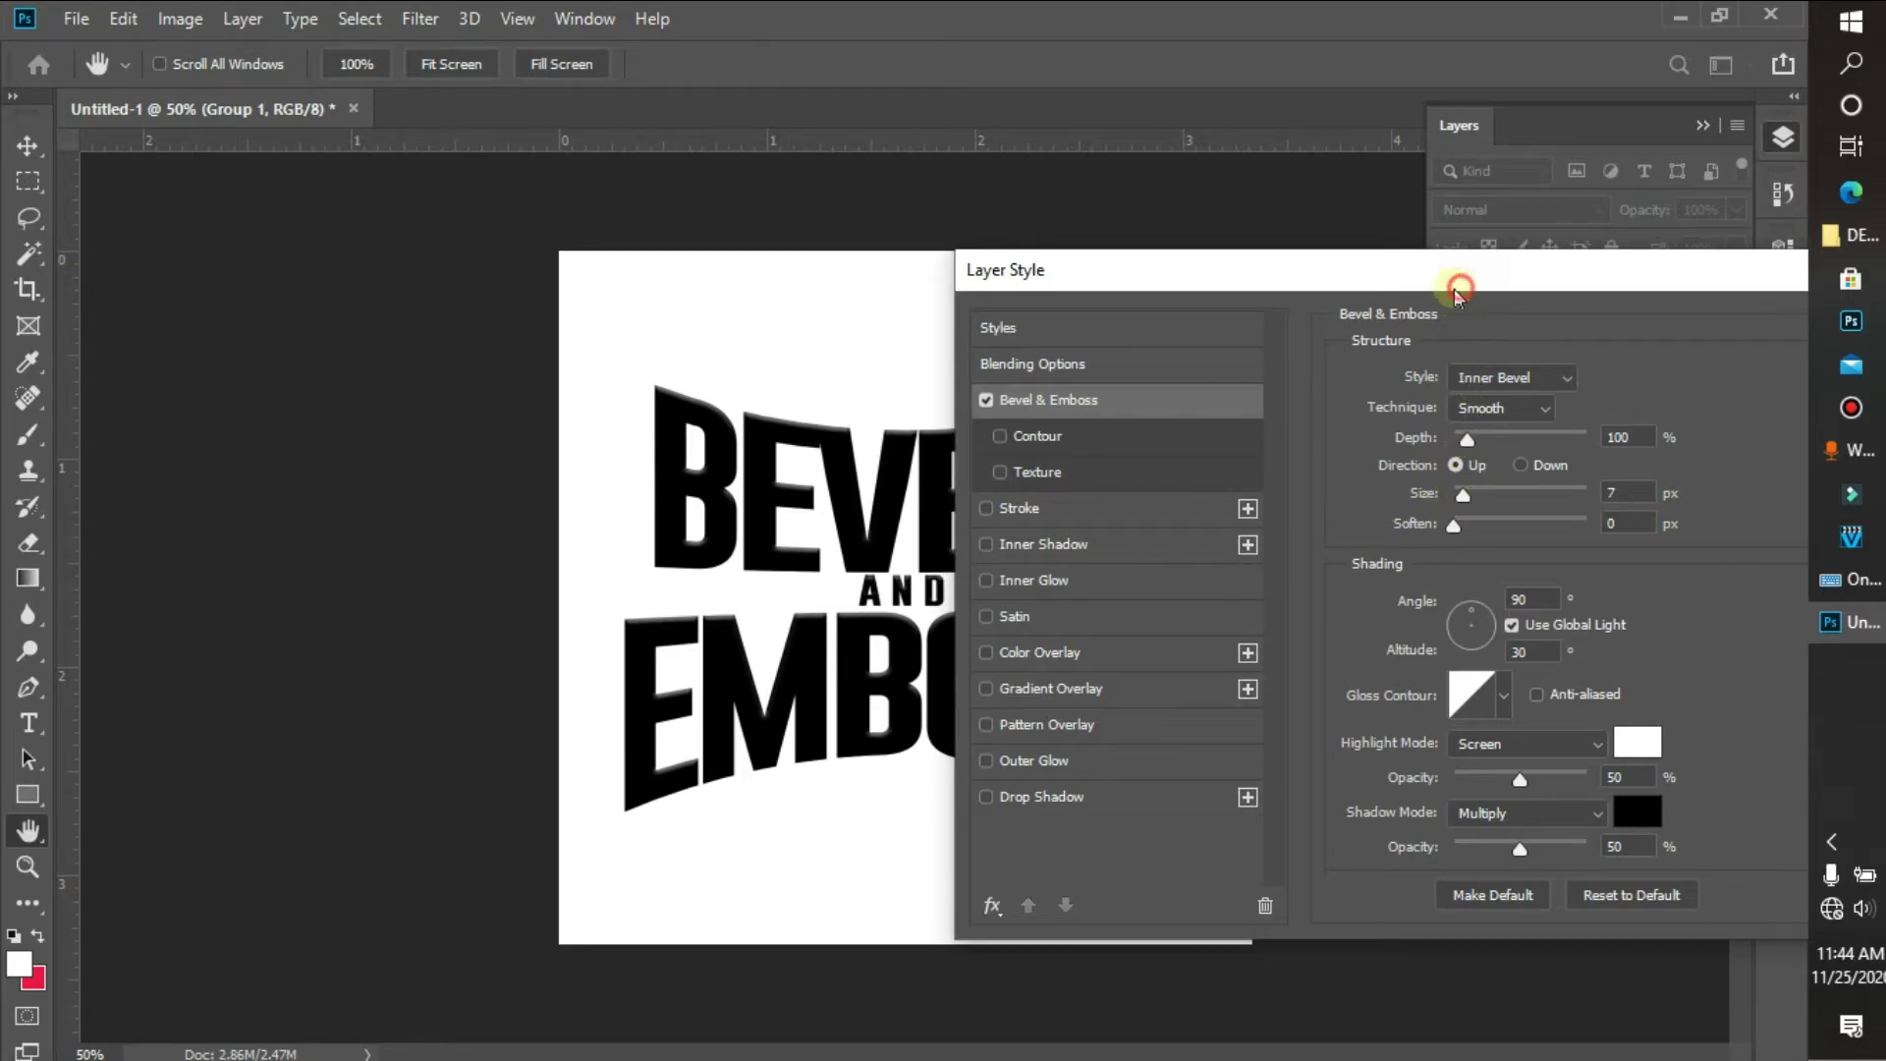
left_click_drag(1465, 287, 960, 421)
left_click(1507, 407)
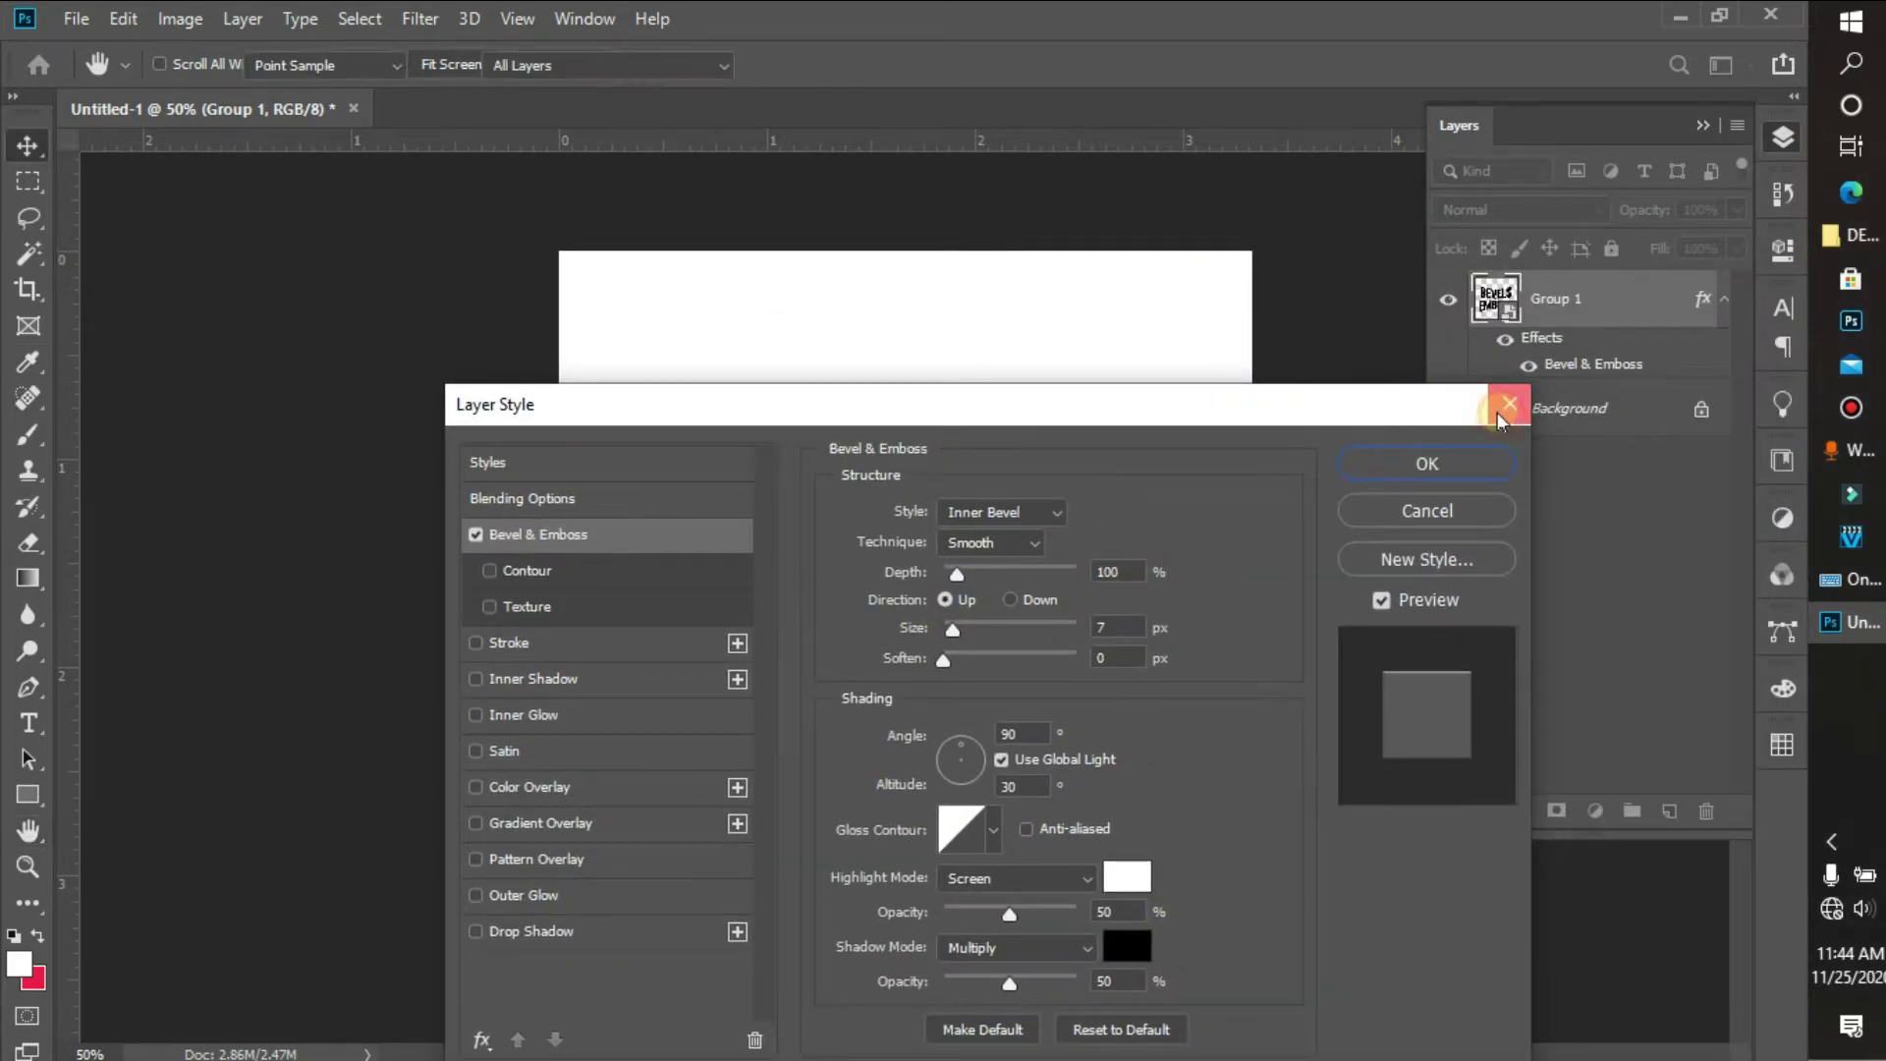
Give Group 1 a dark red #940000 Color Overlay and a 7 px Inner Bevel & Emboss.
right_click(1552, 310)
left_click(1356, 57)
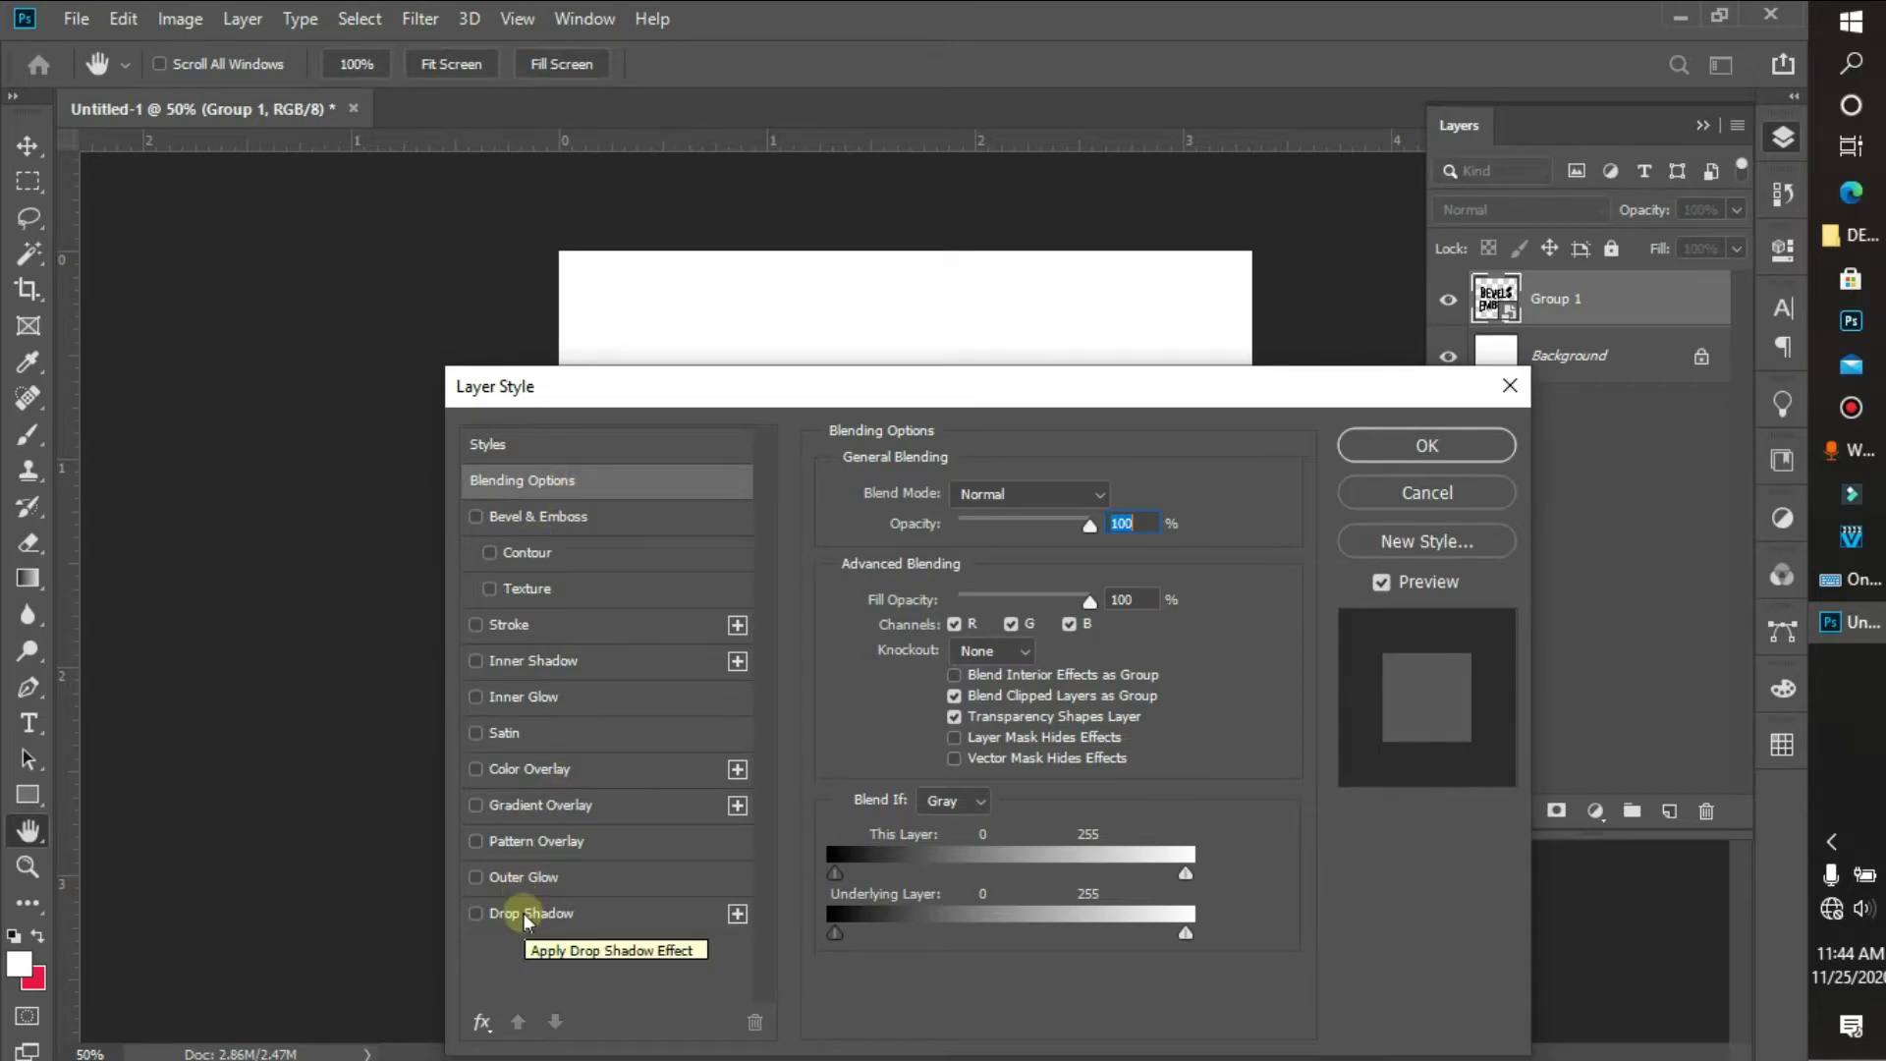
left_click(548, 776)
left_click_drag(649, 390, 1104, 548)
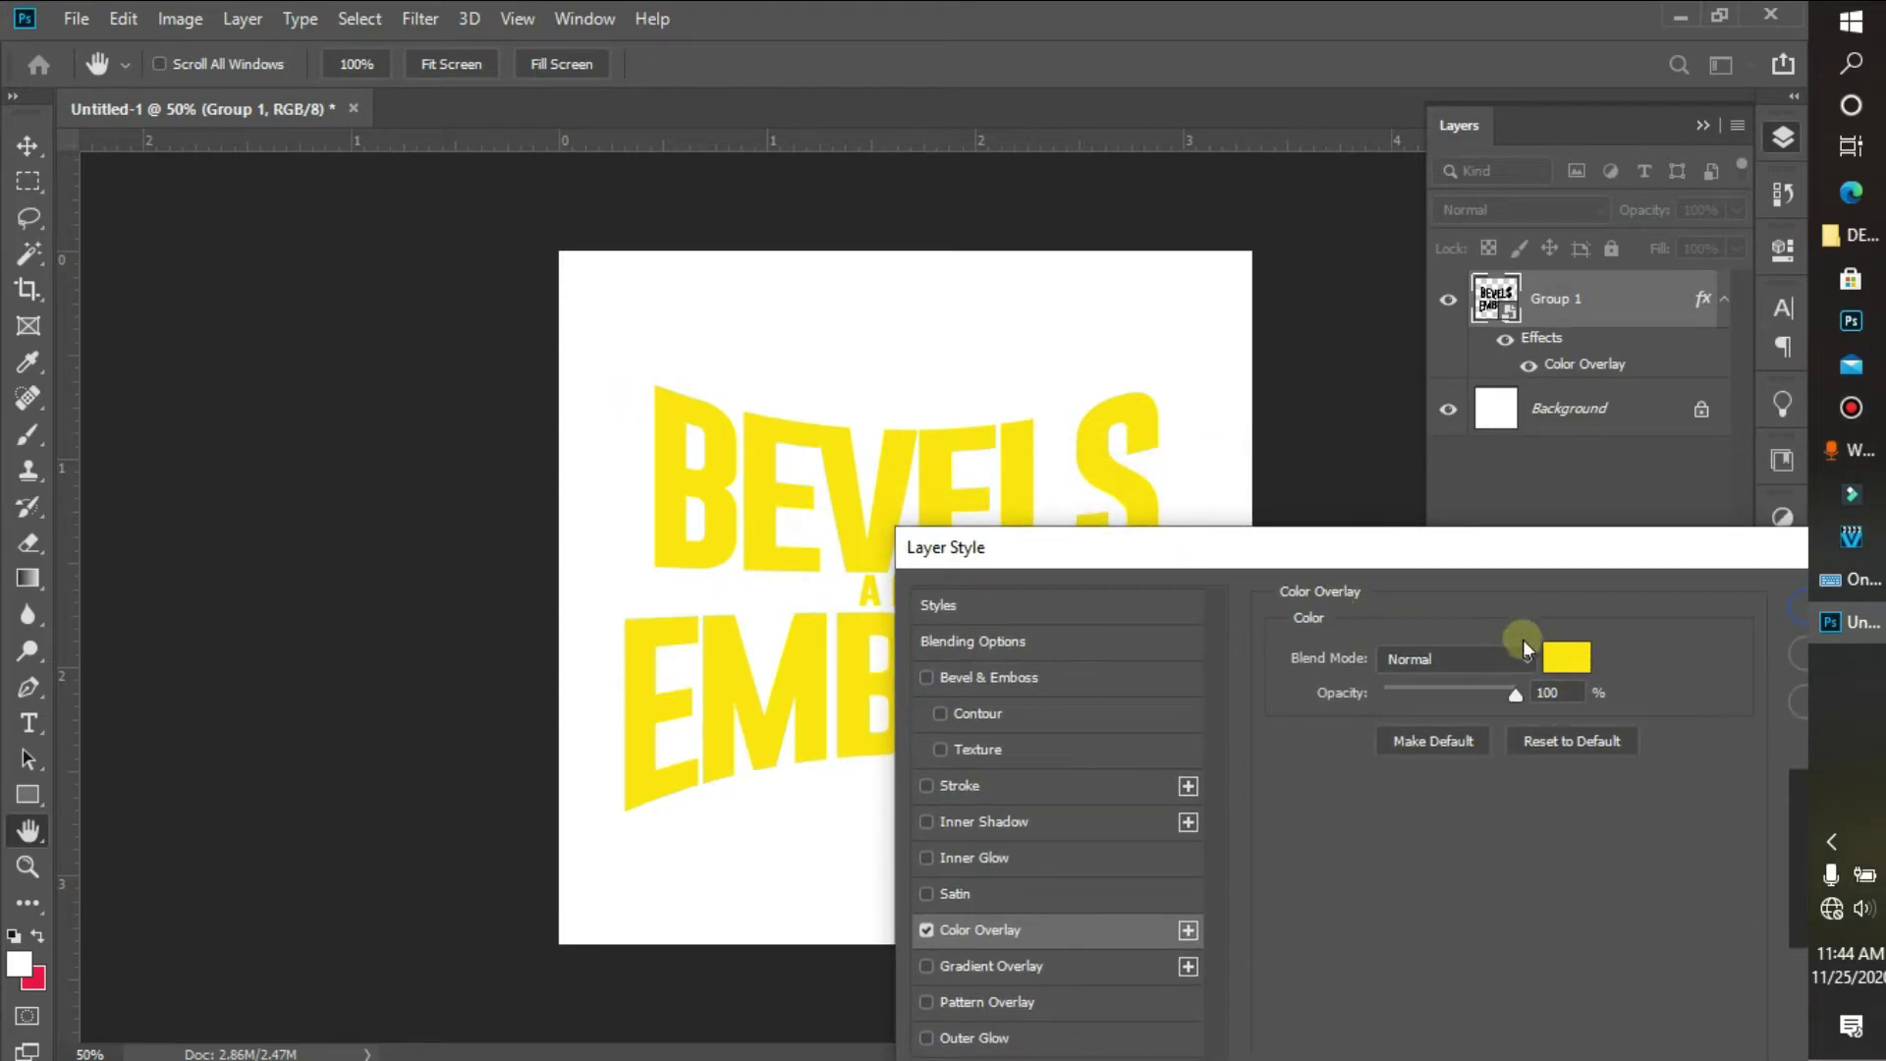
left_click(1567, 656)
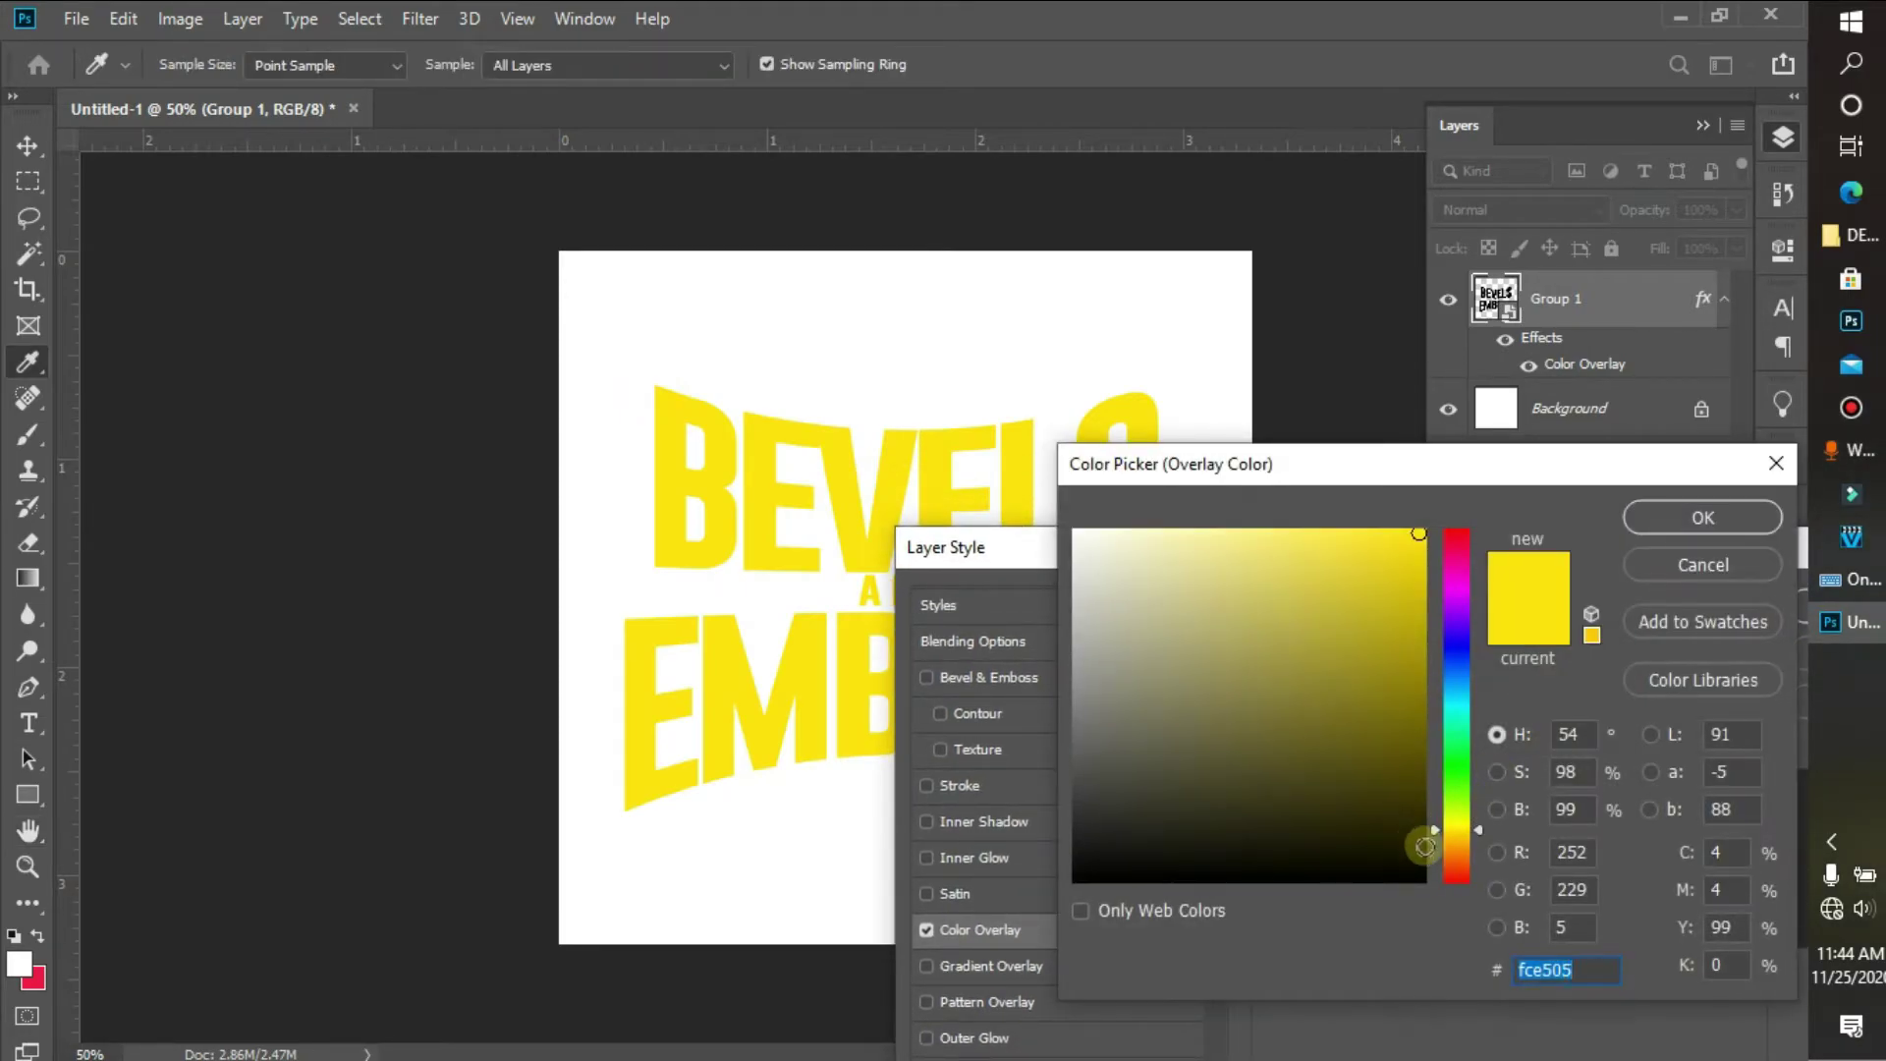
left_click_drag(1454, 835, 1452, 919)
mouse_move(1321, 779)
left_mouse_down()
mouse_move(1483, 716)
mouse_move(1500, 676)
left_mouse_up()
left_click(1702, 517)
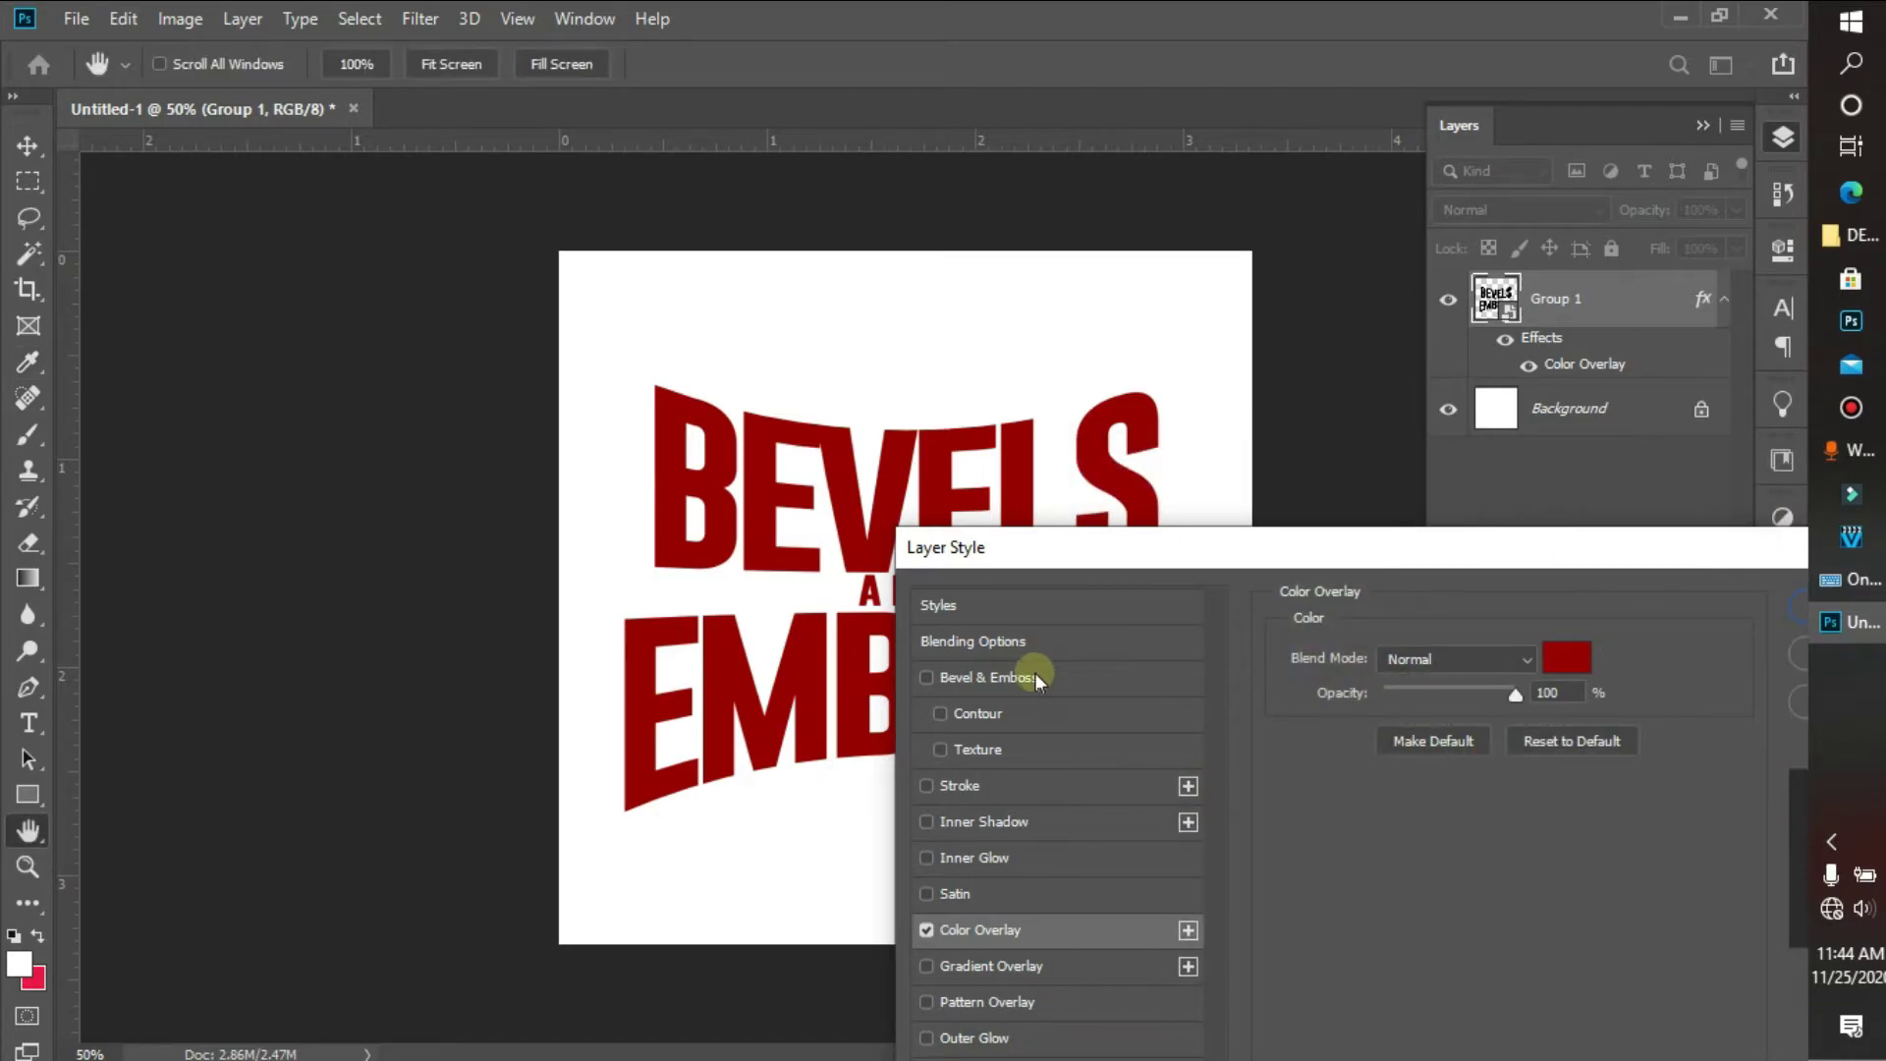
left_click(1035, 677)
left_click_drag(1066, 556, 1110, 485)
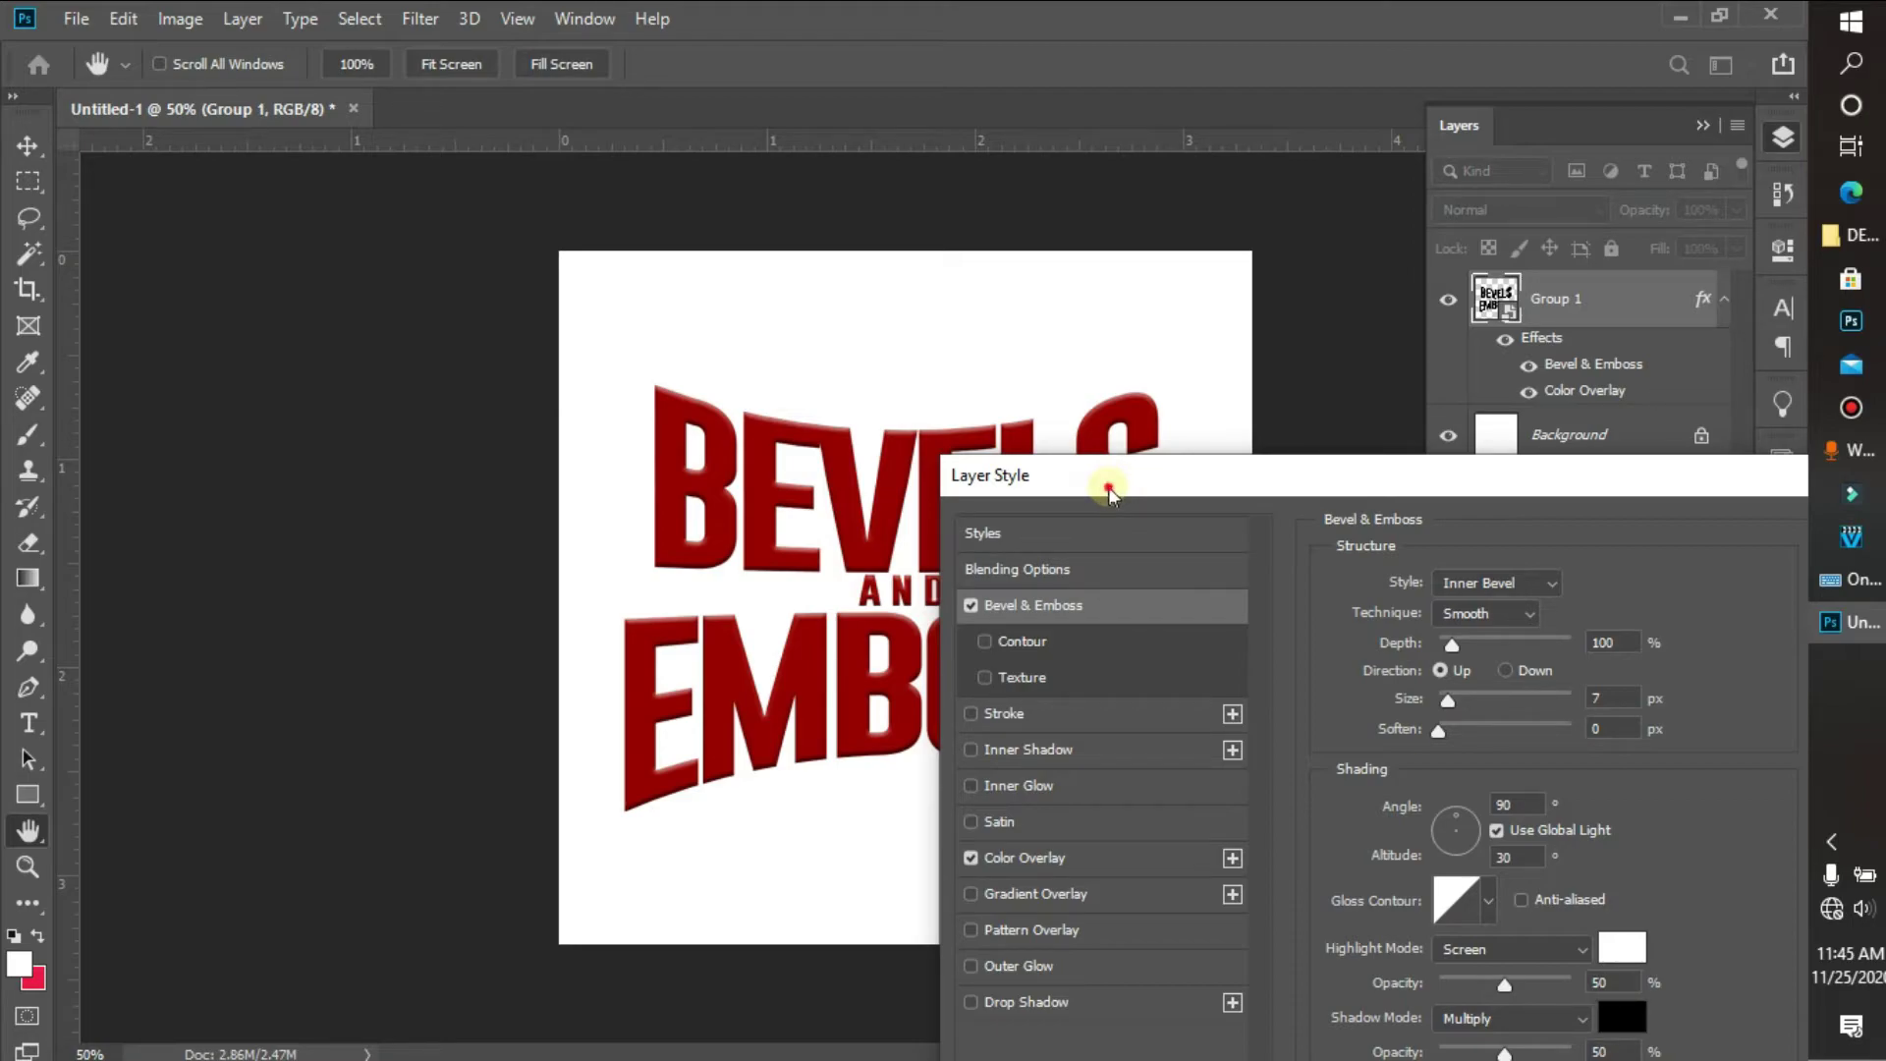
Raise the bevel depth to 1000%, keep size at 7 px, highlight opacity 100%, shadow opacity 17%.
left_click_drag(1108, 486, 1221, 447)
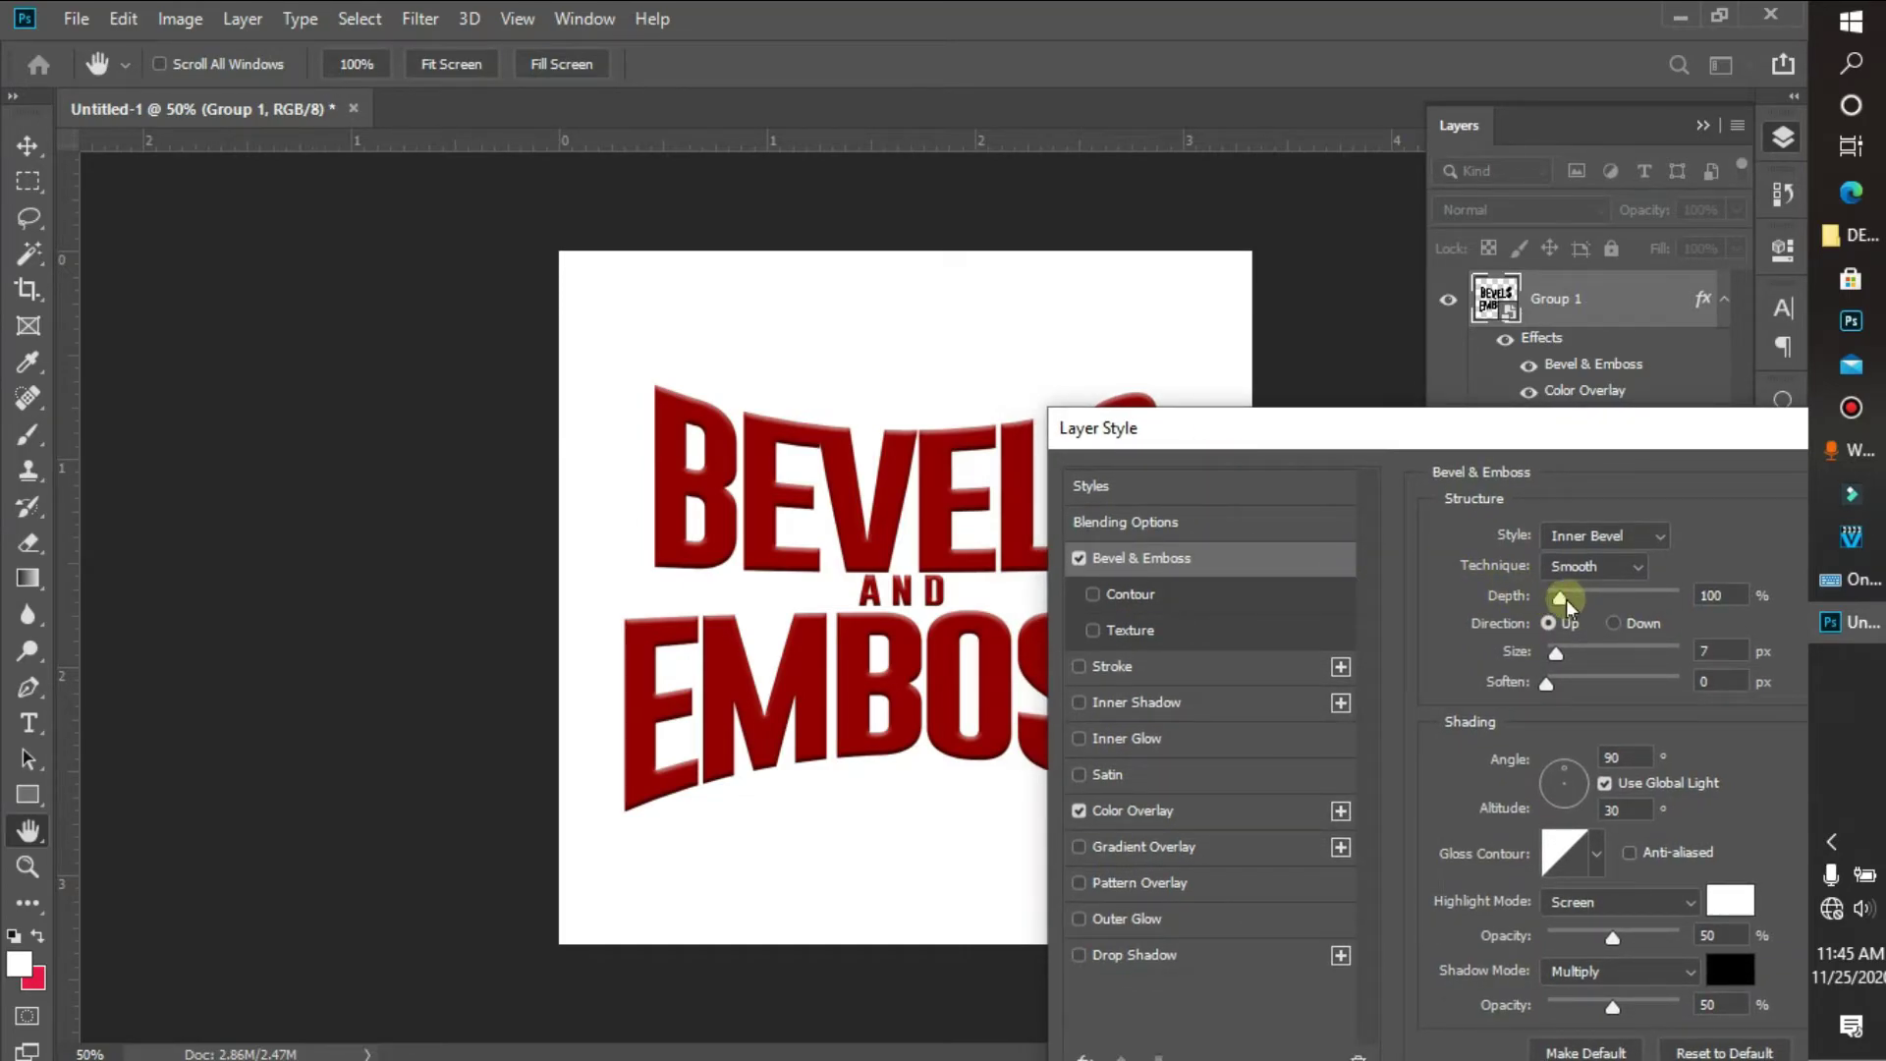
left_click_drag(1561, 595, 1568, 595)
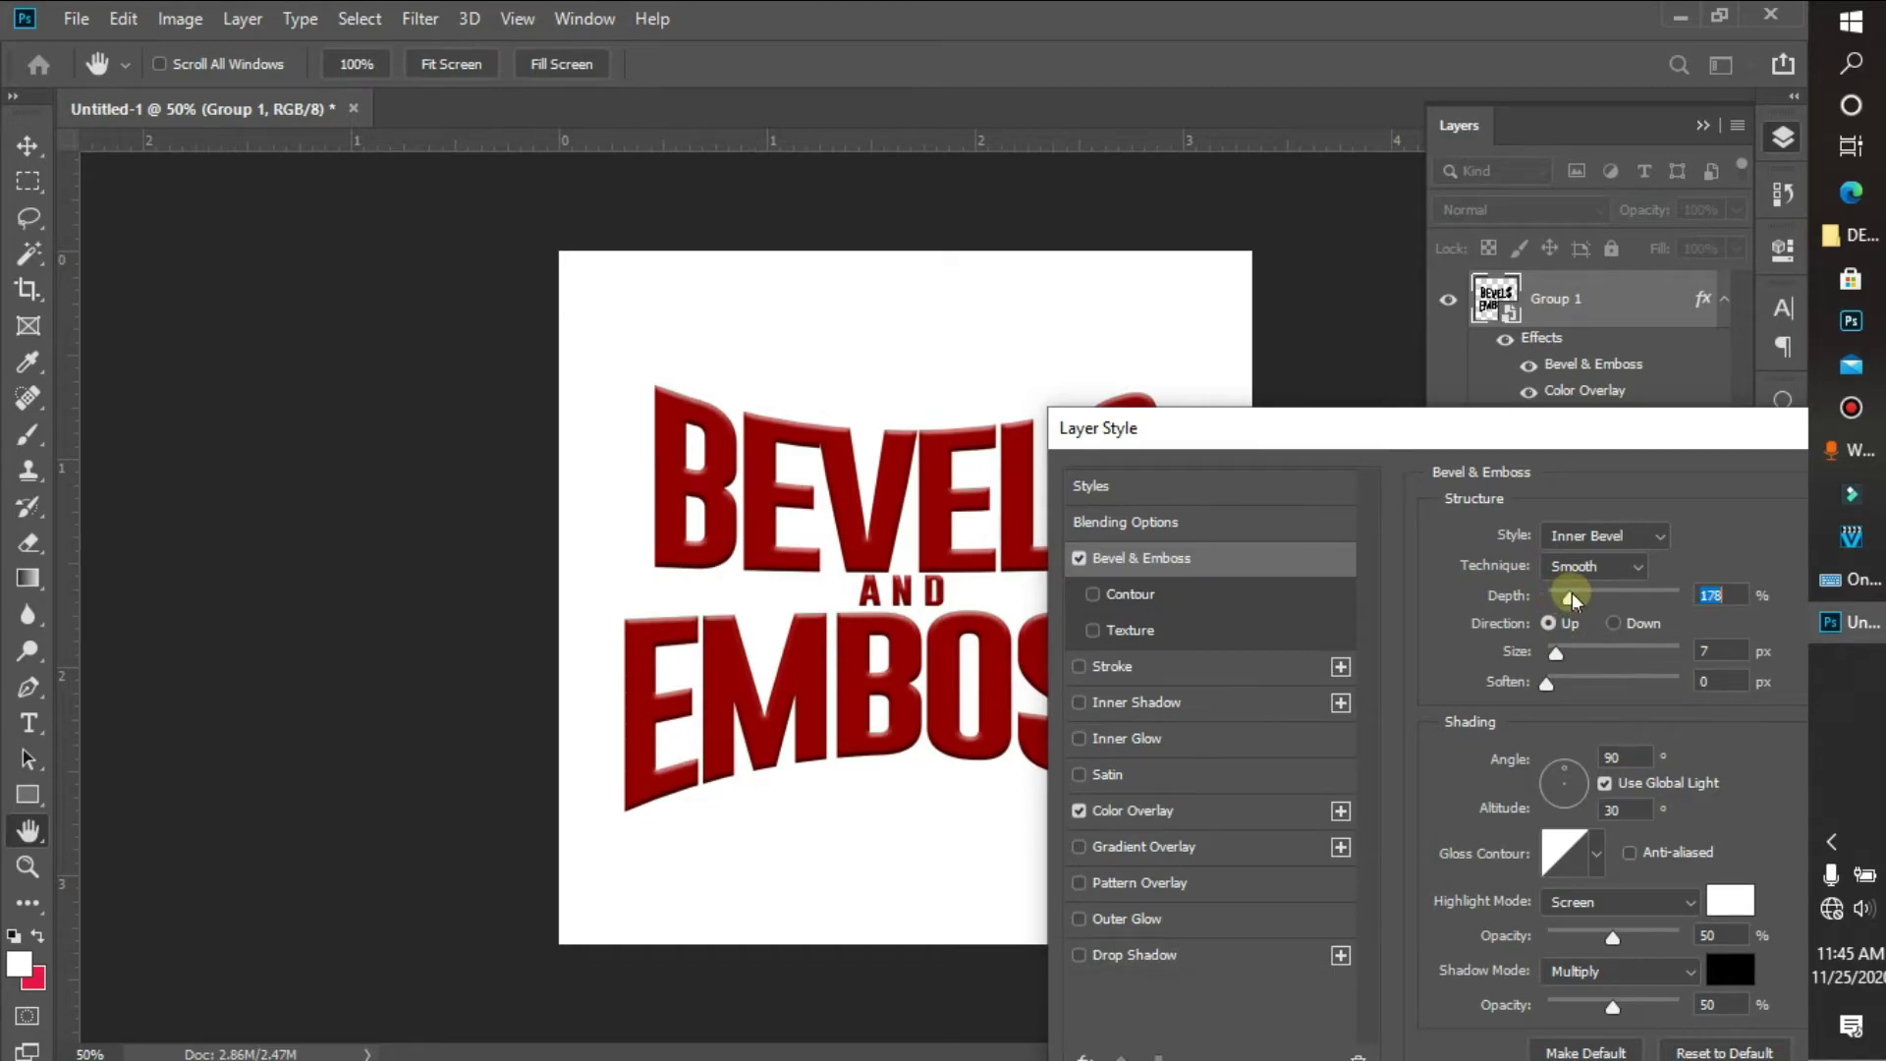
left_click_drag(1572, 592, 1674, 591)
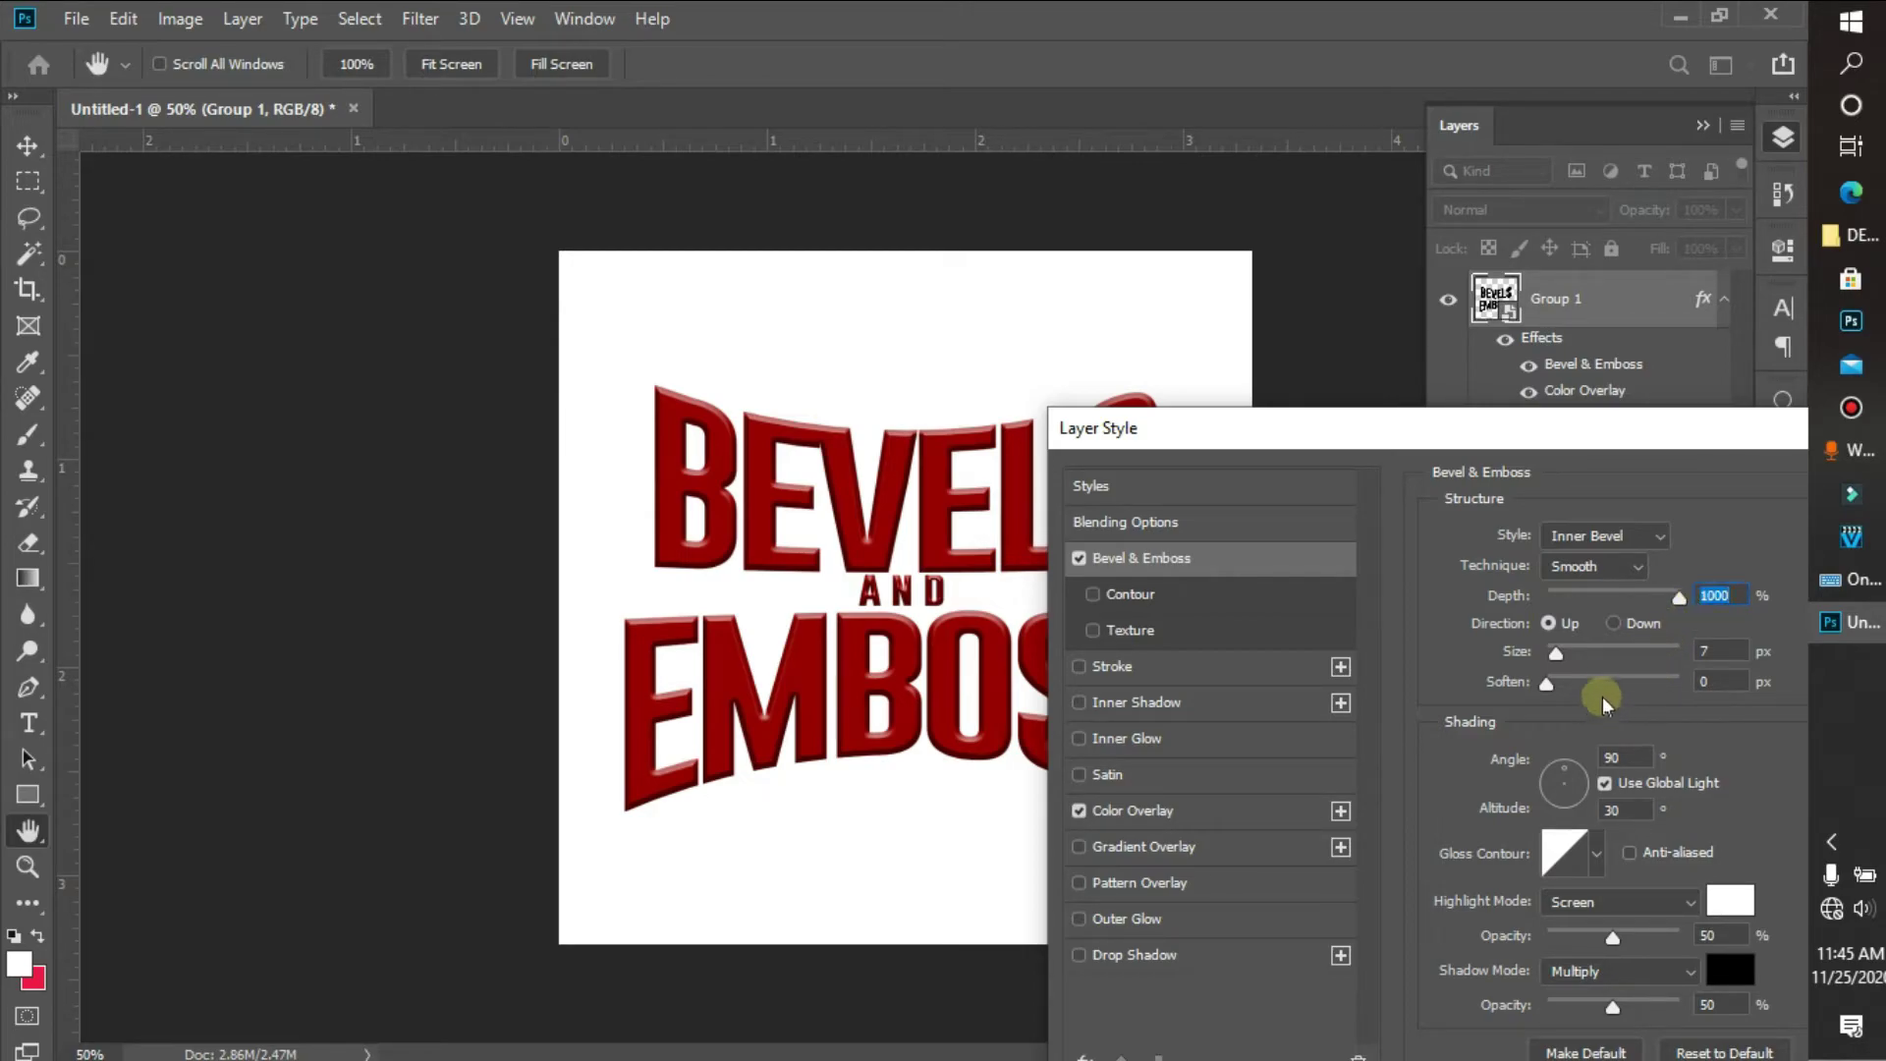
left_click(1556, 648)
left_click_drag(1560, 647, 1562, 647)
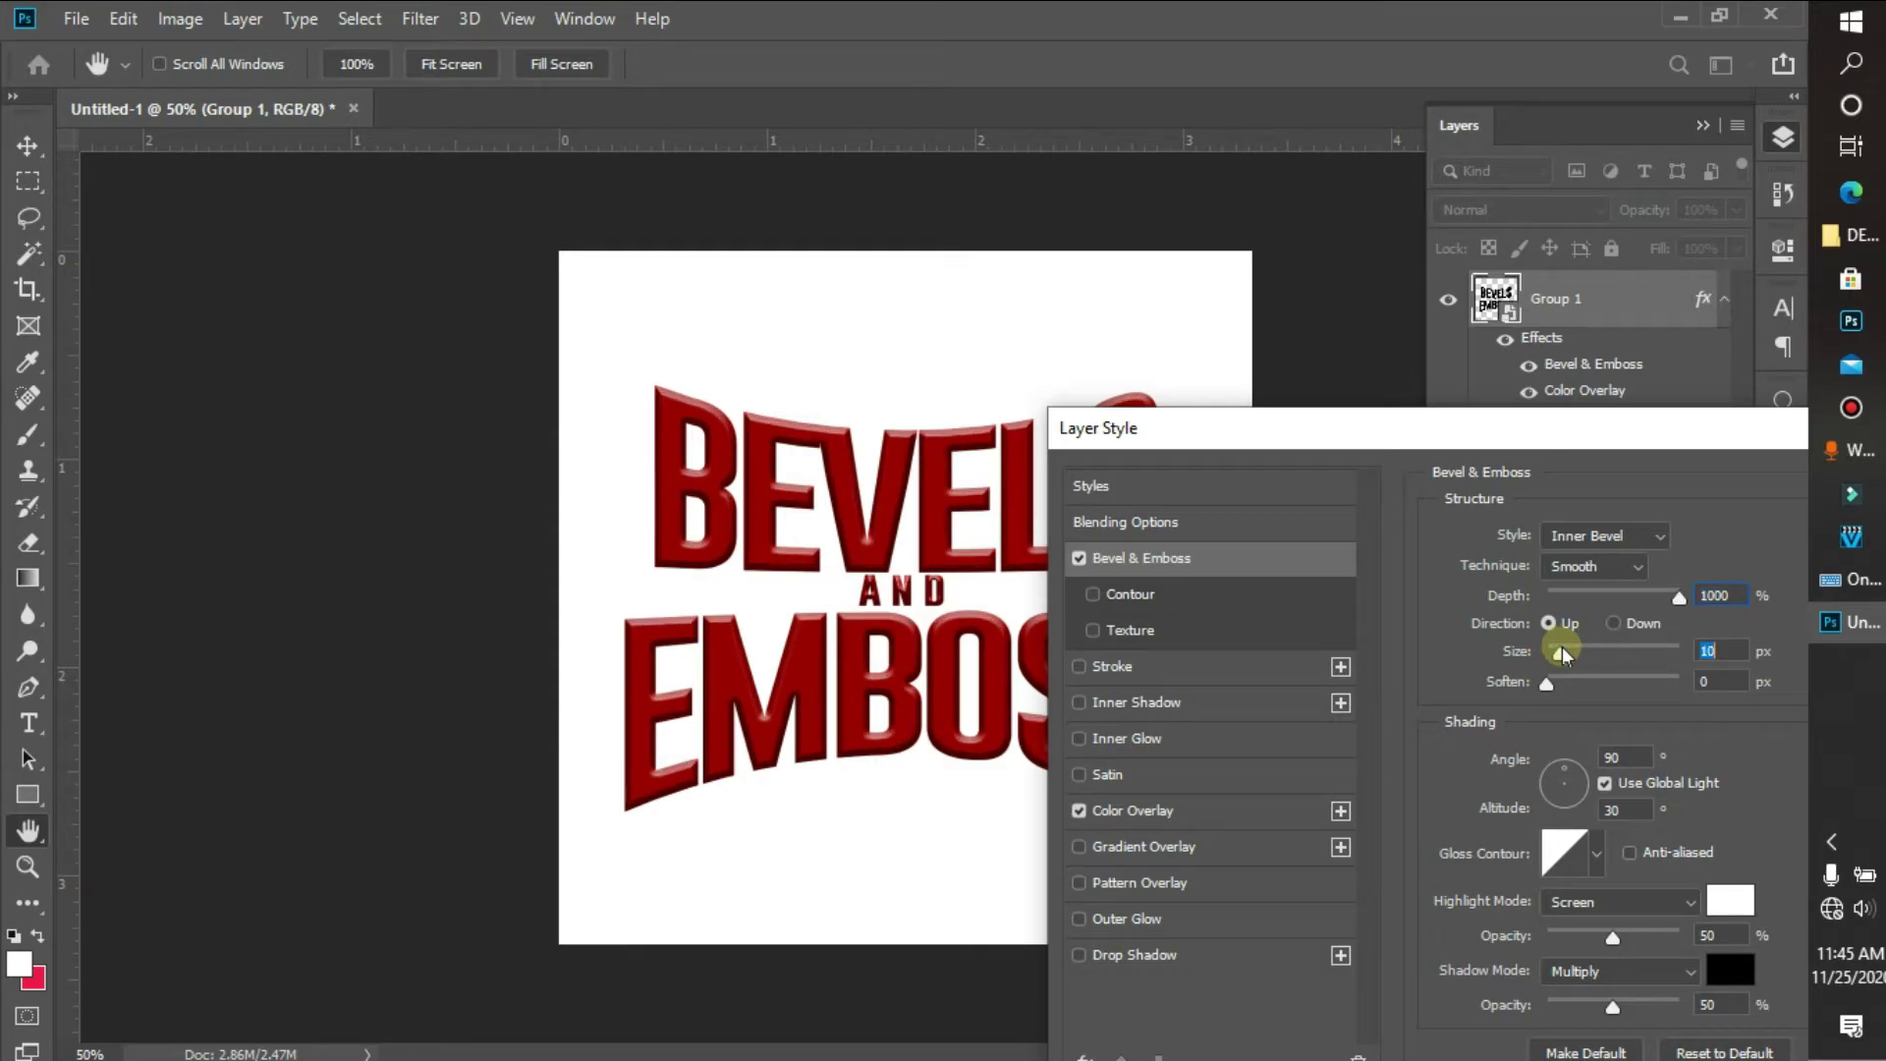
left_click_drag(1561, 650, 1558, 652)
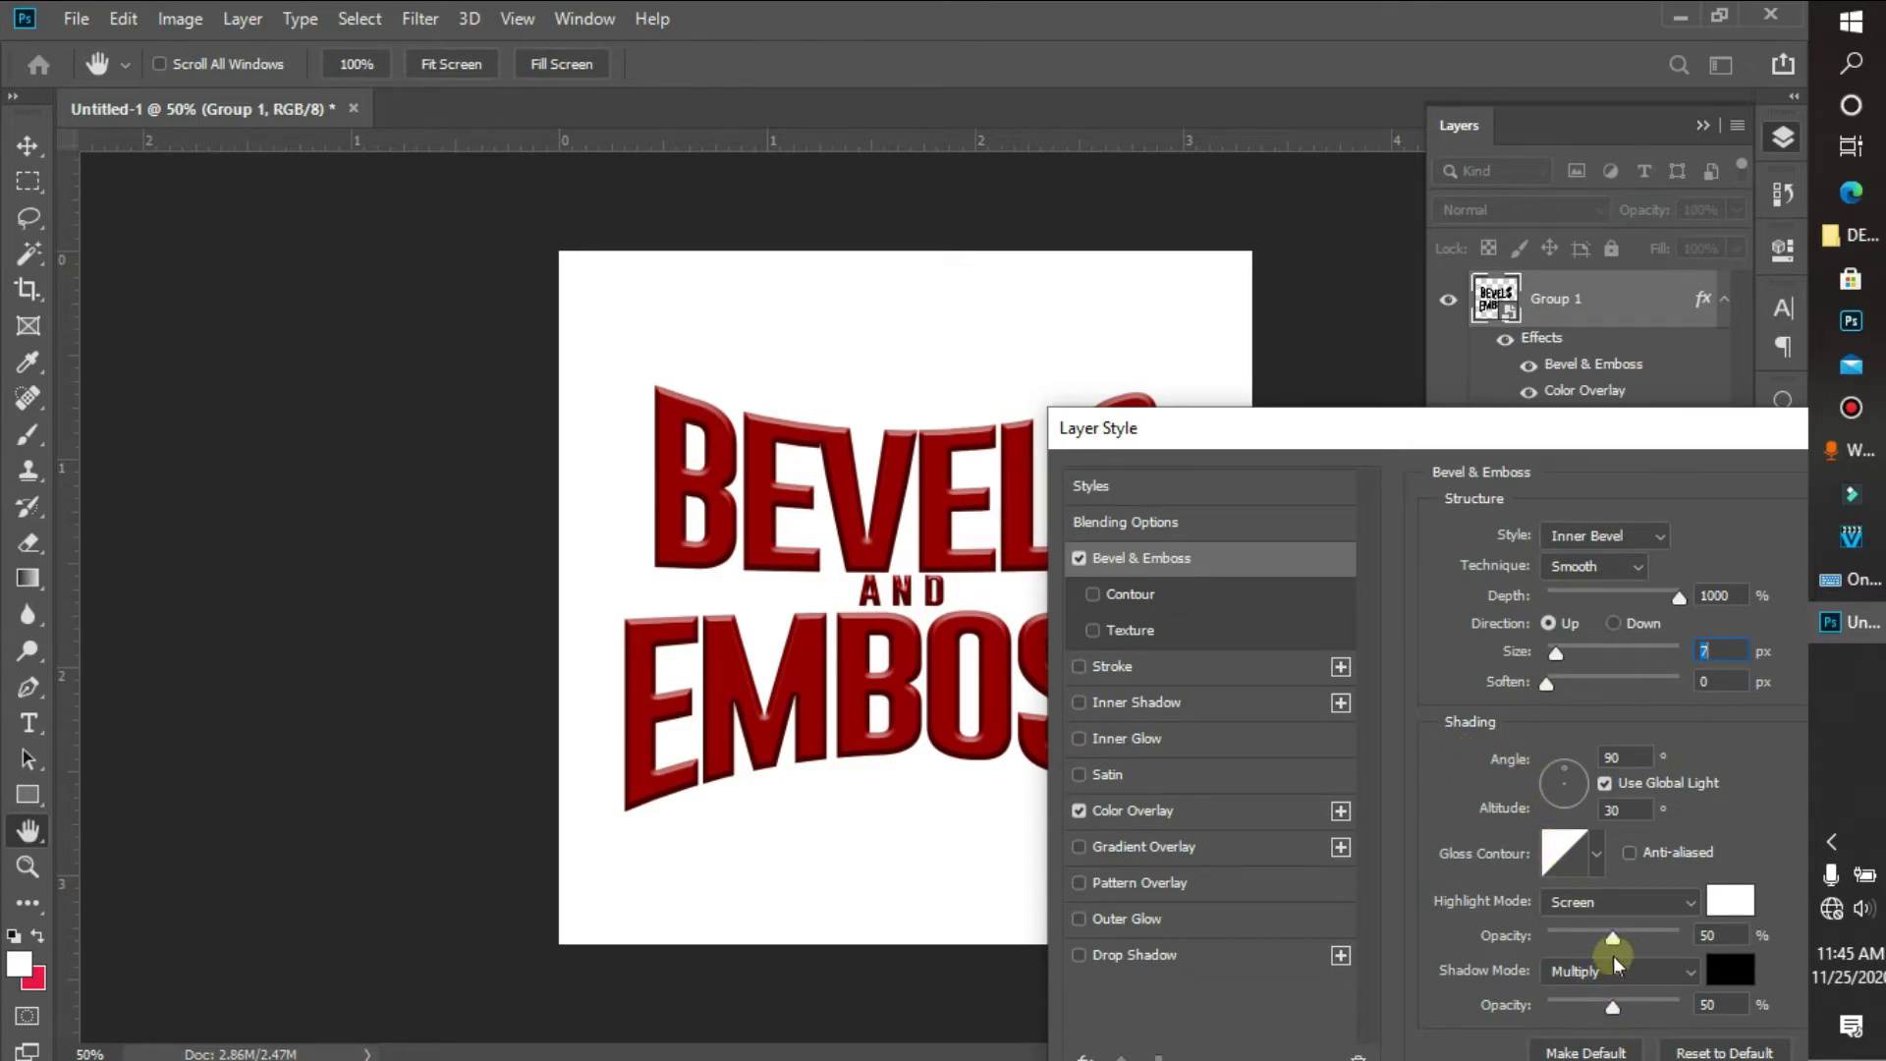
left_click_drag(1605, 936, 1725, 922)
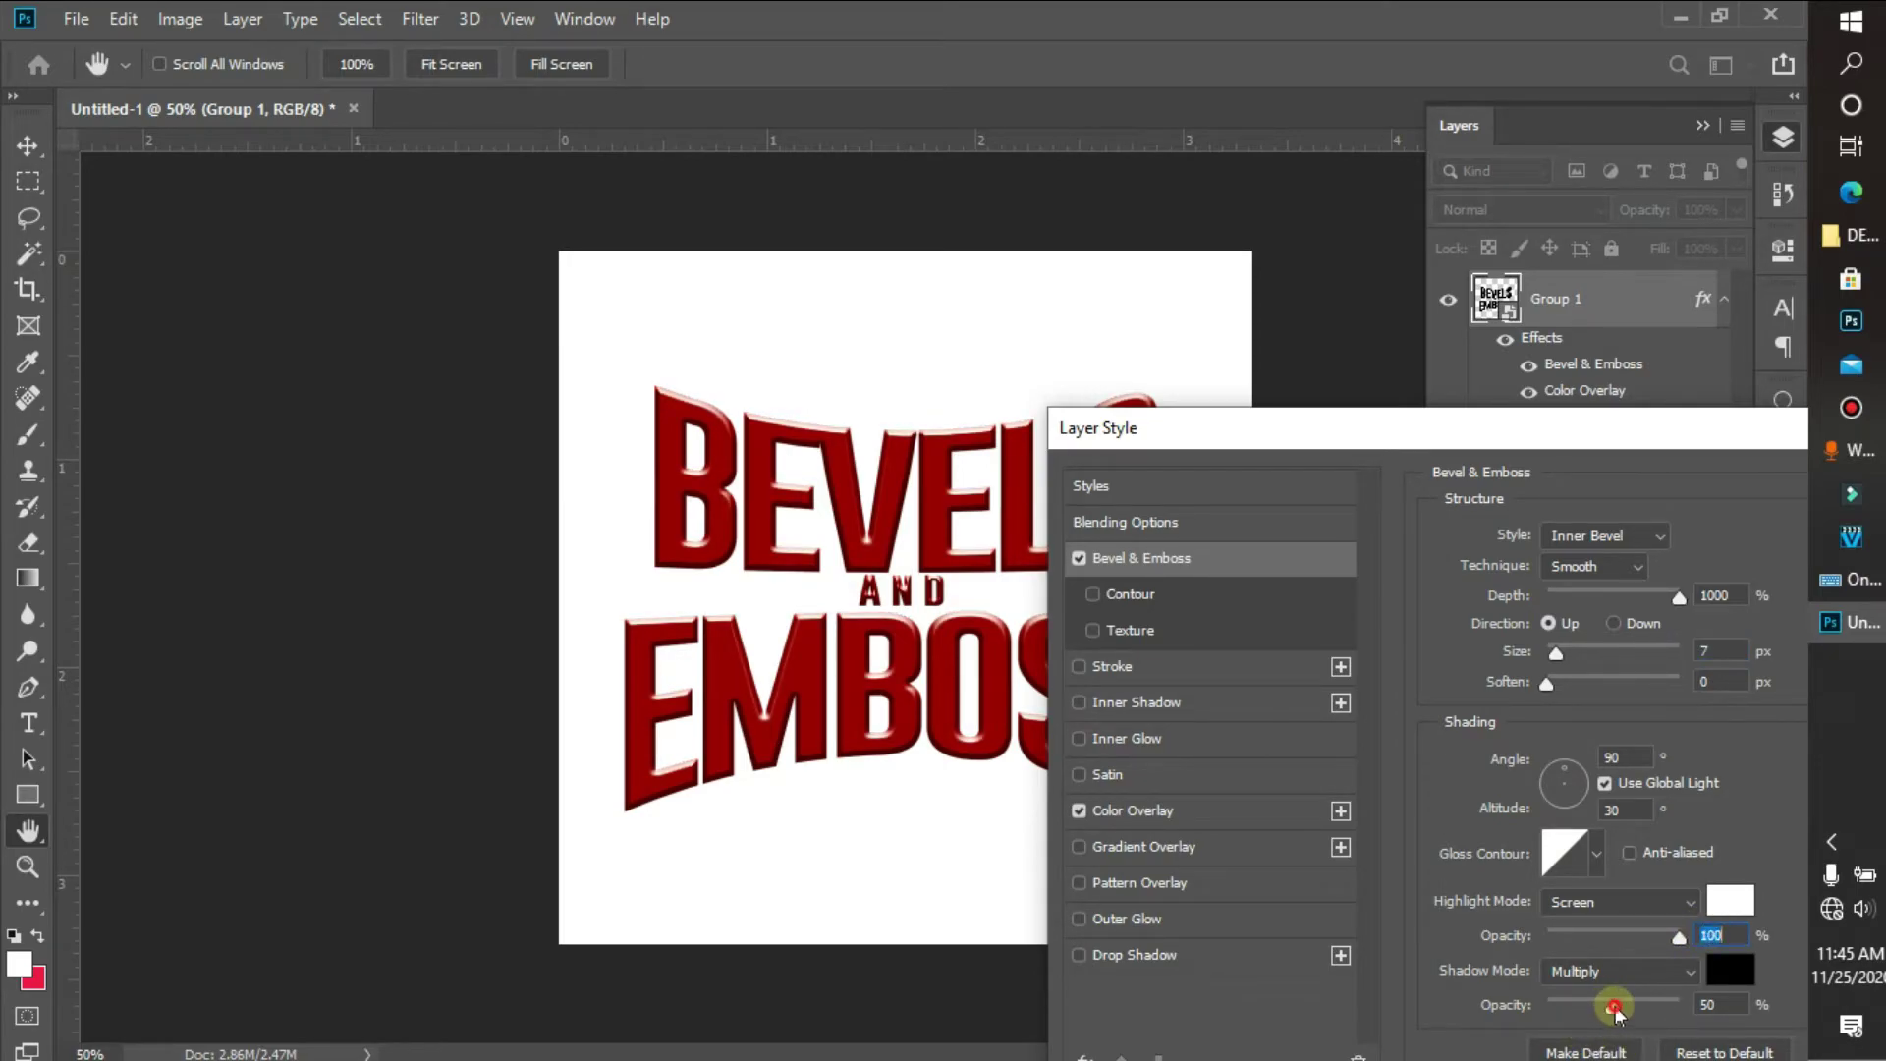
left_click_drag(1612, 1006, 1565, 1004)
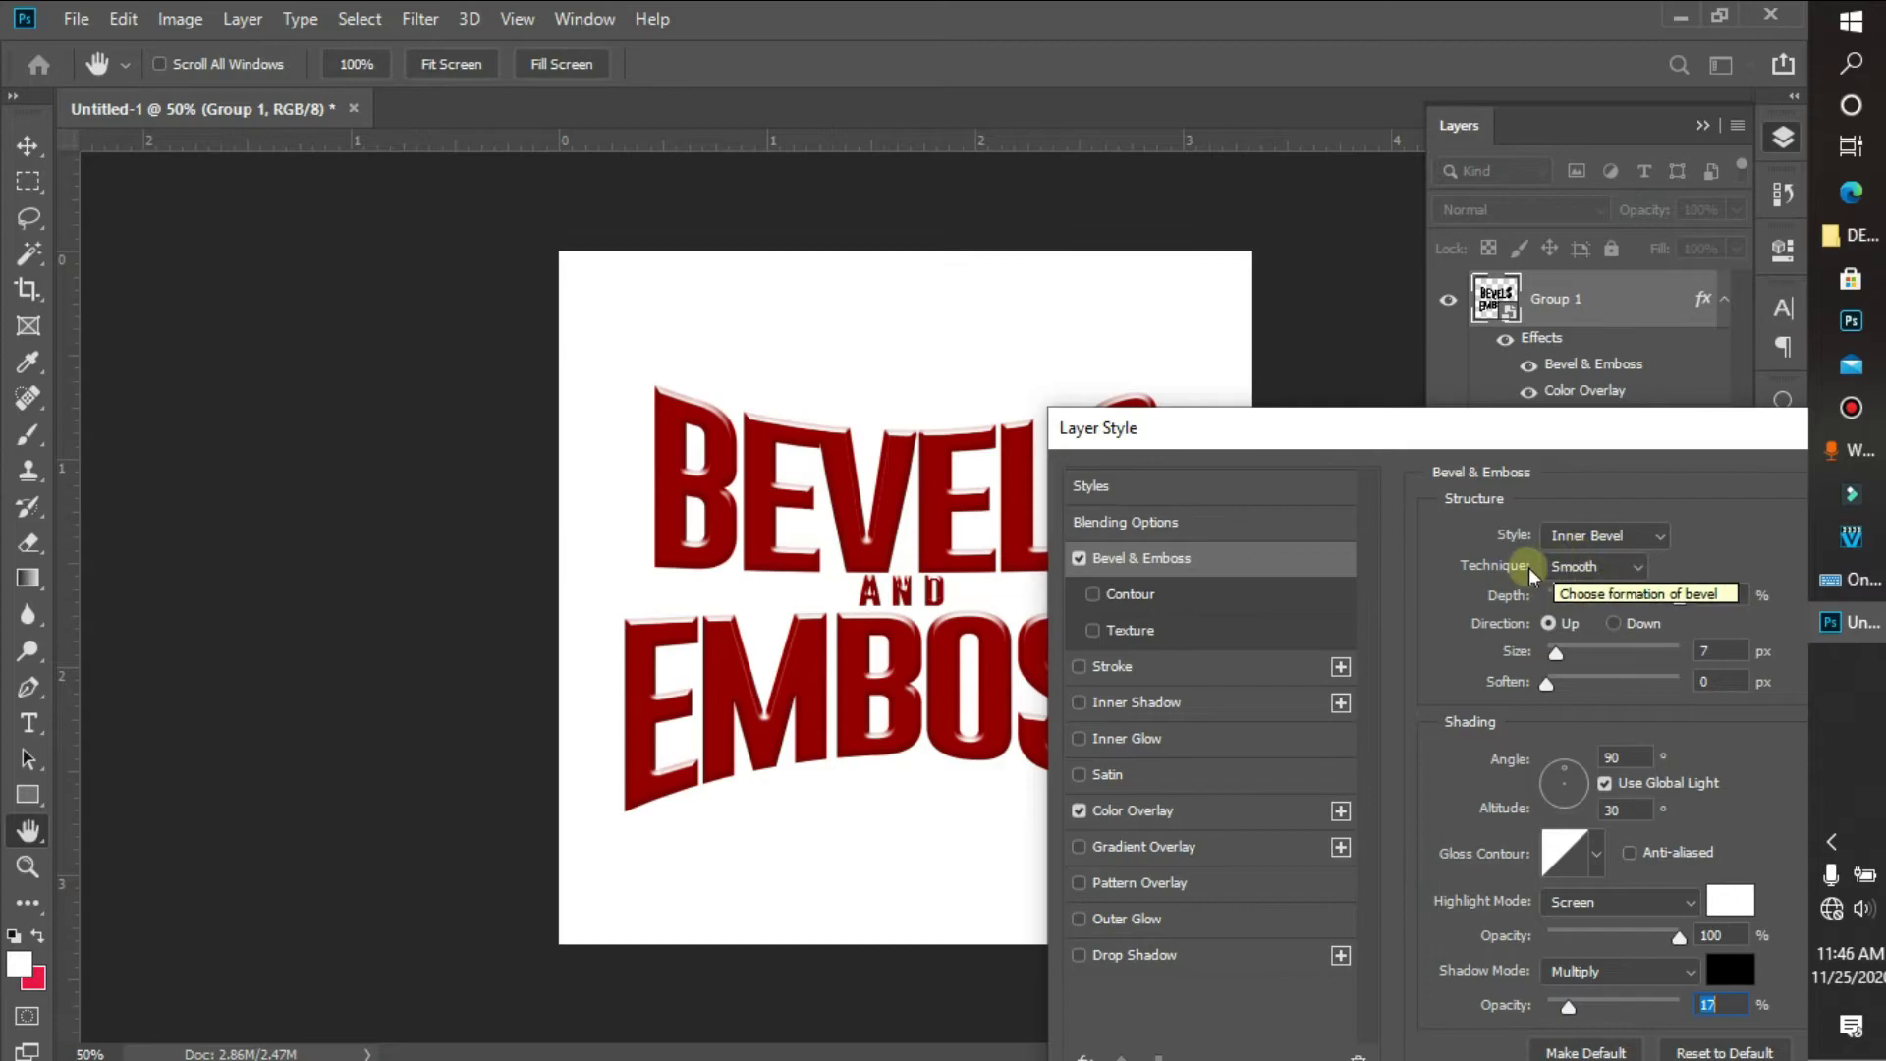
Change the bevel style to Emboss with the direction set to Down.
left_click(1582, 535)
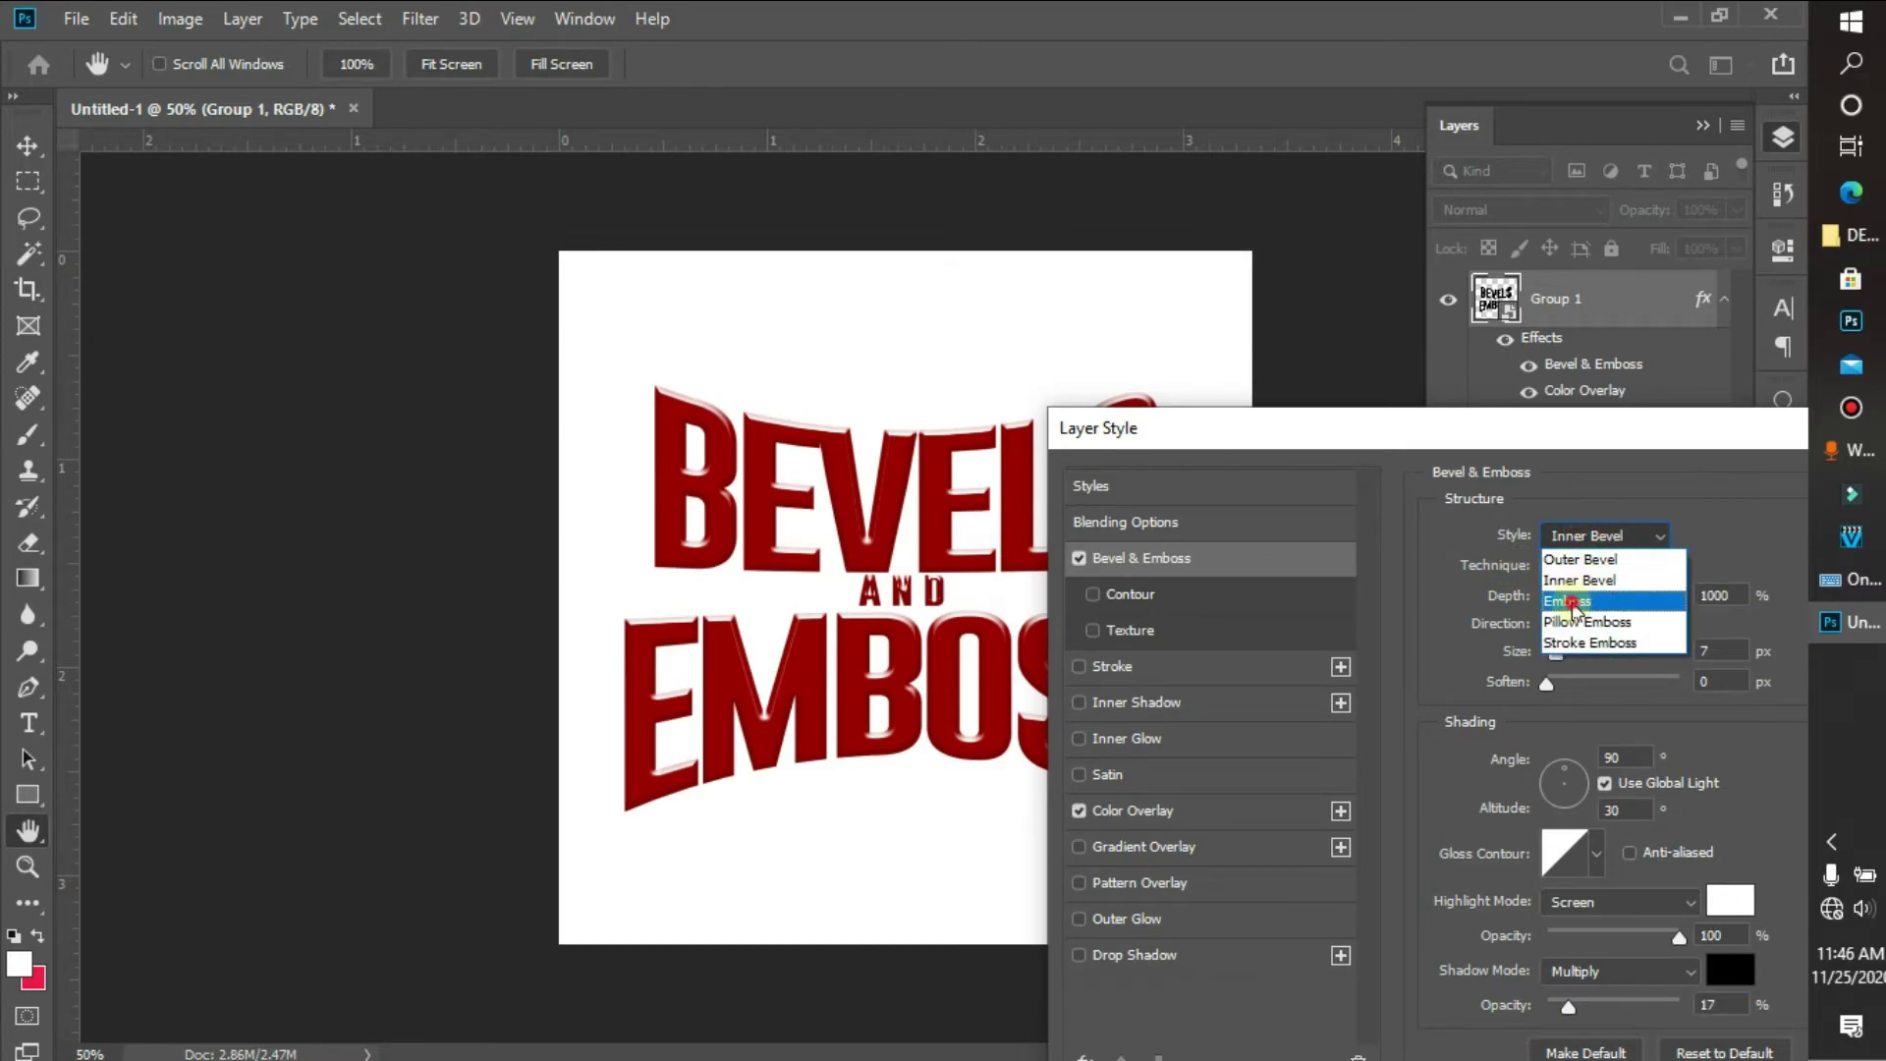
left_click(1570, 600)
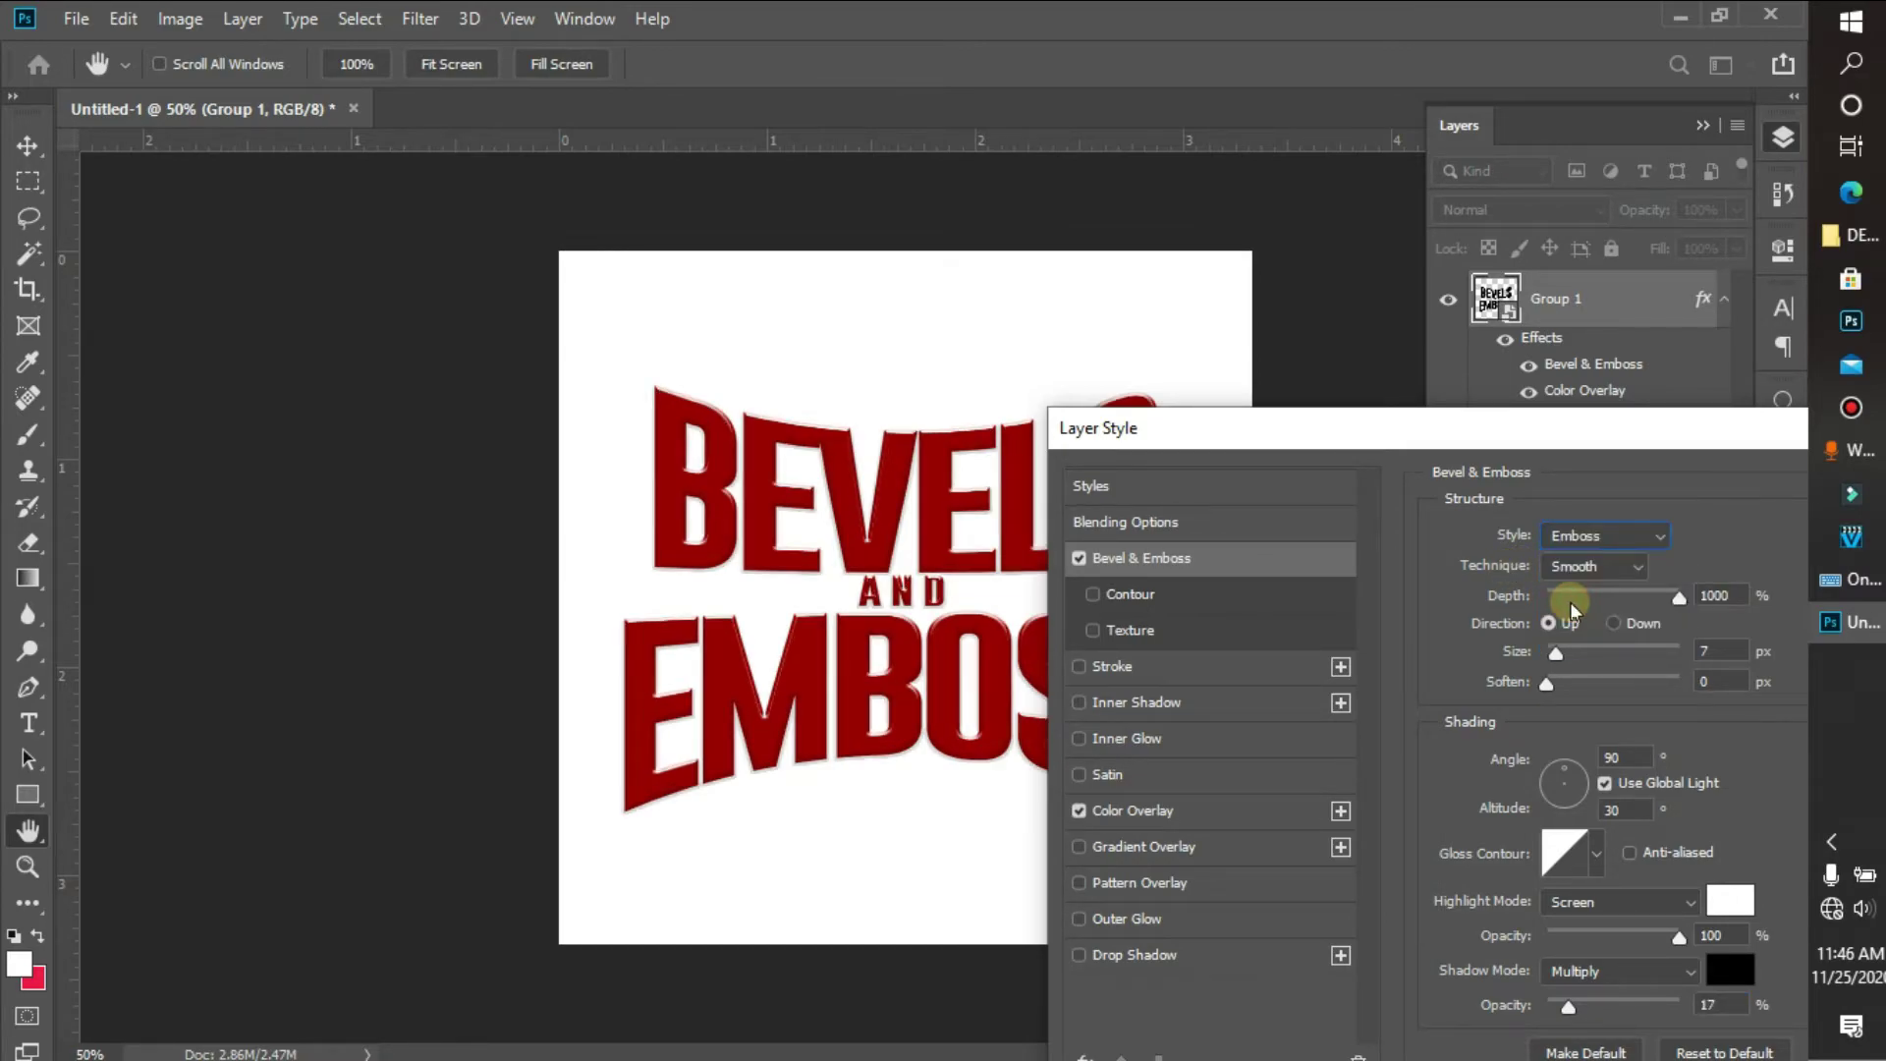
left_click(1614, 623)
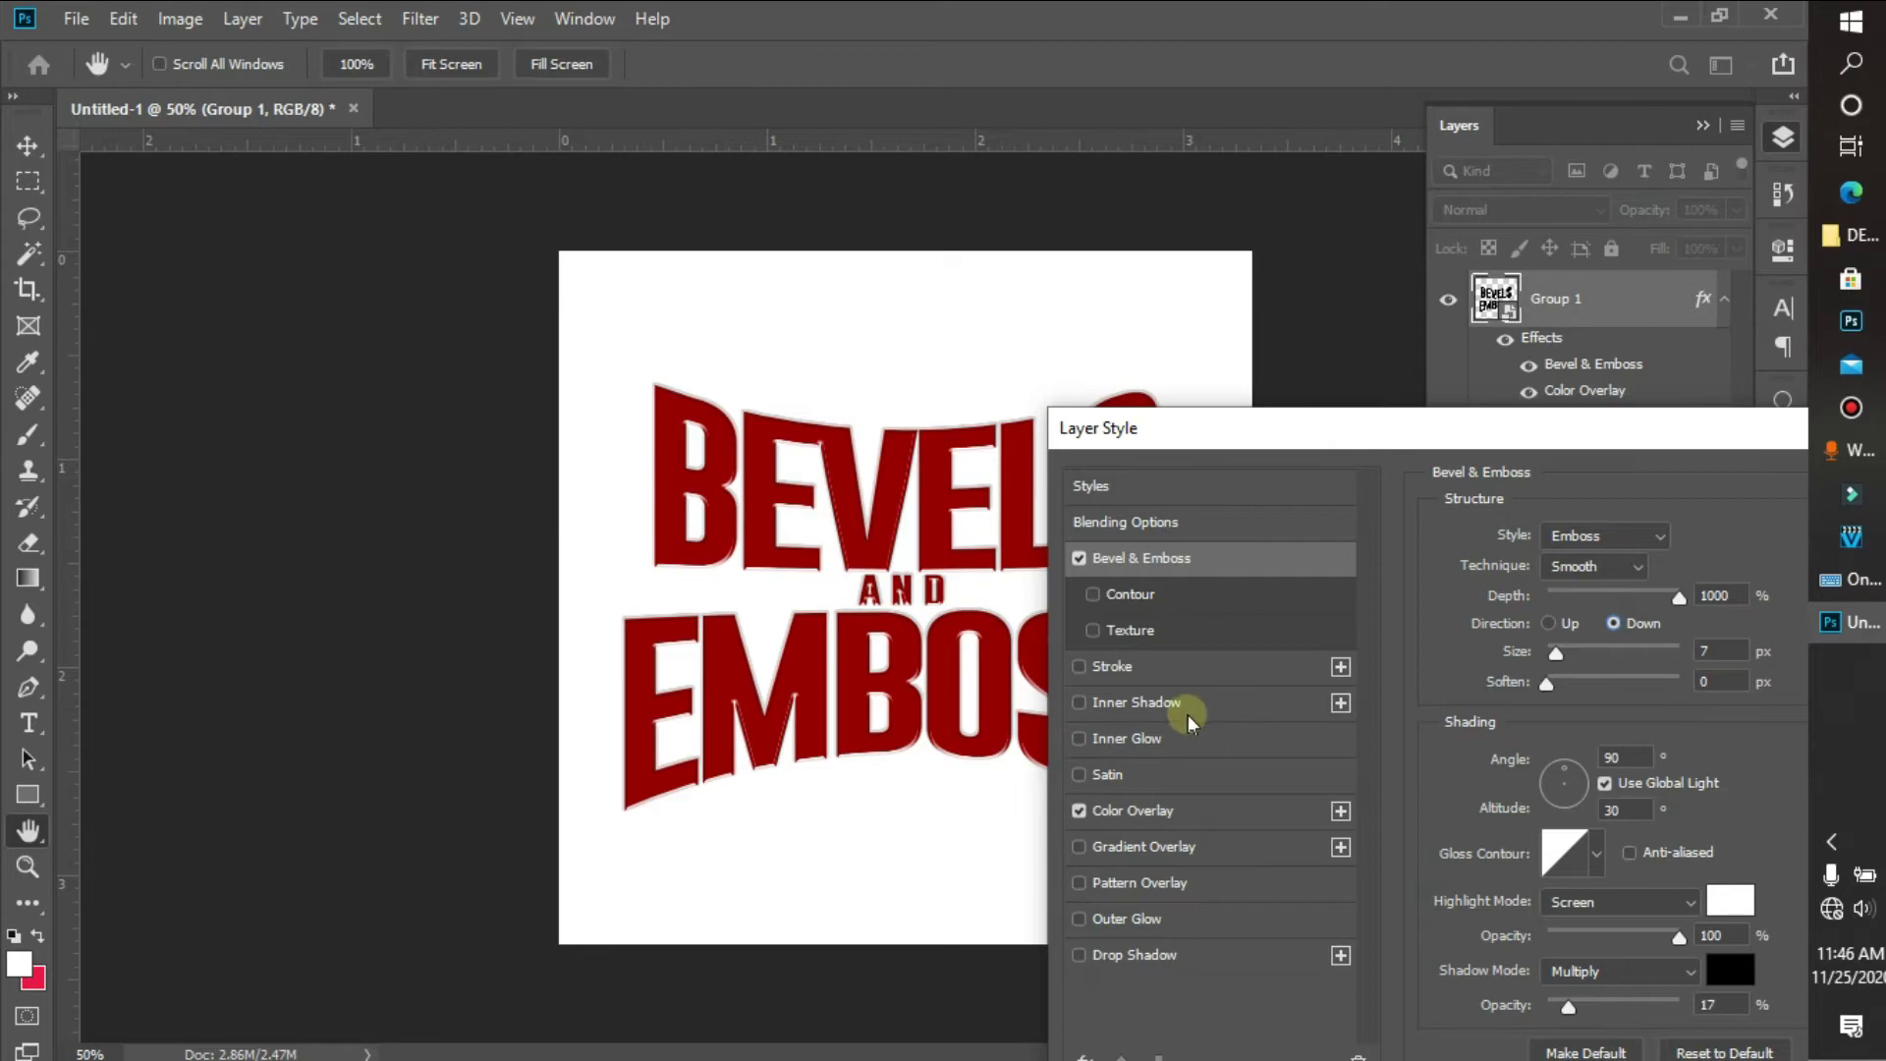
Enable Texture on the emboss, keeping the default pattern, and turn on Invert.
left_click(1171, 627)
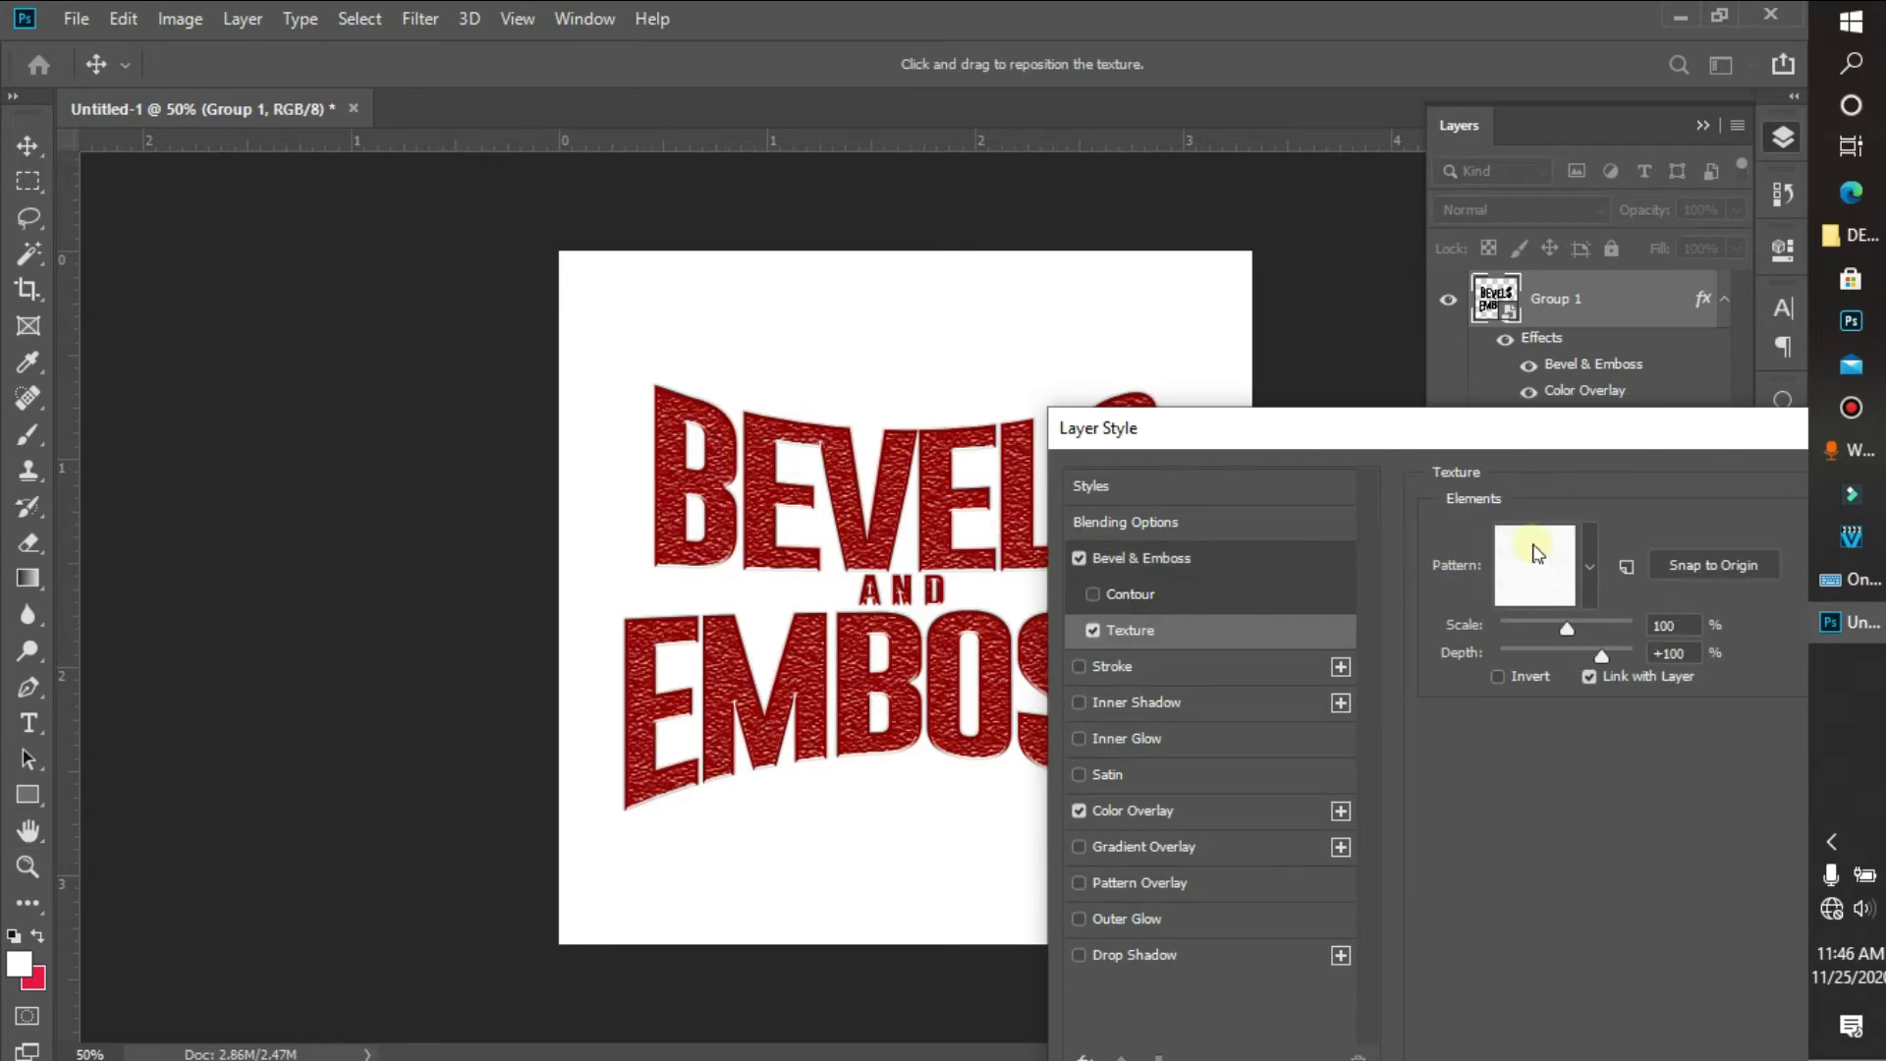
left_click(1585, 557)
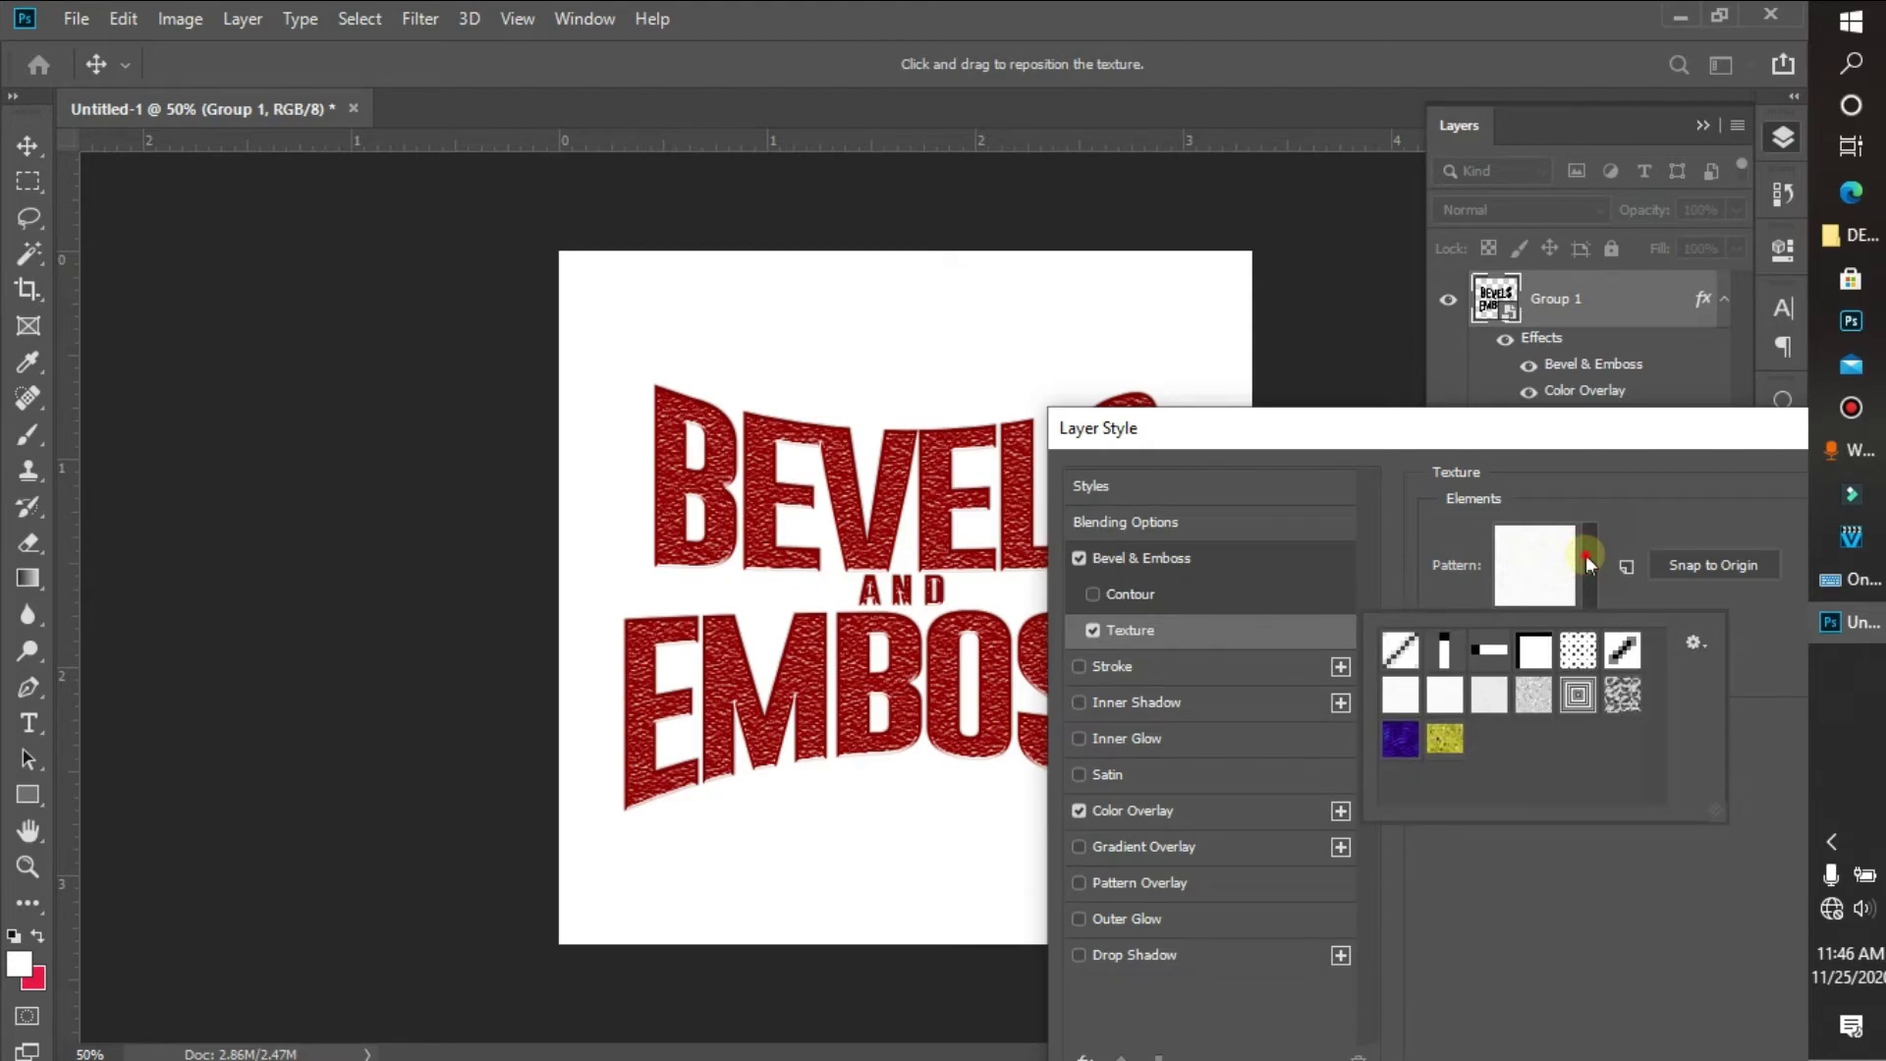
left_click(1585, 556)
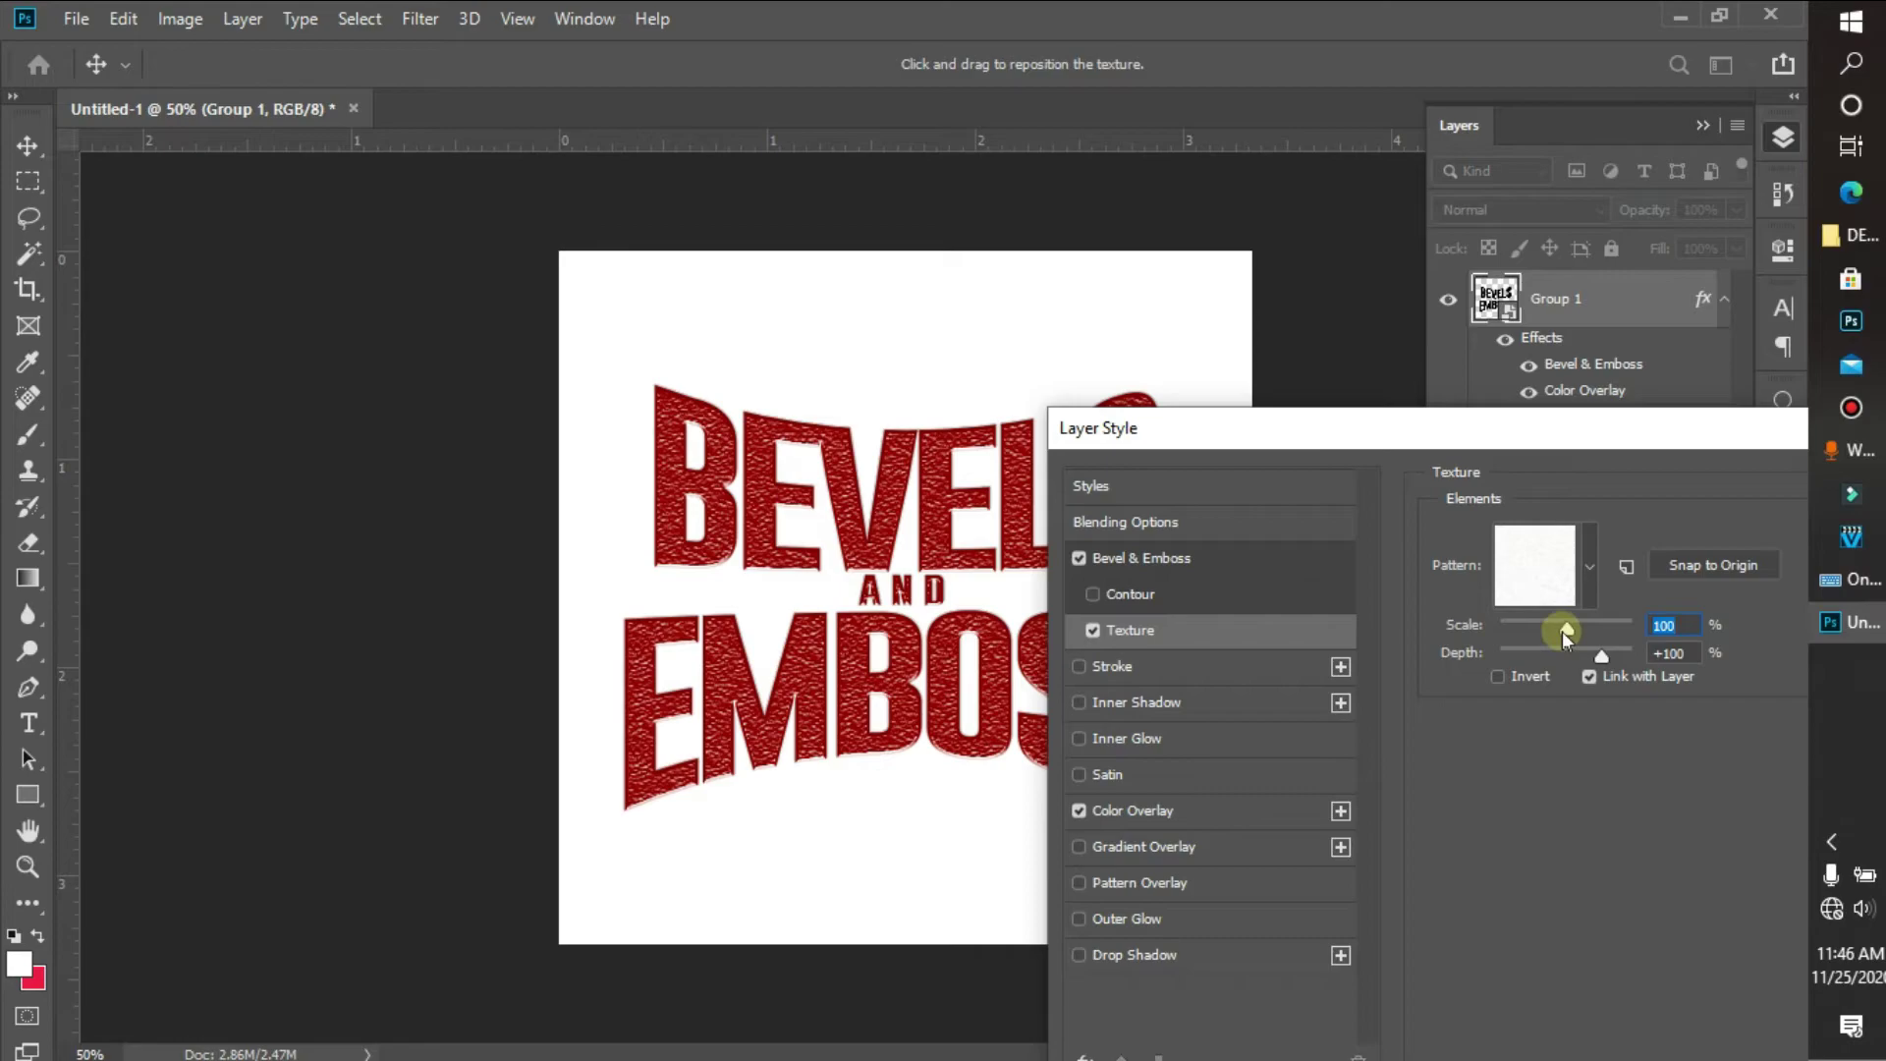
left_click_drag(1592, 653, 1505, 681)
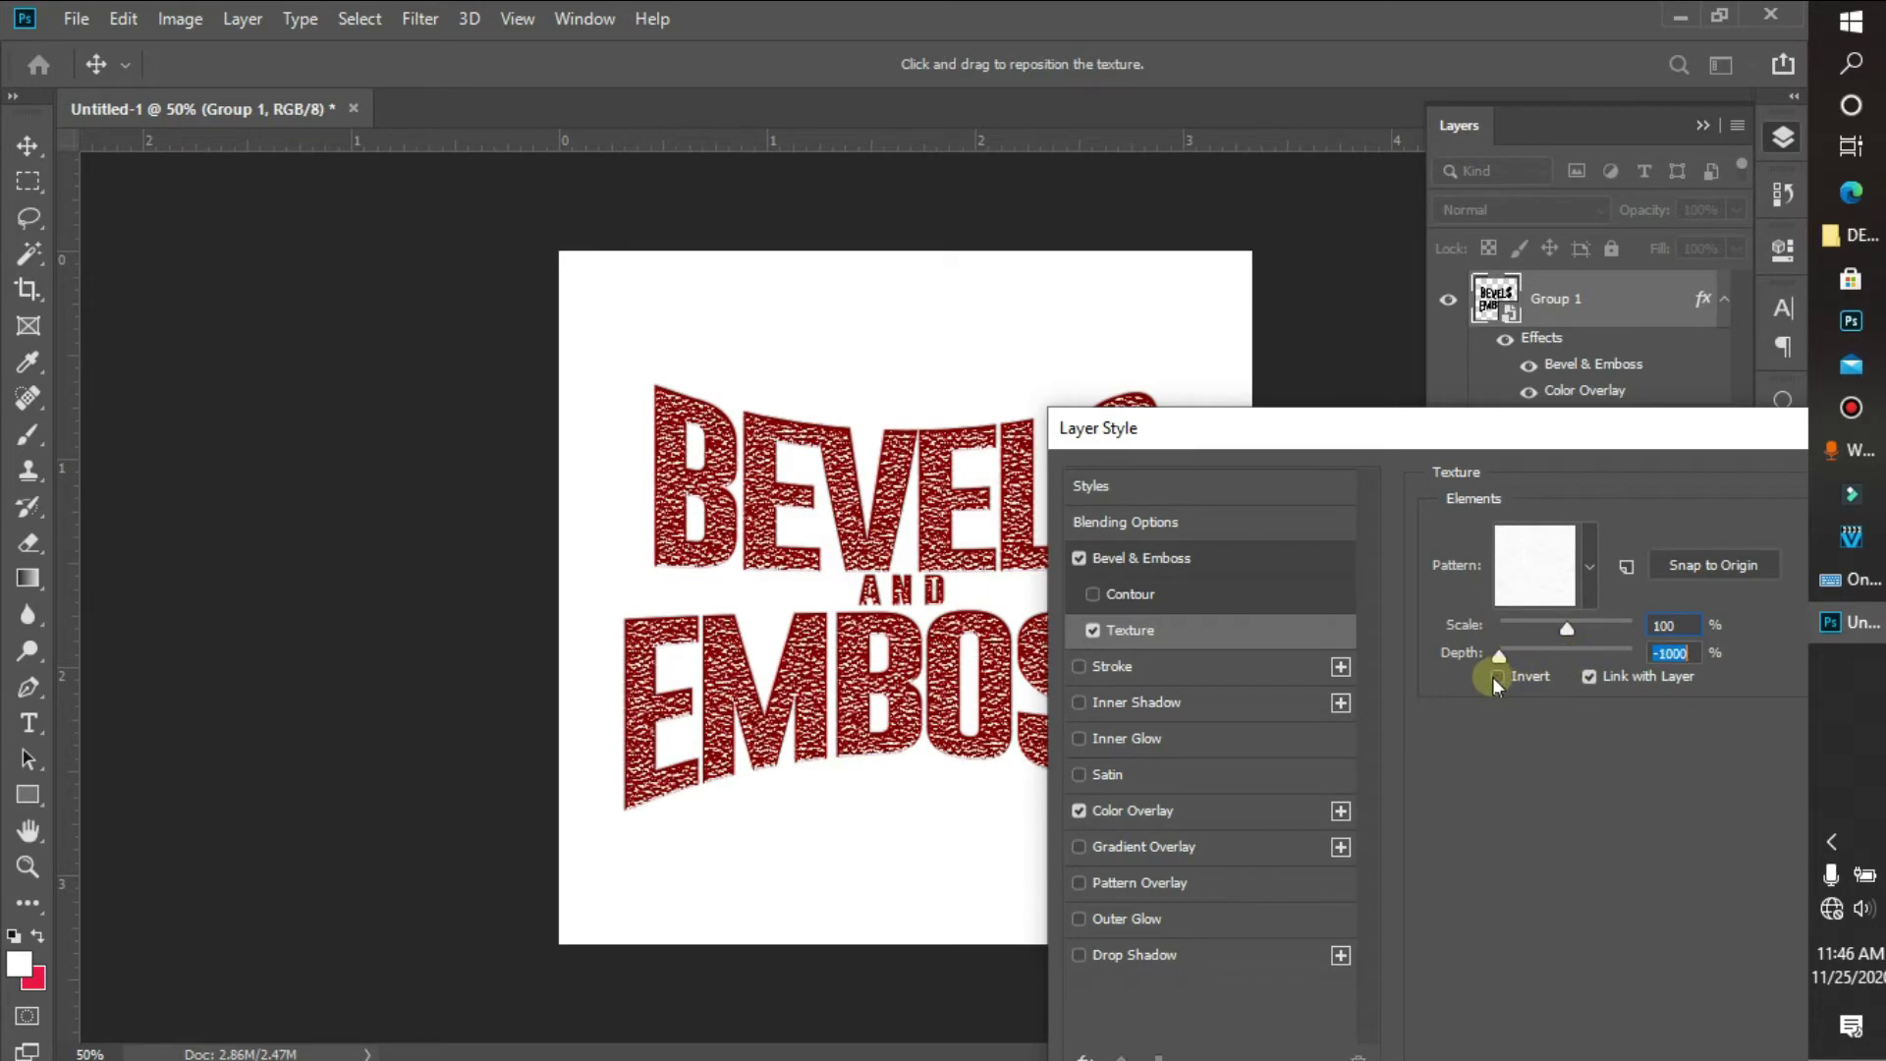
left_click(1495, 677)
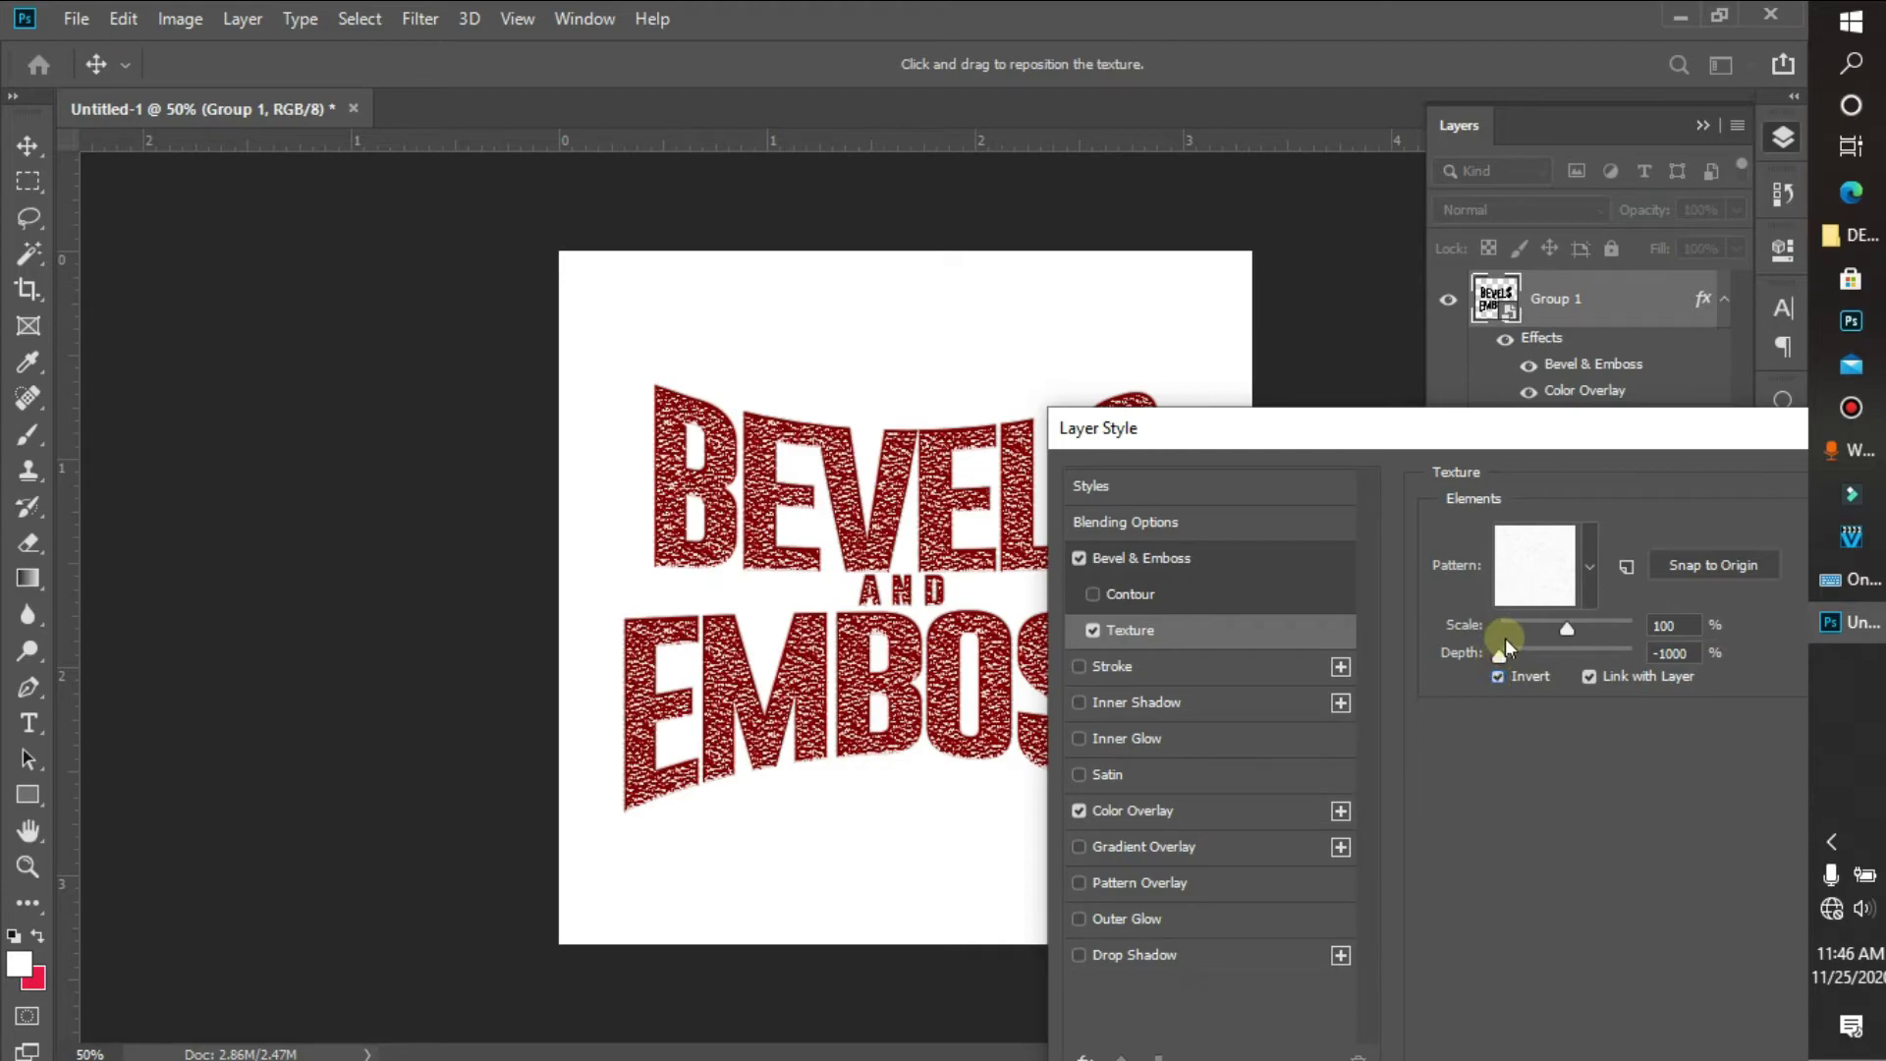
Keep Invert on, set the texture depth to +79, and apply the layer style.
left_click(1496, 674)
left_click(1496, 676)
left_click_drag(1497, 654, 1546, 650)
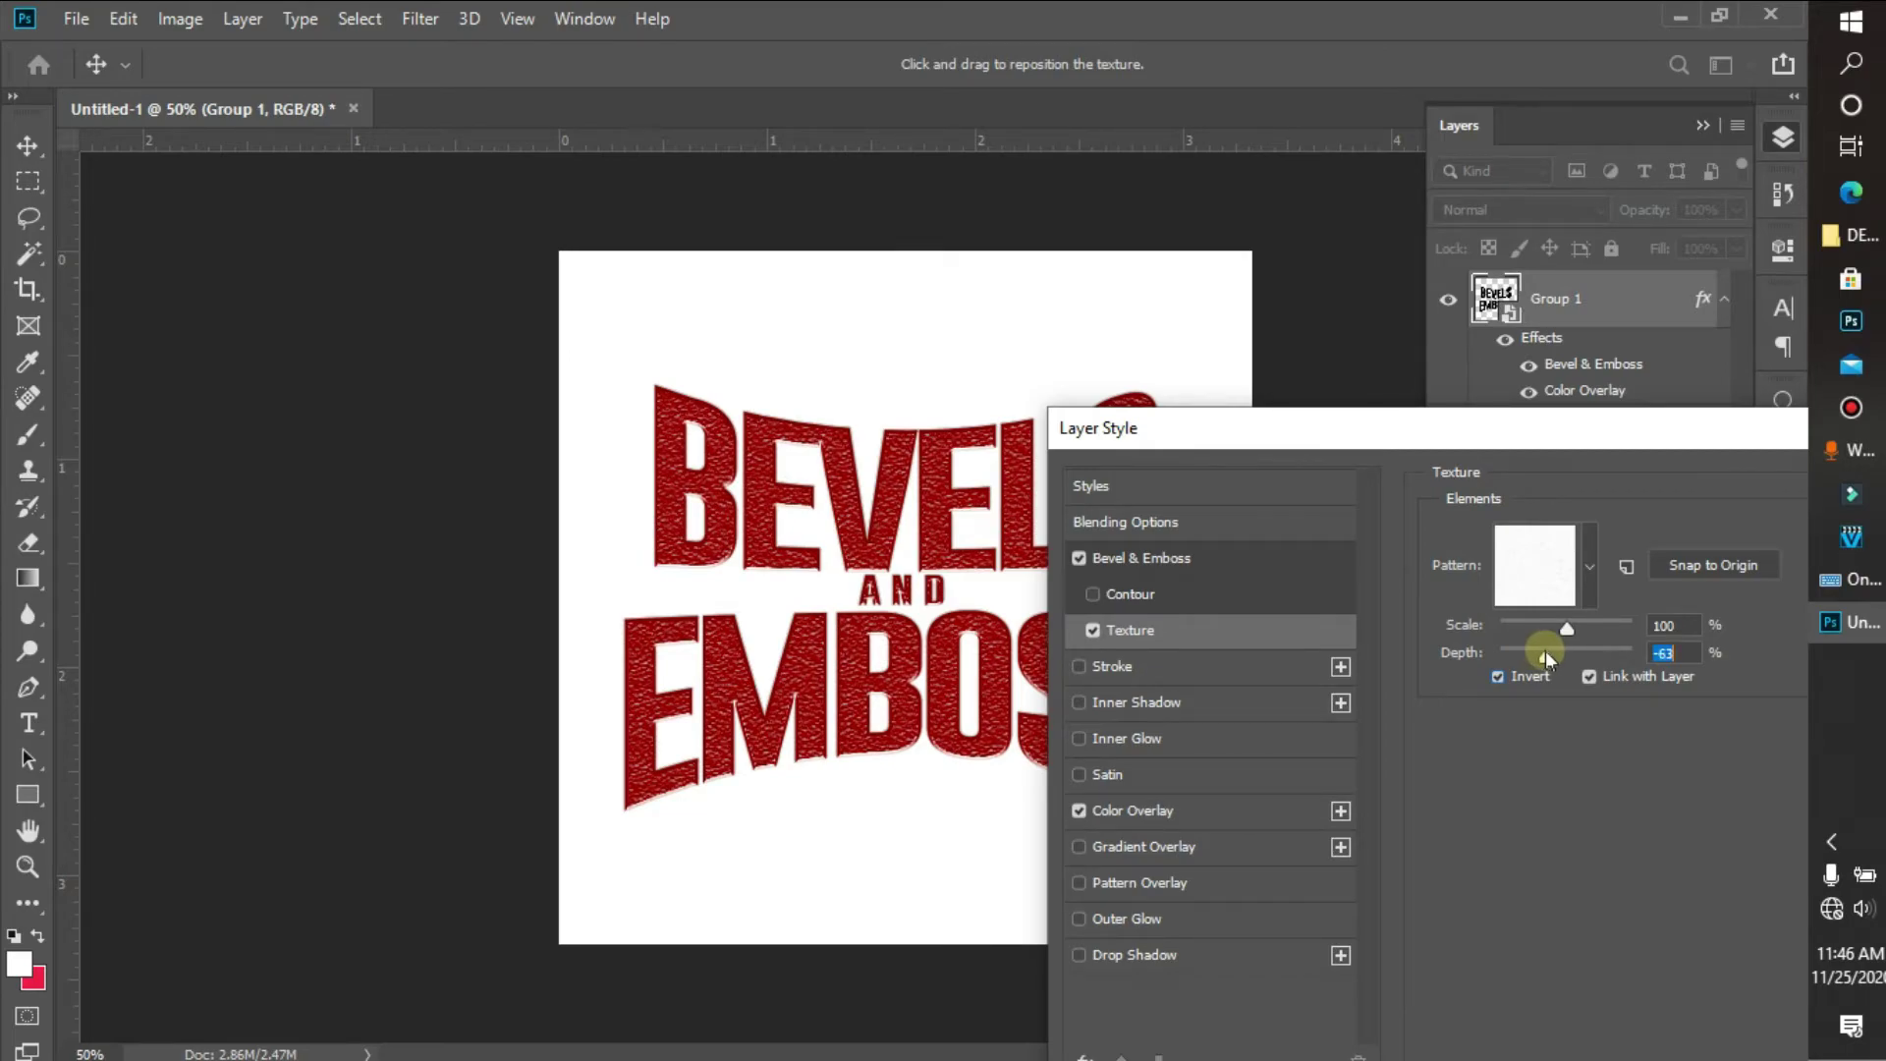
left_click_drag(1546, 650, 1596, 633)
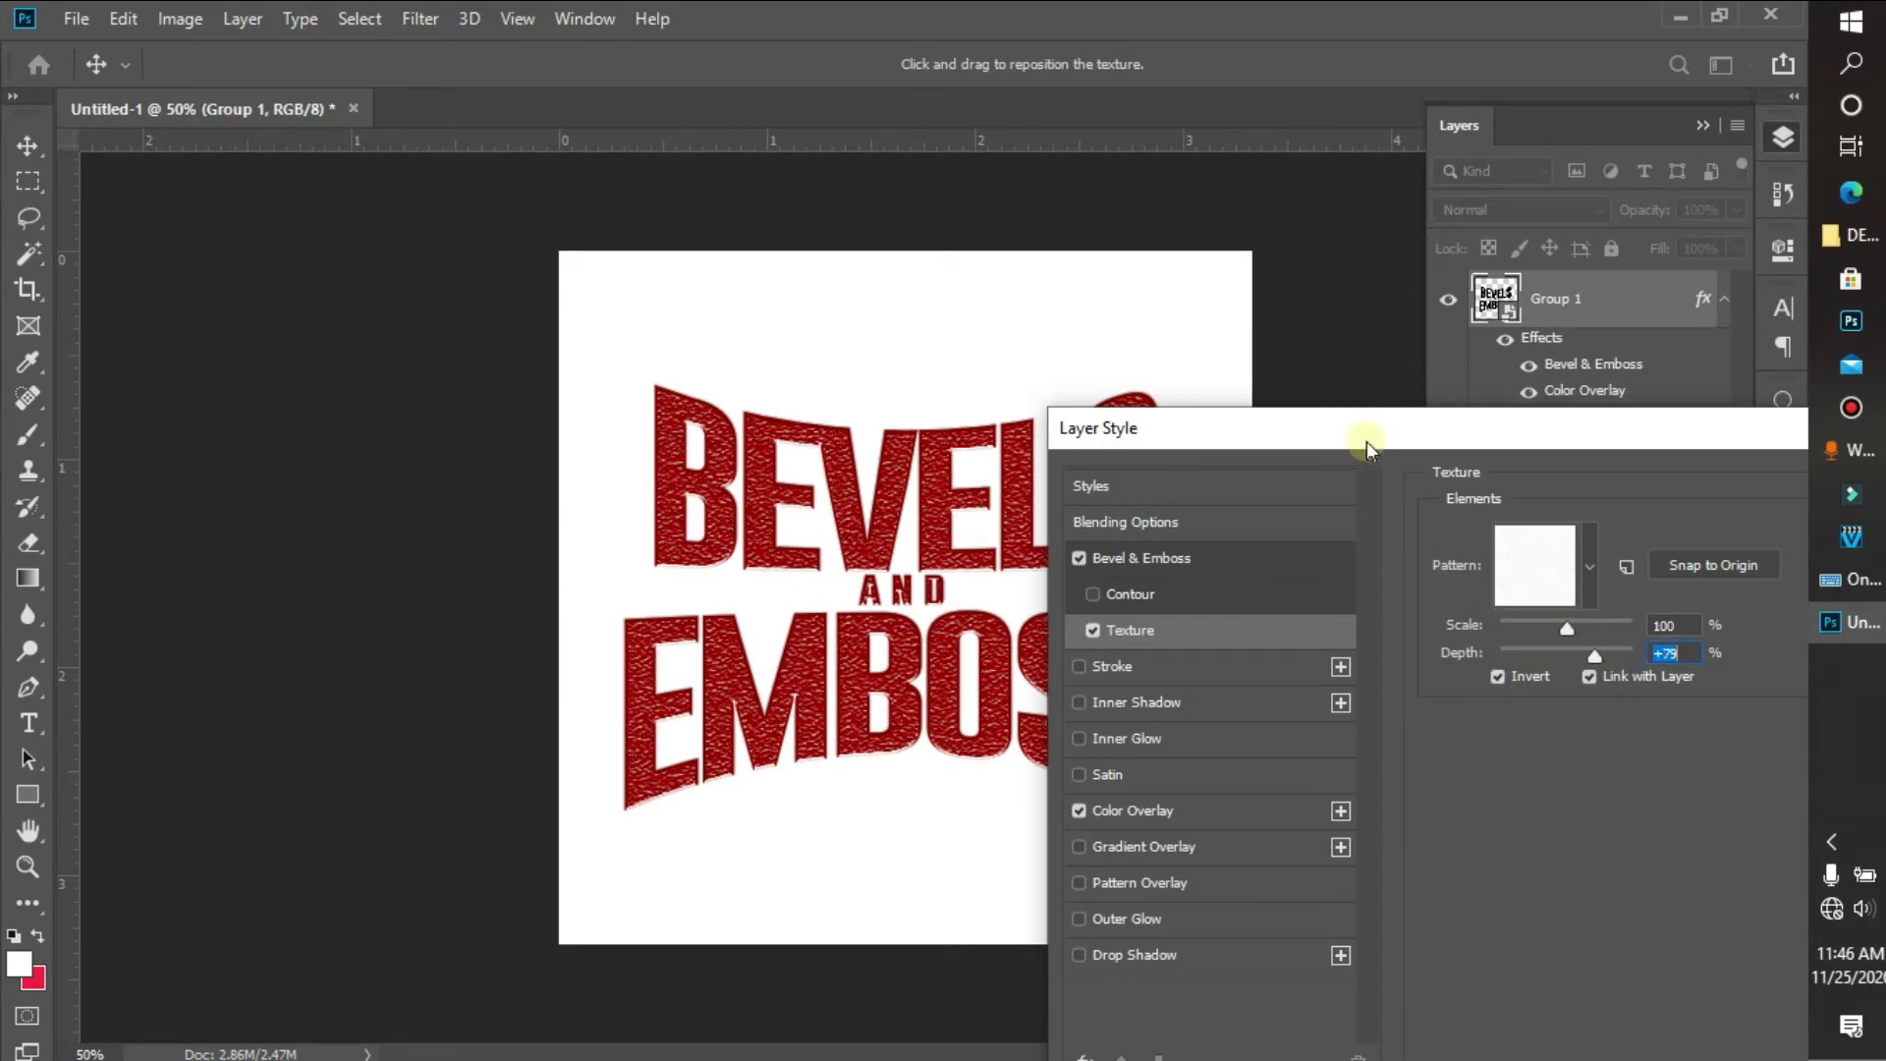
left_click_drag(1365, 440, 1265, 491)
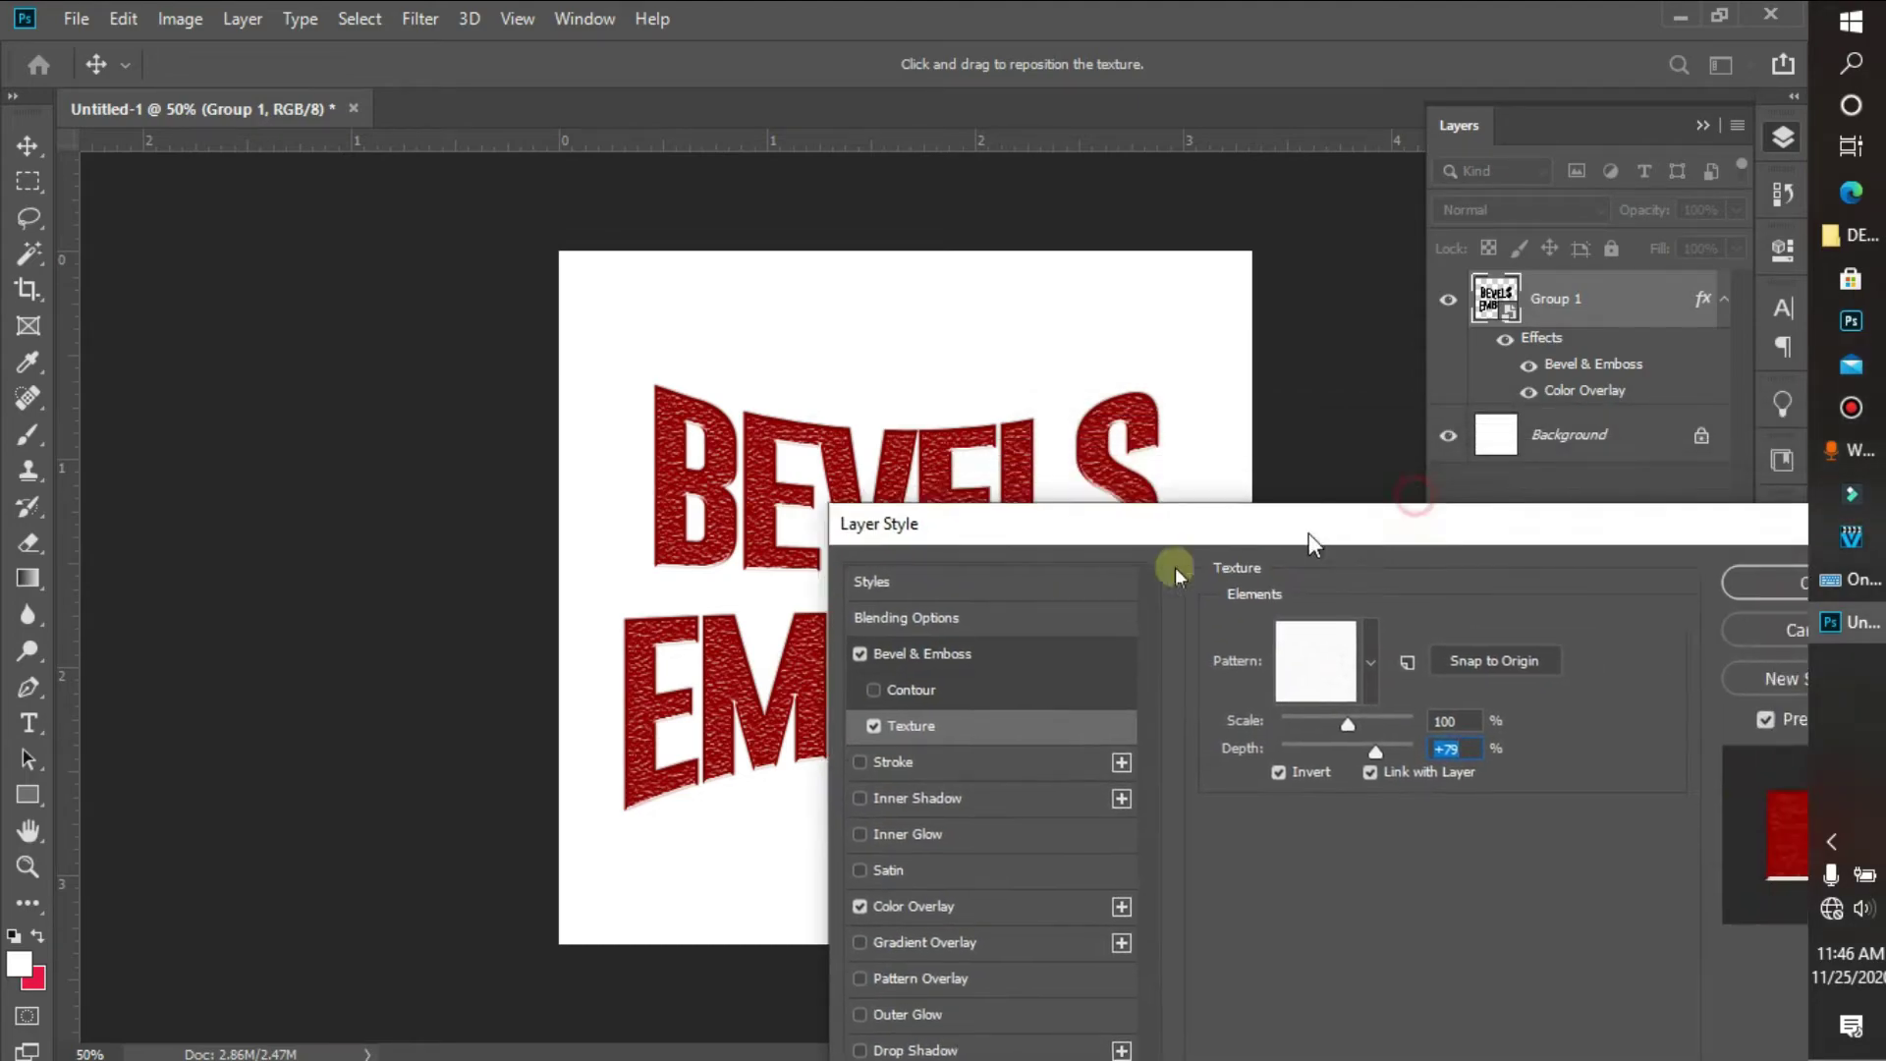
left_click(1578, 639)
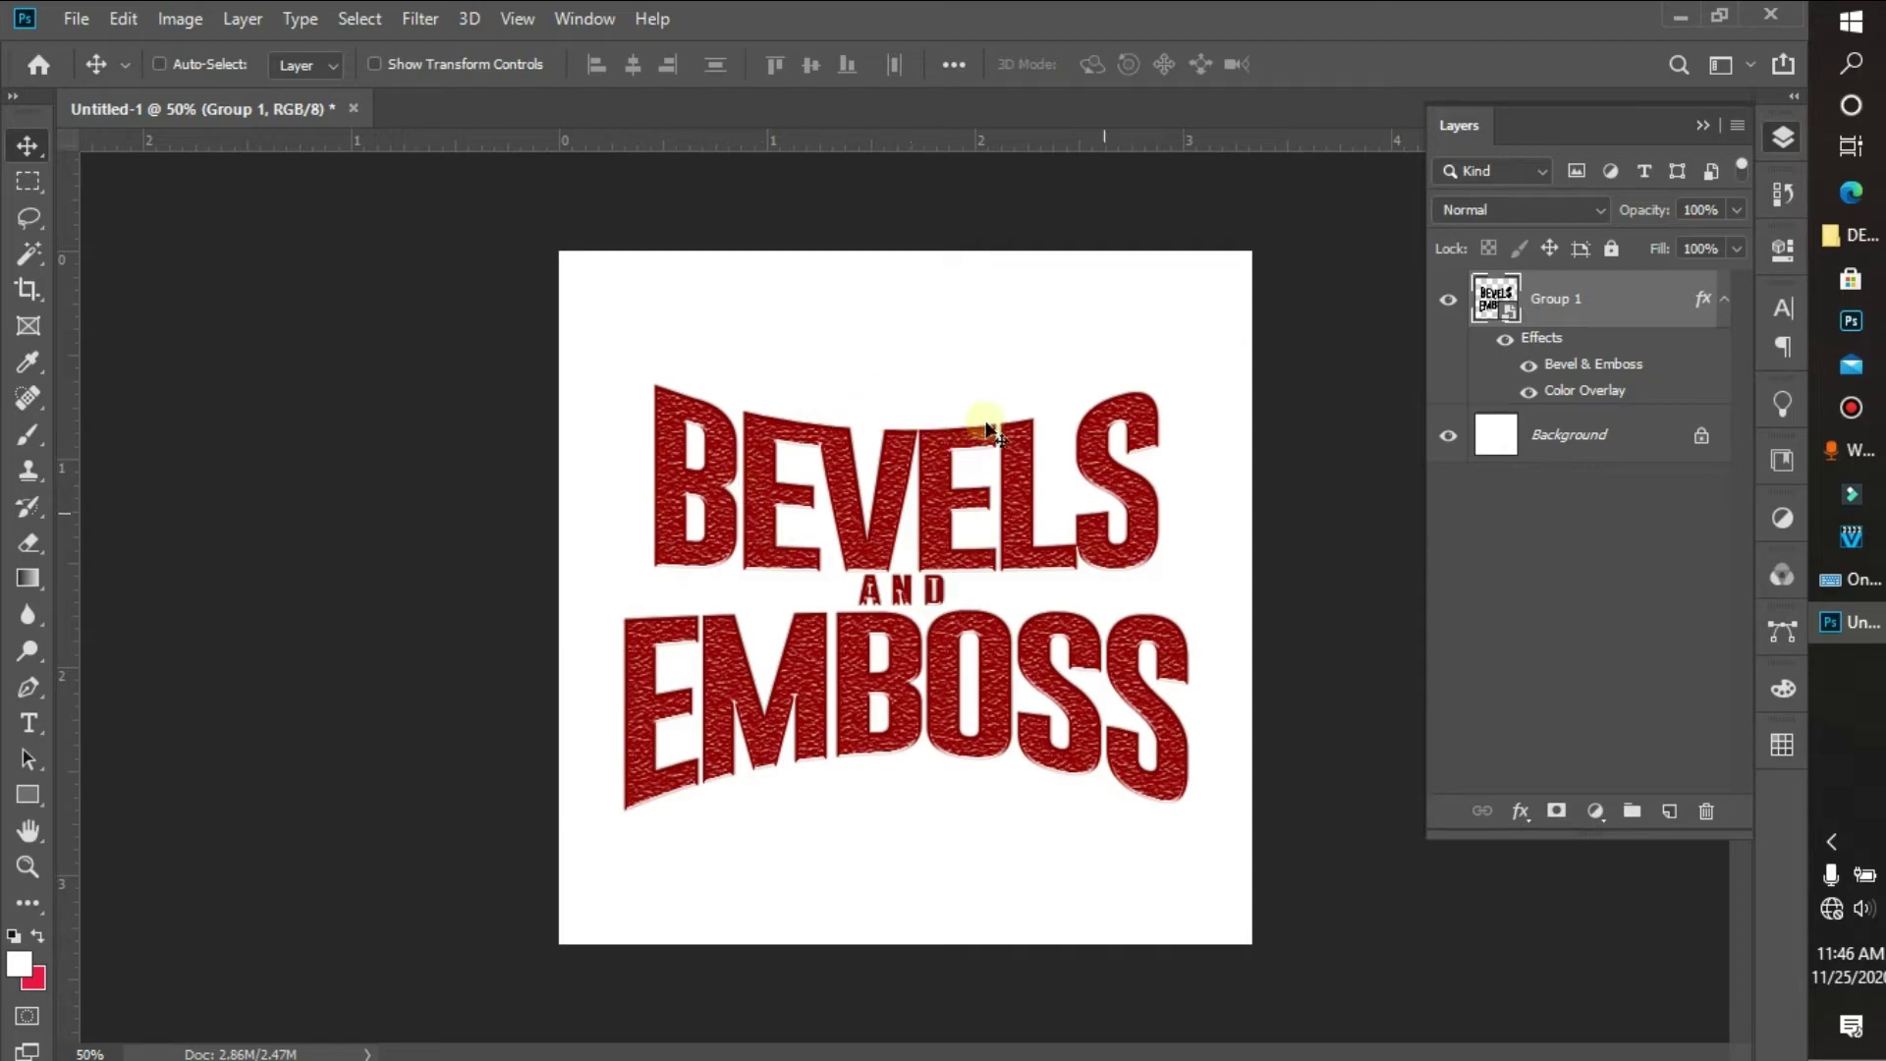
Place Embedded the golden silk luxury image from Desktop > DESIGN PROJECTS.
left_click(27, 866)
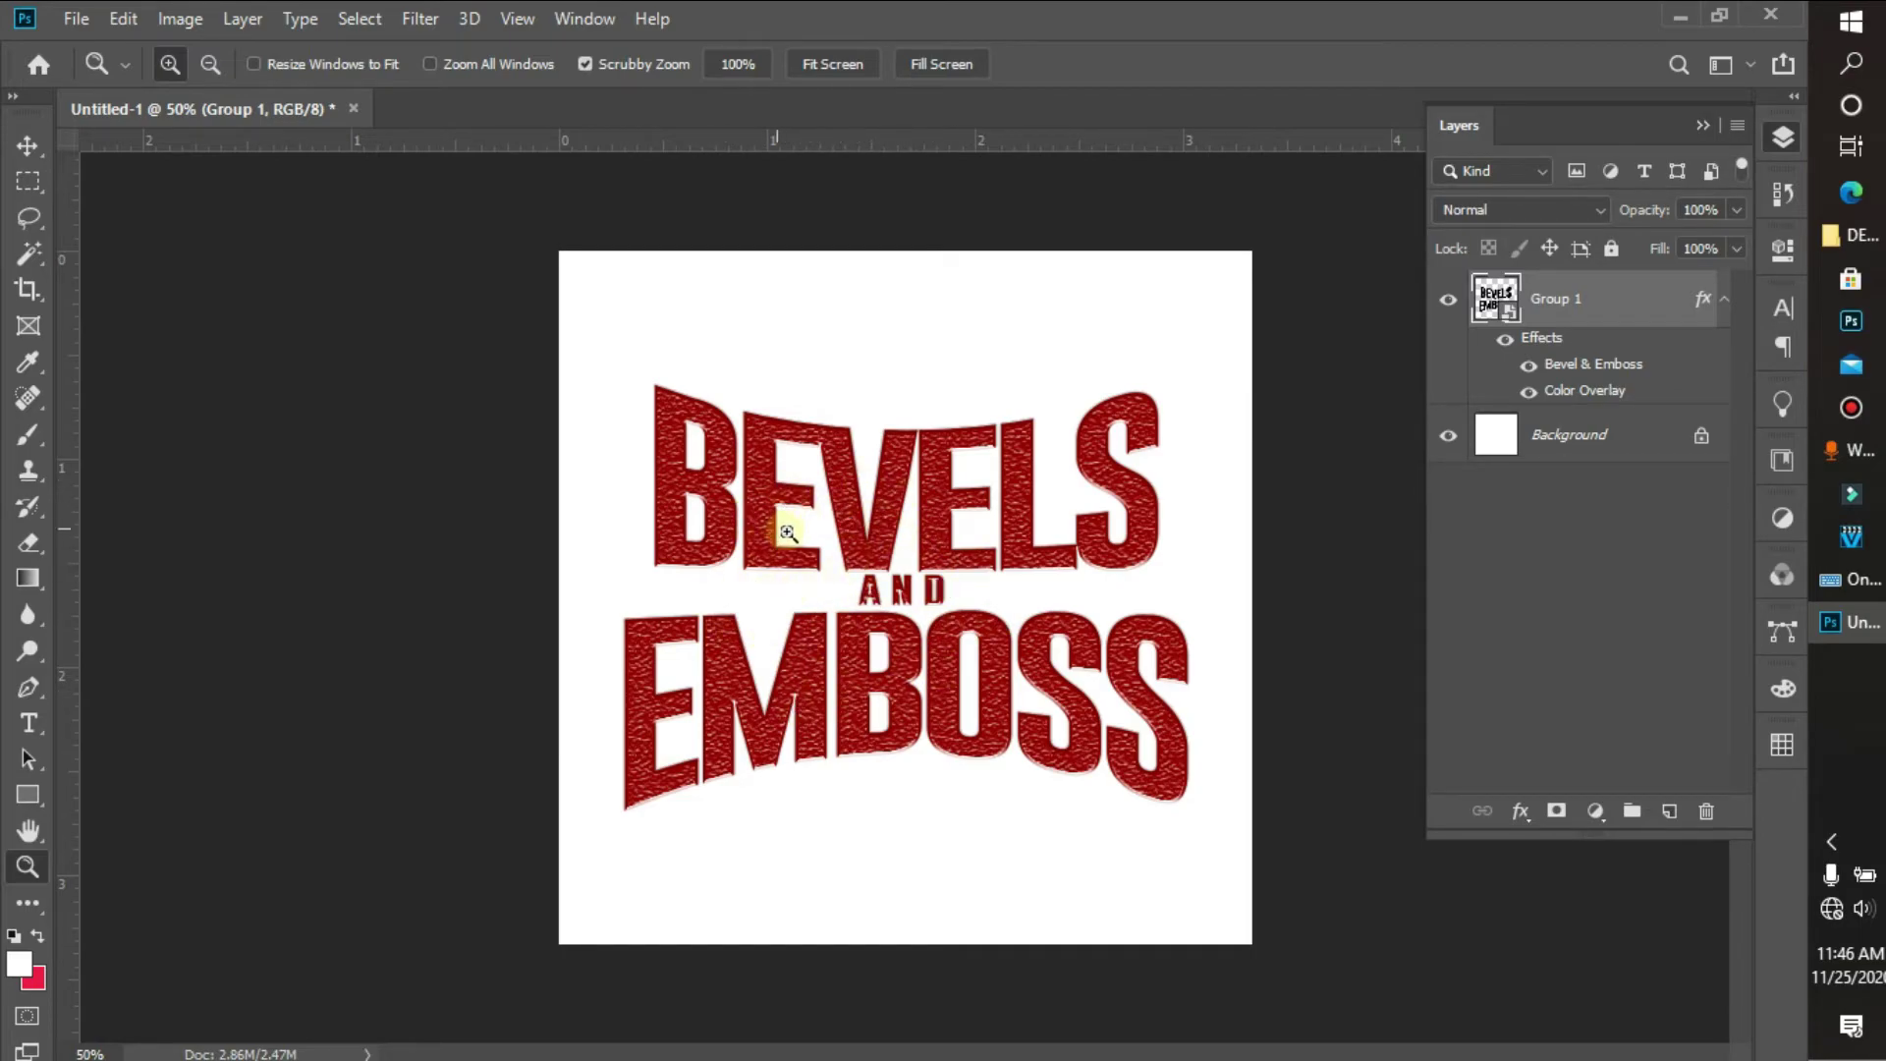
left_click(68, 18)
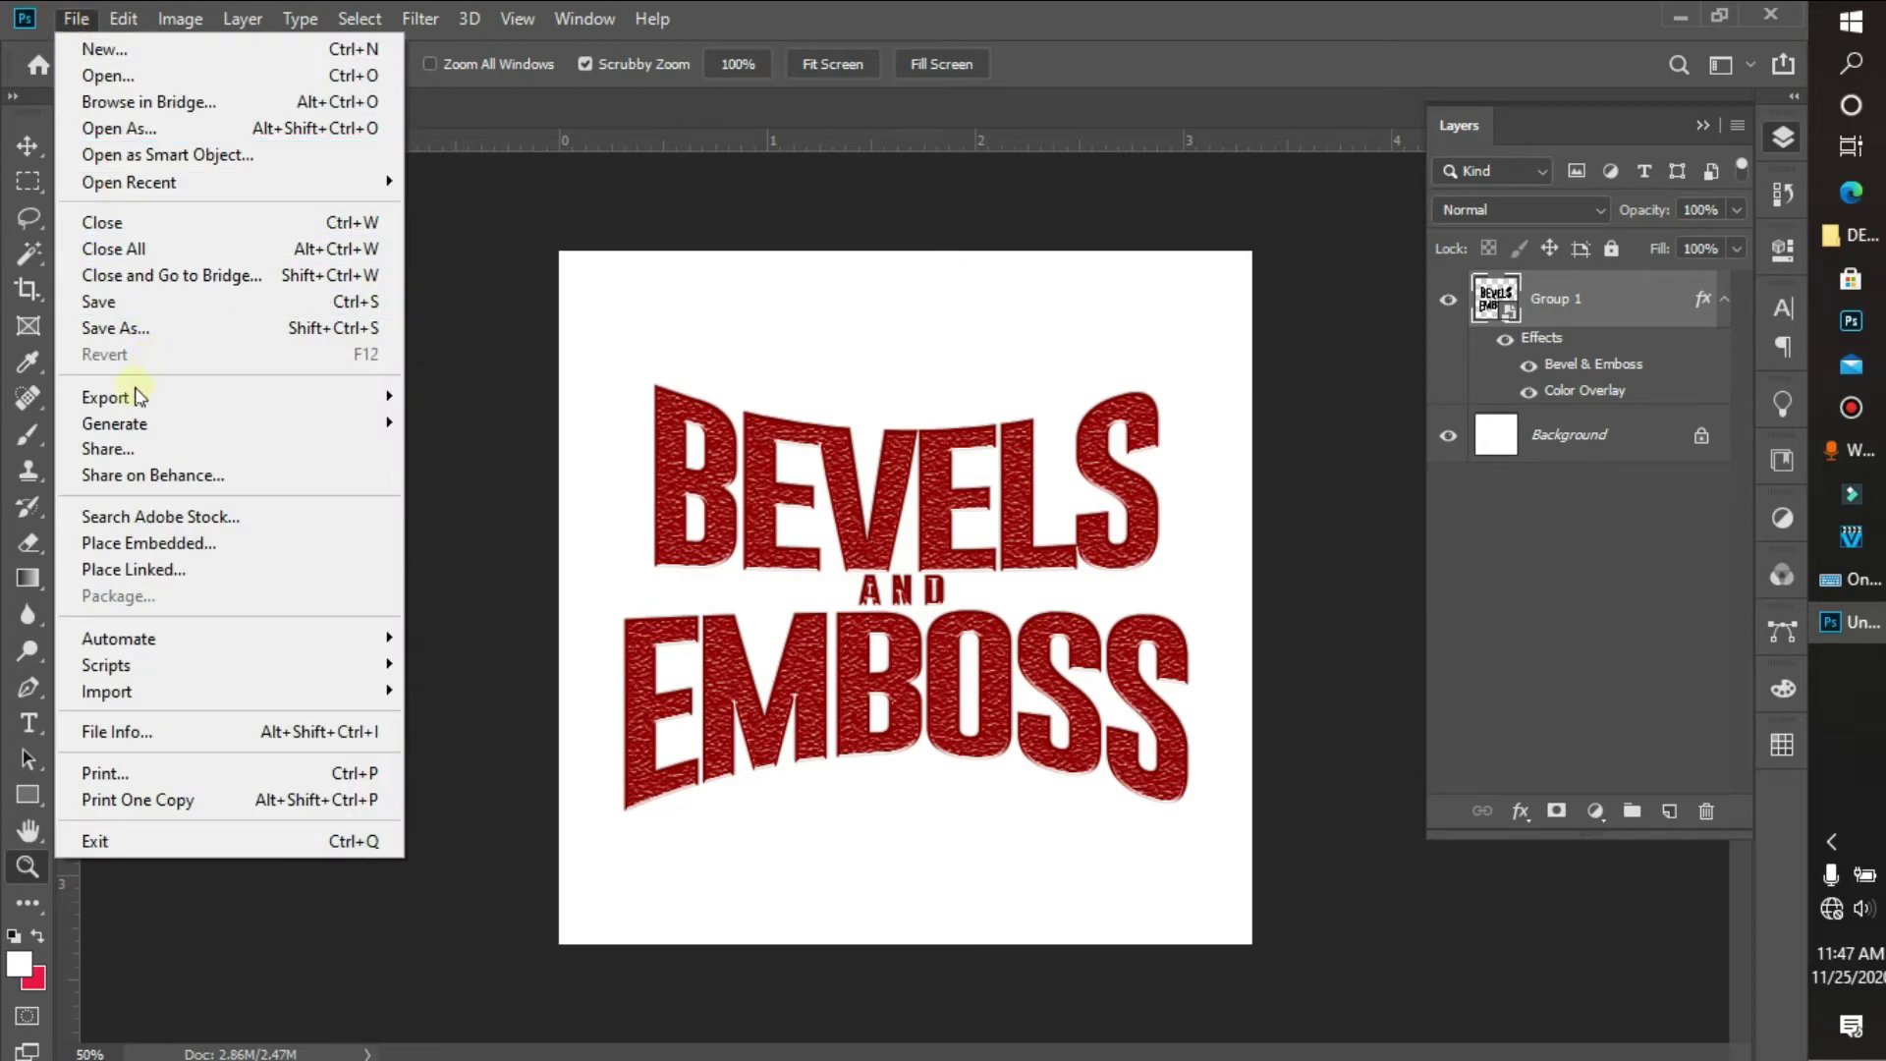
left_click(147, 542)
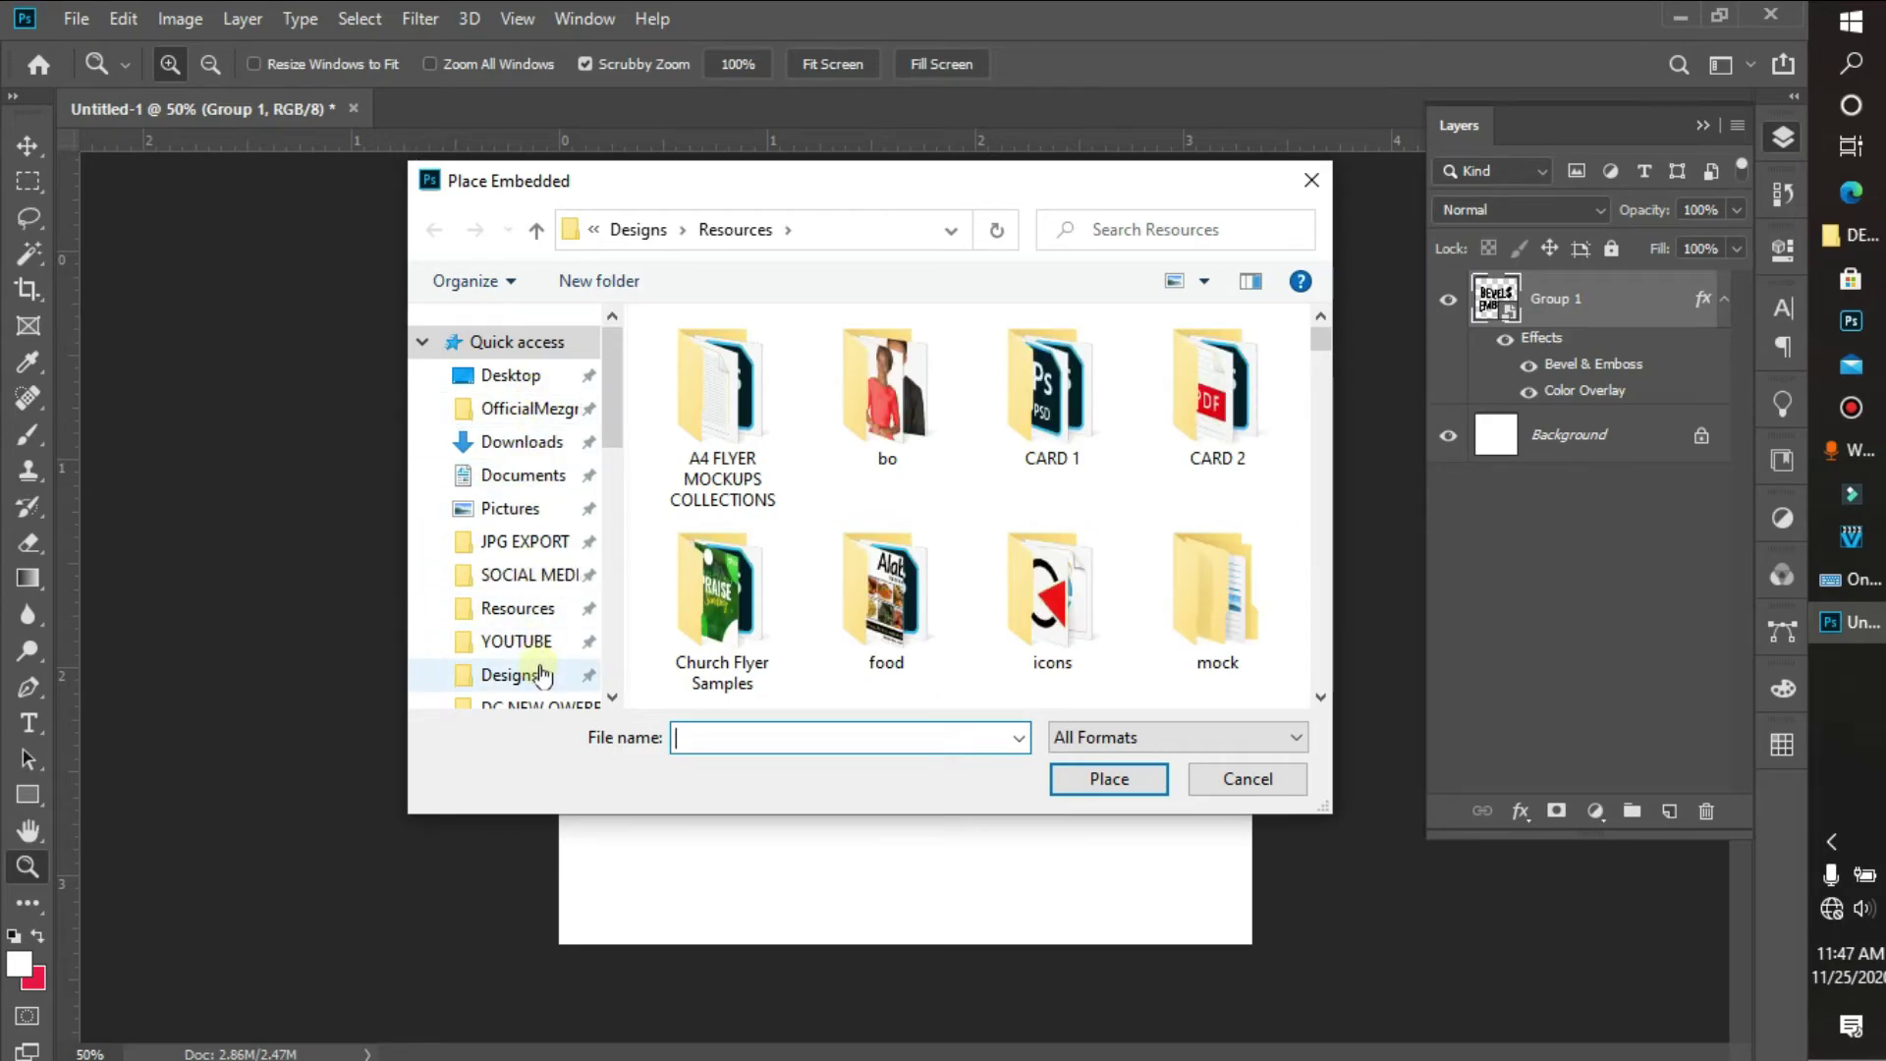
scroll(540, 649, "down", 2)
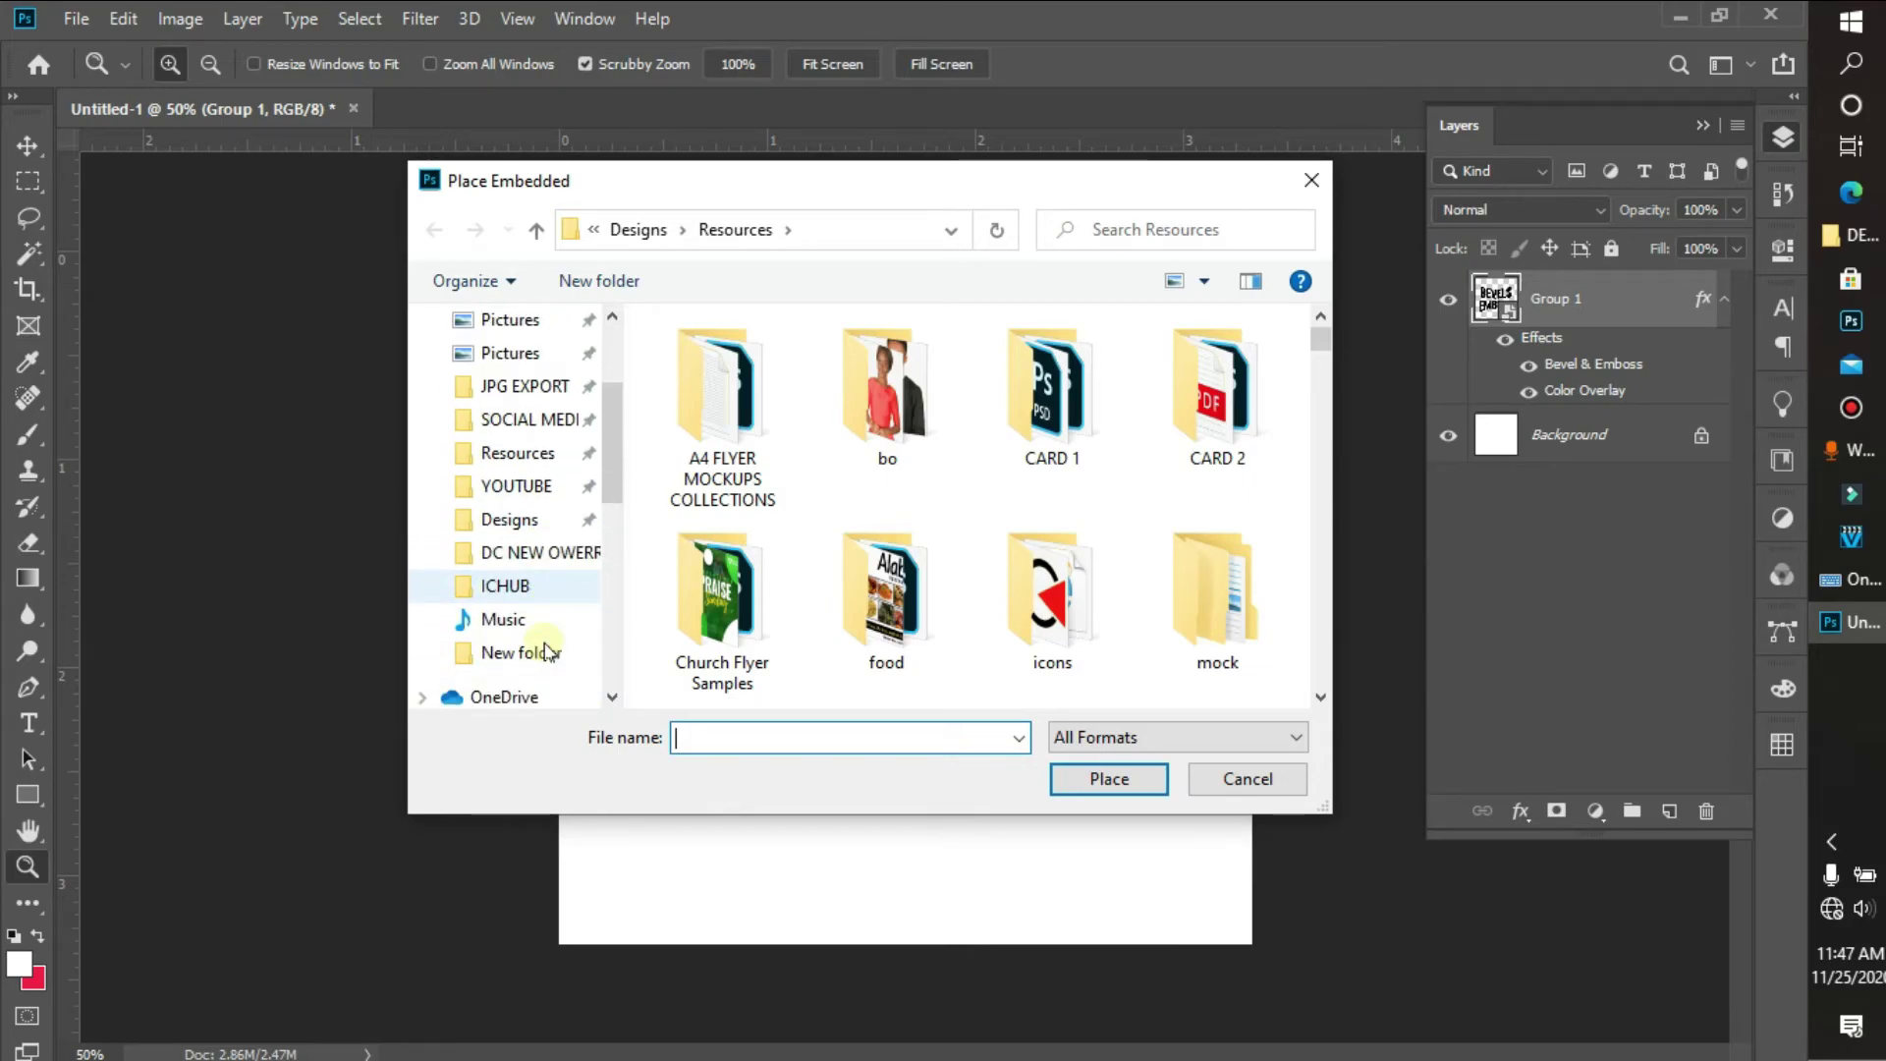
scroll(501, 644, "up", 2)
left_click(517, 330)
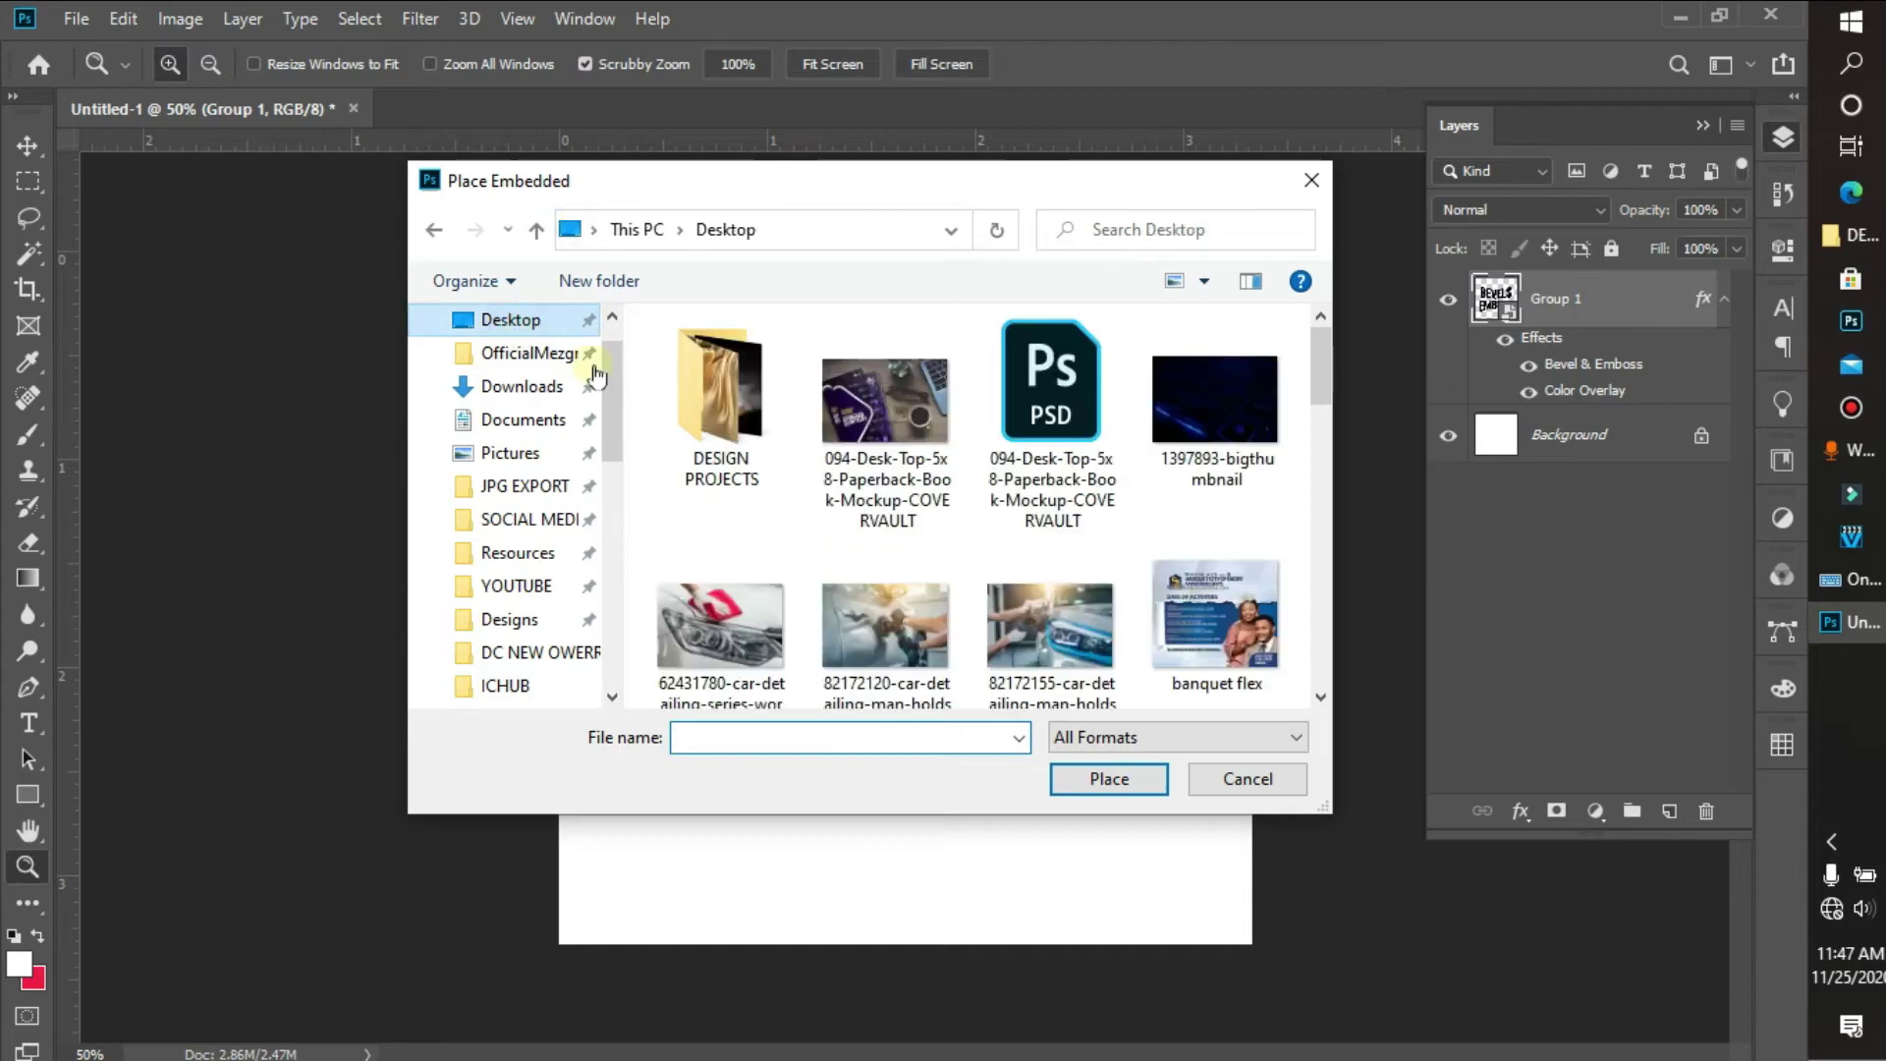
double_click(725, 415)
scroll(734, 513, "down", 2)
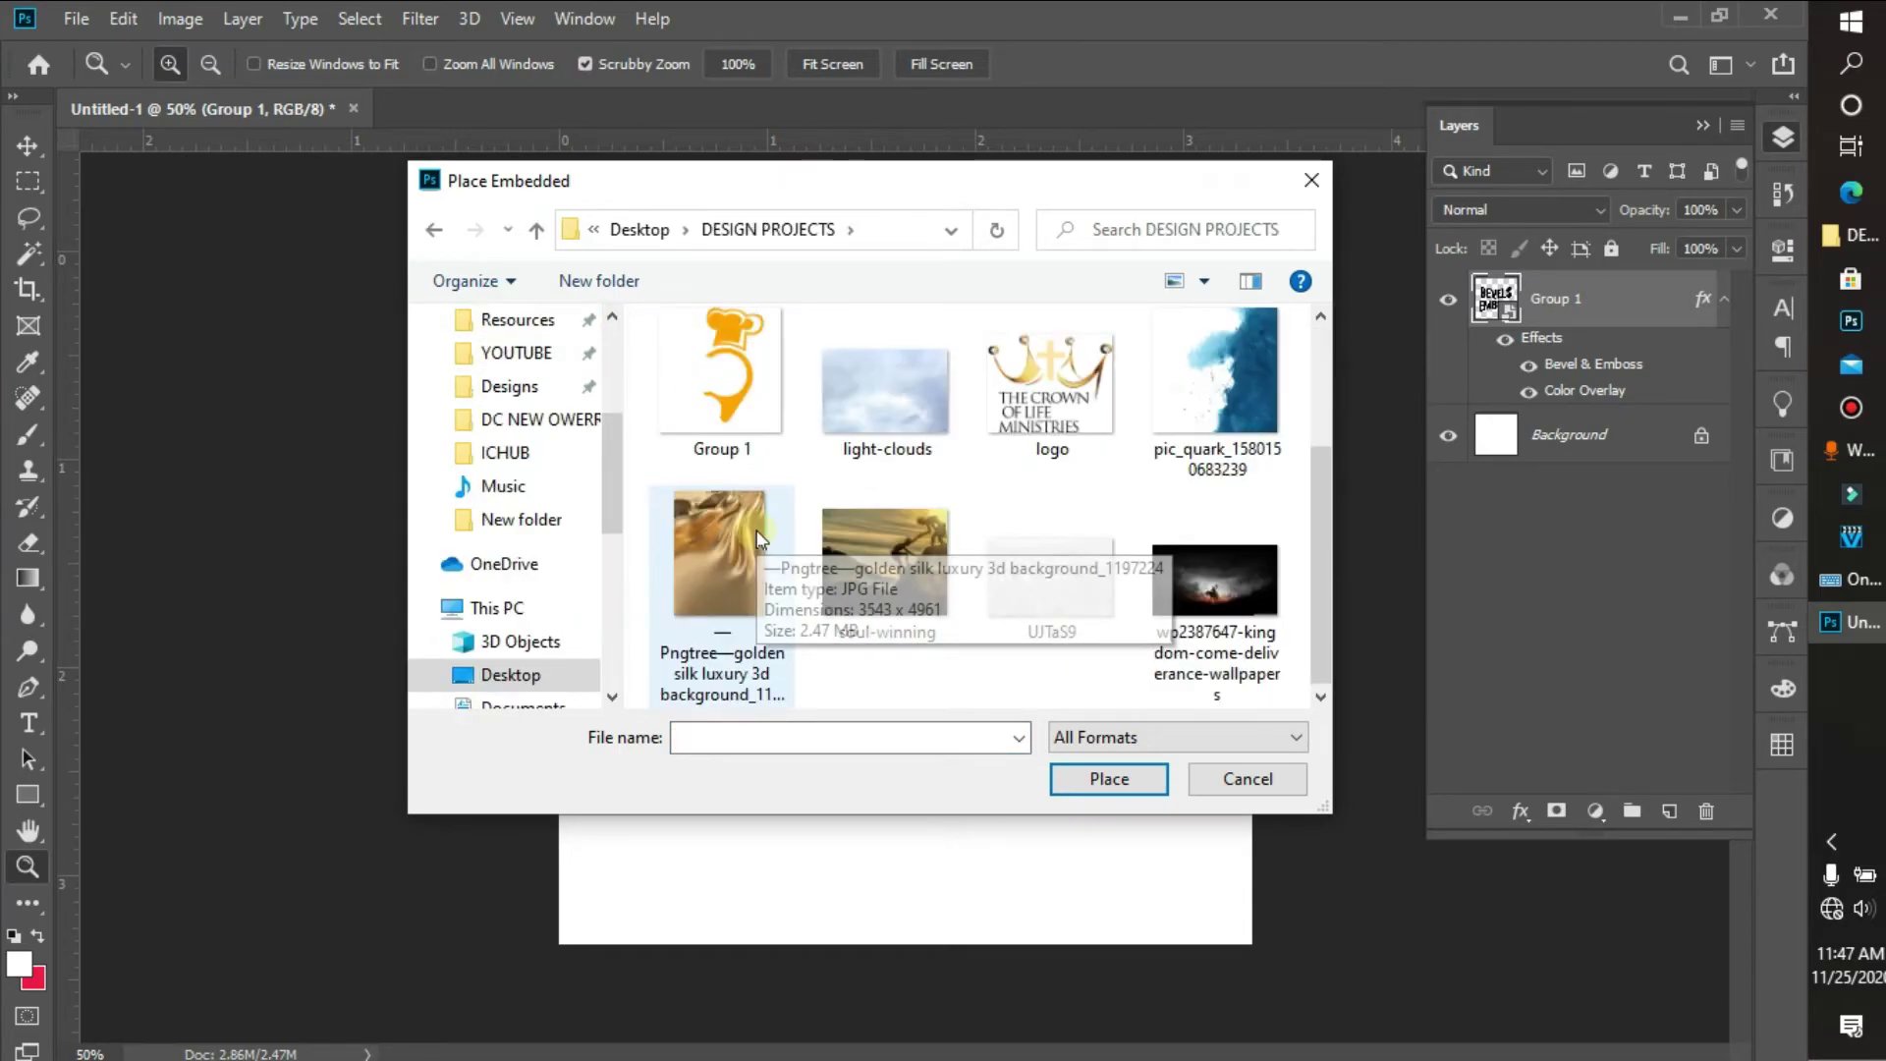
double_click(722, 555)
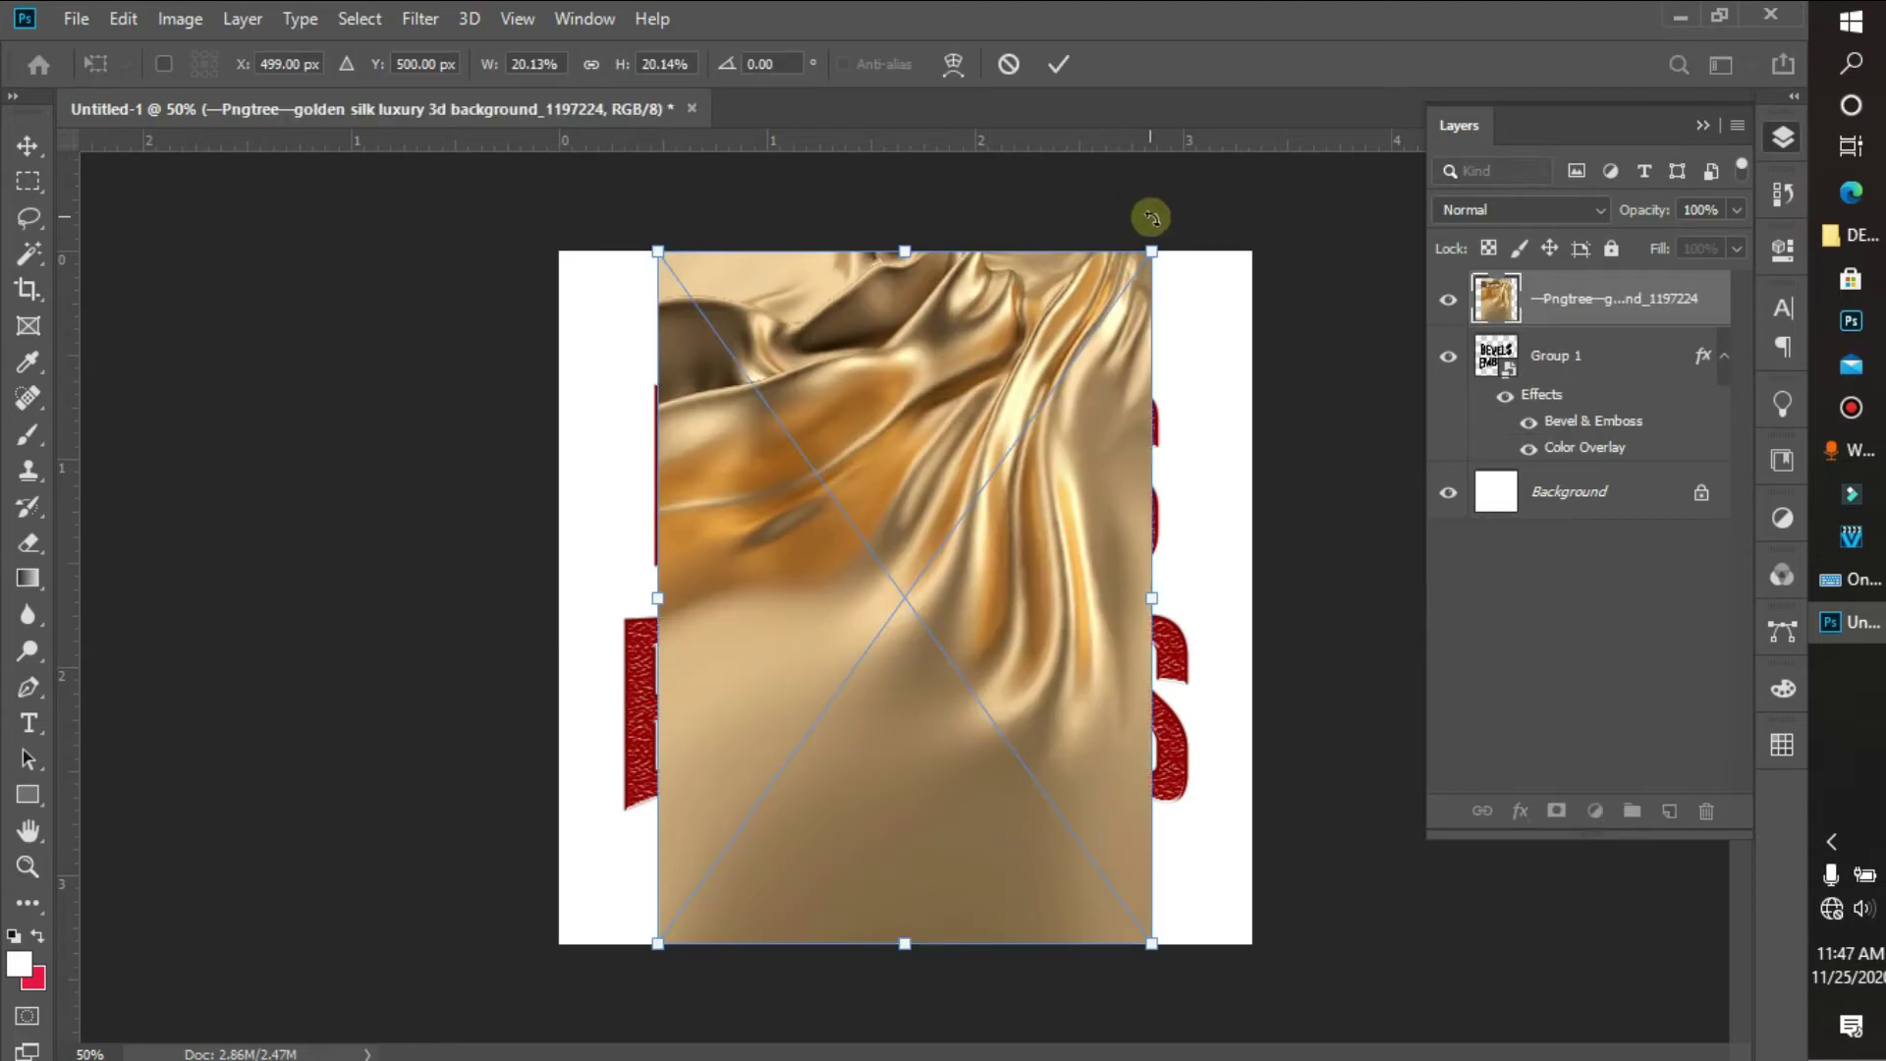
Rotate the silk image sideways and enlarge it to cover the canvas.
left_click_drag(1228, 360, 1247, 832)
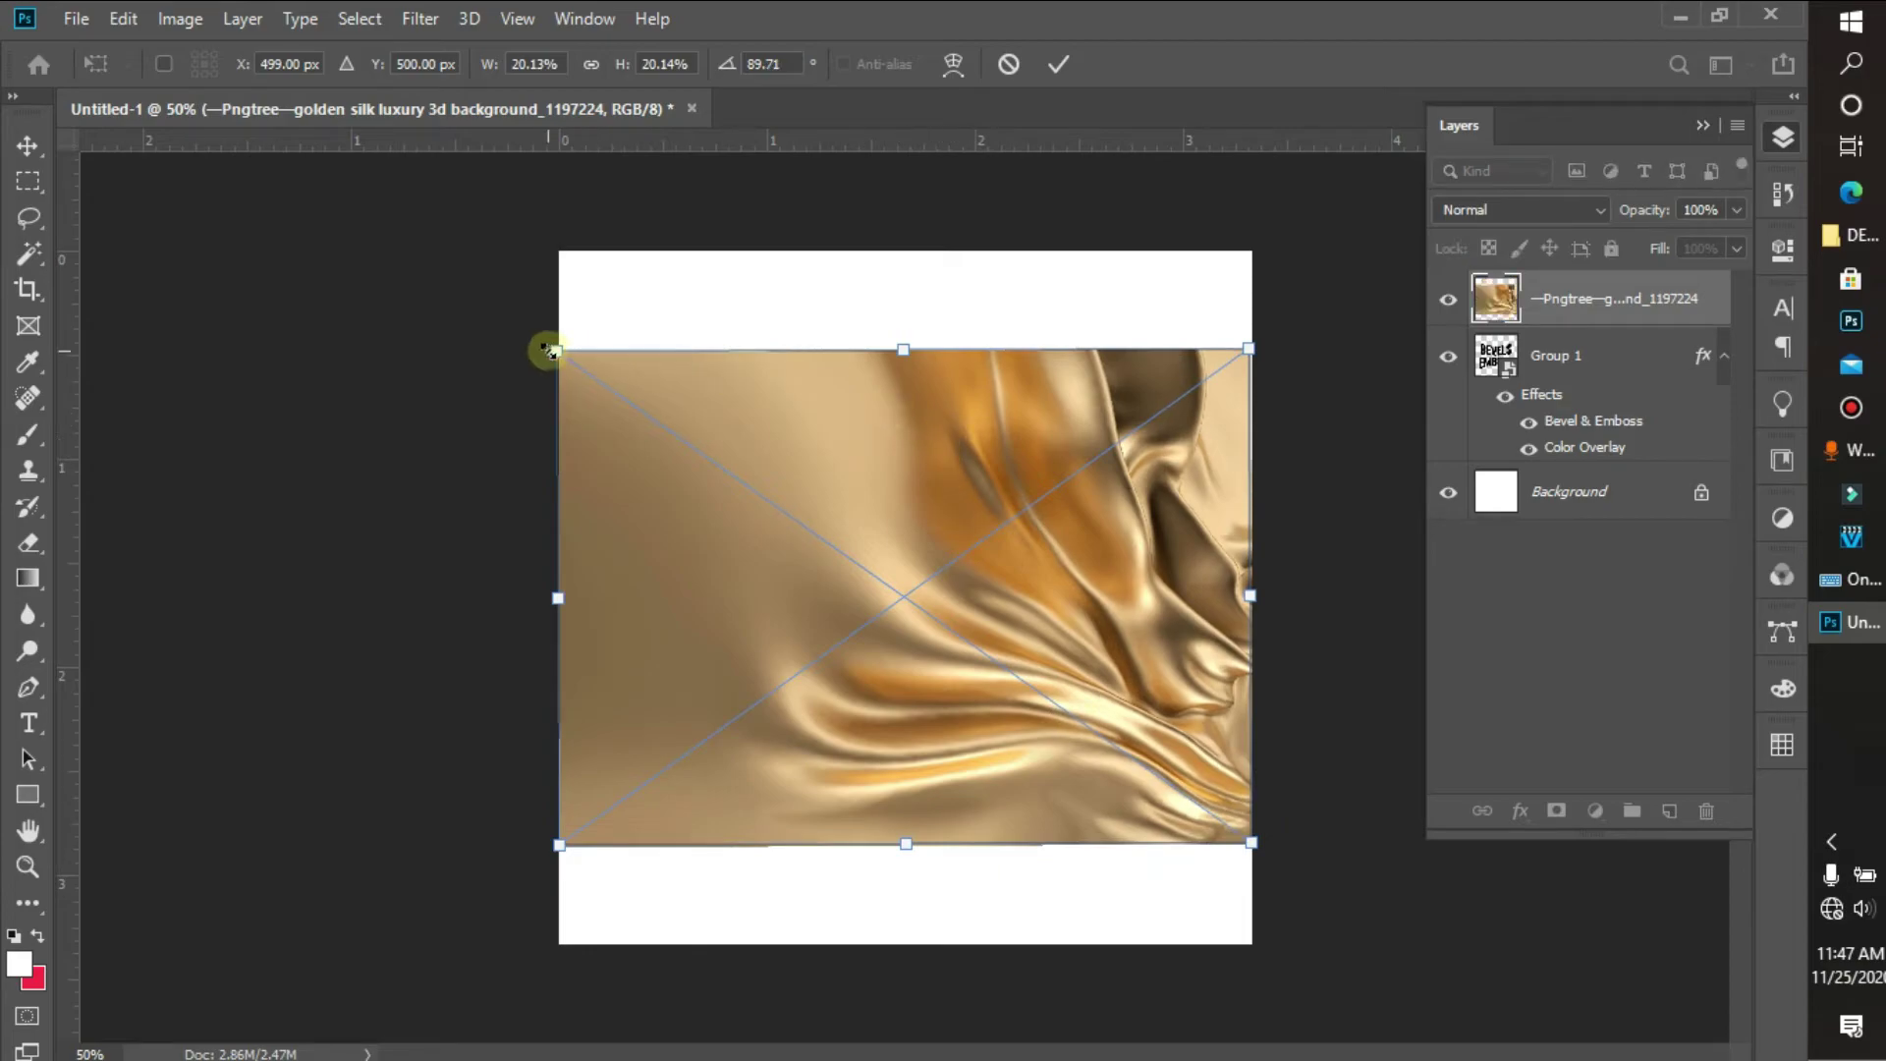
left_click_drag(537, 348, 379, 307)
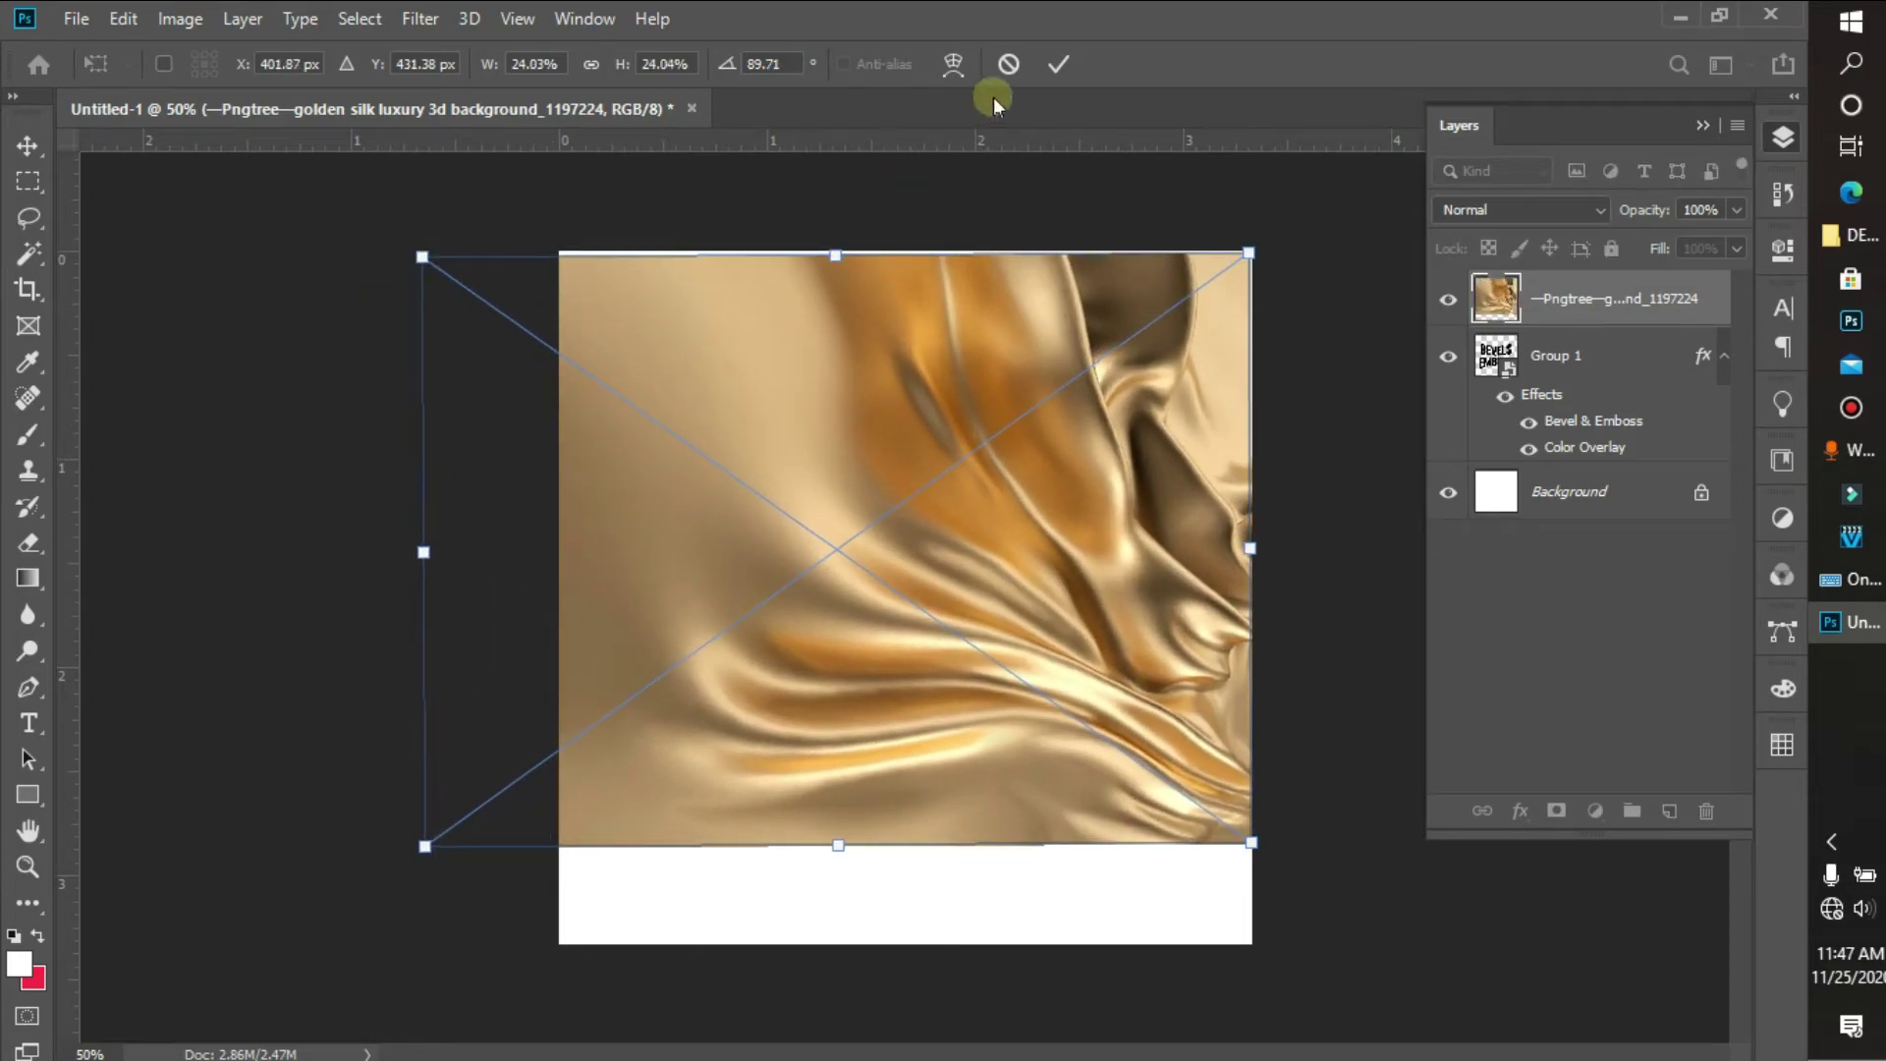
left_click(1050, 73)
key("z")
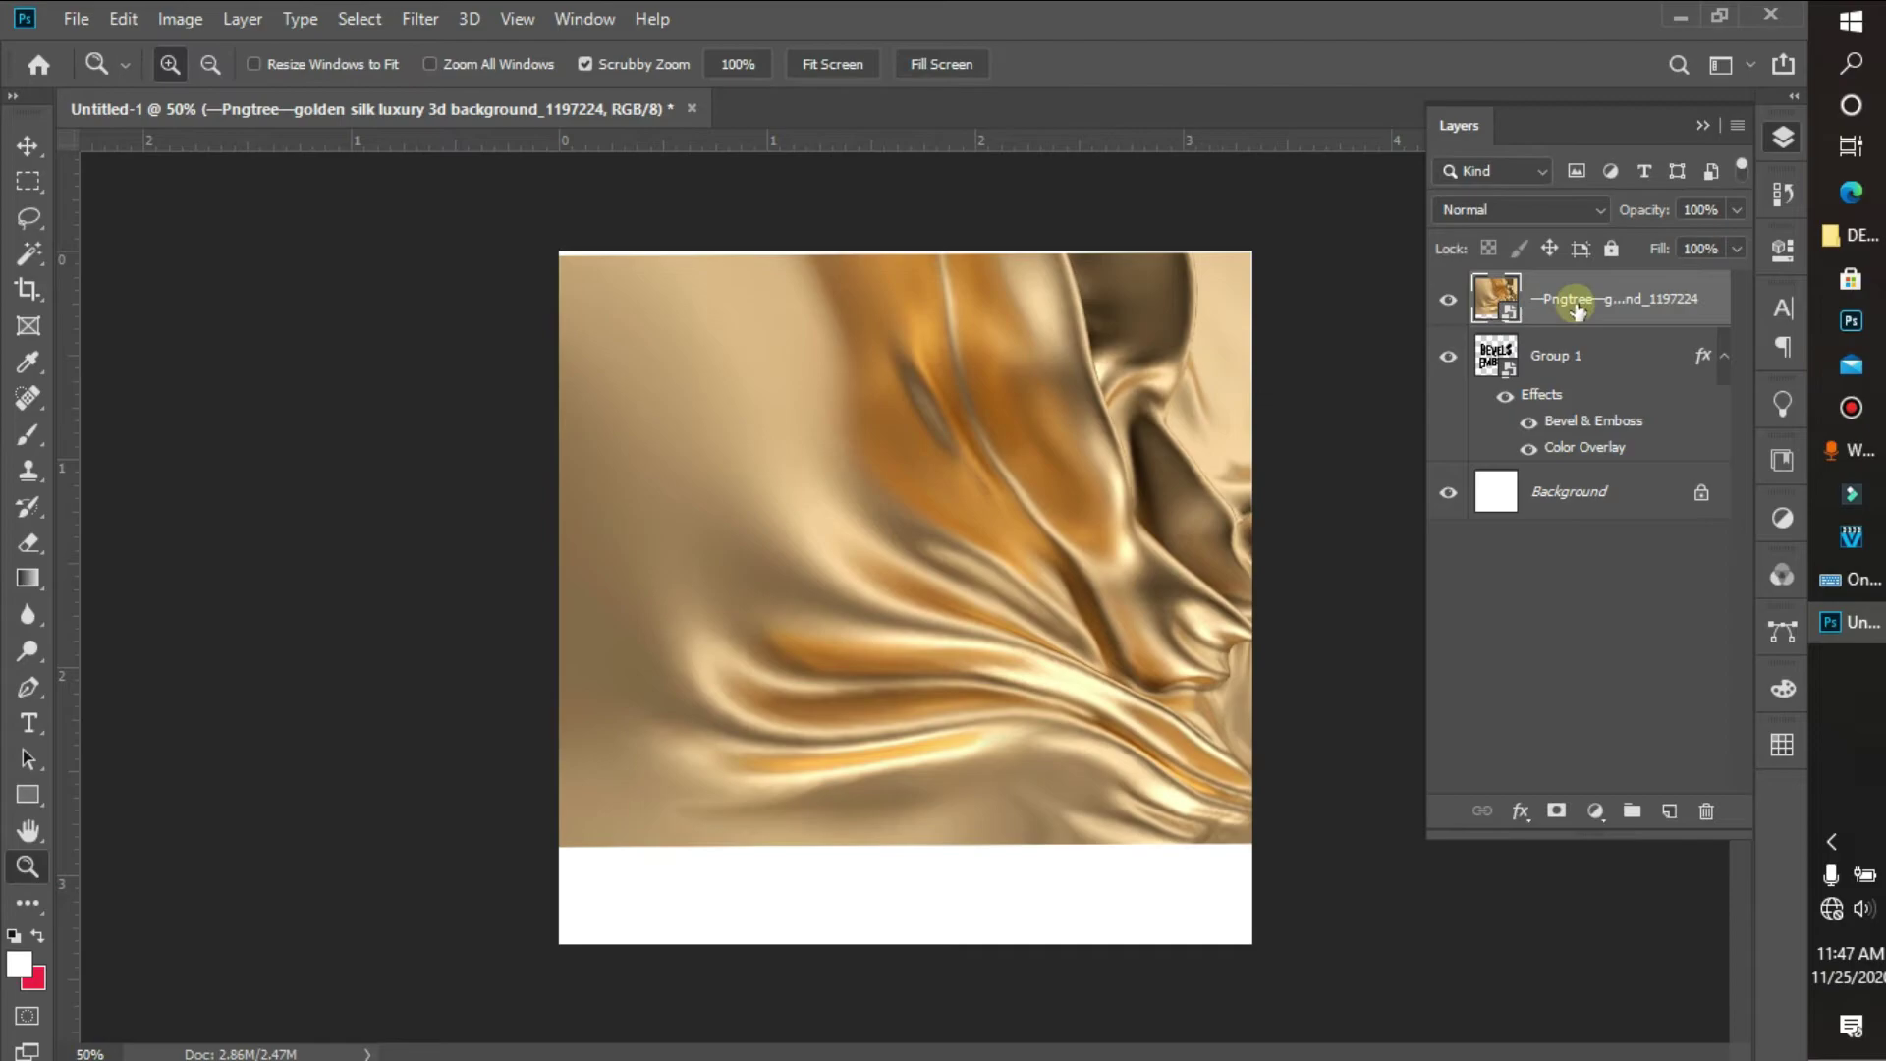
Clip the silk image into the lettering and hide the red colour overlay.
right_click(1576, 304)
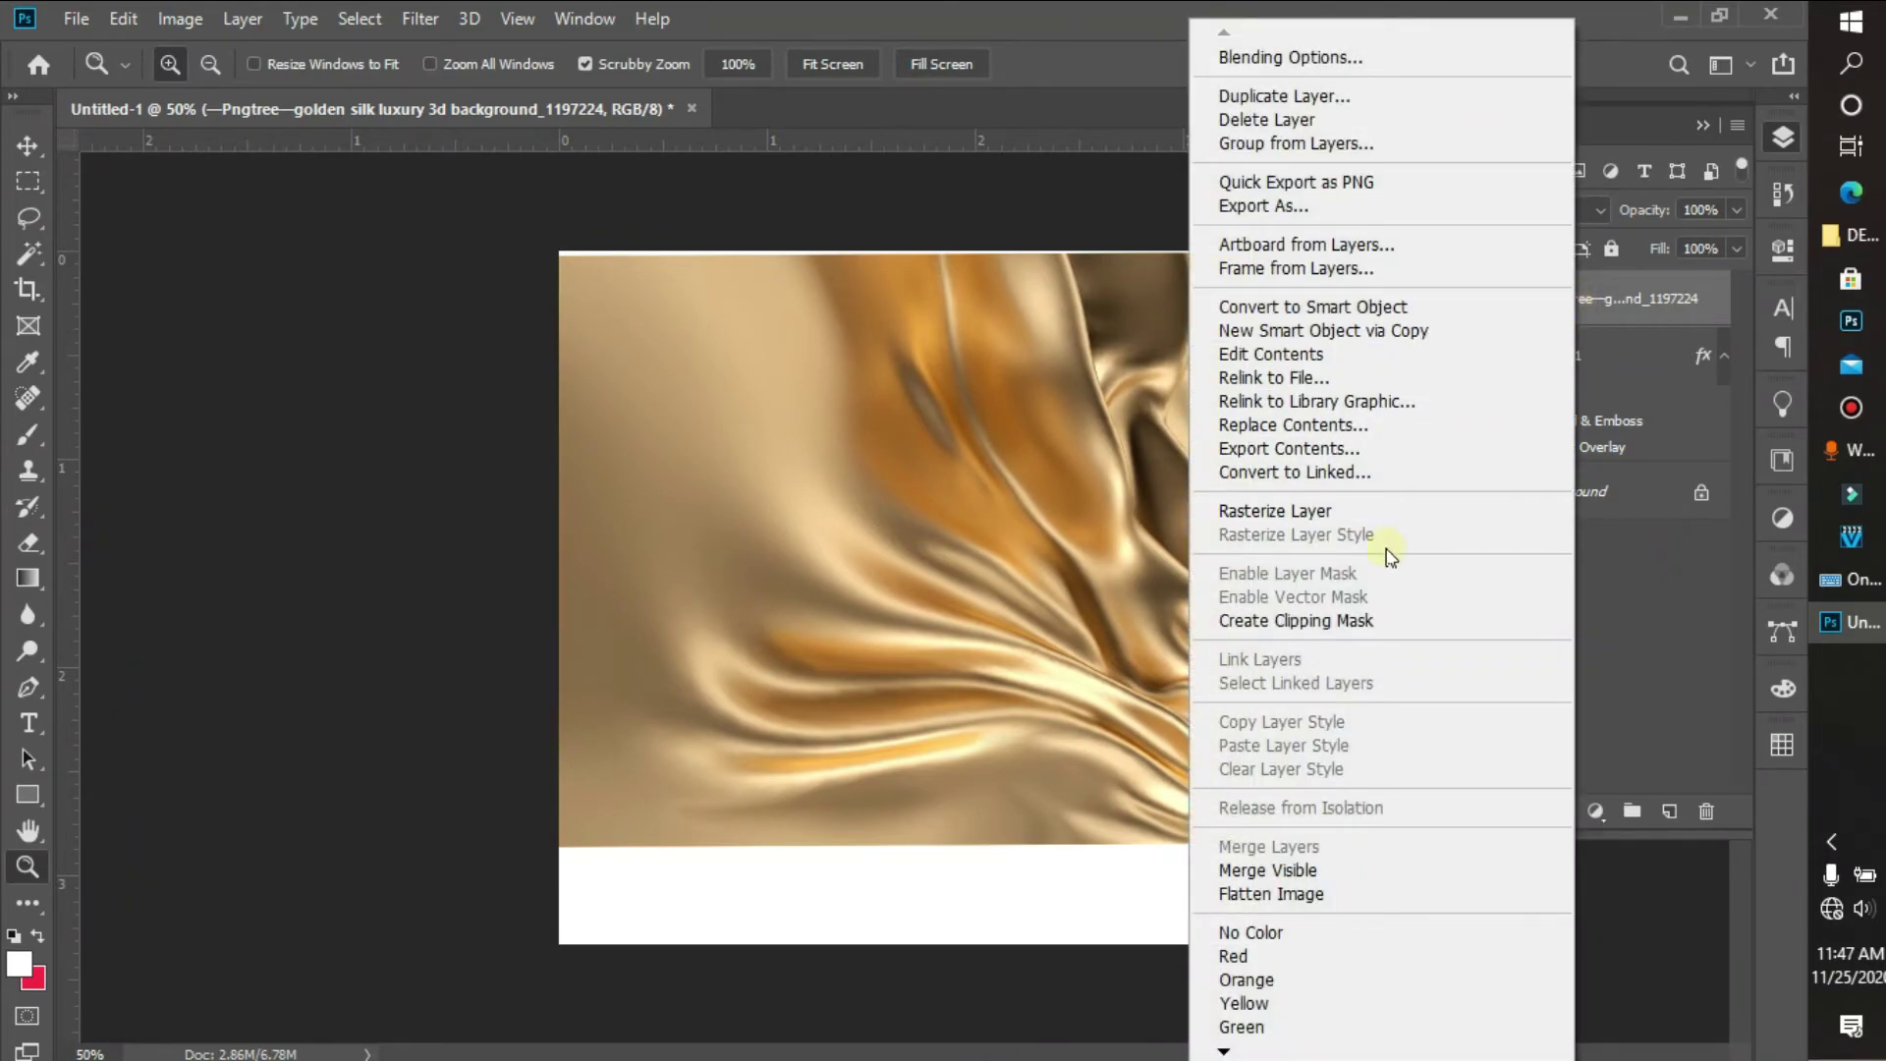
left_click(1304, 619)
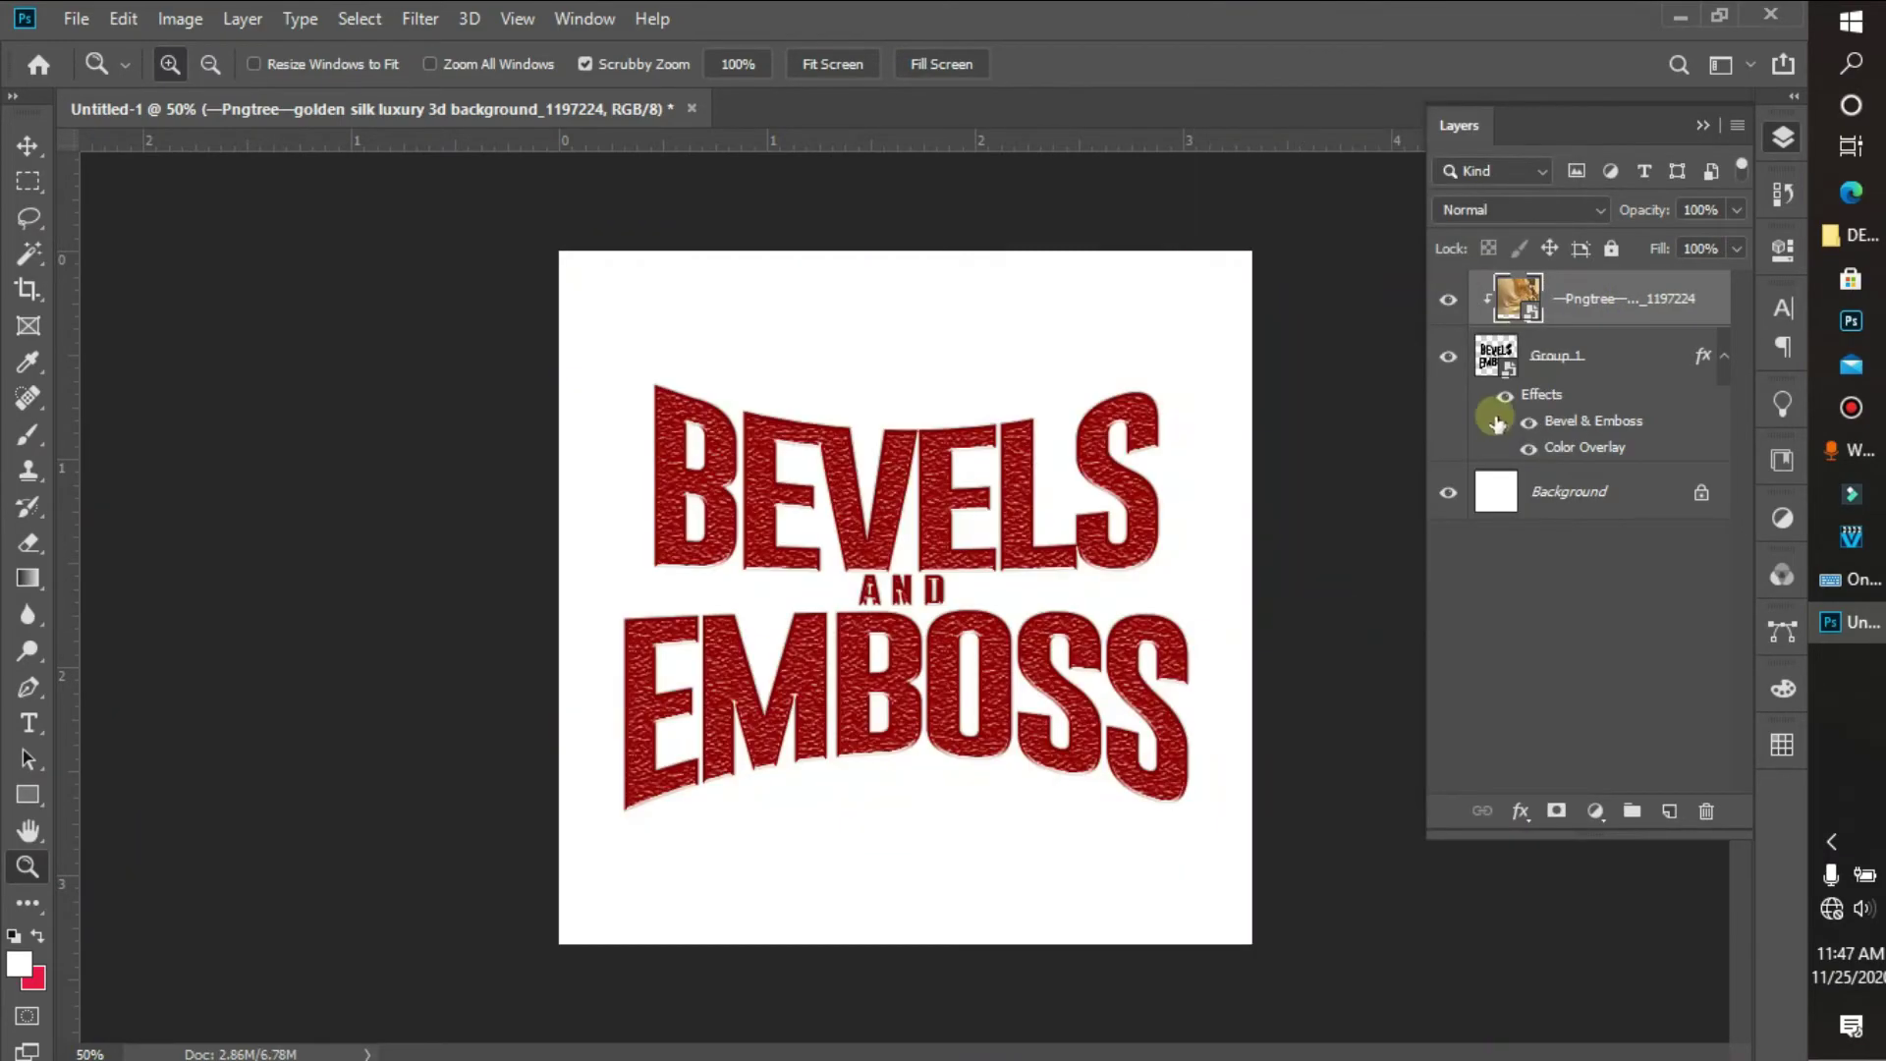
left_click(1529, 447)
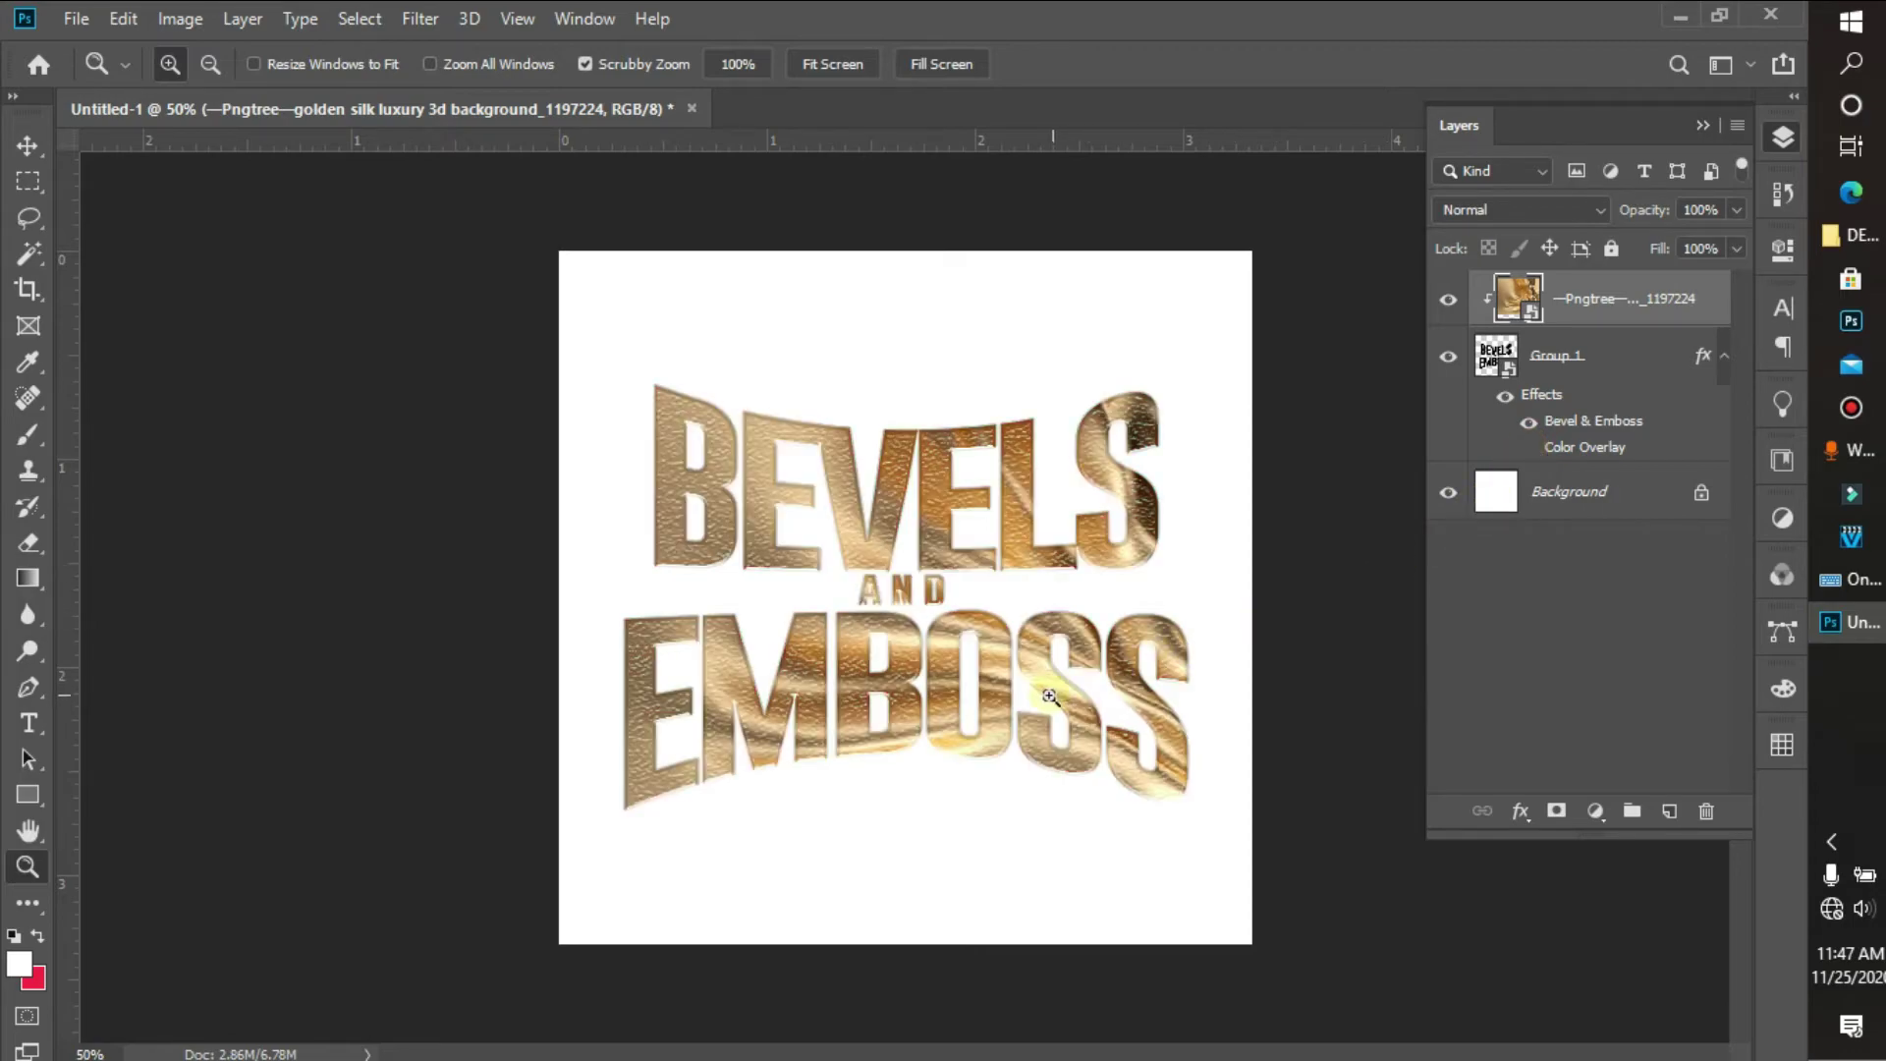
Select Group 1 together with the silk image layer.
left_click(210, 65)
left_click(892, 479)
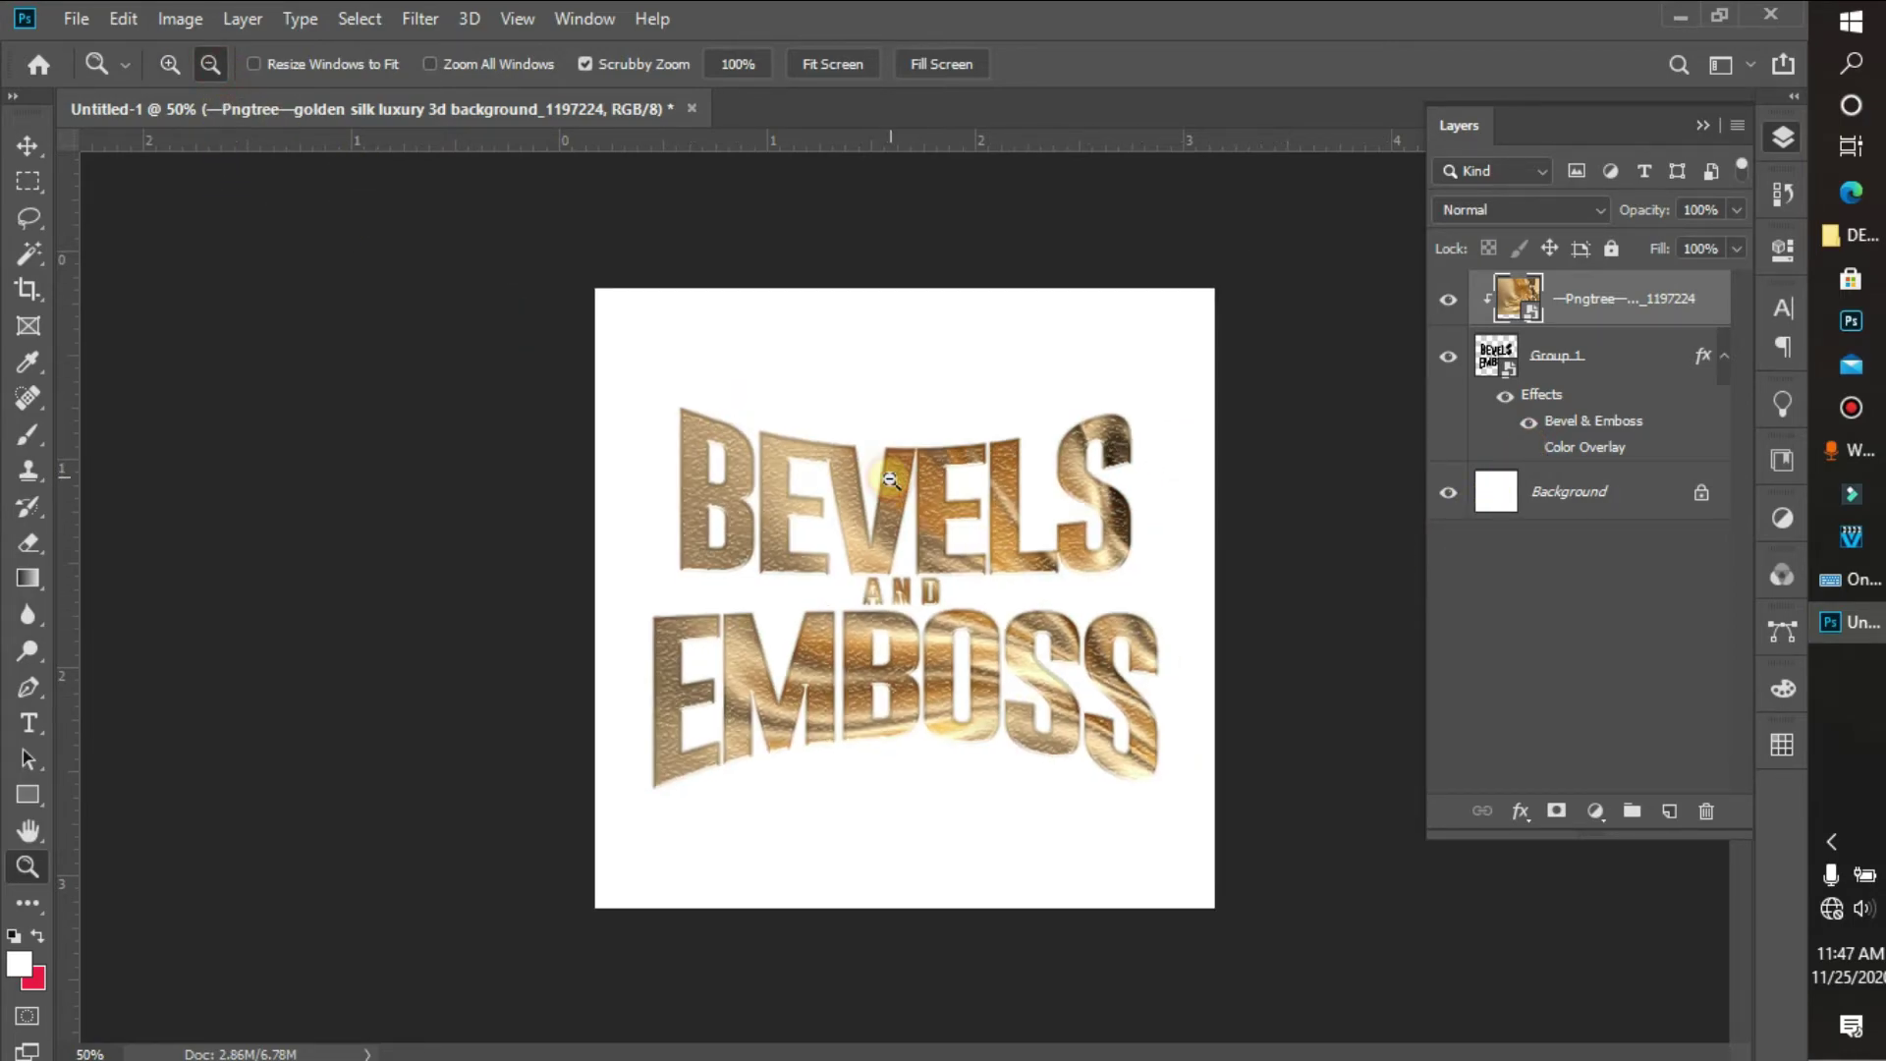
left_click(170, 65)
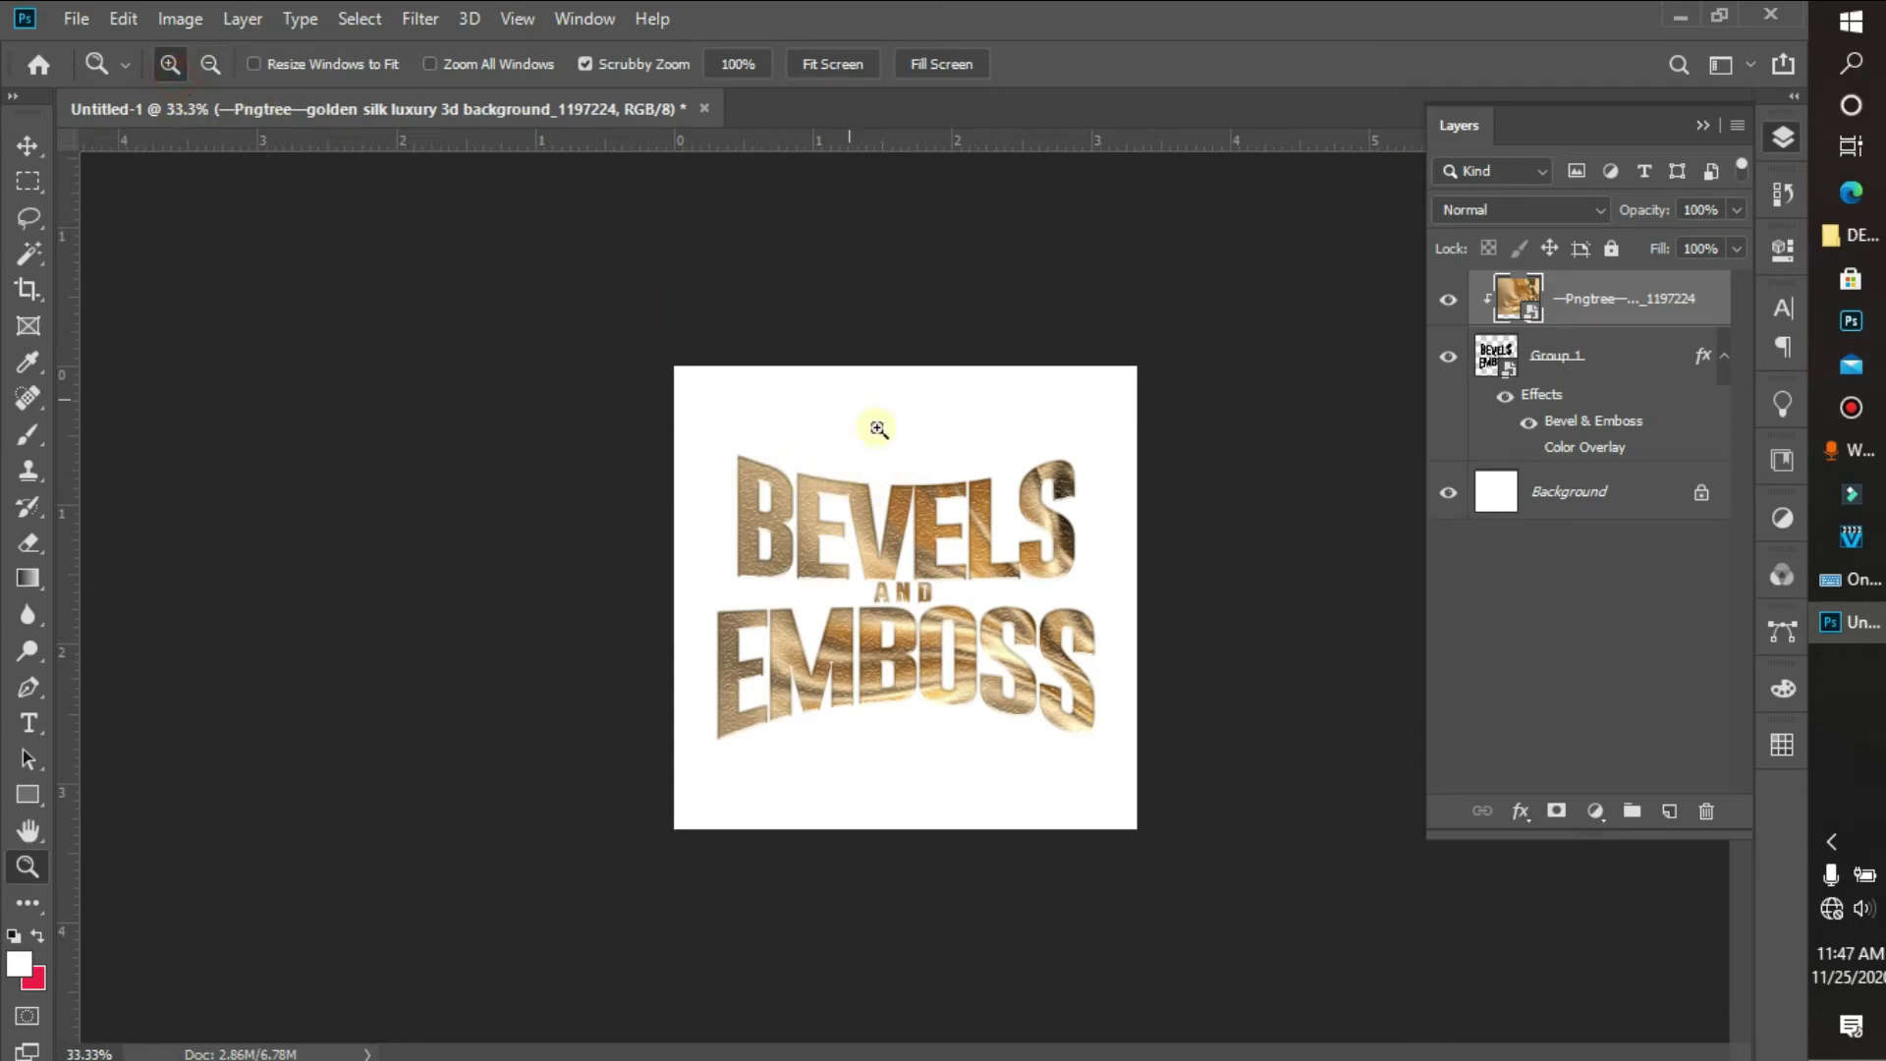
left_click(911, 504)
left_click(979, 553)
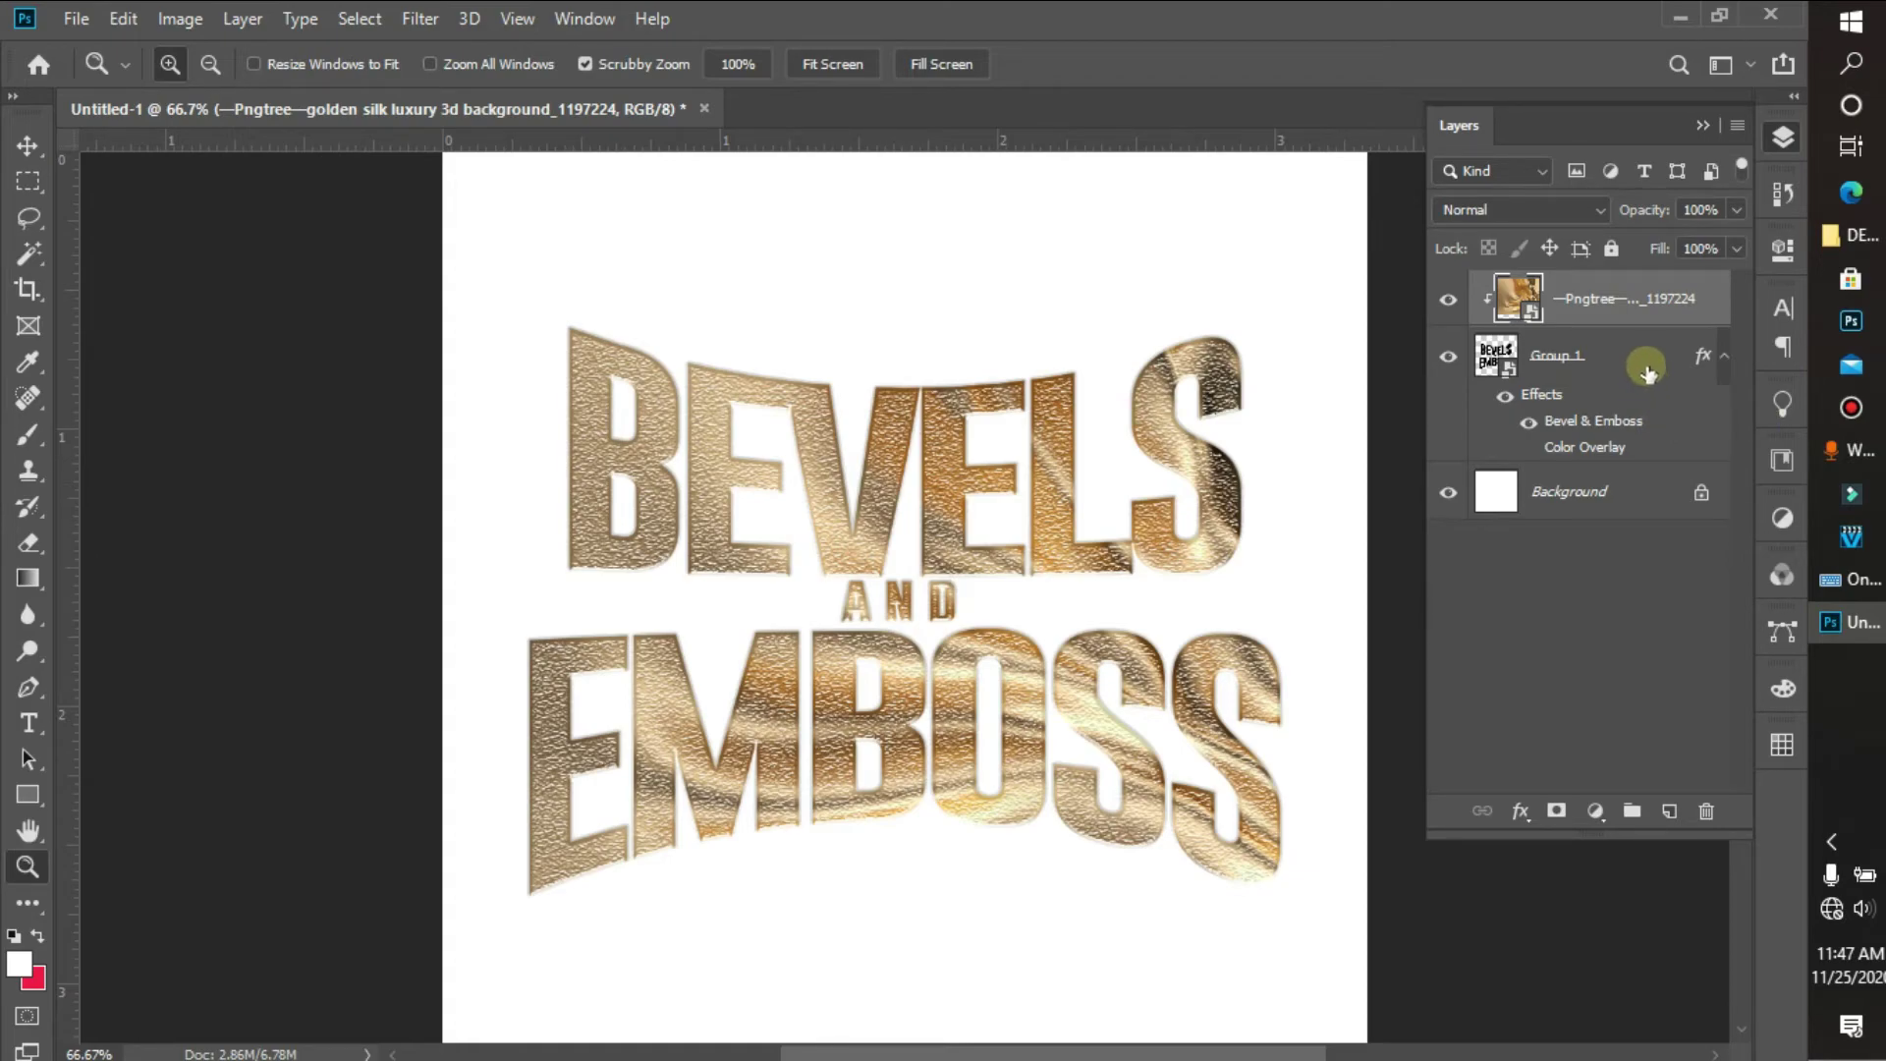
left_click(1646, 363, "shift")
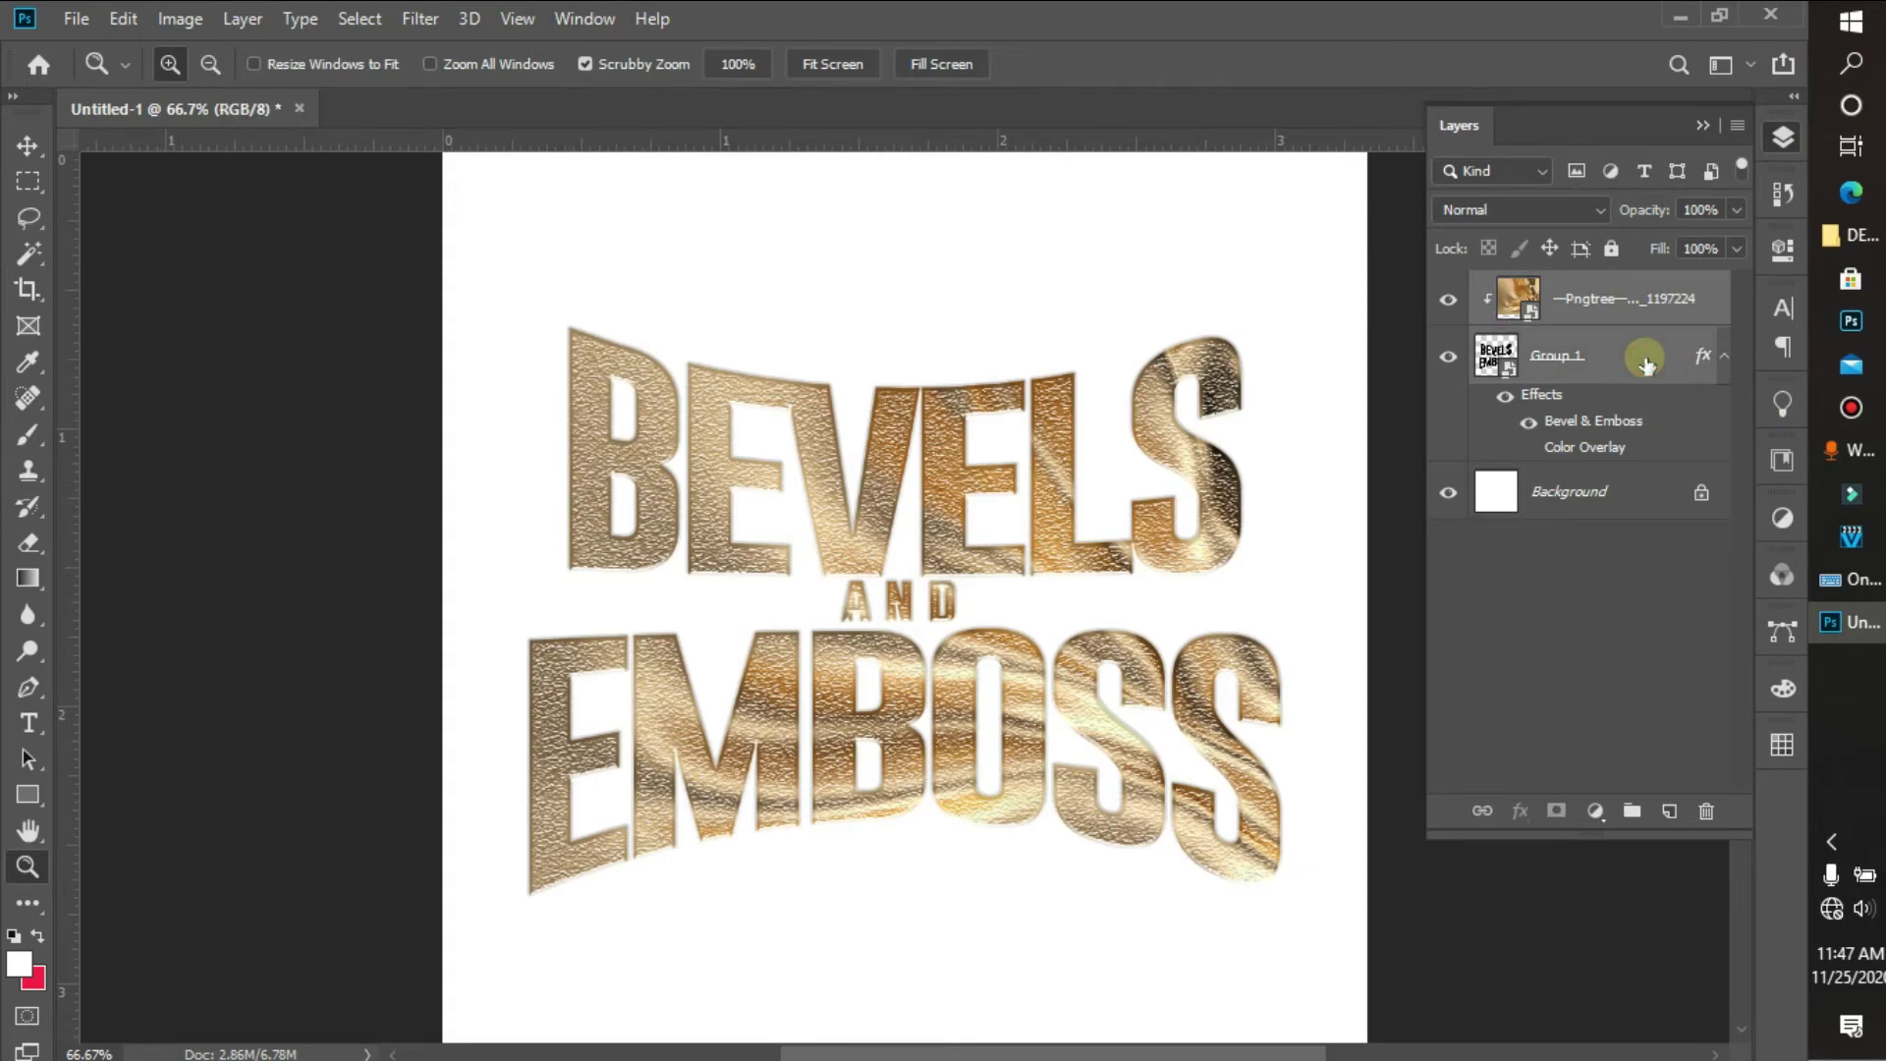
Convert the silk image and Group 1 into a single smart object.
right_click(1646, 363)
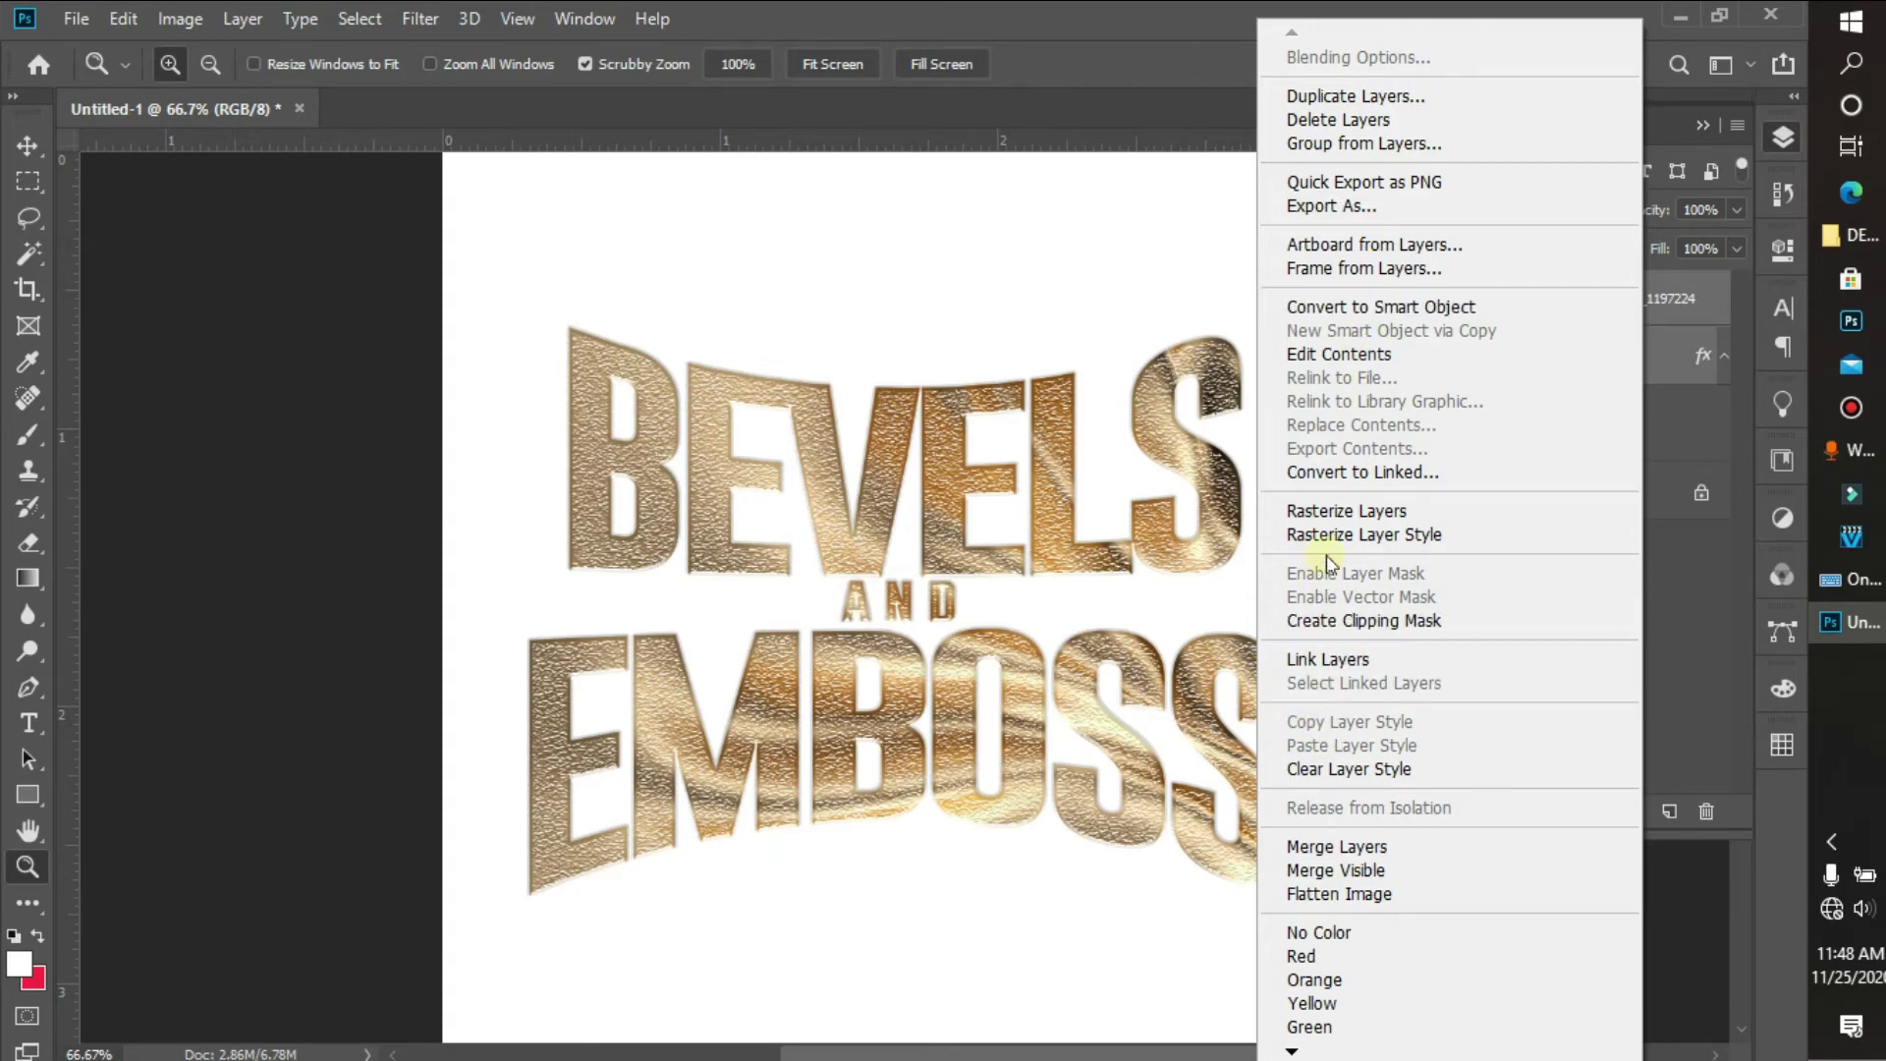
left_click(1351, 305)
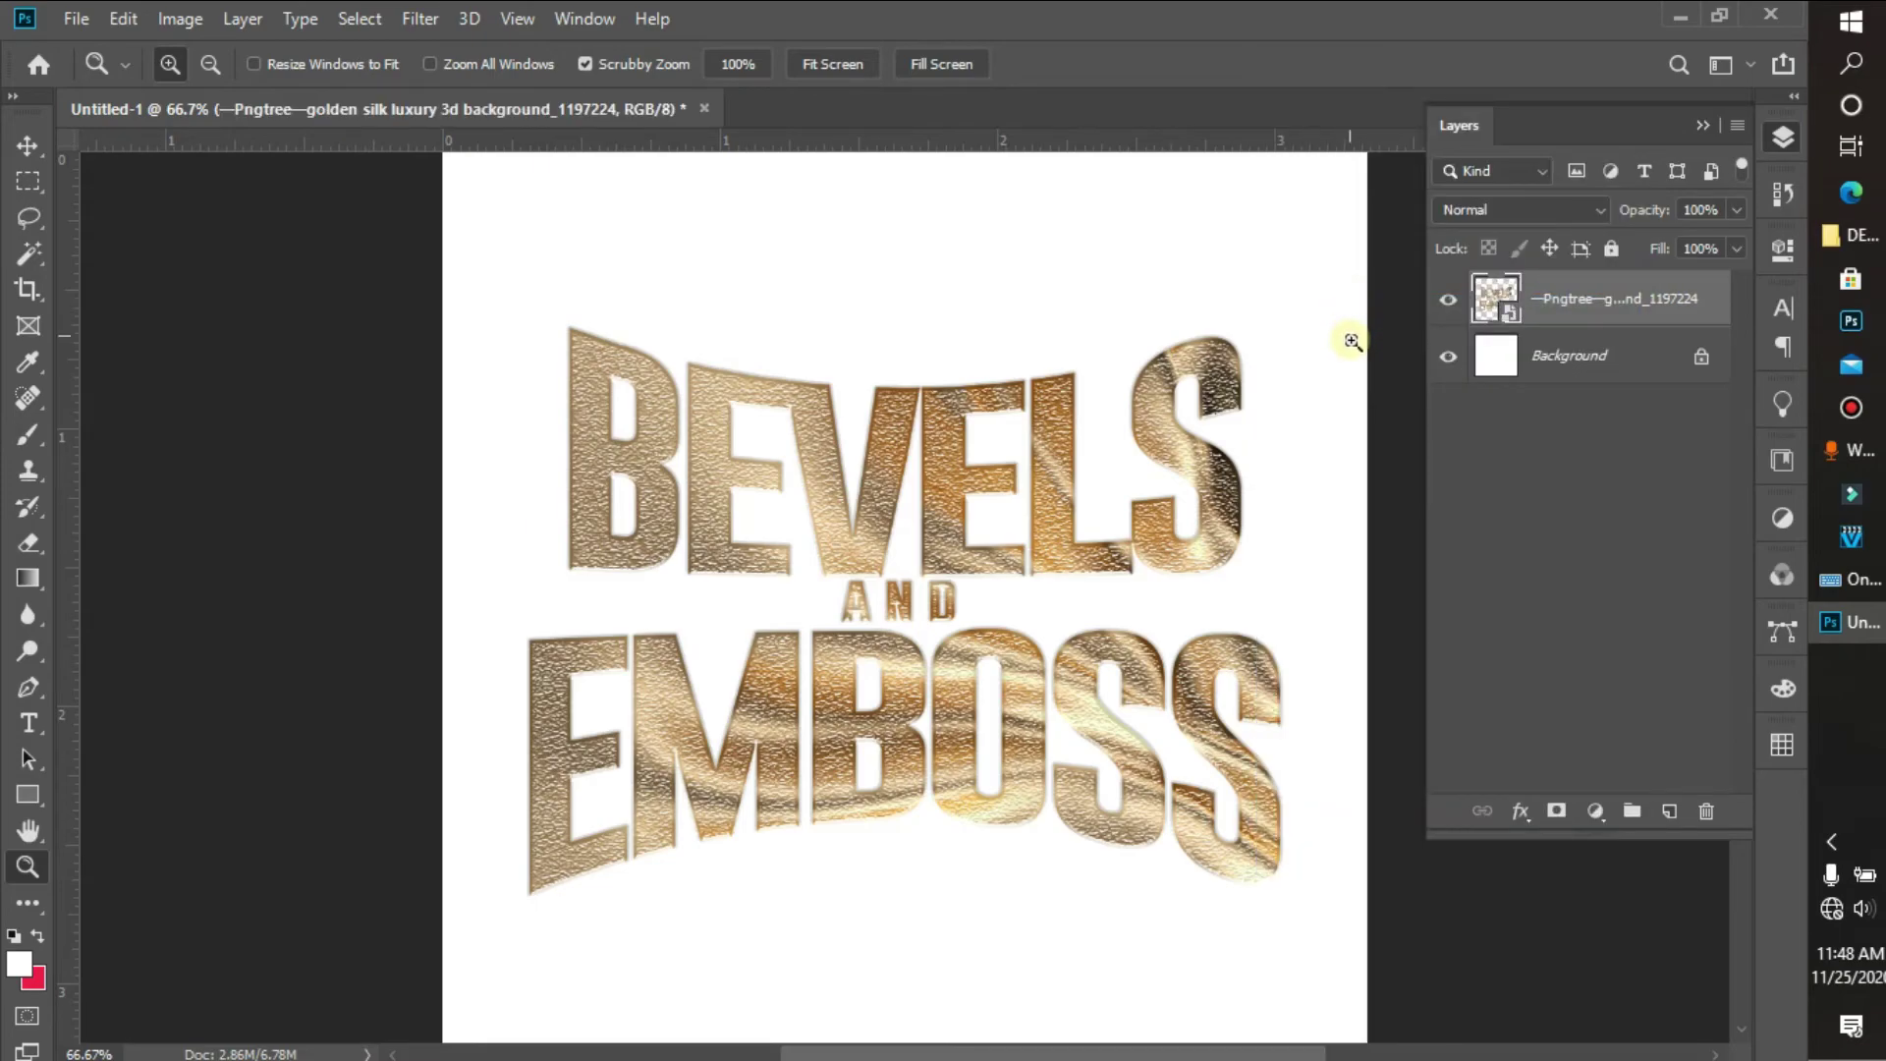
left_click(1136, 454)
left_click(1137, 454)
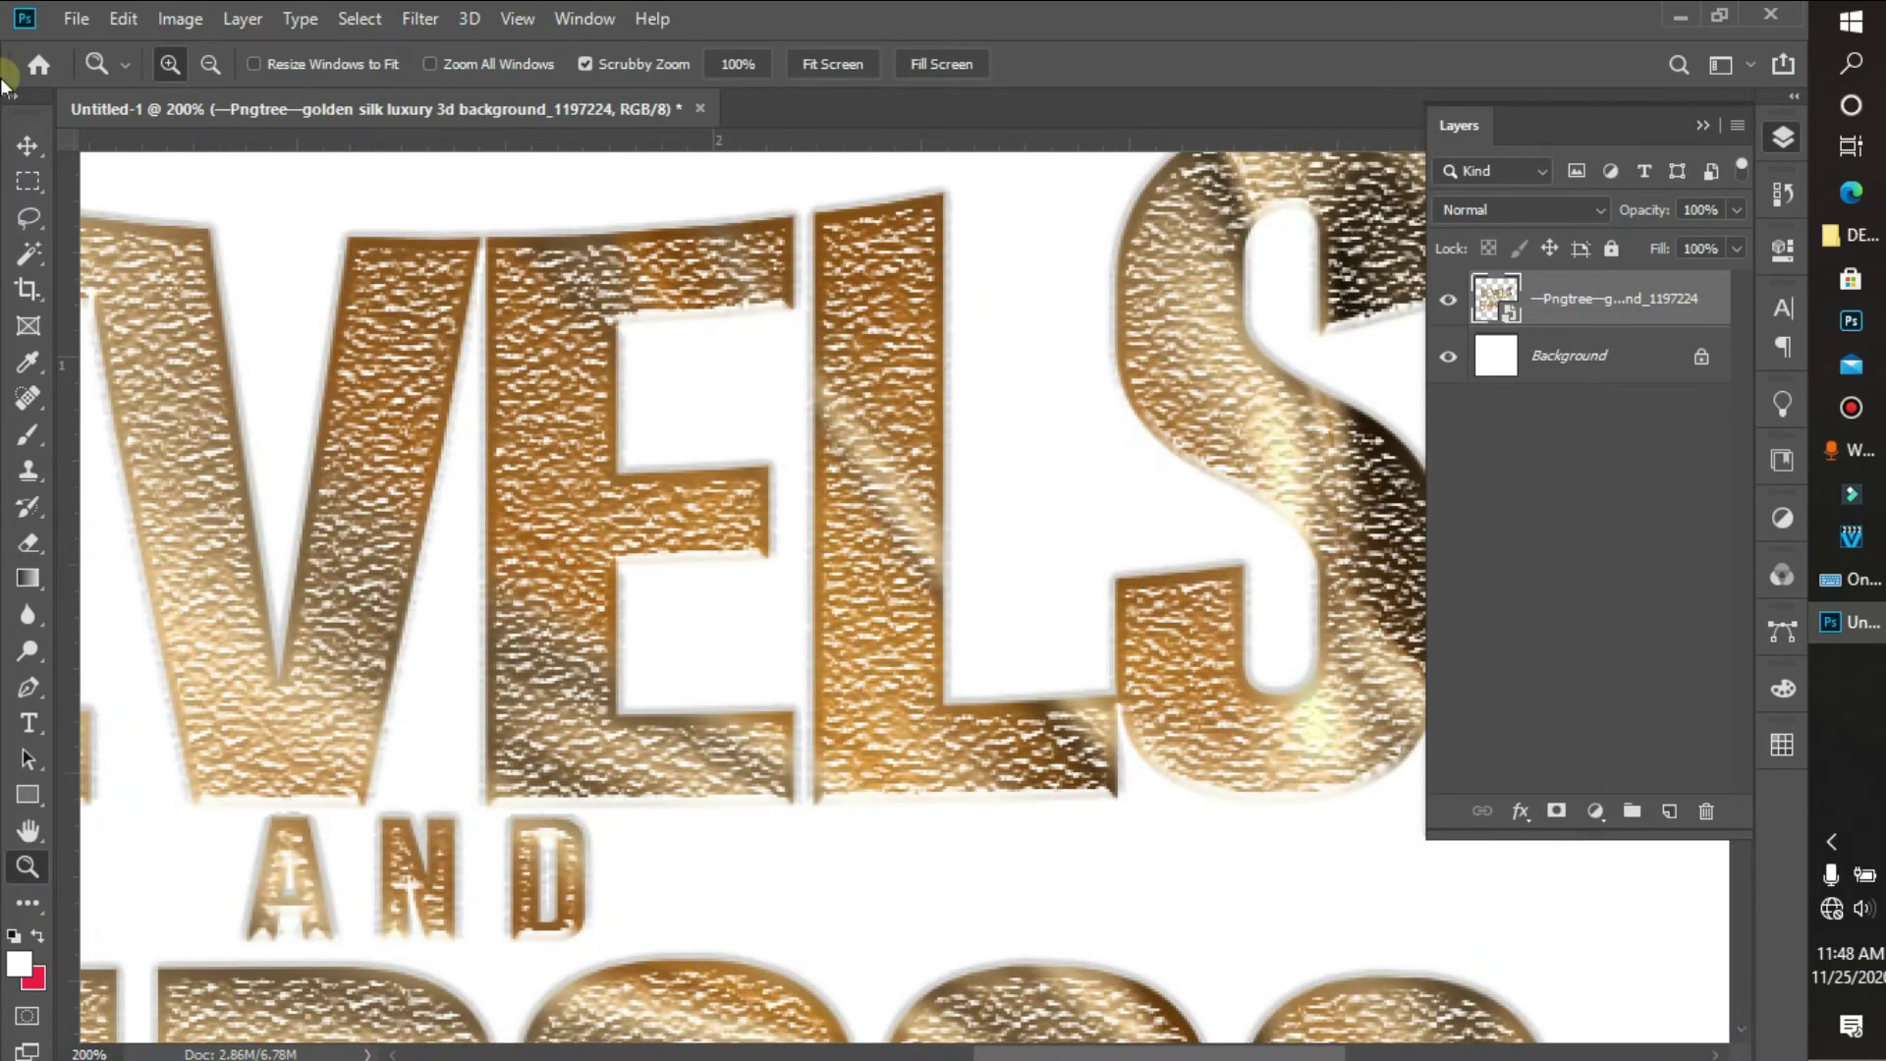
Zoom out to 25% to view the whole image, then back in to 50%.
left_click(210, 64)
left_click(487, 303)
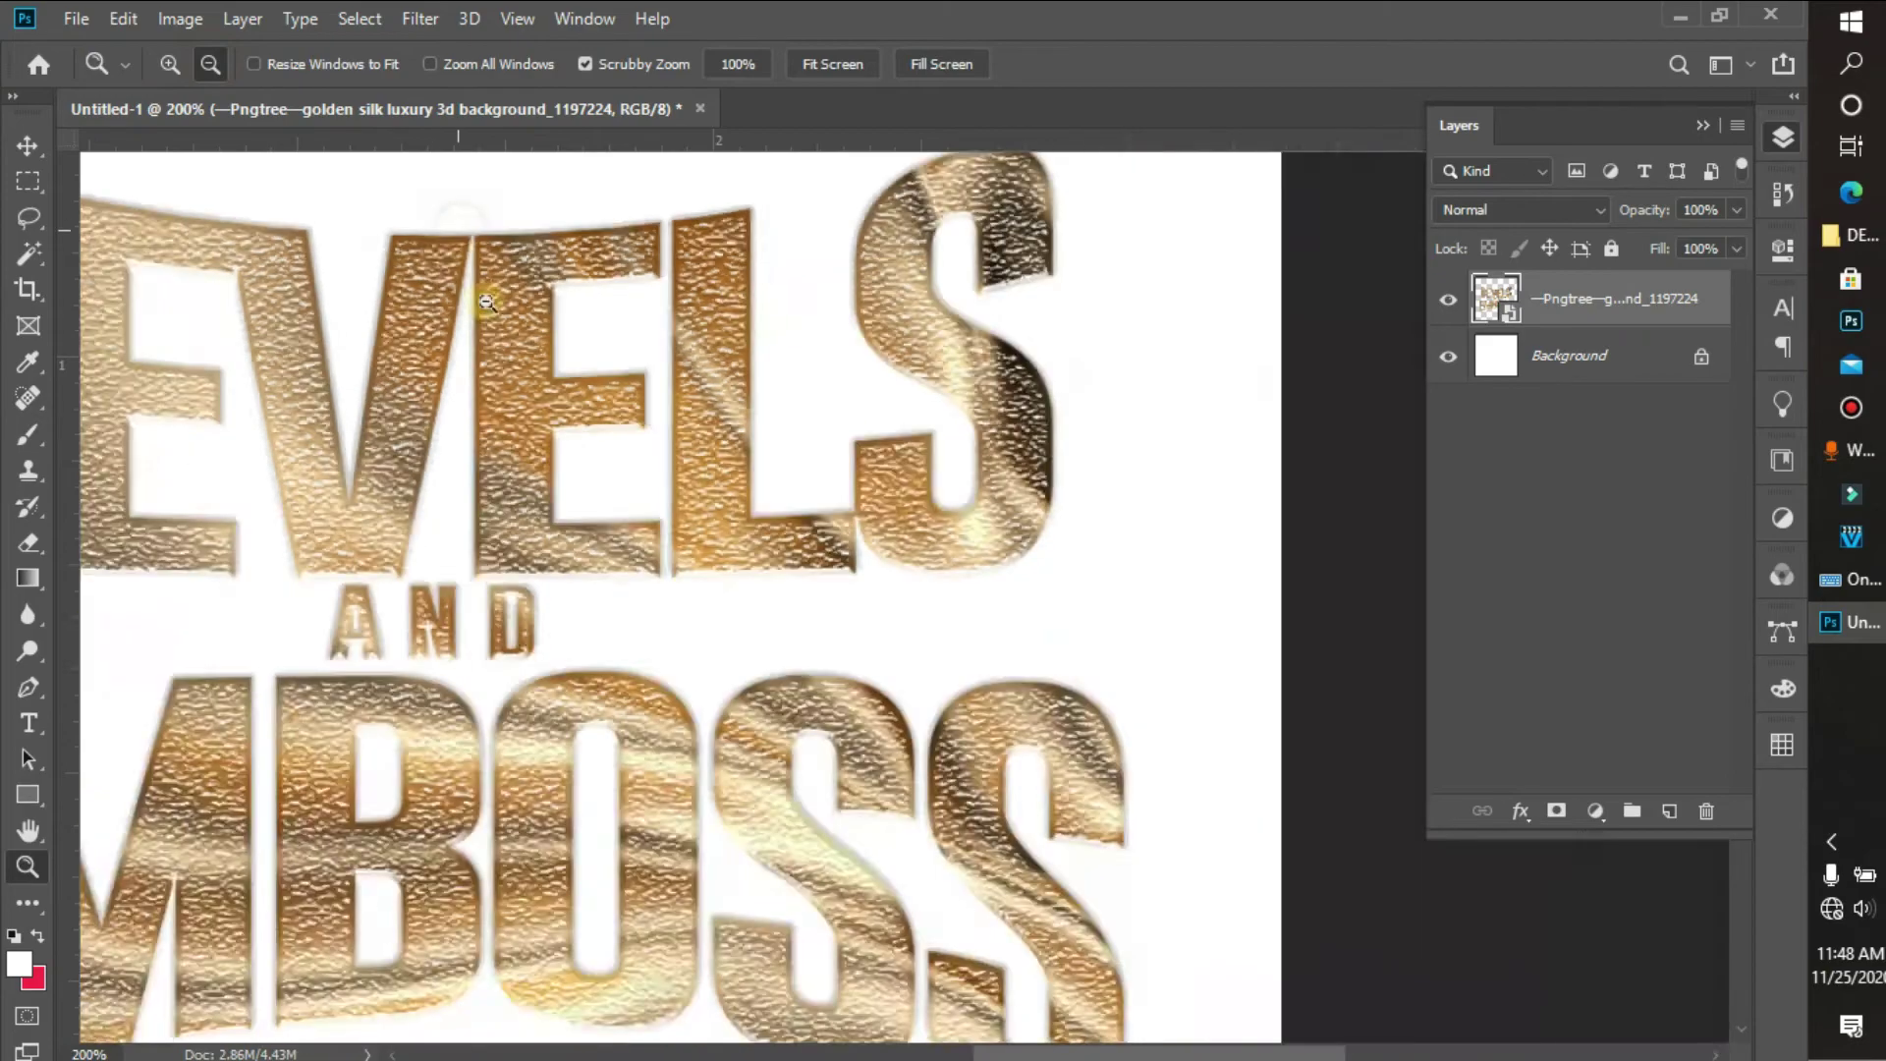
left_click(993, 434)
left_click(783, 569)
left_click(792, 576)
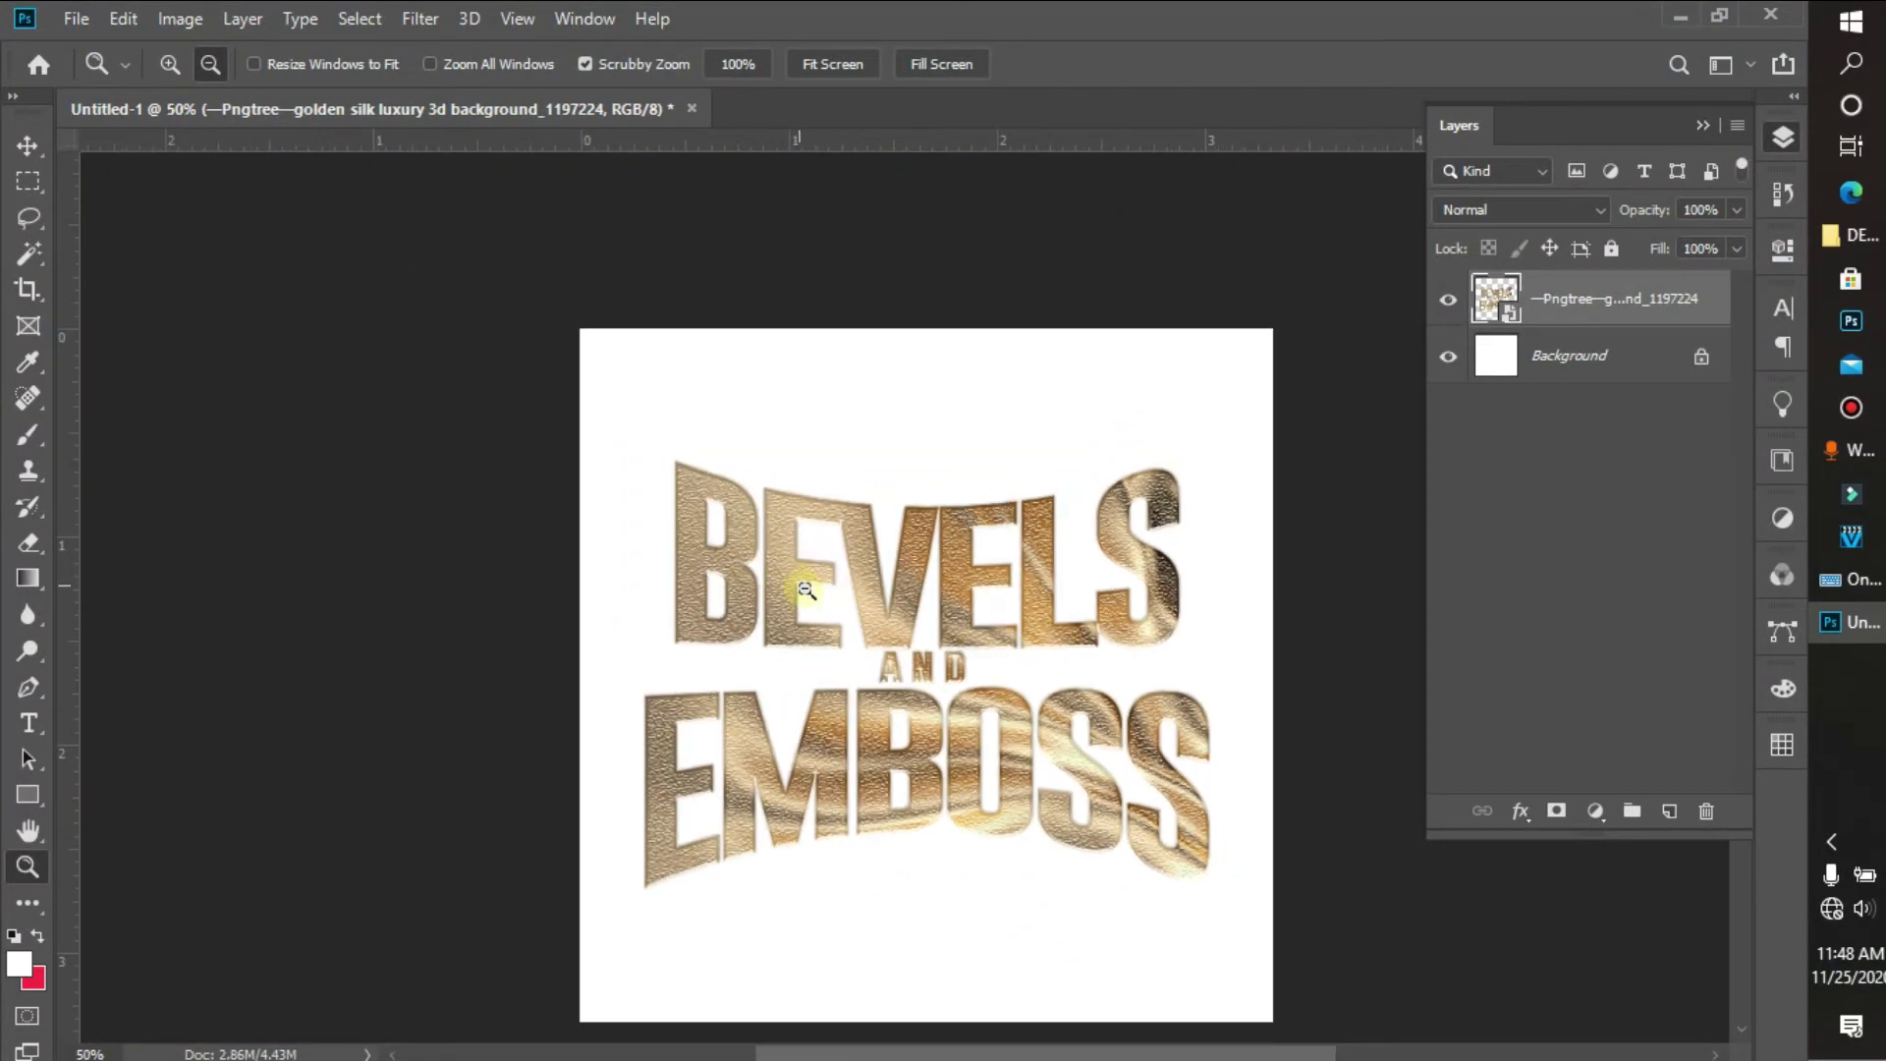
left_click(805, 589)
left_click(1026, 575)
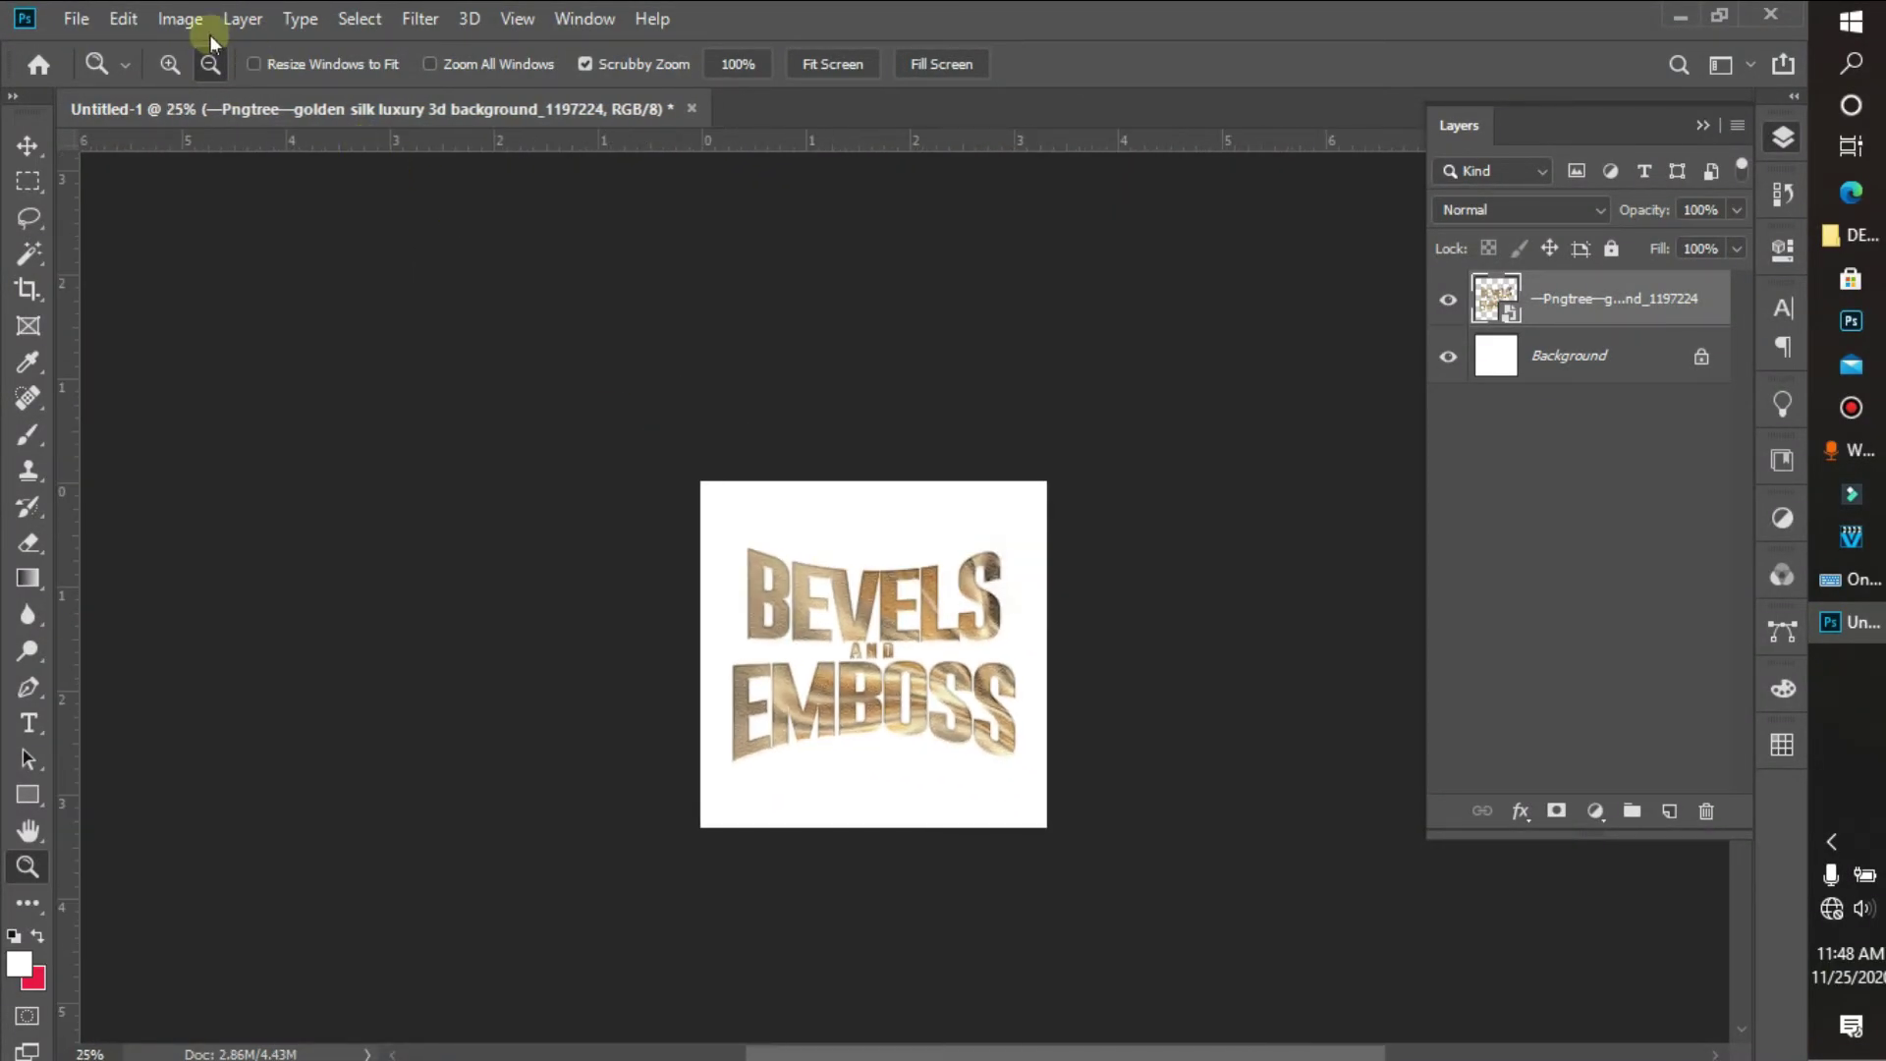
left_click(170, 62)
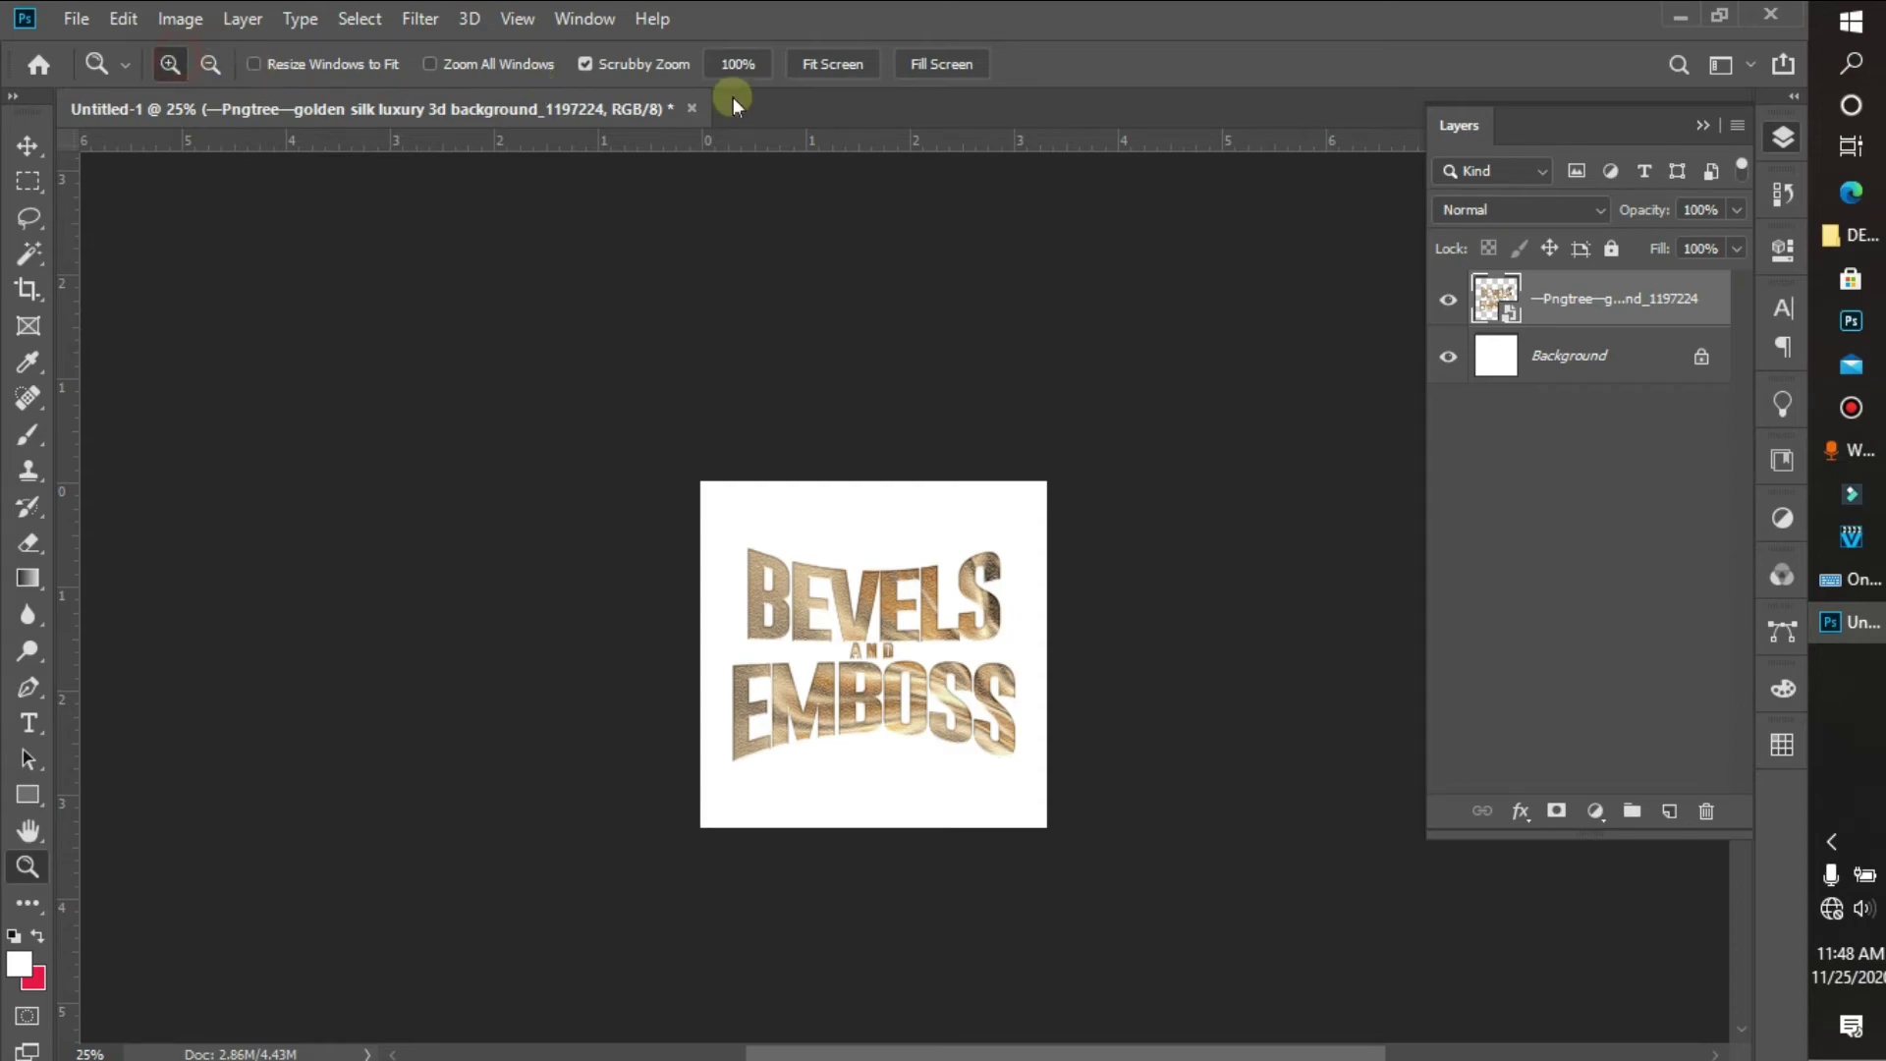
left_click(850, 556)
left_click(965, 589)
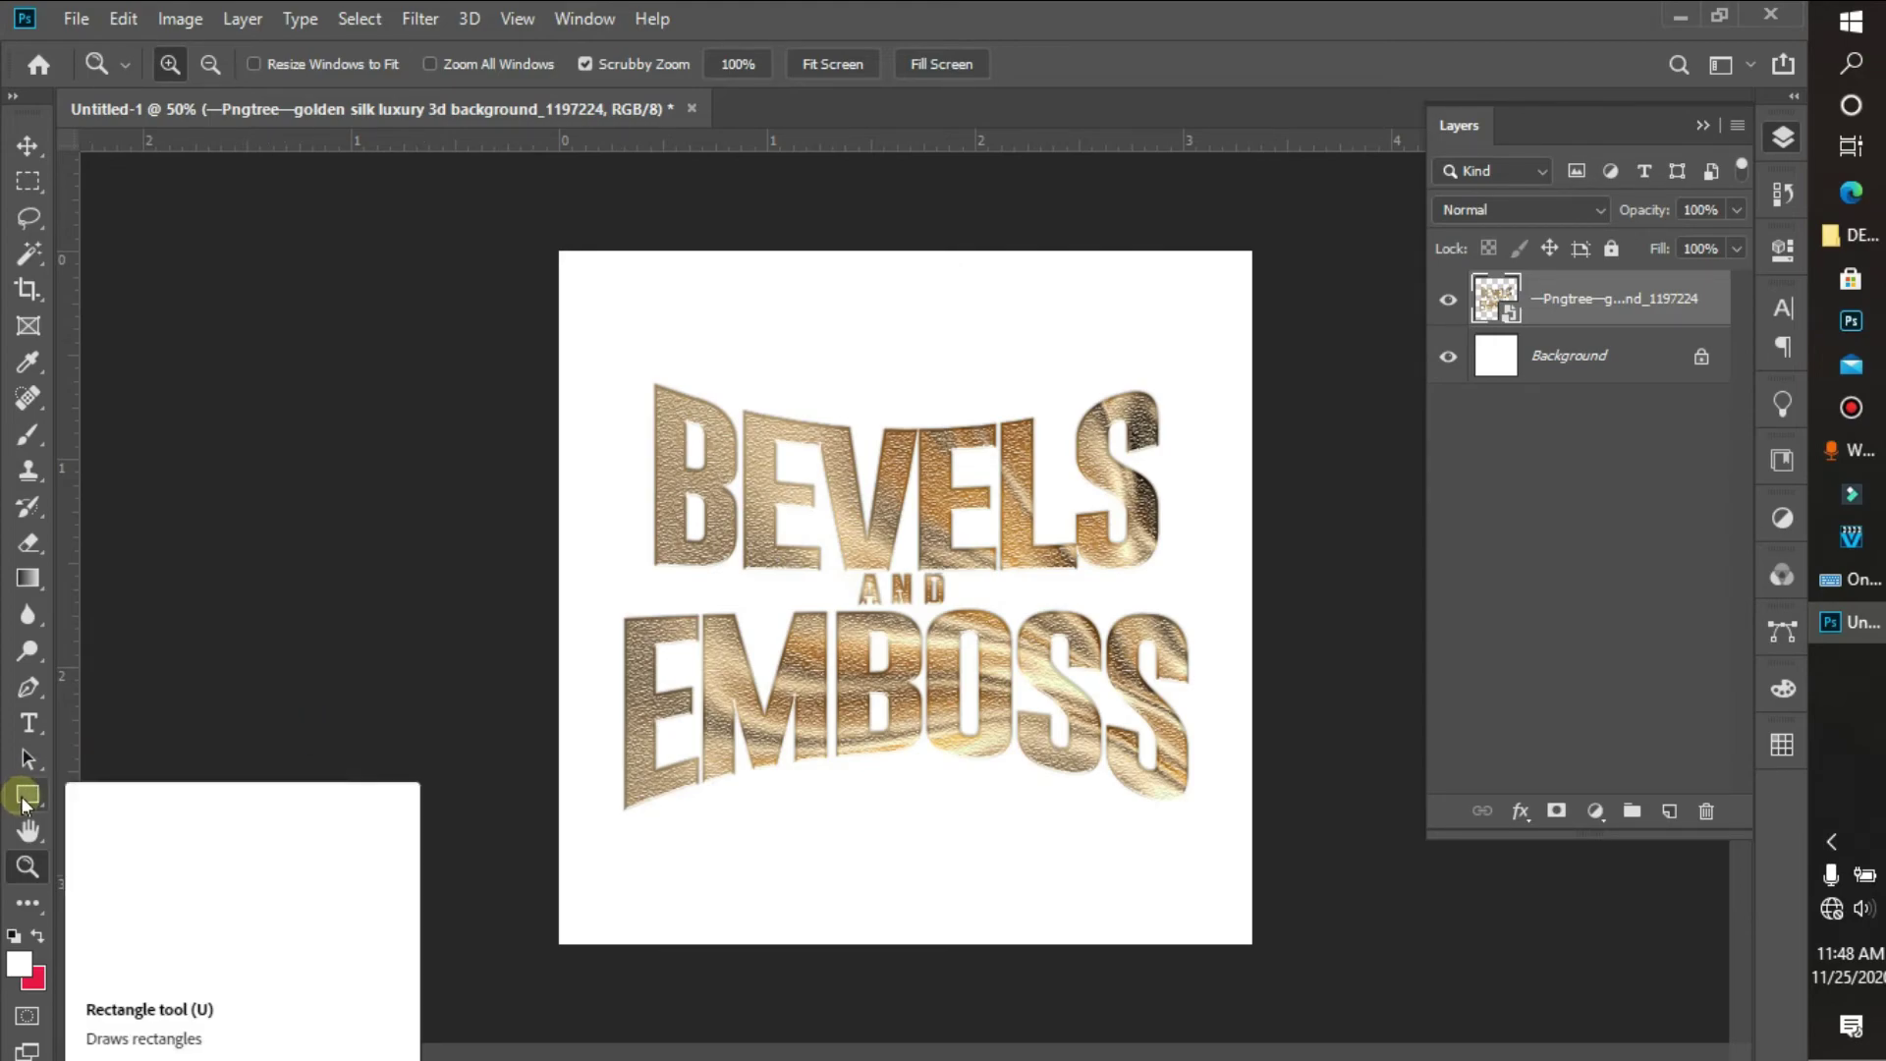
Fill the white Background with black using default colours and the Paint Bucket.
left_click(13, 936)
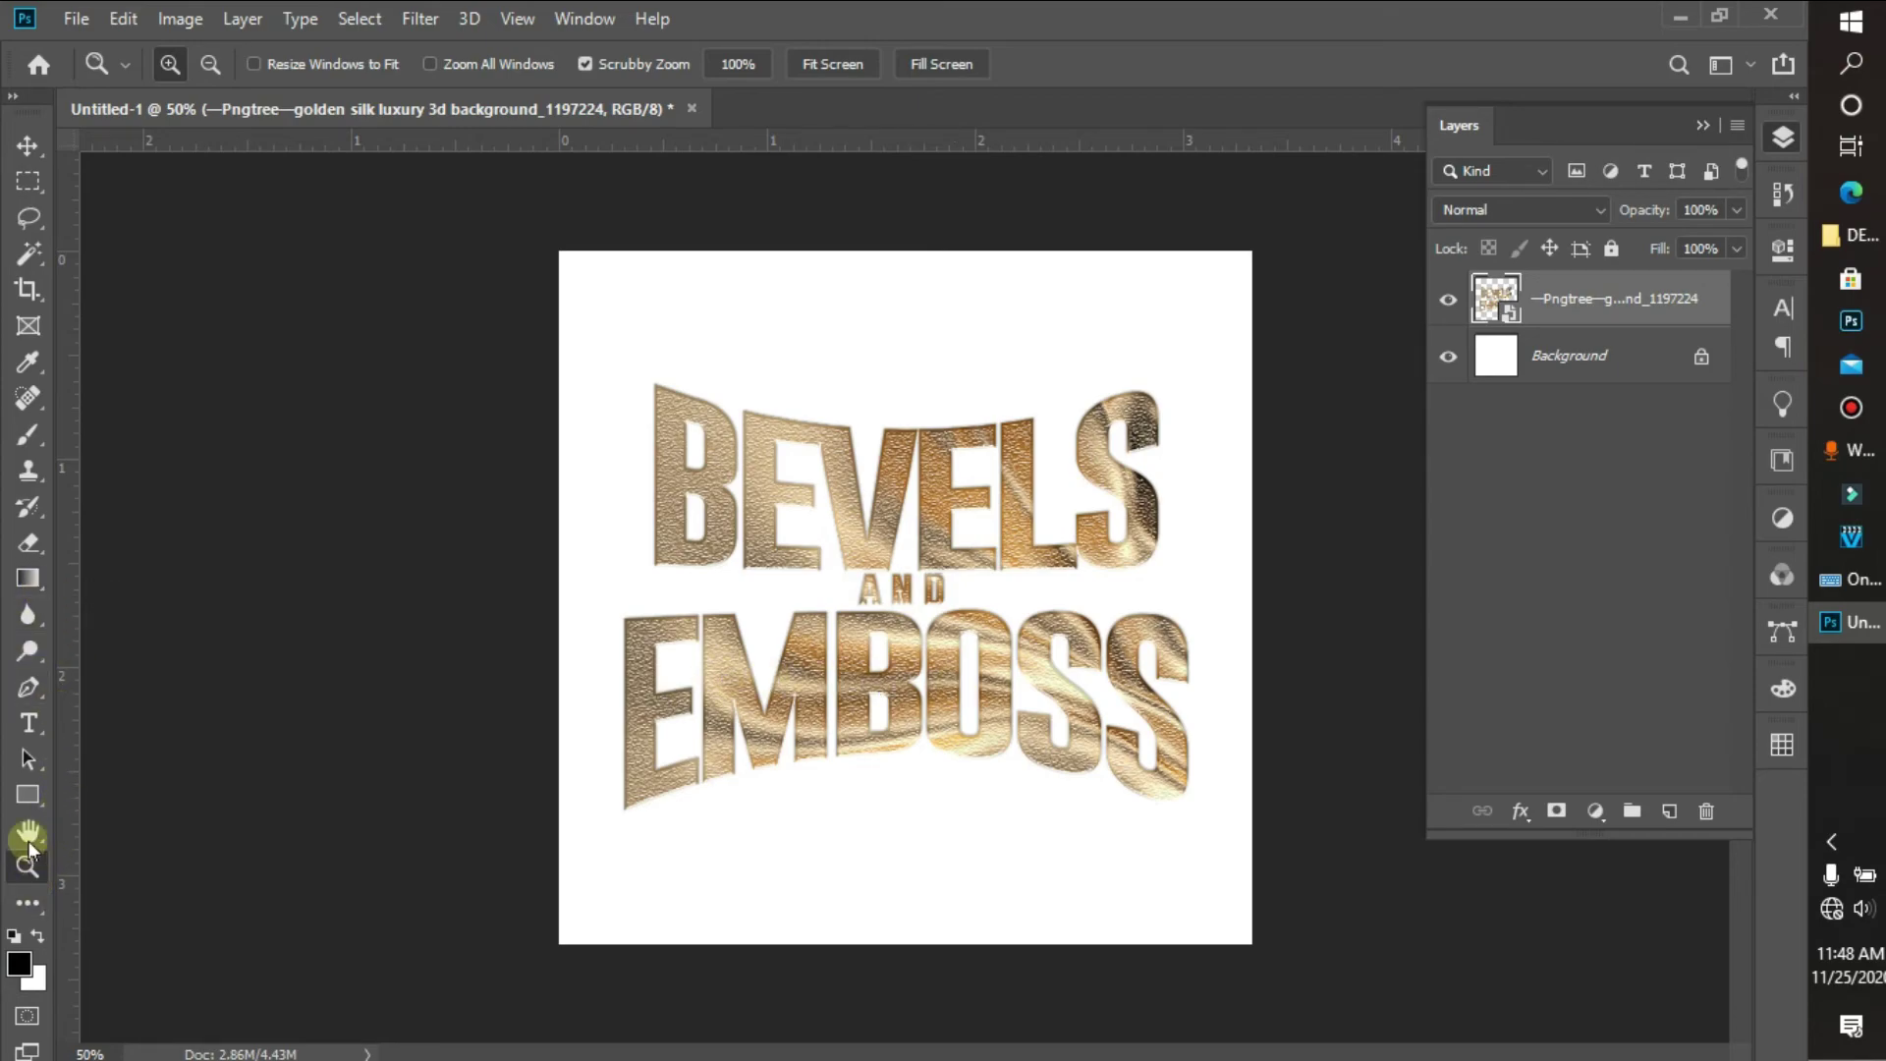
left_click_drag(32, 590, 118, 606)
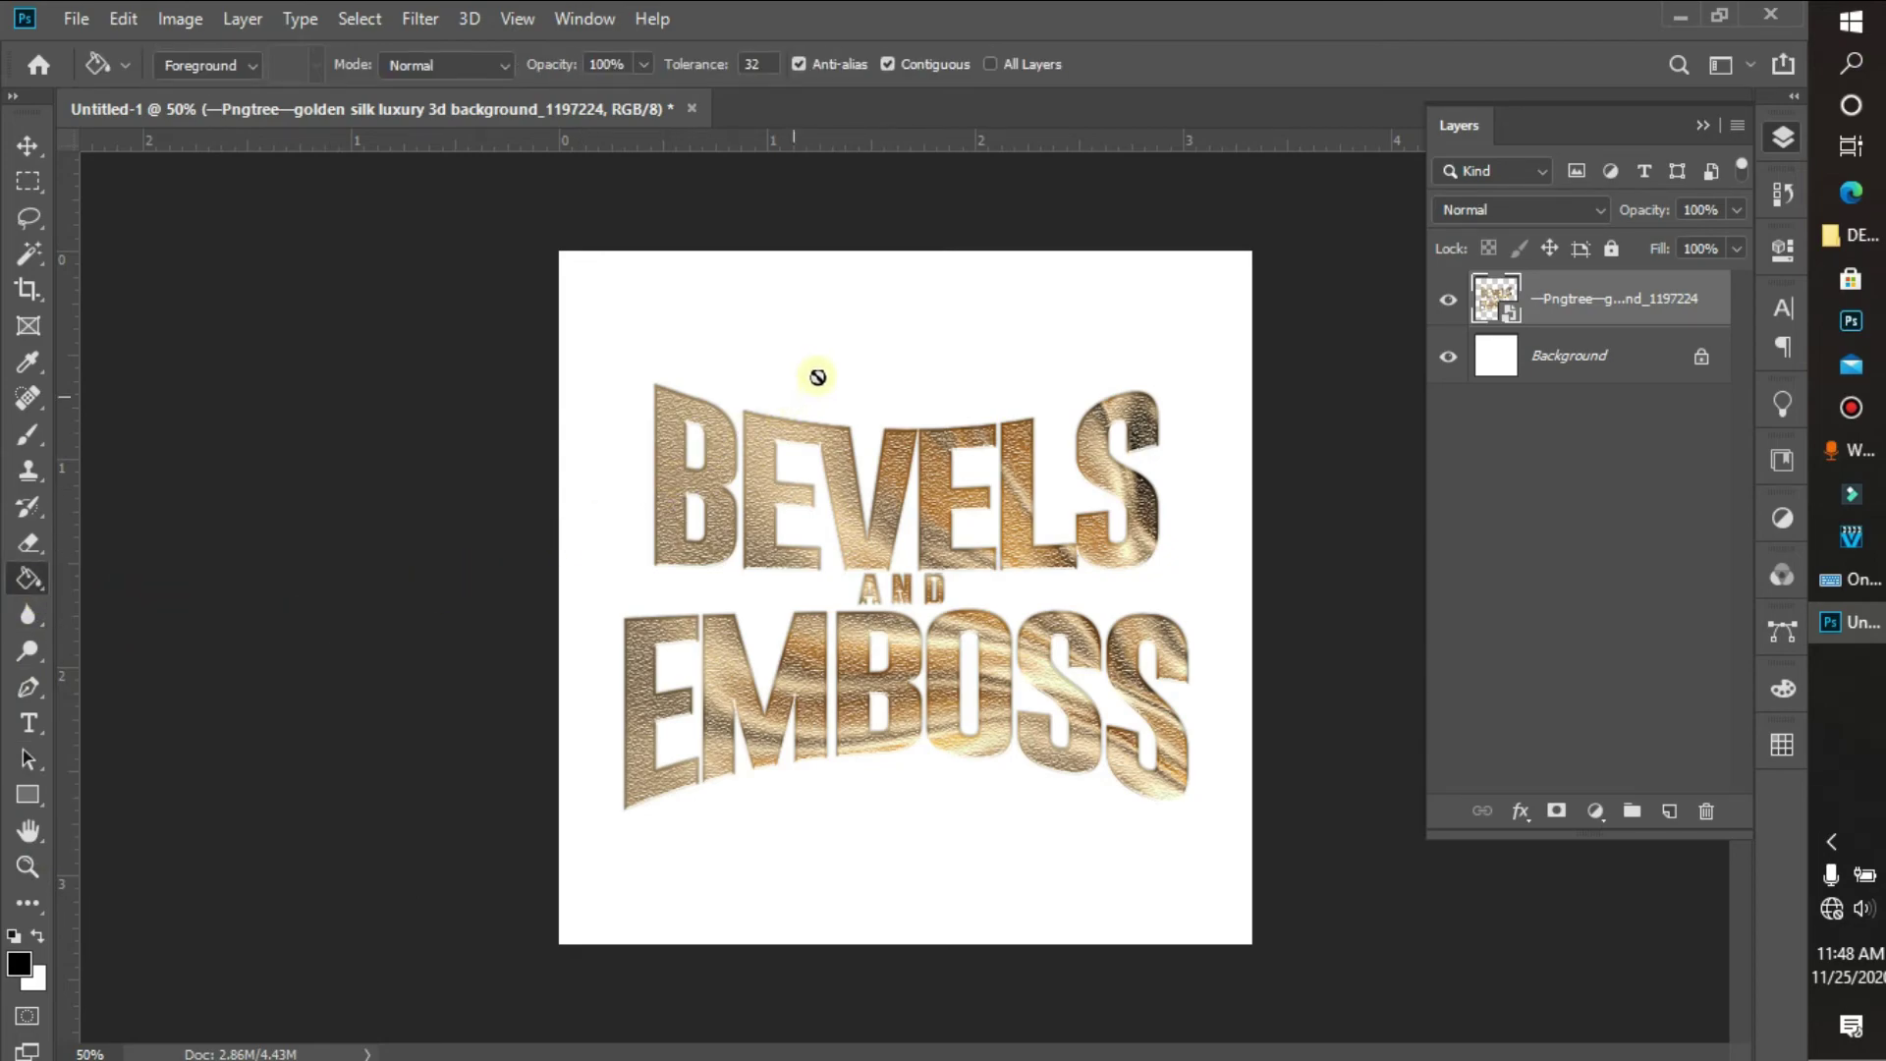
left_click(1549, 356)
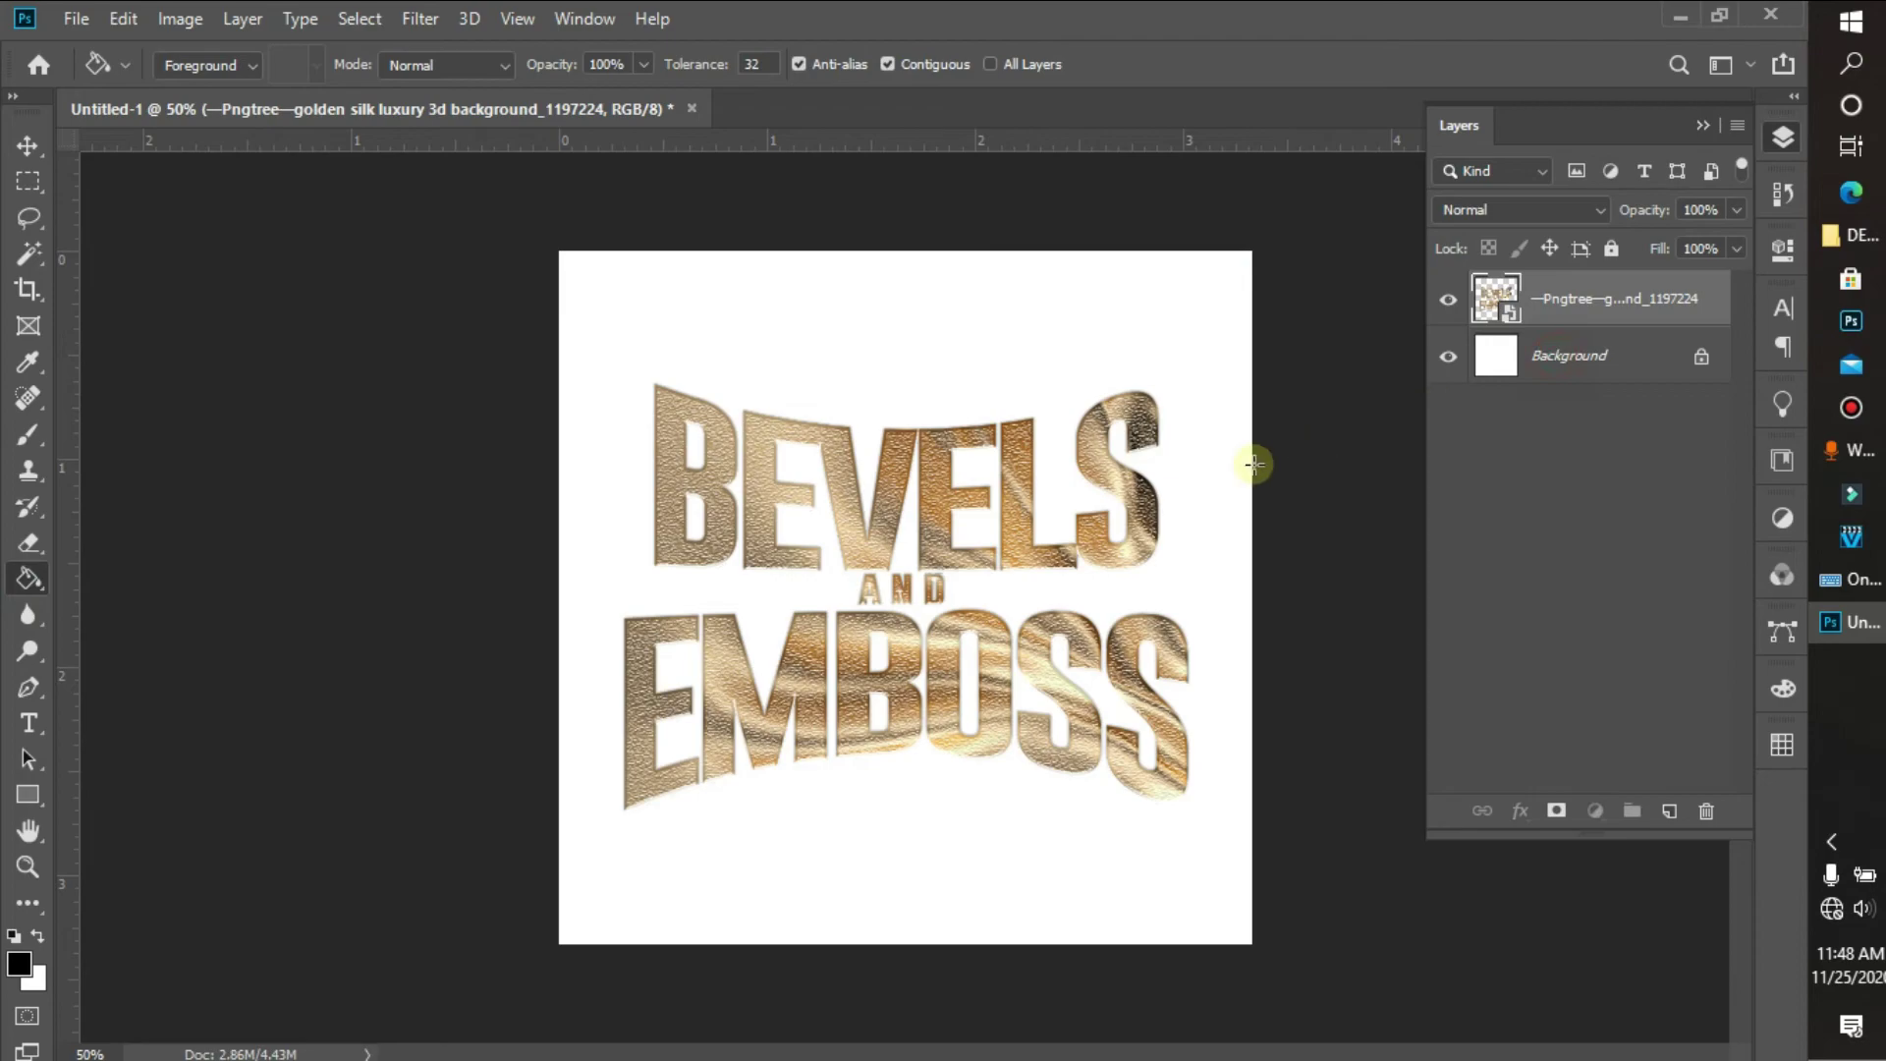
left_click(928, 374)
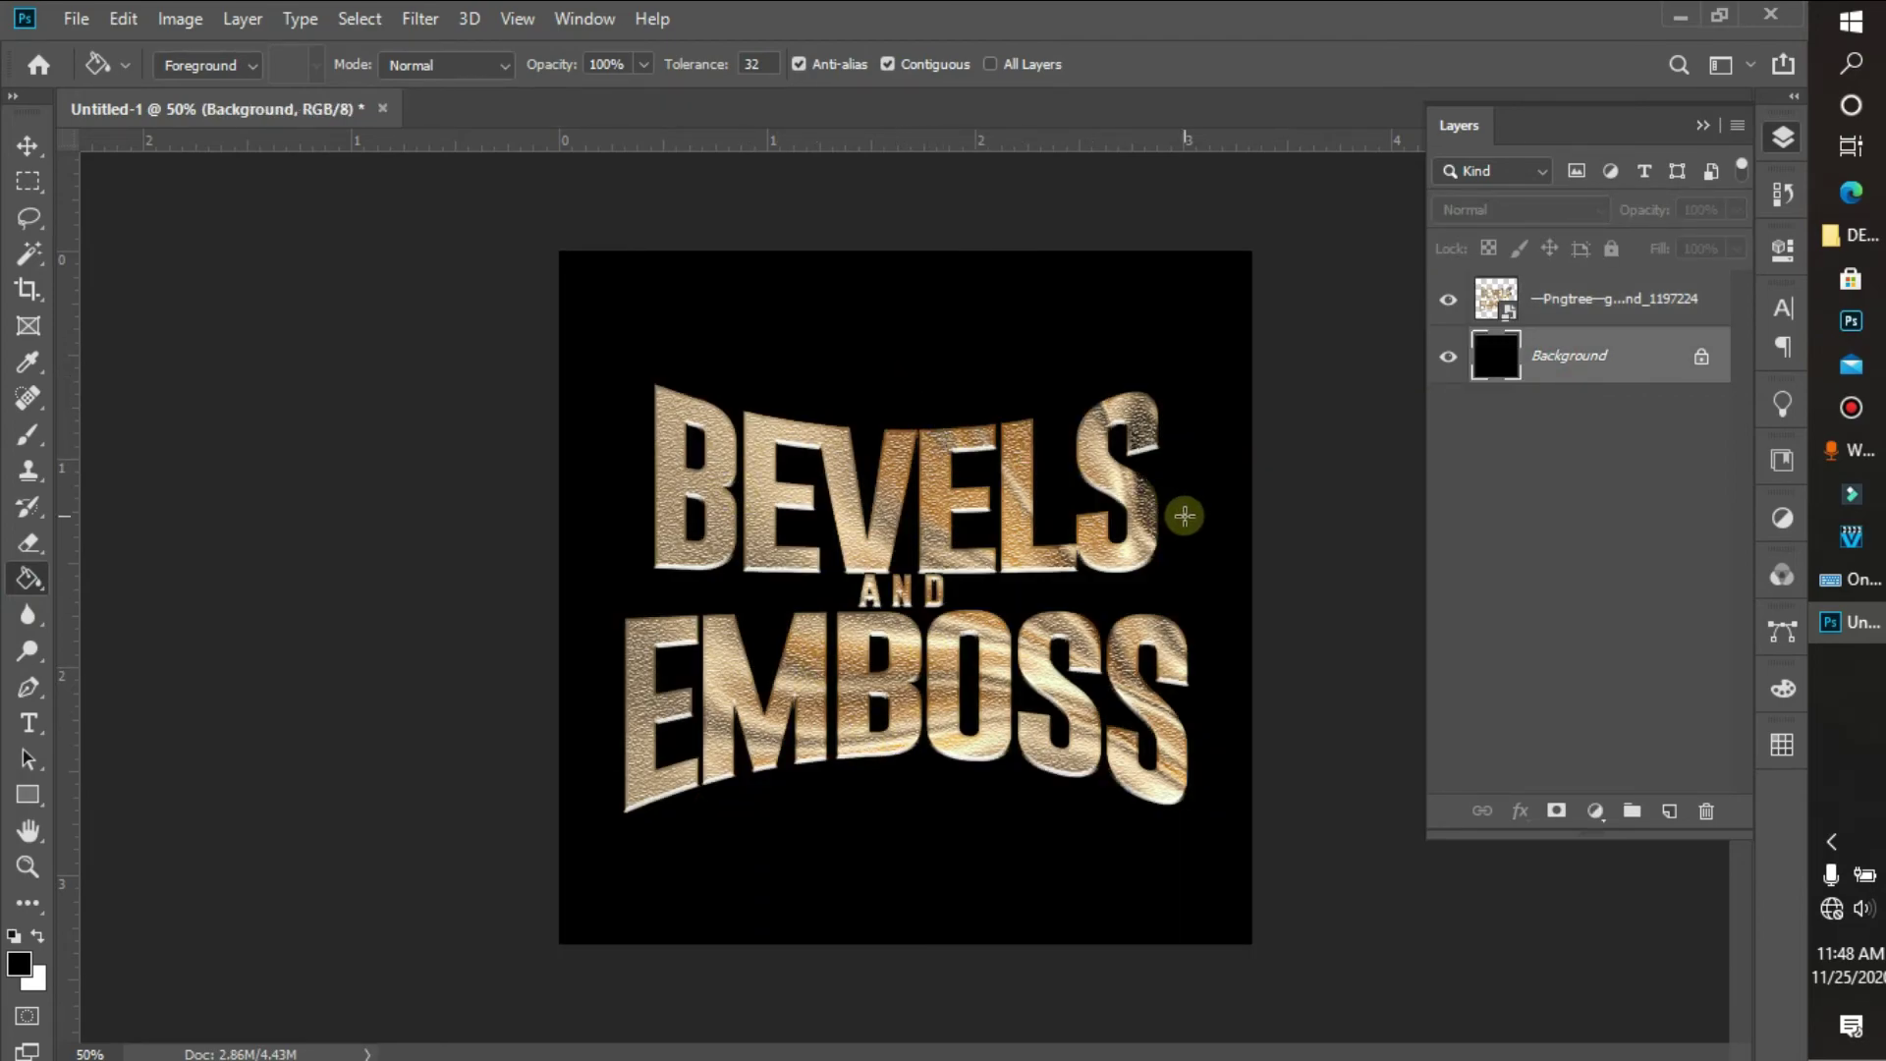
Convert the Background into a regular layer named Layer 0.
right_click(1616, 343)
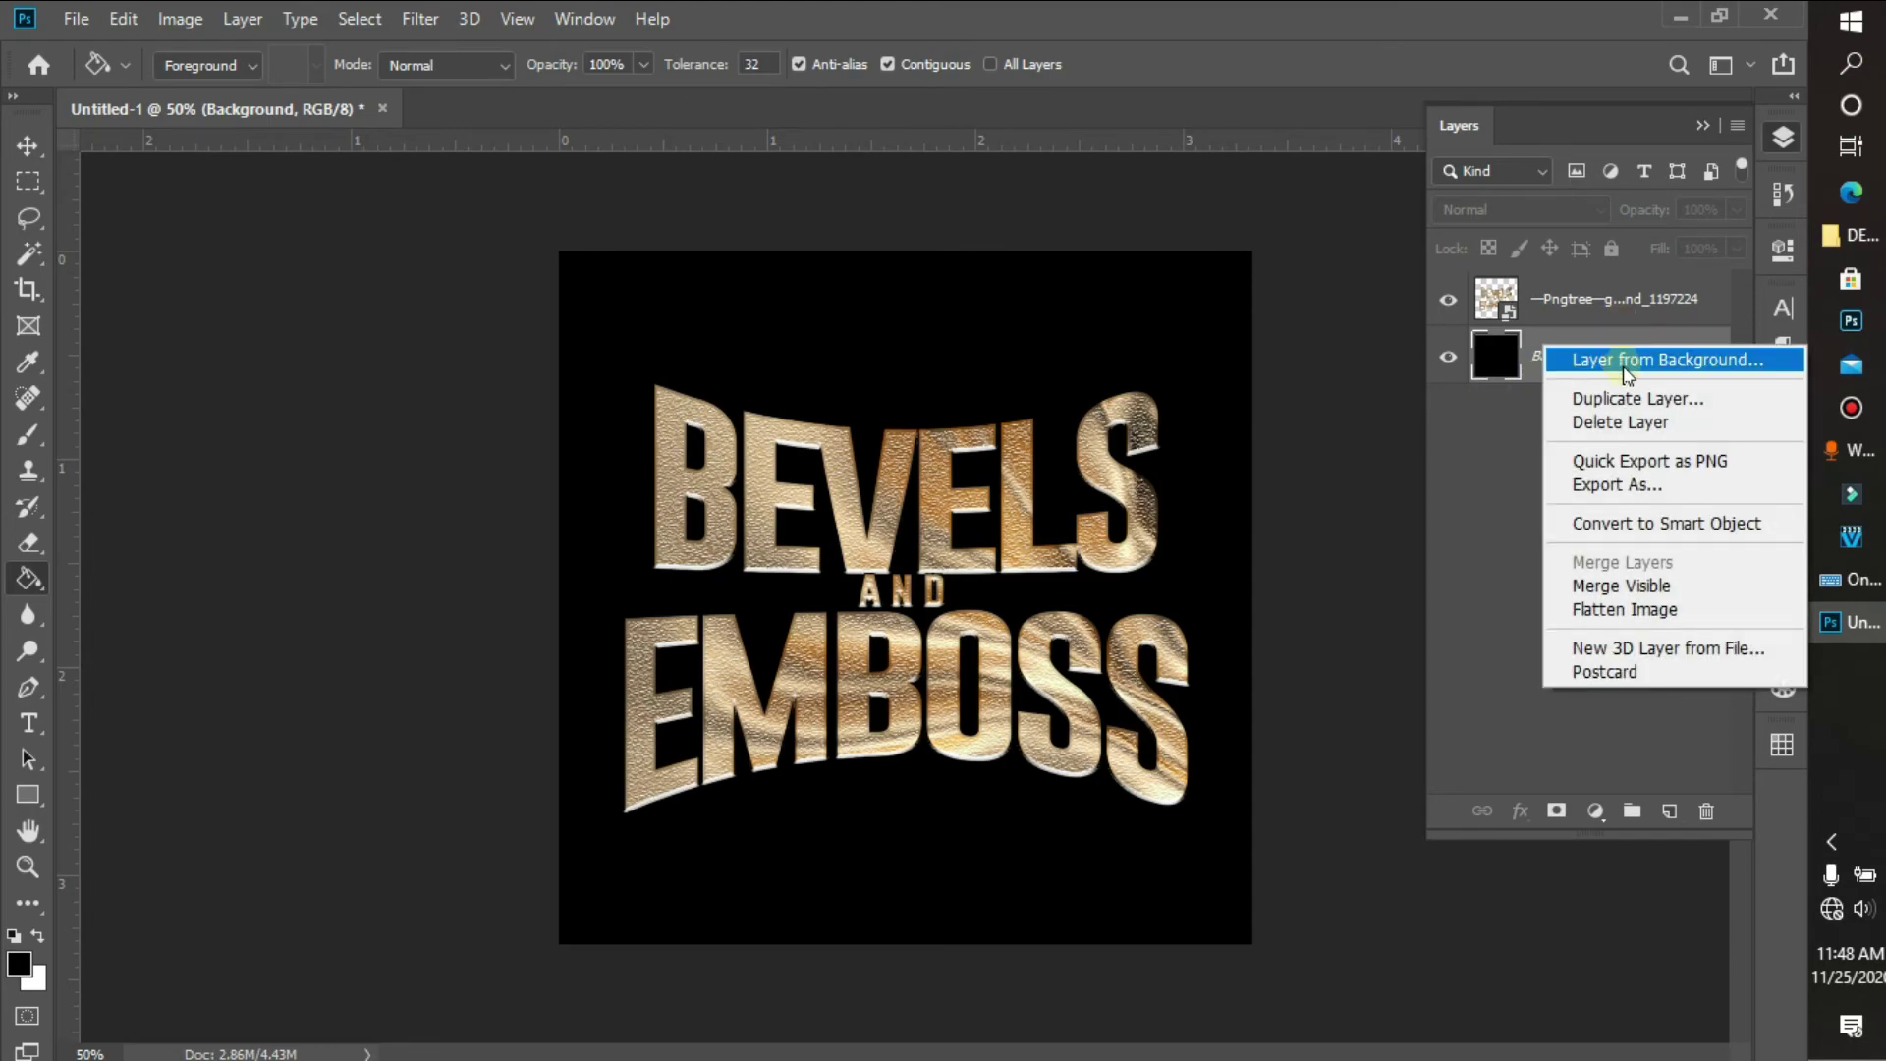
left_click(1626, 362)
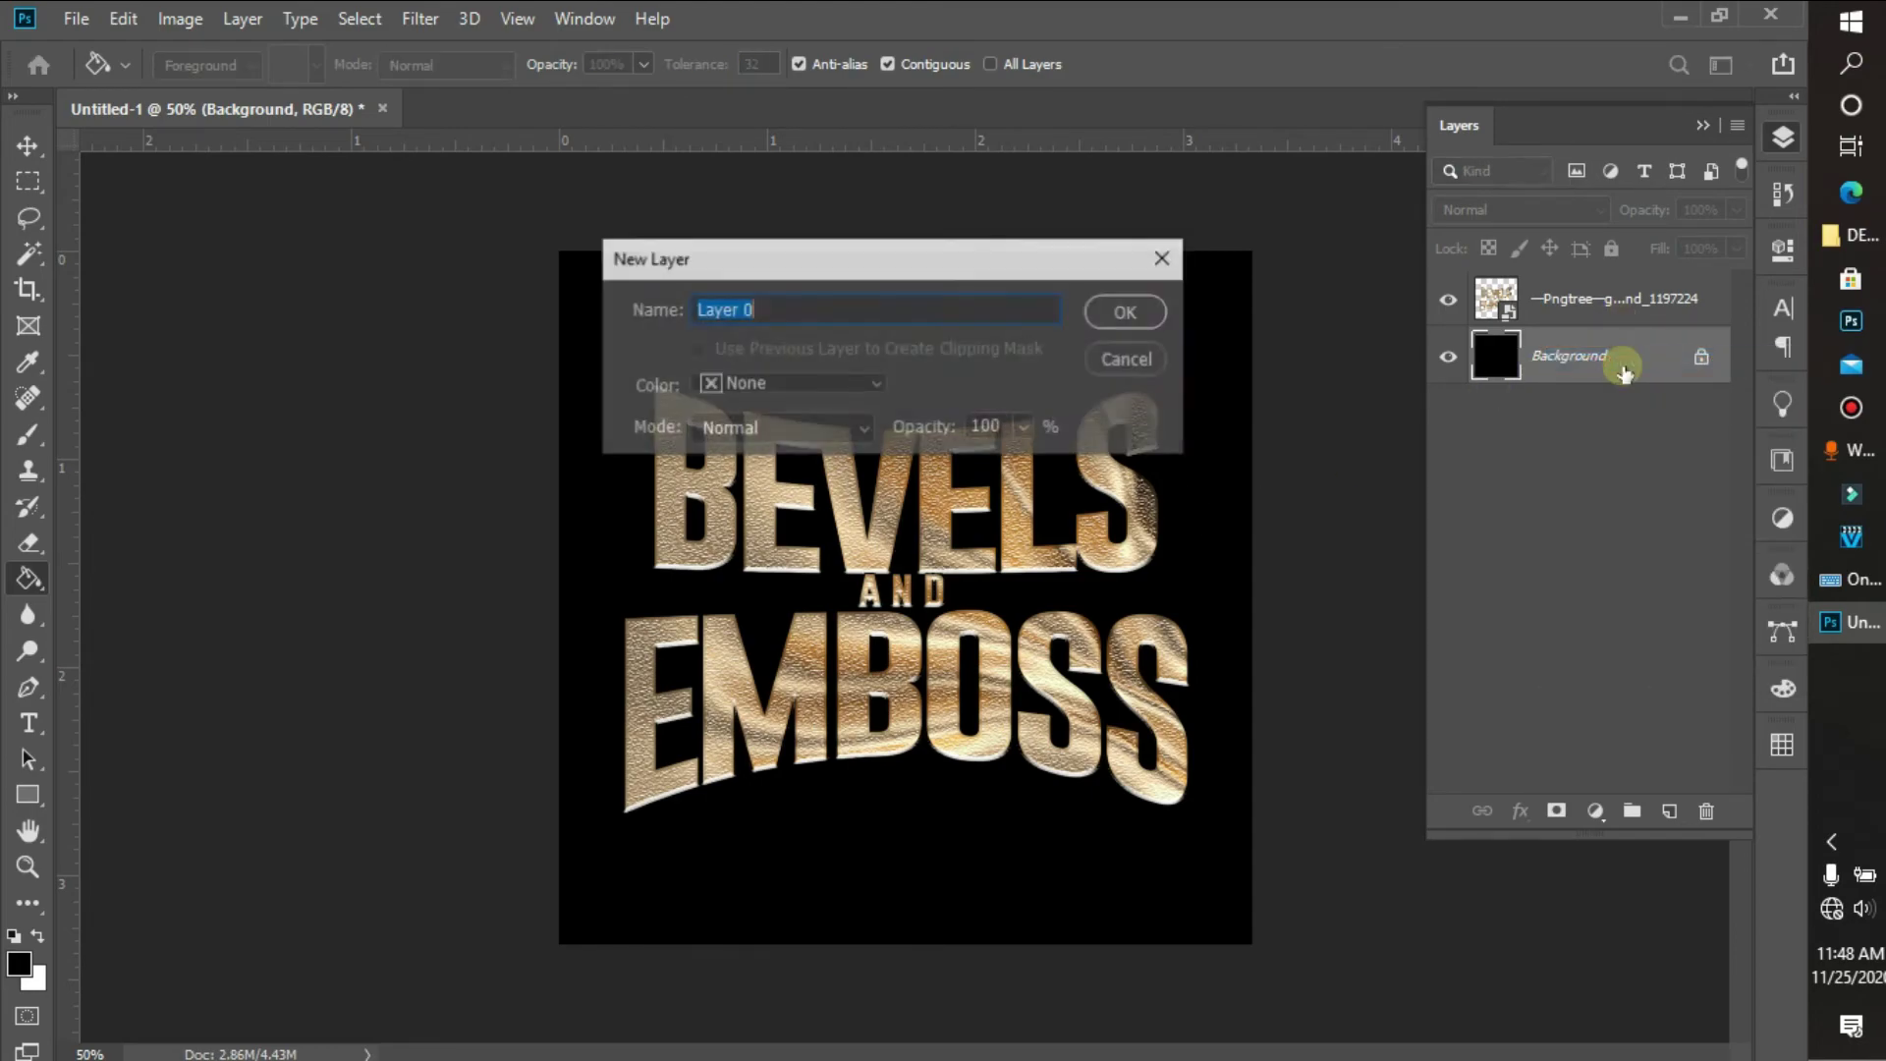
left_click(1130, 311)
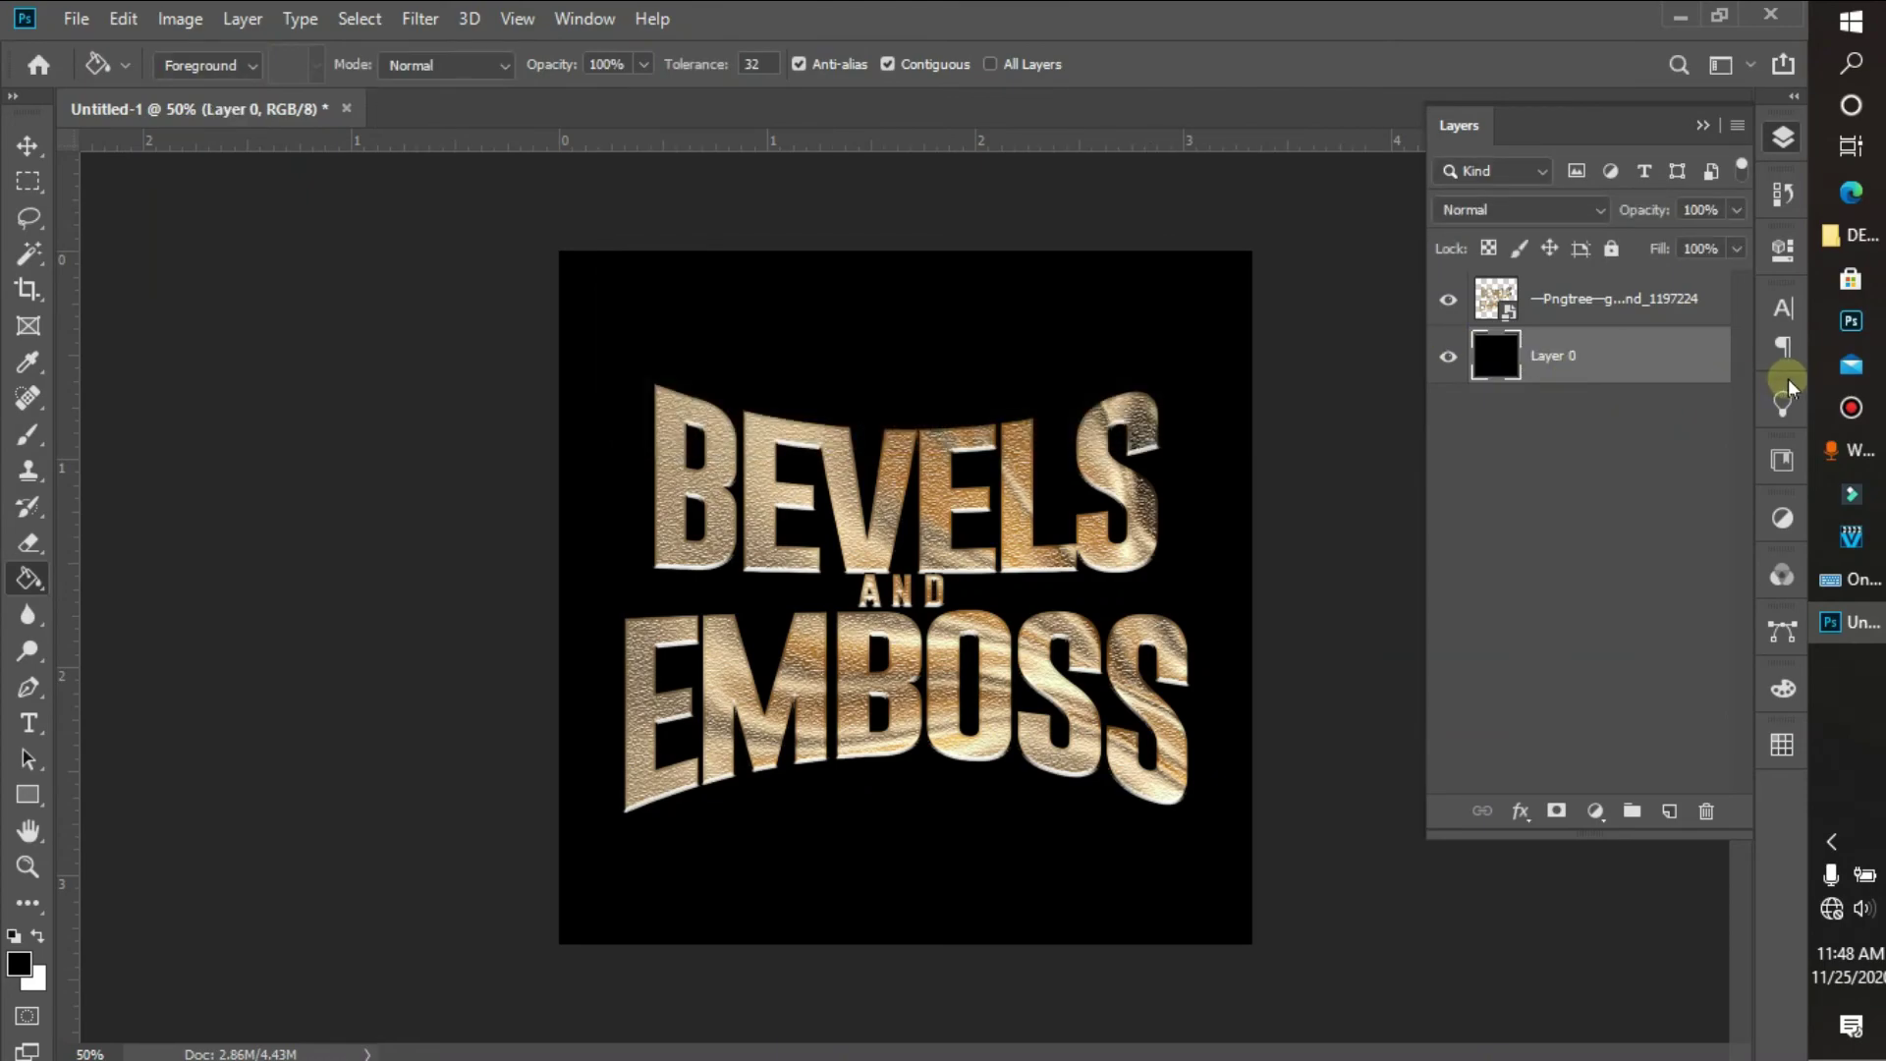
Open Layer 0's layer style, leaving Pattern Overlay switched off.
right_click(1641, 366)
left_click(1403, 47)
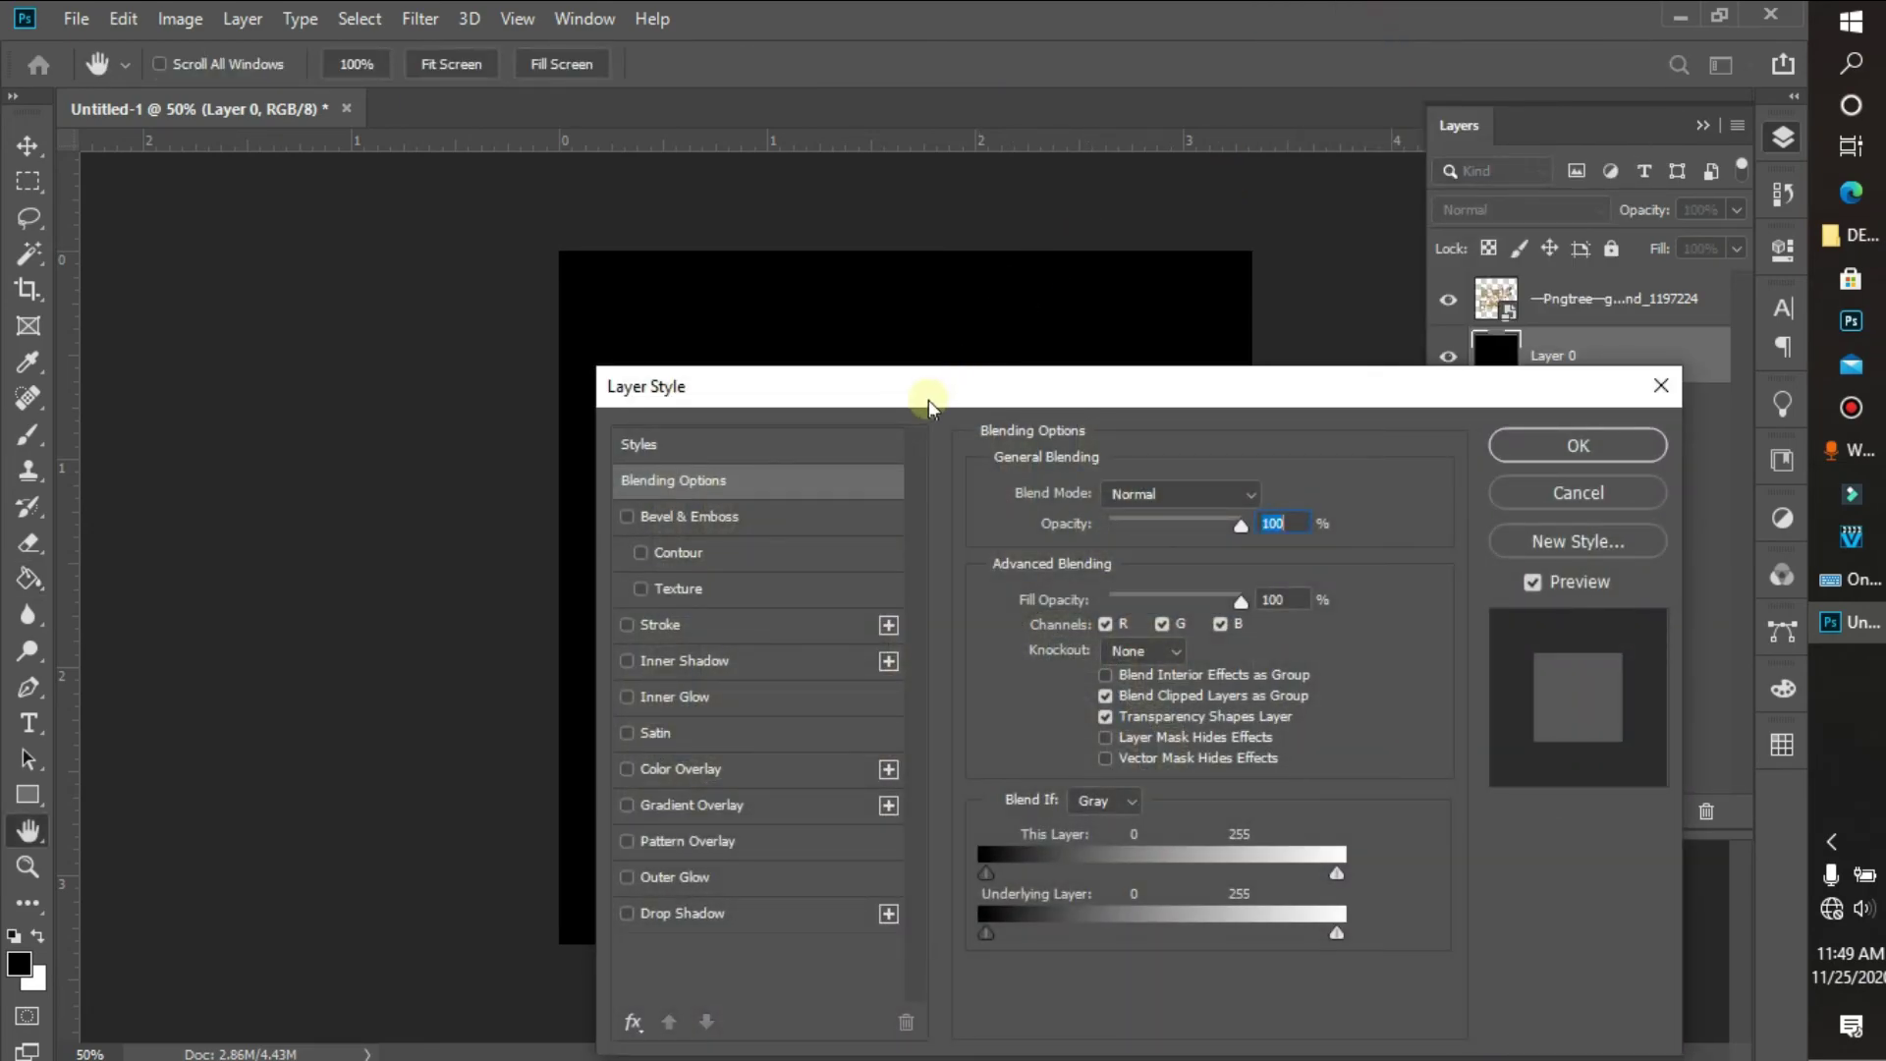
left_click_drag(928, 397, 1230, 429)
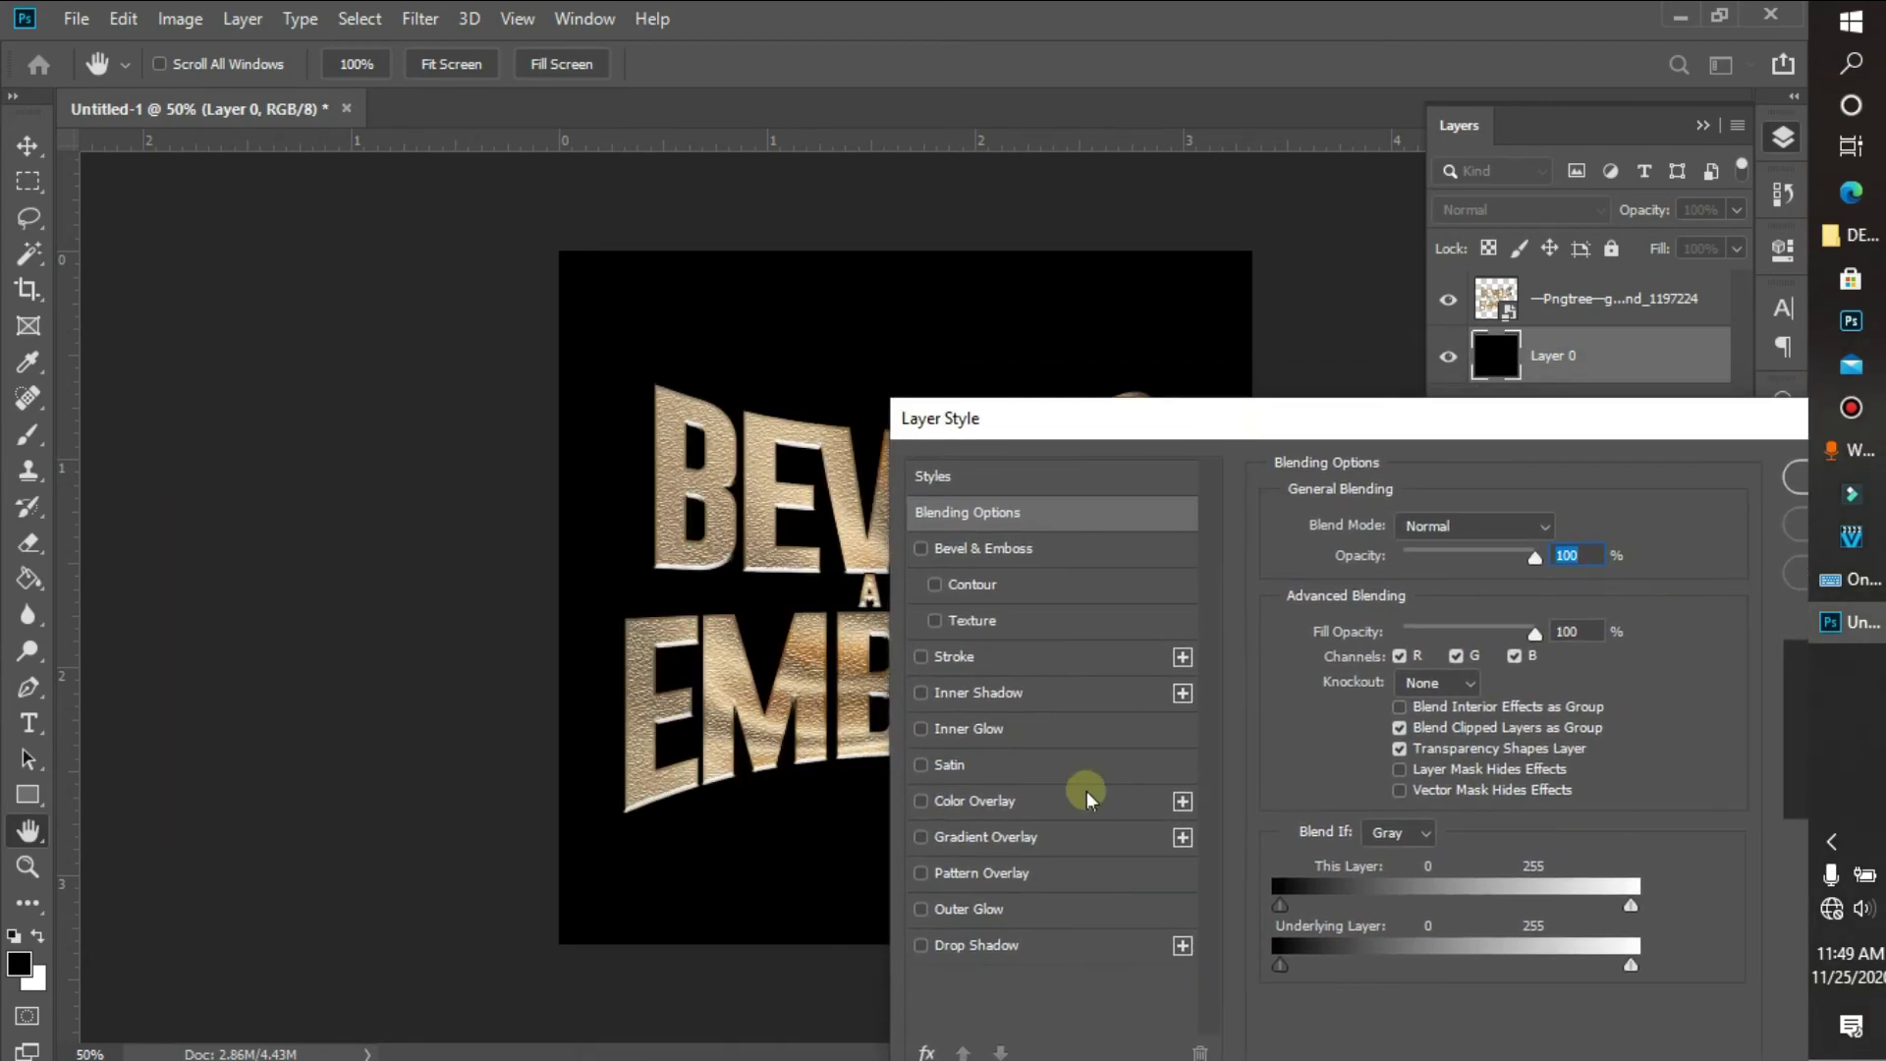
left_click(1018, 872)
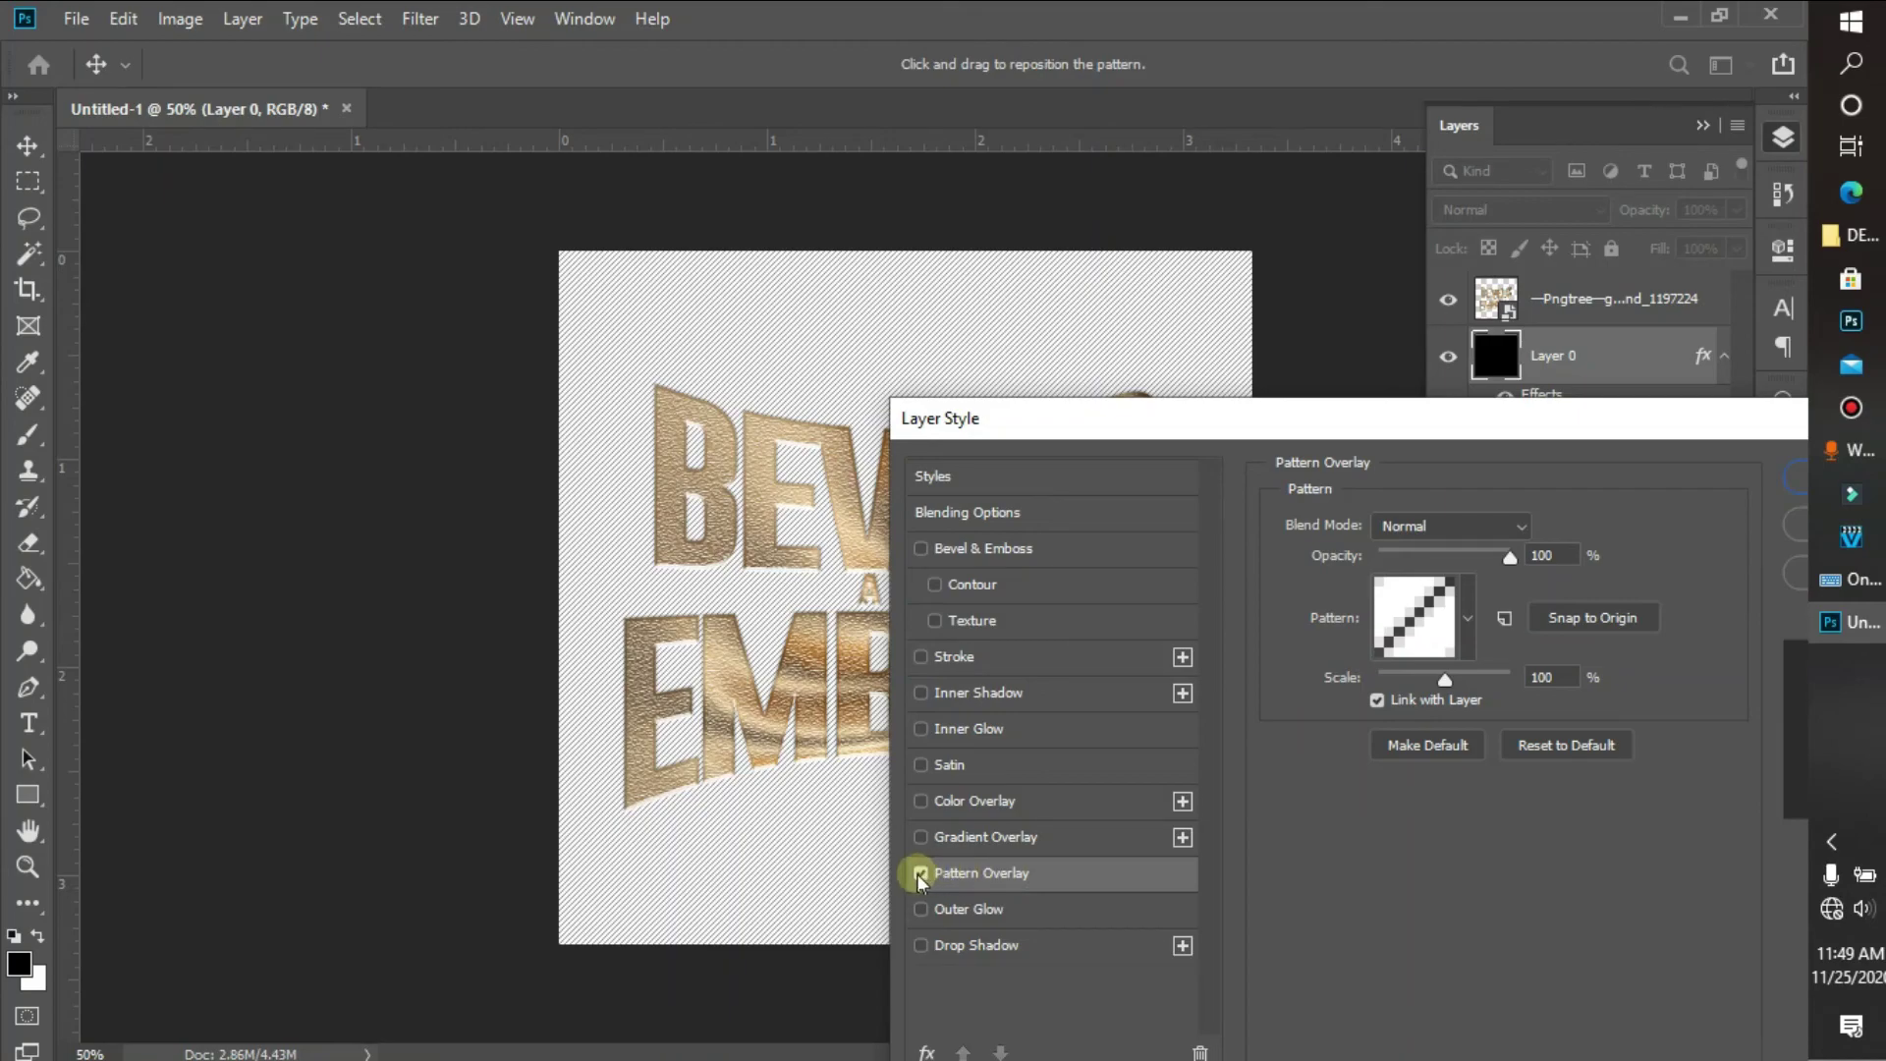
left_click(920, 872)
Add Bevel & Emboss at 1% depth with Texture at 284% scale, and apply it.
left_click(994, 547)
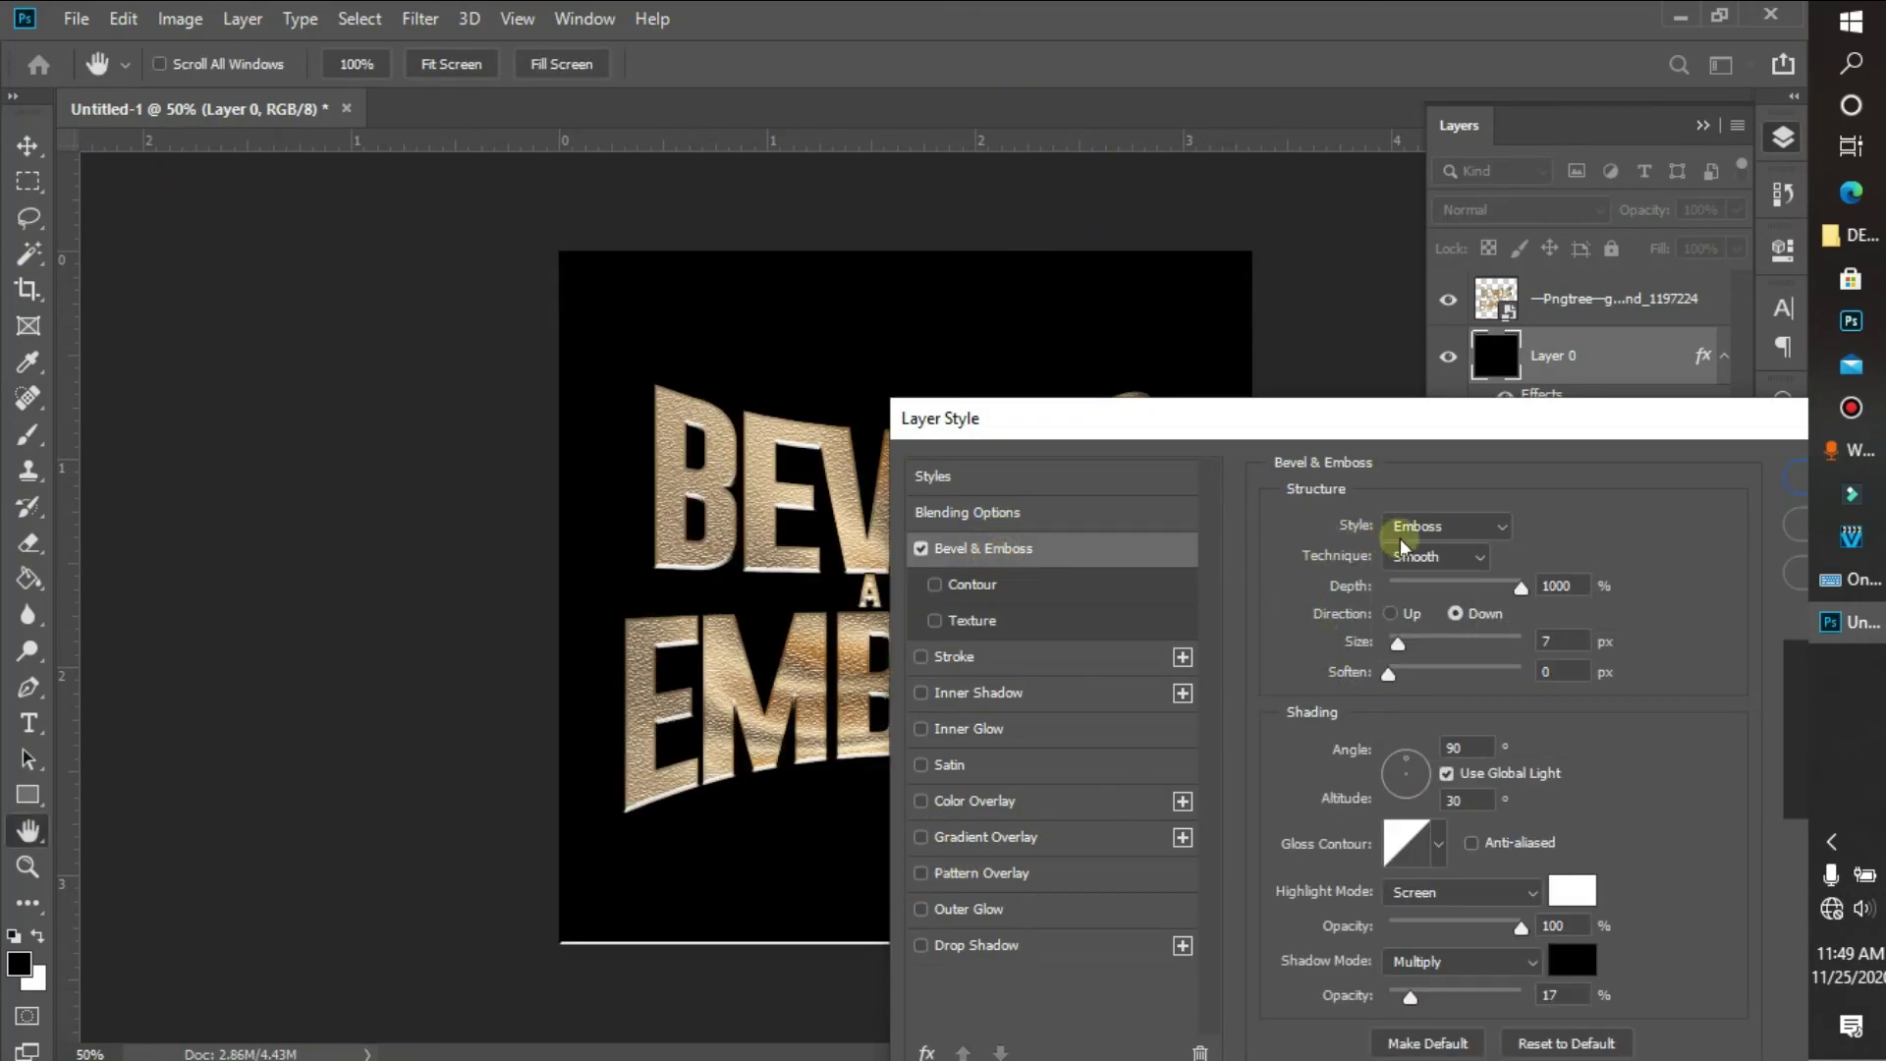
left_click_drag(1458, 590, 1370, 619)
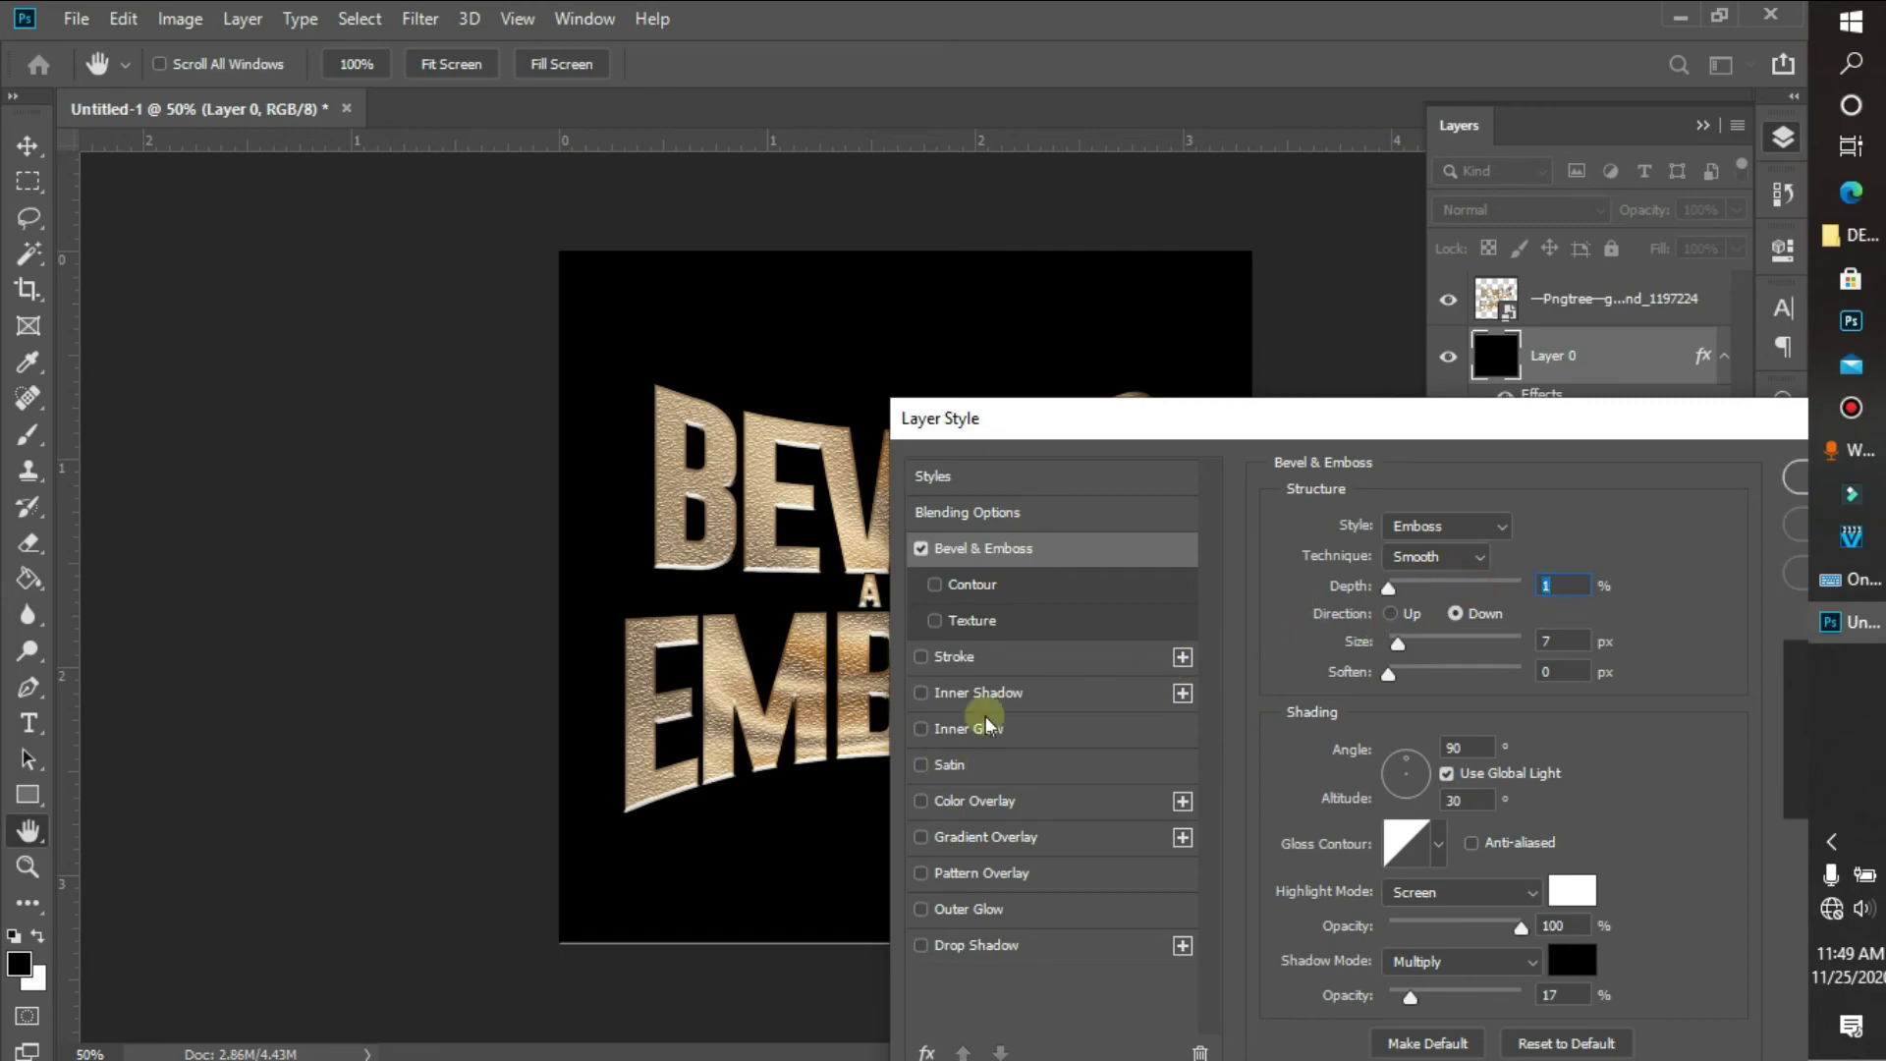
left_click(1017, 624)
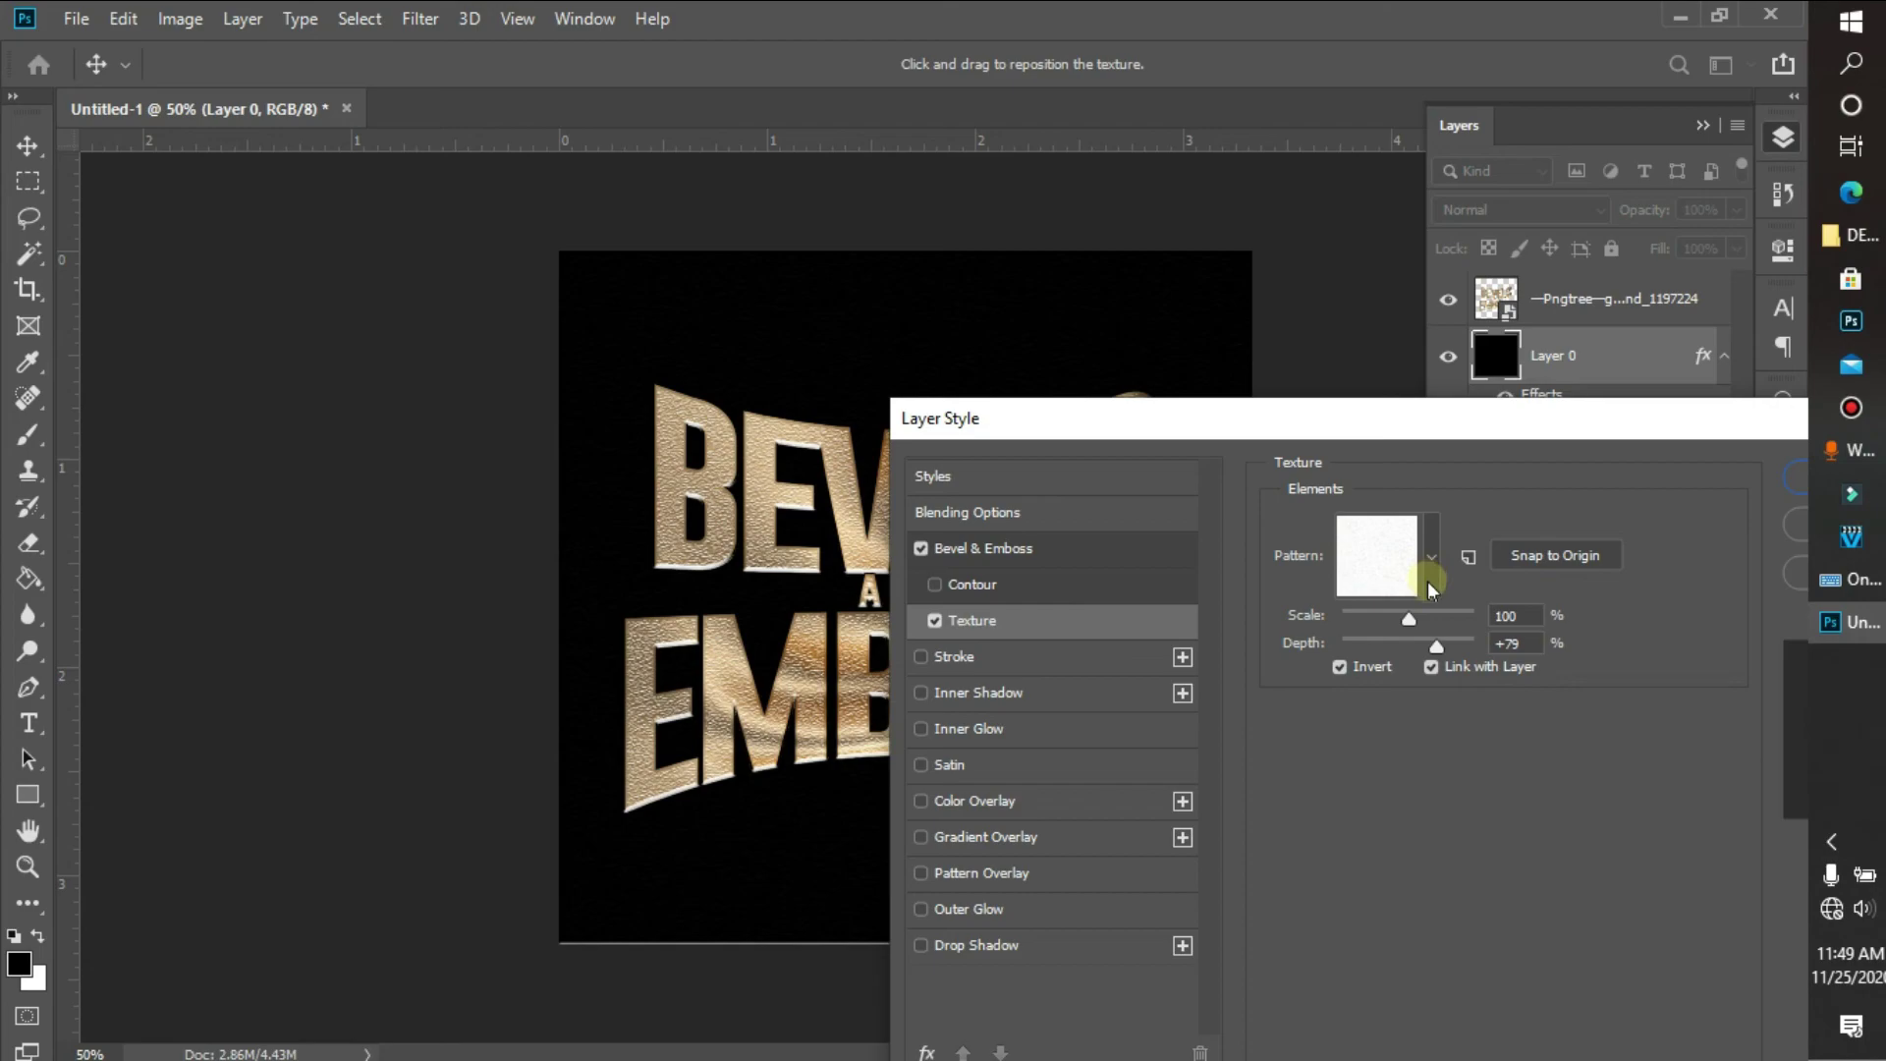
mouse_move(1403, 621)
left_mouse_down()
mouse_move(1334, 653)
mouse_move(1423, 621)
left_mouse_up()
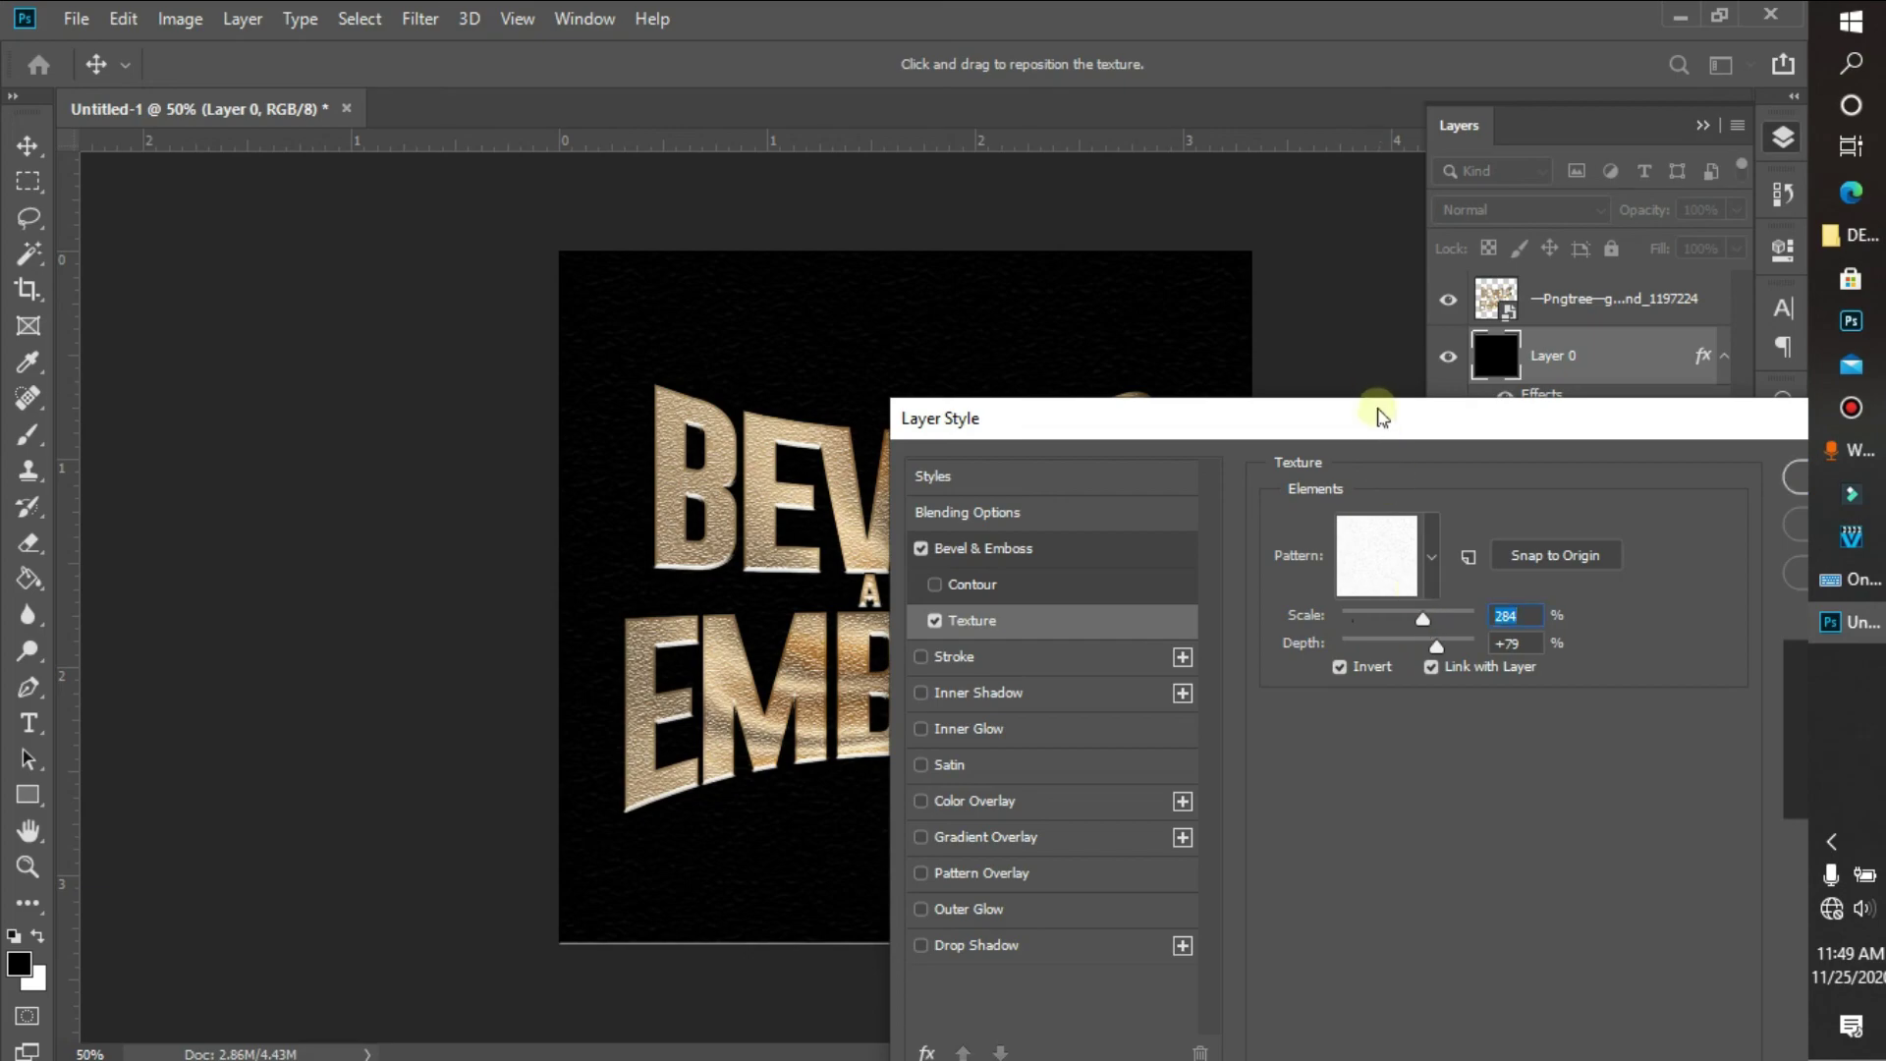
left_click_drag(1377, 410, 870, 531)
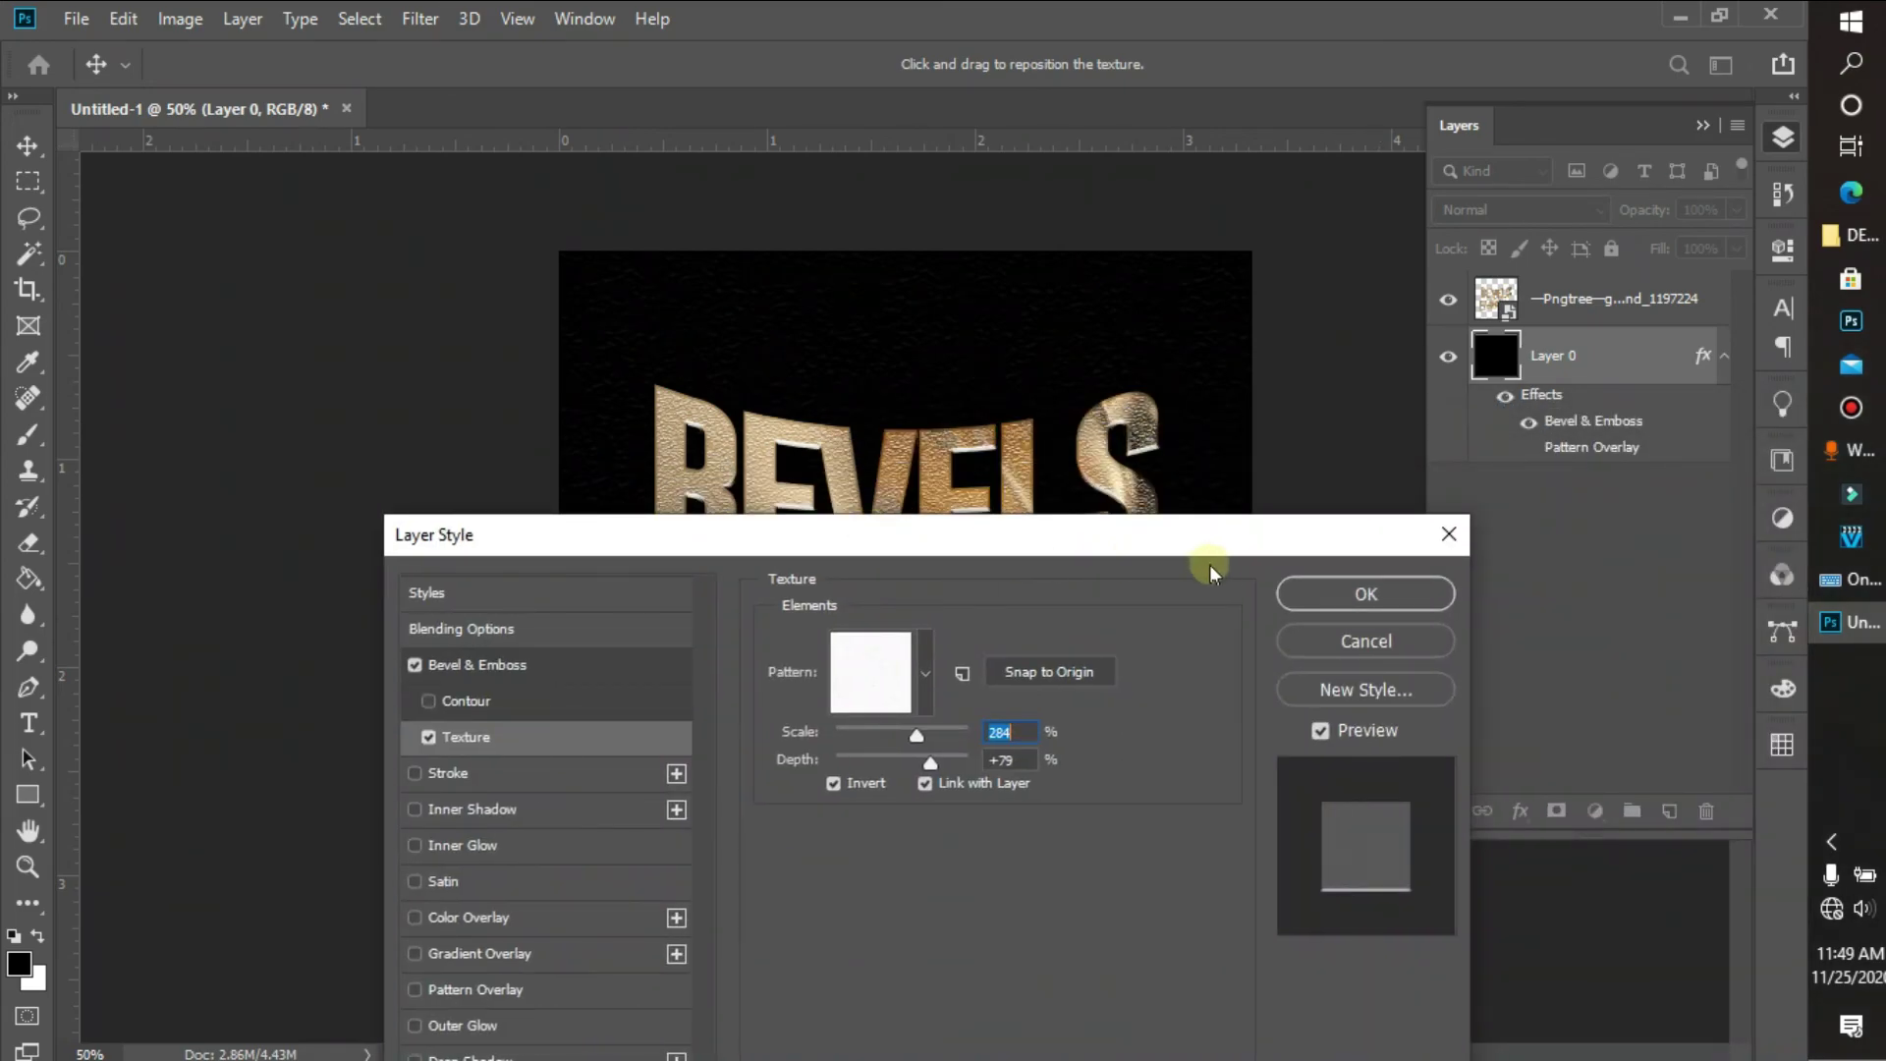
left_click(1280, 594)
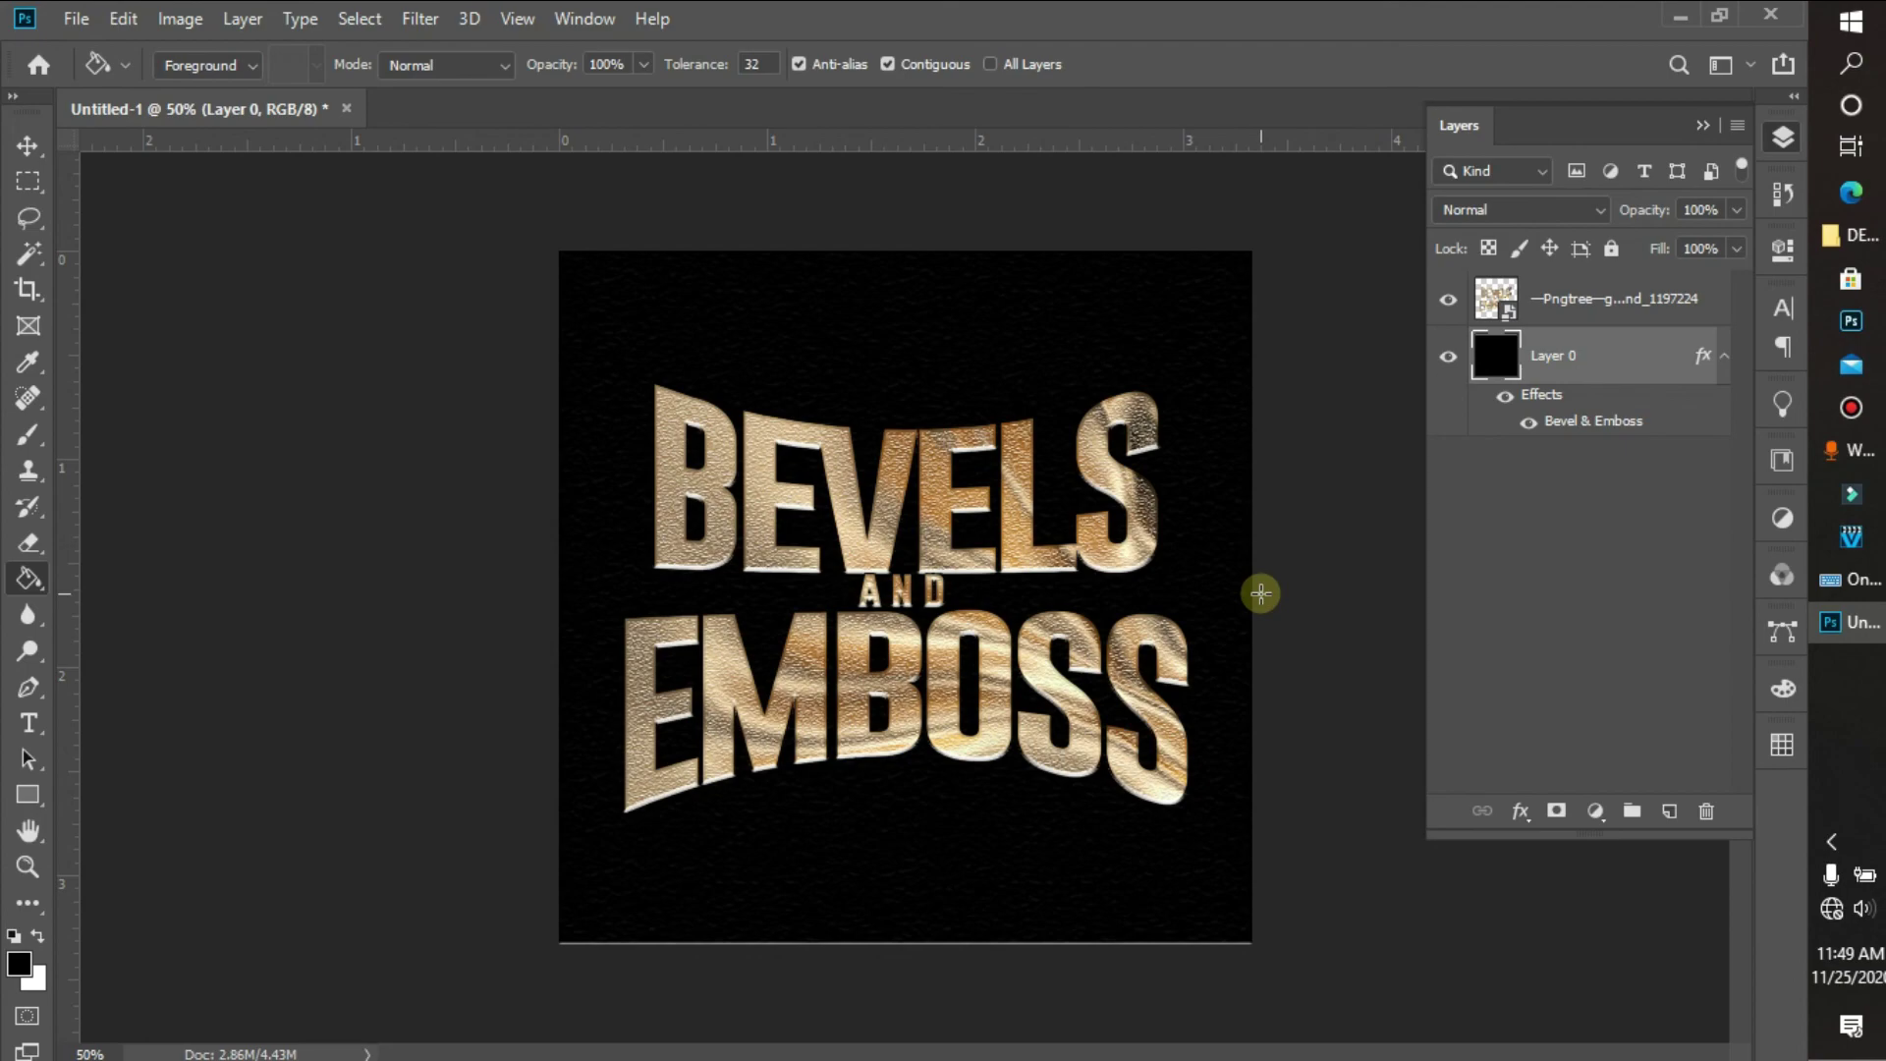